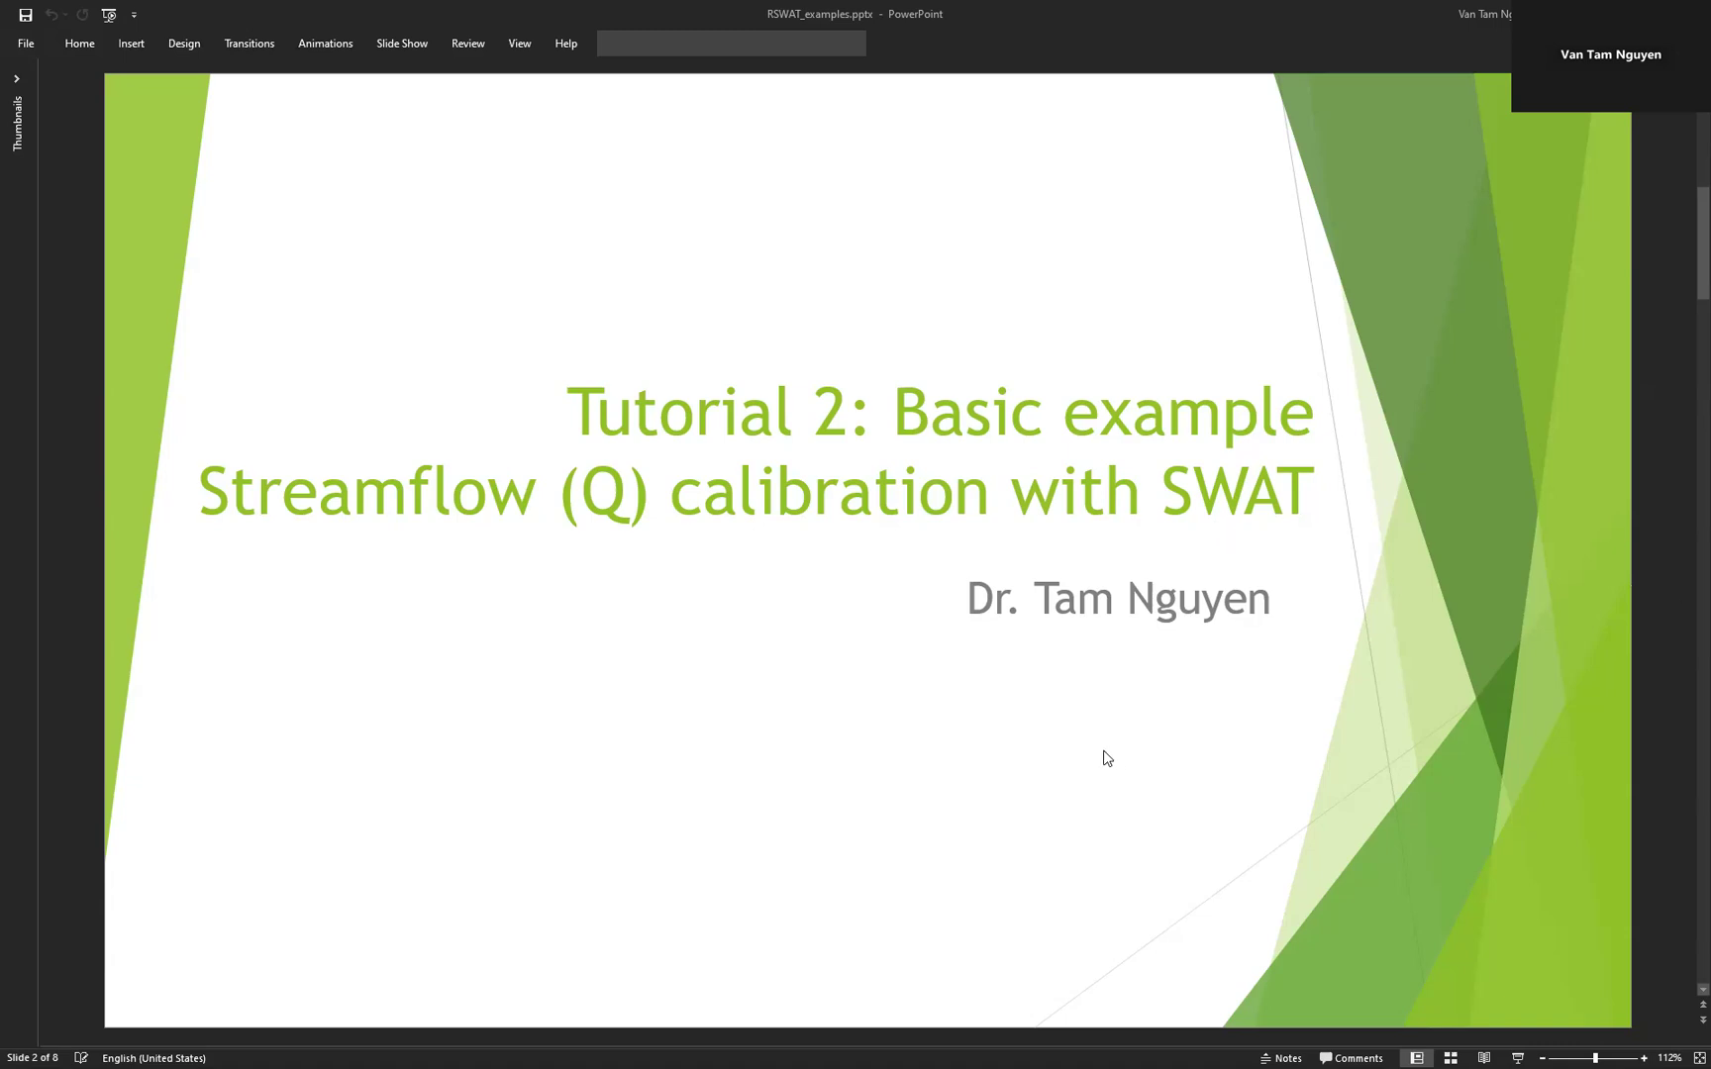
Advance to slide 3 'Basic example: Q calibration with SWAT', then switch to RStudio
{"action": "scroll", "coordinate": [1103, 752], "scroll_direction": "down", "scroll_amount": 1}
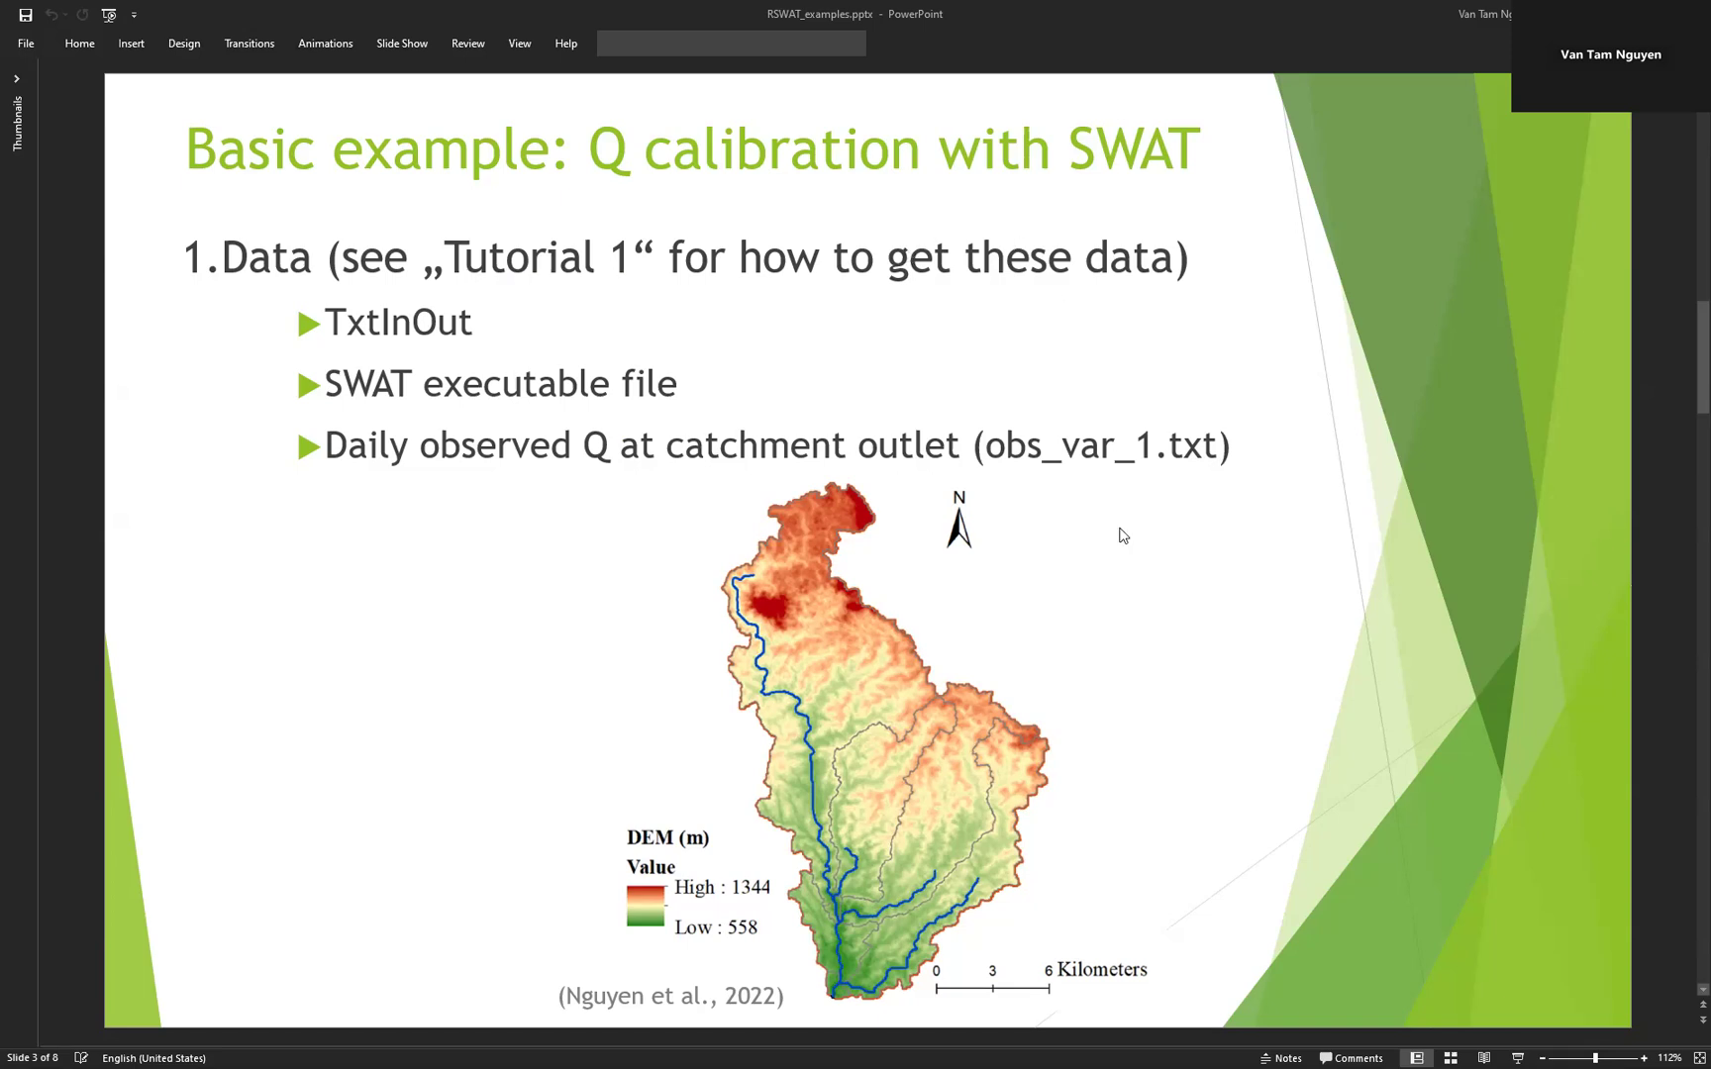
{"action": "mouse_move", "coordinate": [1544, 1066]}
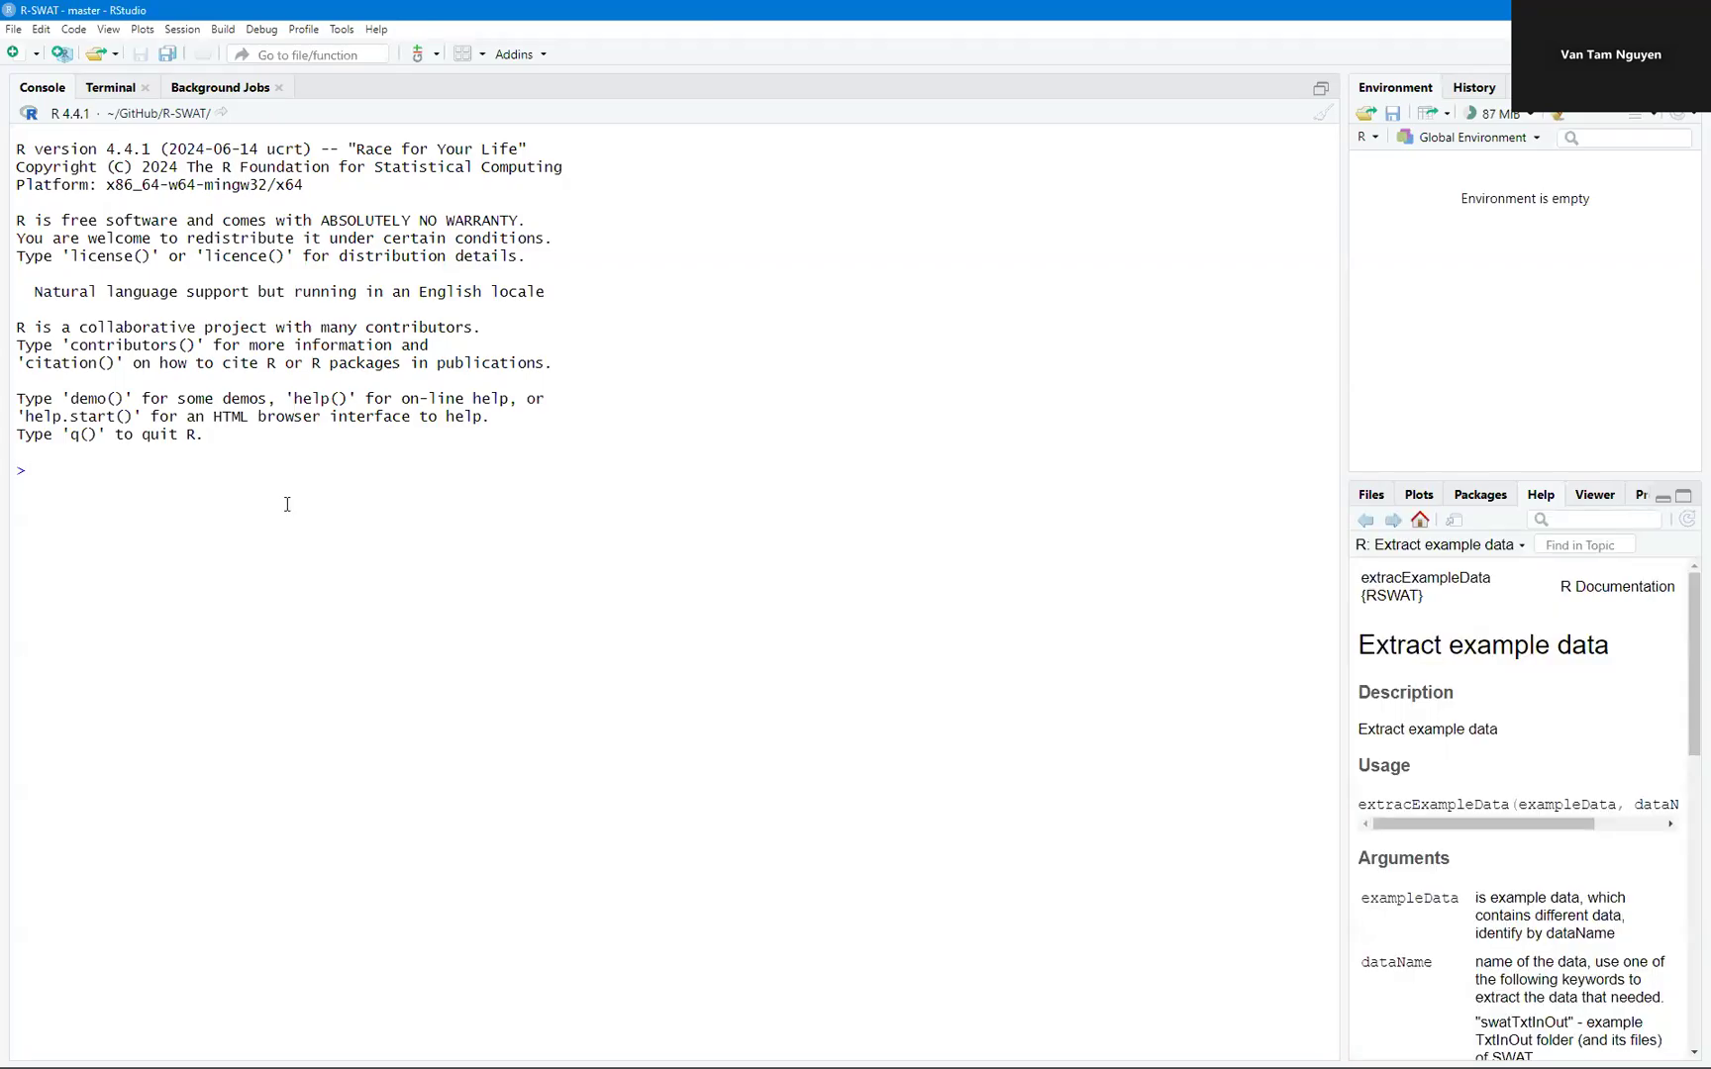
Run library(RSWAT) and showRSWAT() in the console to launch the RSWAT app
{"action": "type", "text": "library(RSWAT)"}
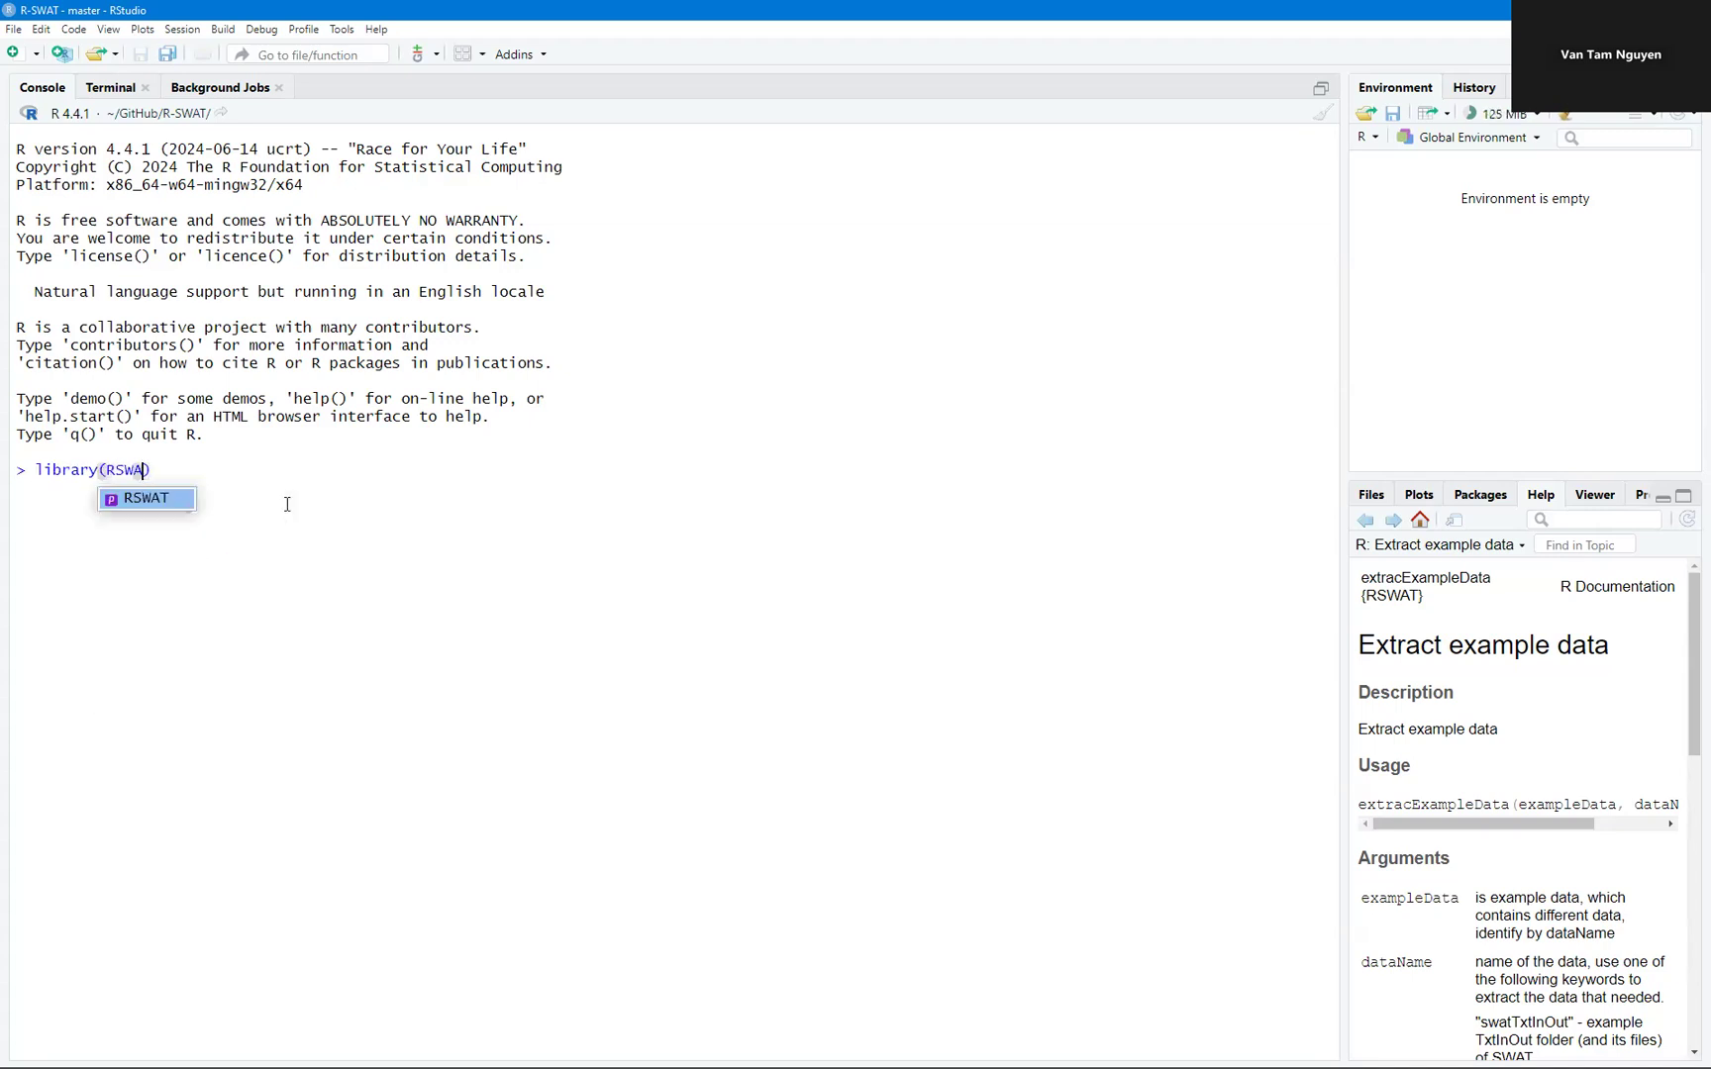
{"action": "key", "text": "Return"}
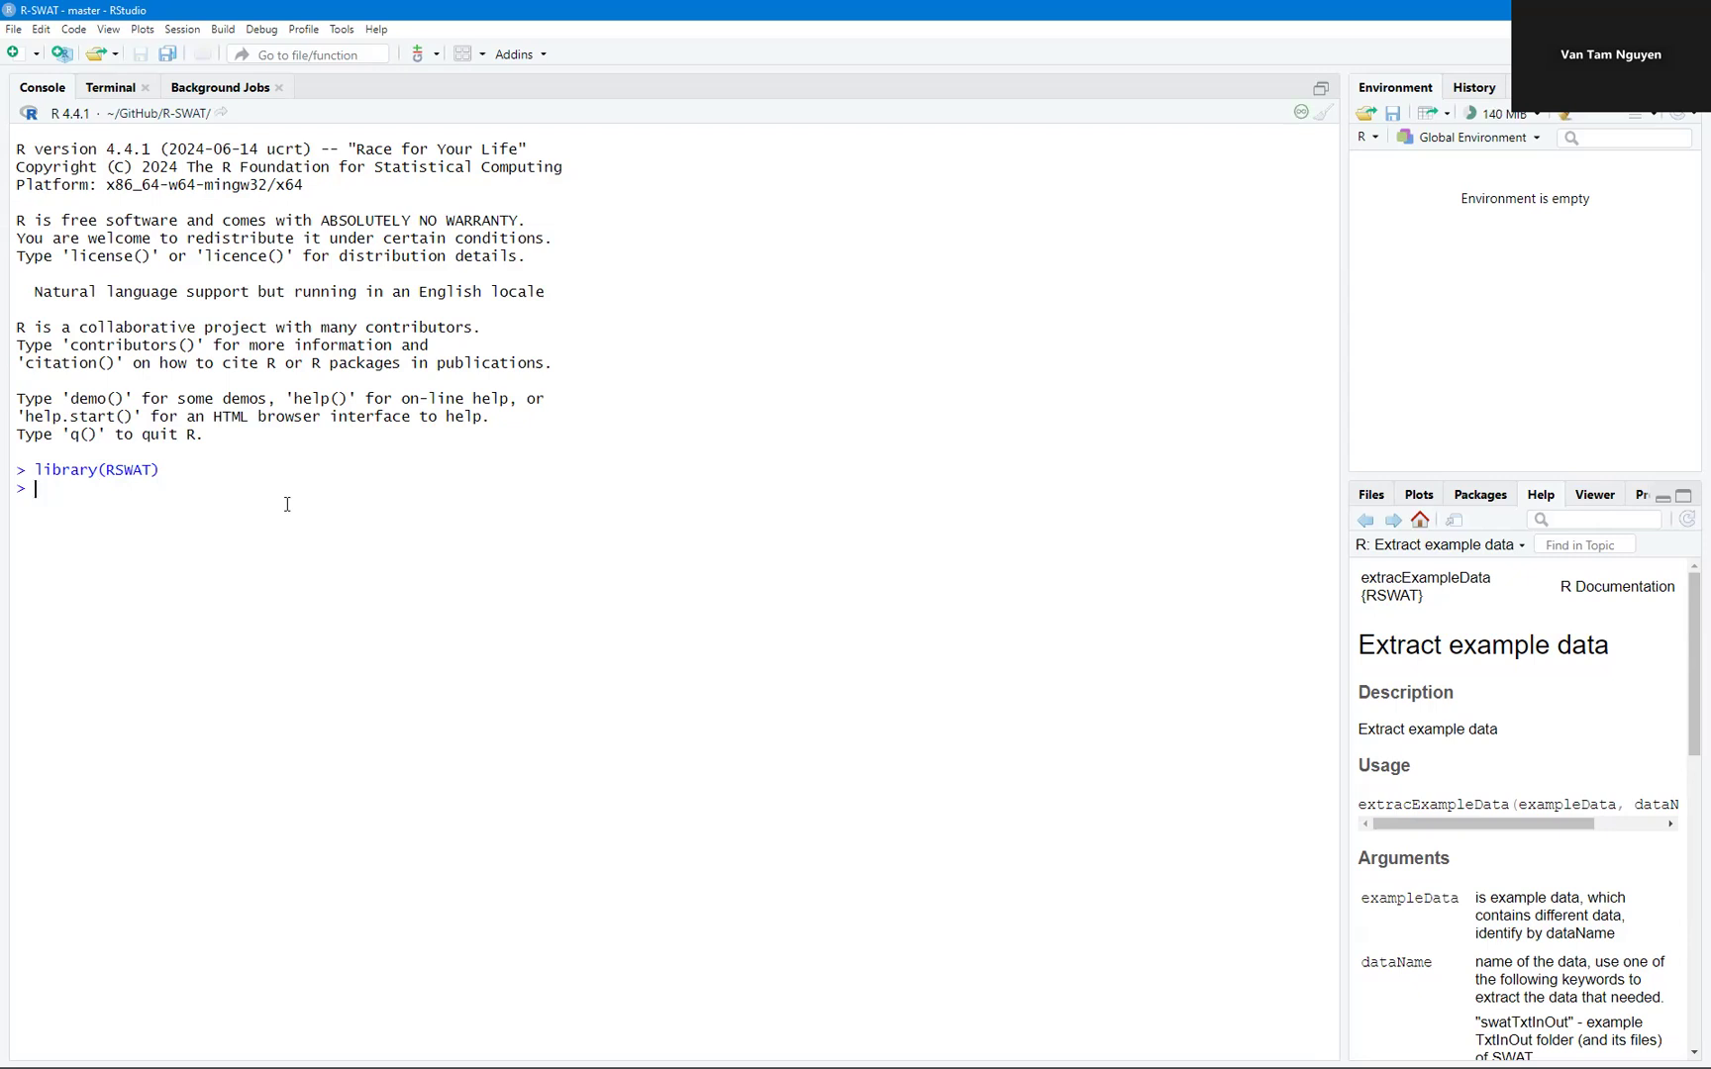
{"action": "type", "text": "showR"}
{"action": "key", "text": "Tab"}
{"action": "key", "text": "Return"}
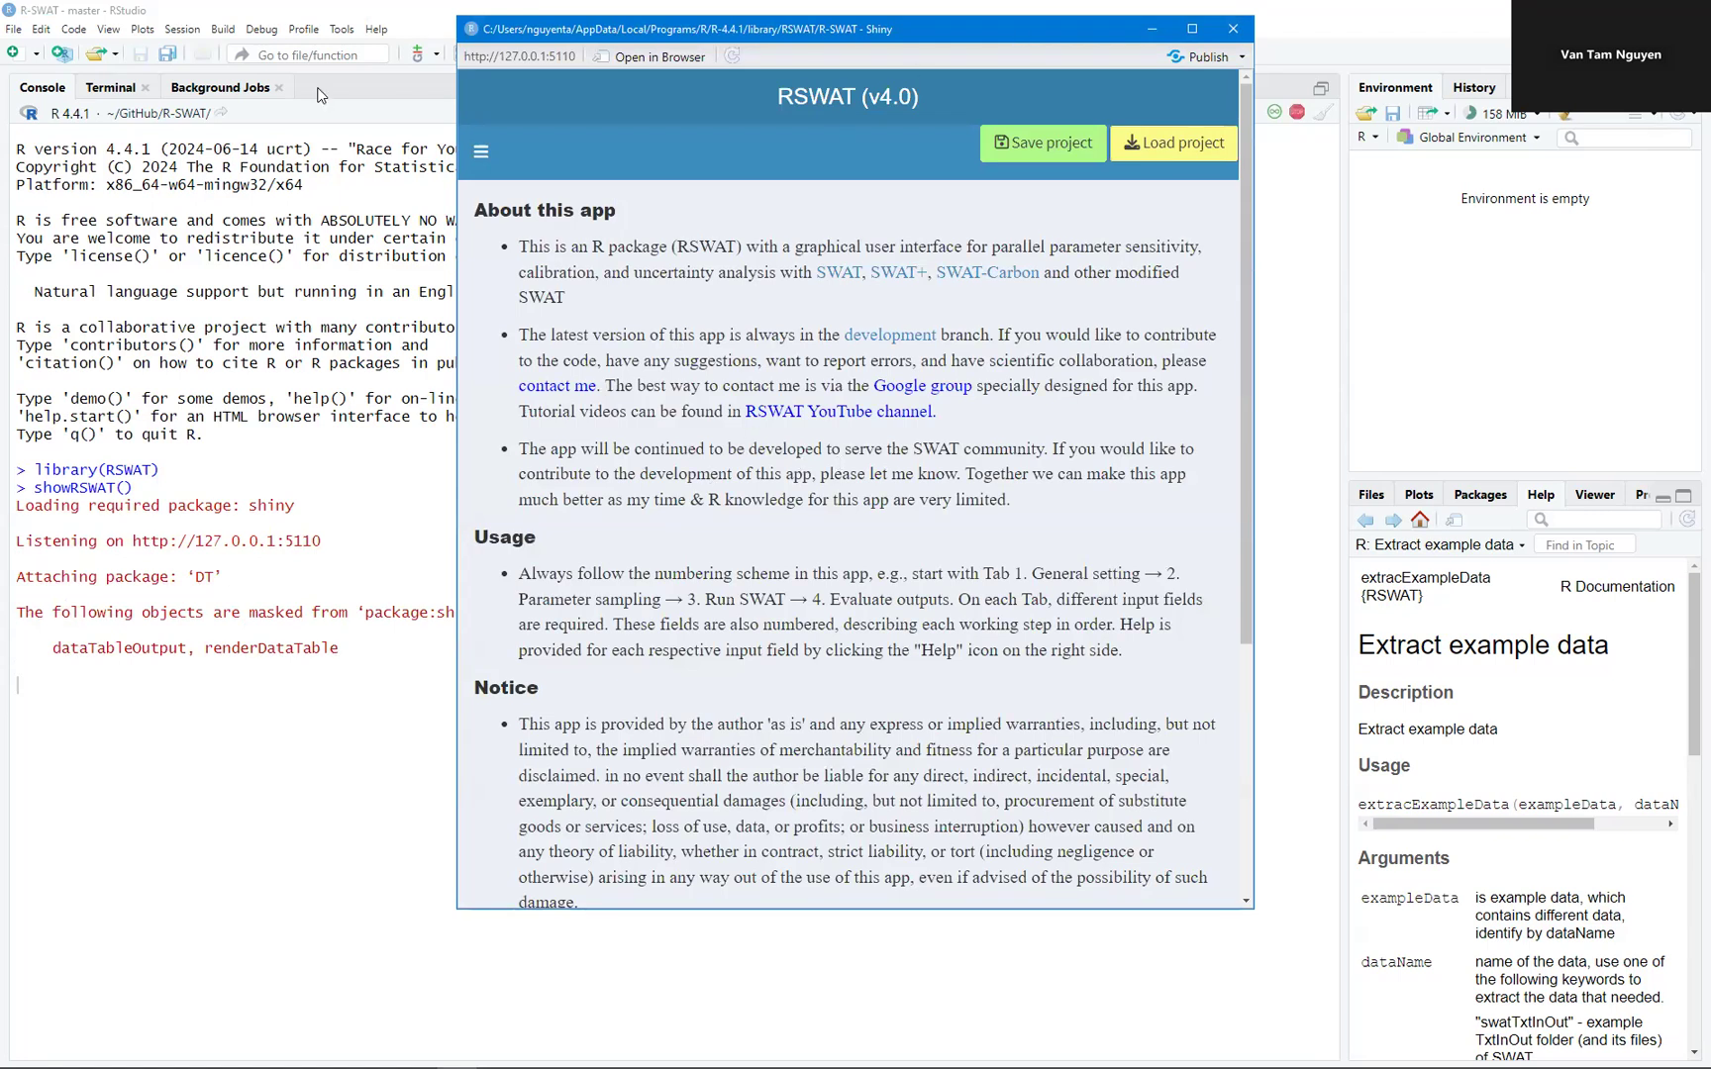
Restore RStudio to a smaller window and move the RSWAT app window to the right
{"action": "left_click", "coordinate": [109, 30]}
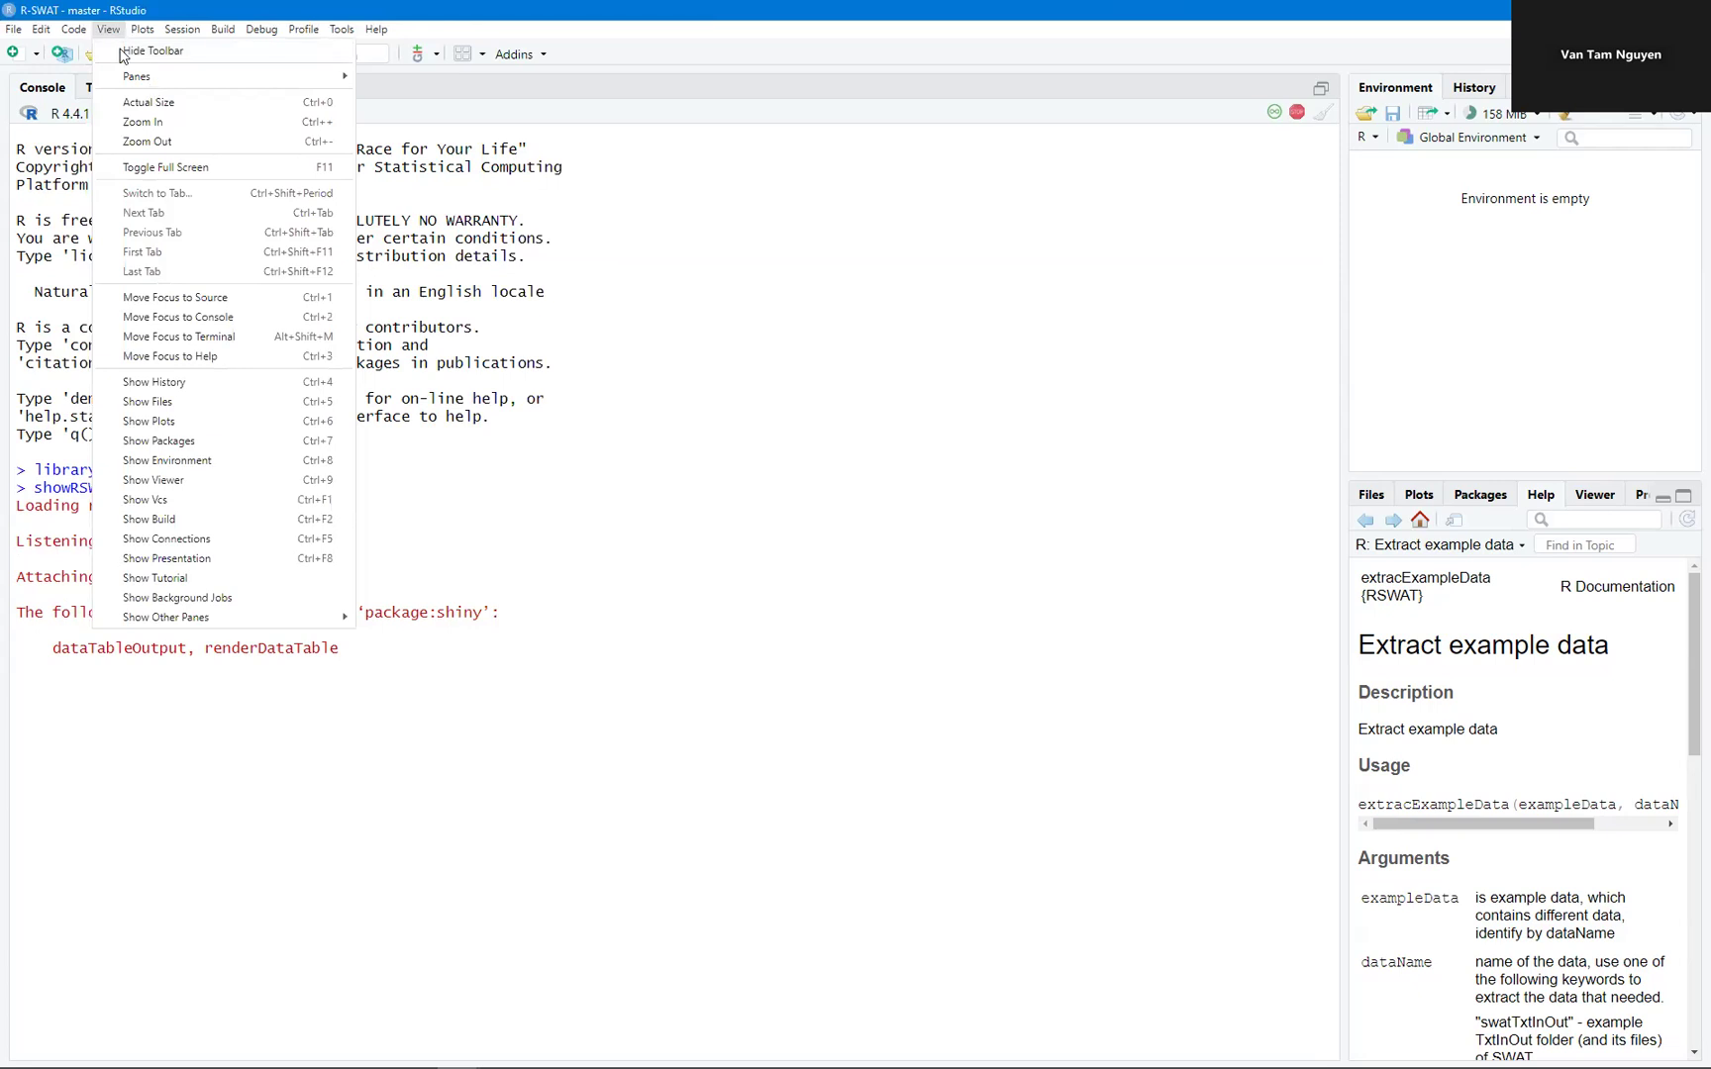
{"action": "left_click", "coordinate": [572, 11]}
{"action": "double_click", "coordinate": [650, 7]}
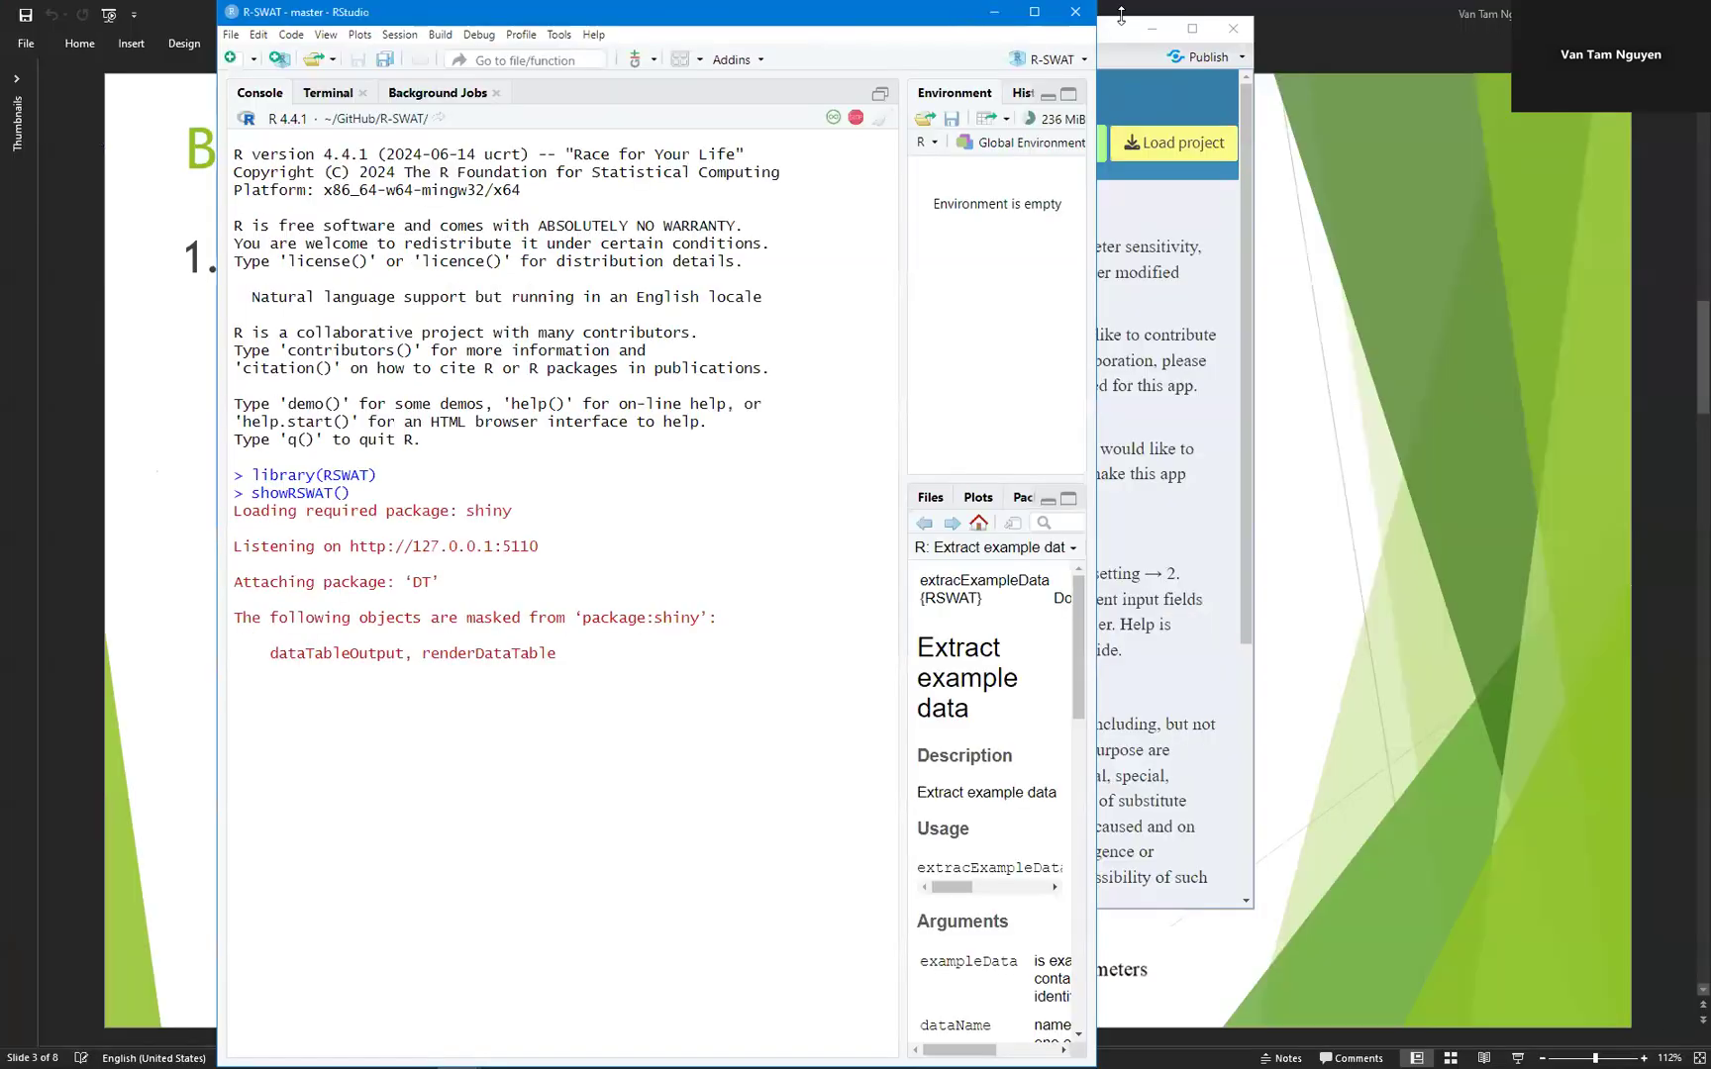
{"action": "left_click", "coordinate": [1117, 46]}
{"action": "left_click_drag", "start_coordinate": [1118, 42], "coordinate": [1455, 53]}
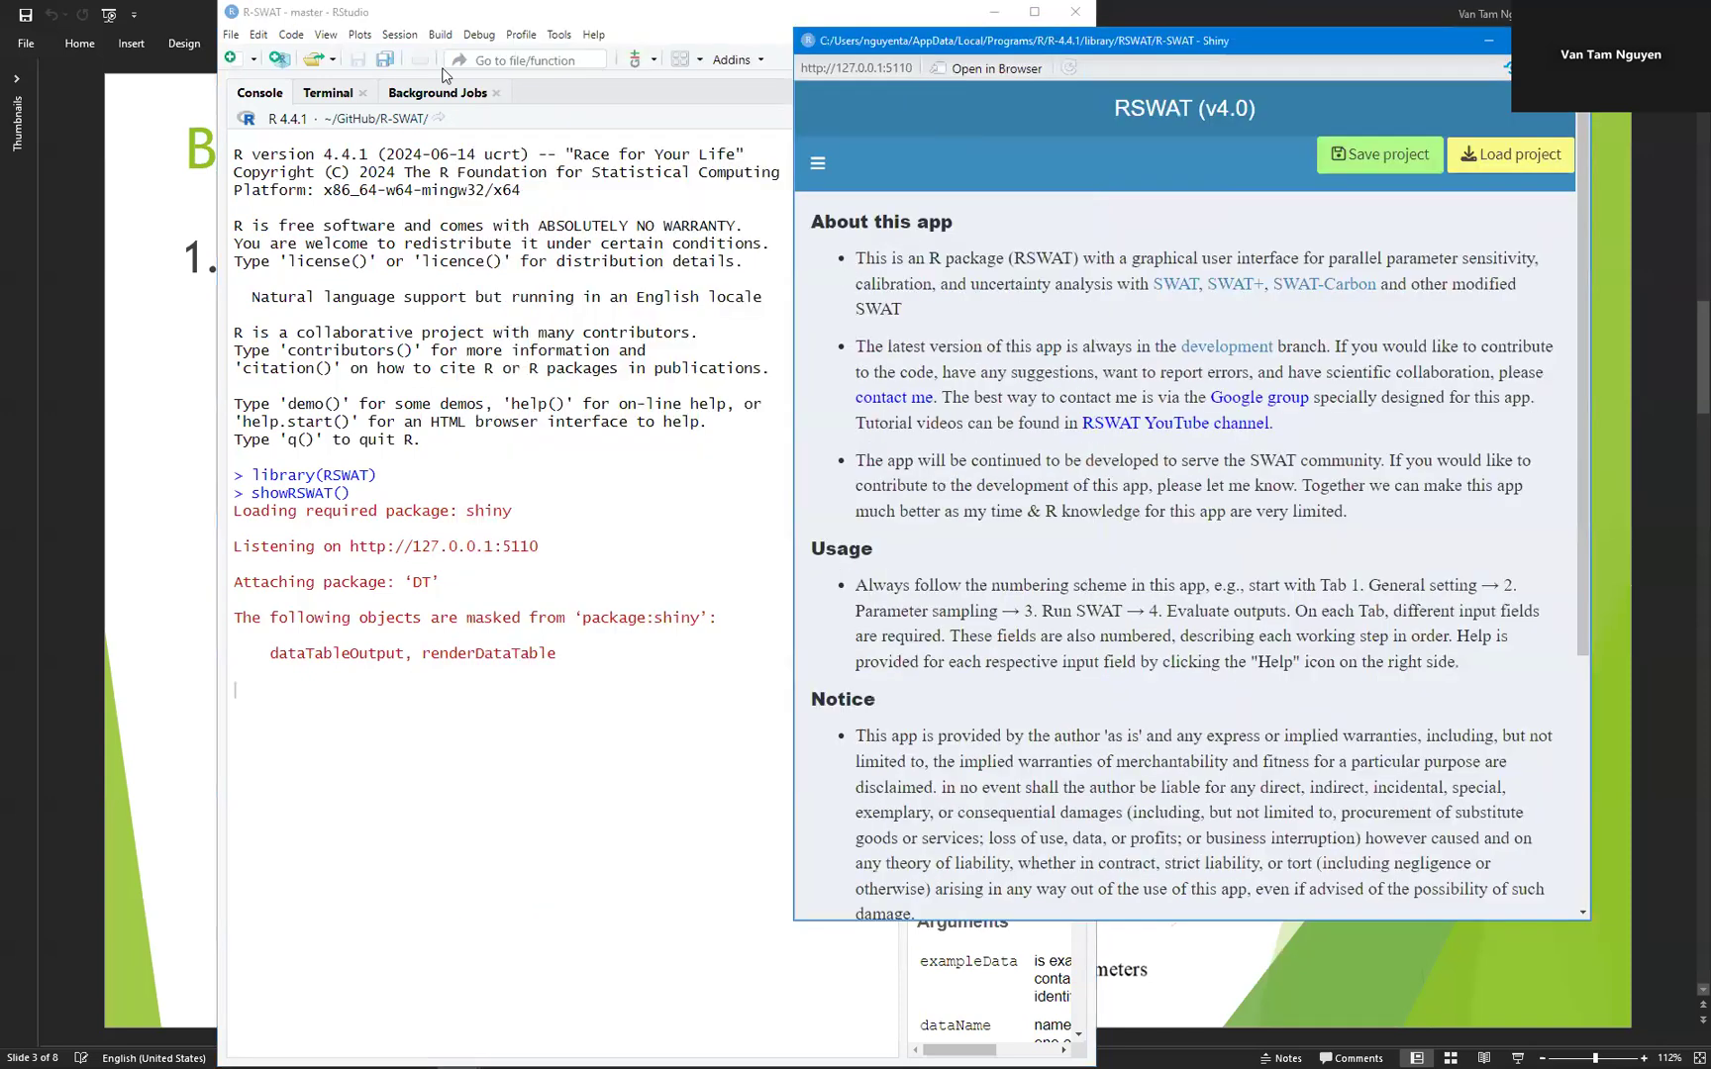
Adjust RStudio's interface zoom, then maximize the RSWAT app and open General setting
{"action": "left_click", "coordinate": [321, 46]}
{"action": "left_click", "coordinate": [319, 35]}
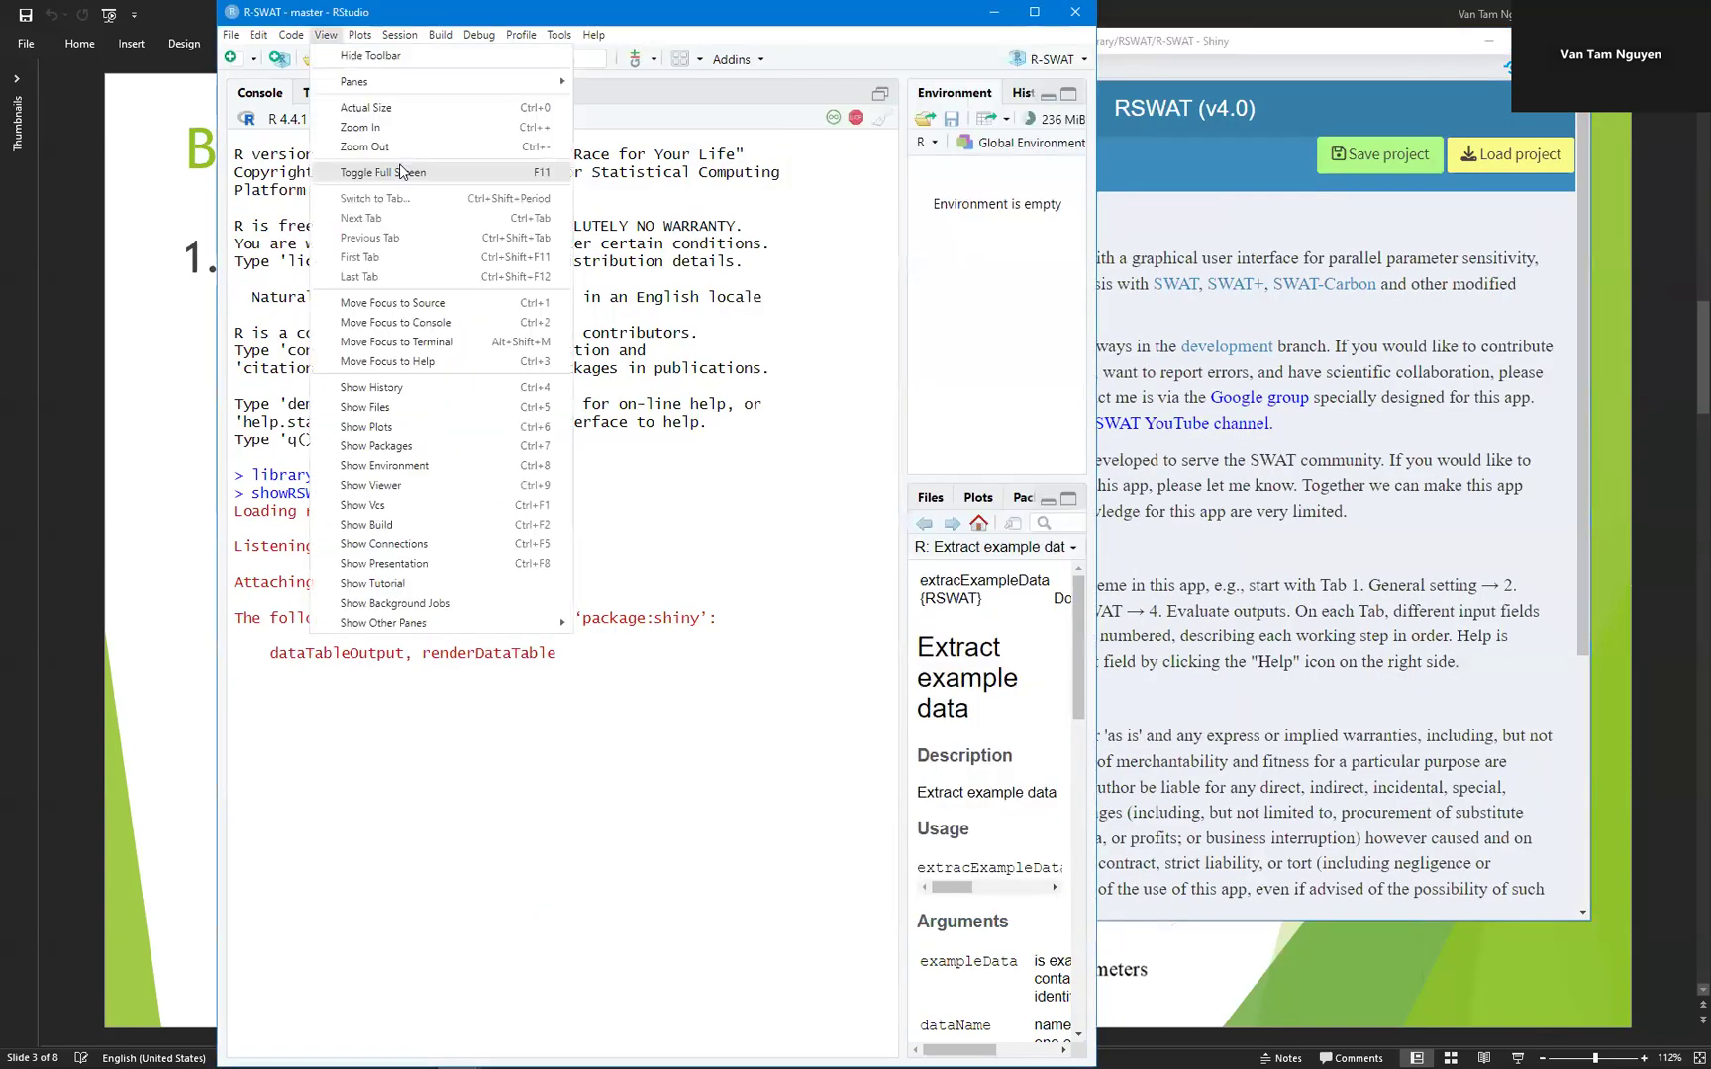
{"action": "left_click", "coordinate": [404, 148]}
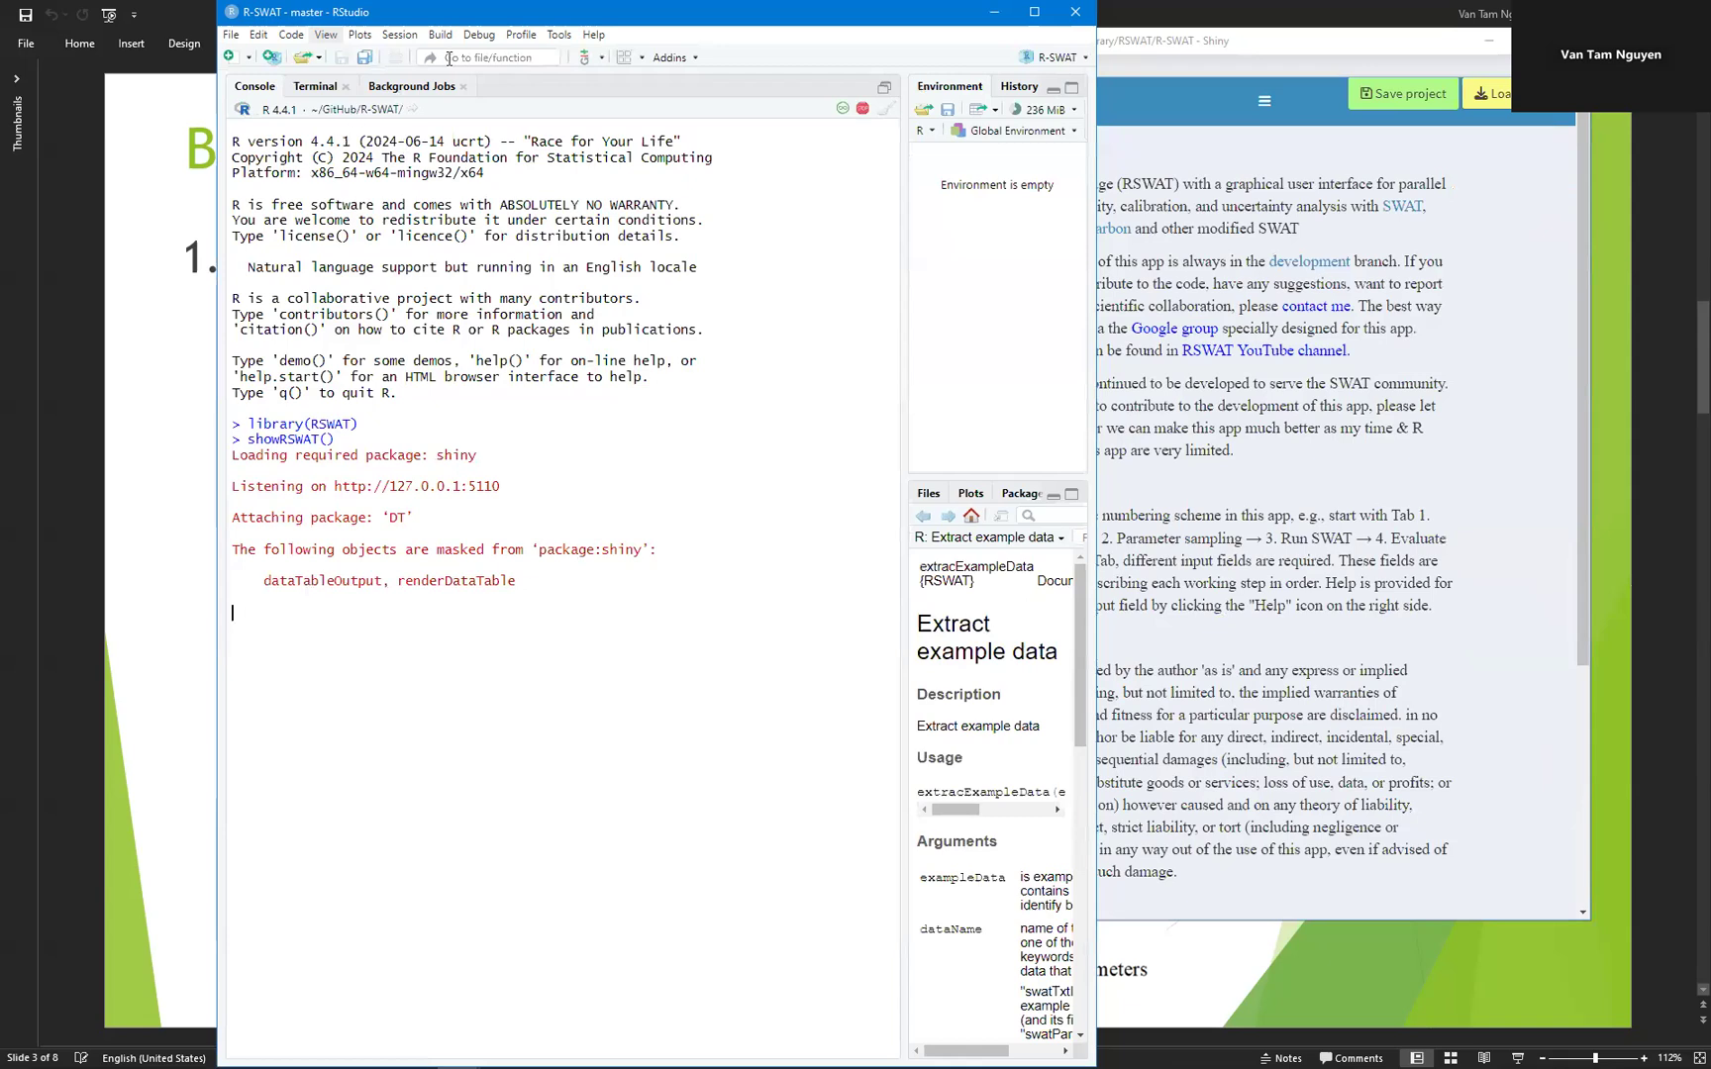
{"action": "left_click", "coordinate": [325, 35]}
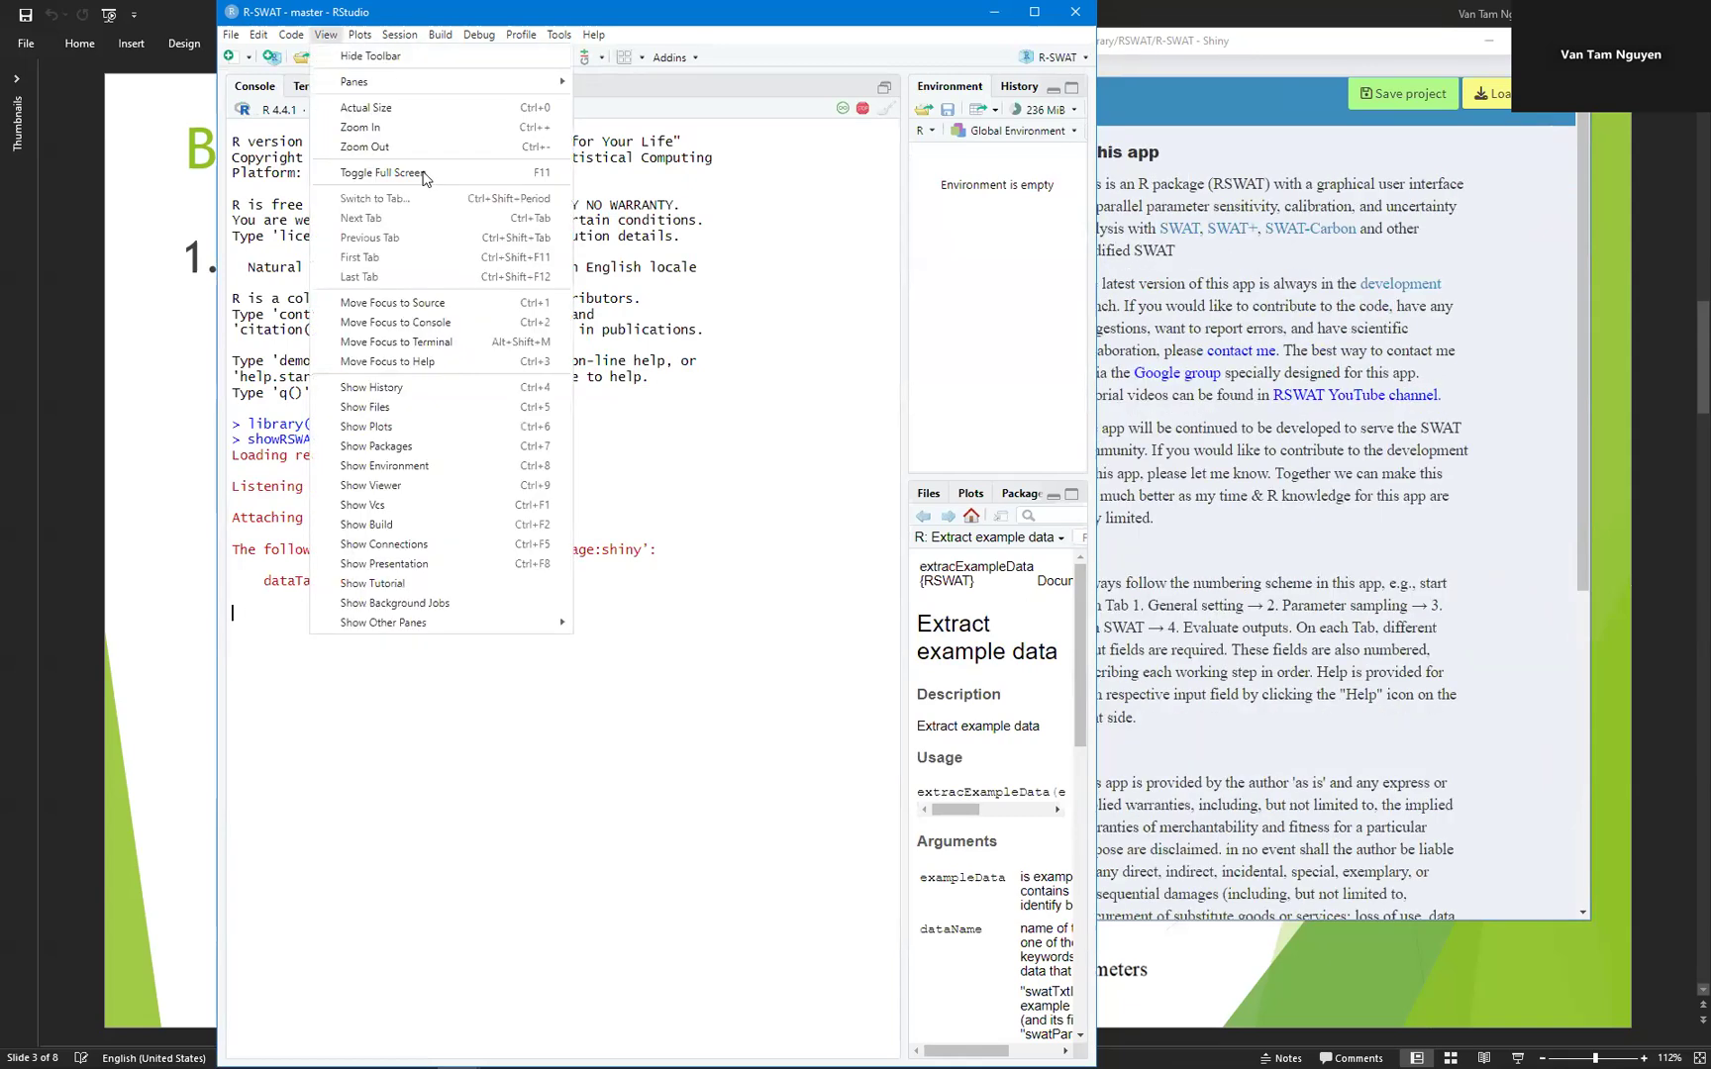
{"action": "left_click", "coordinate": [396, 127]}
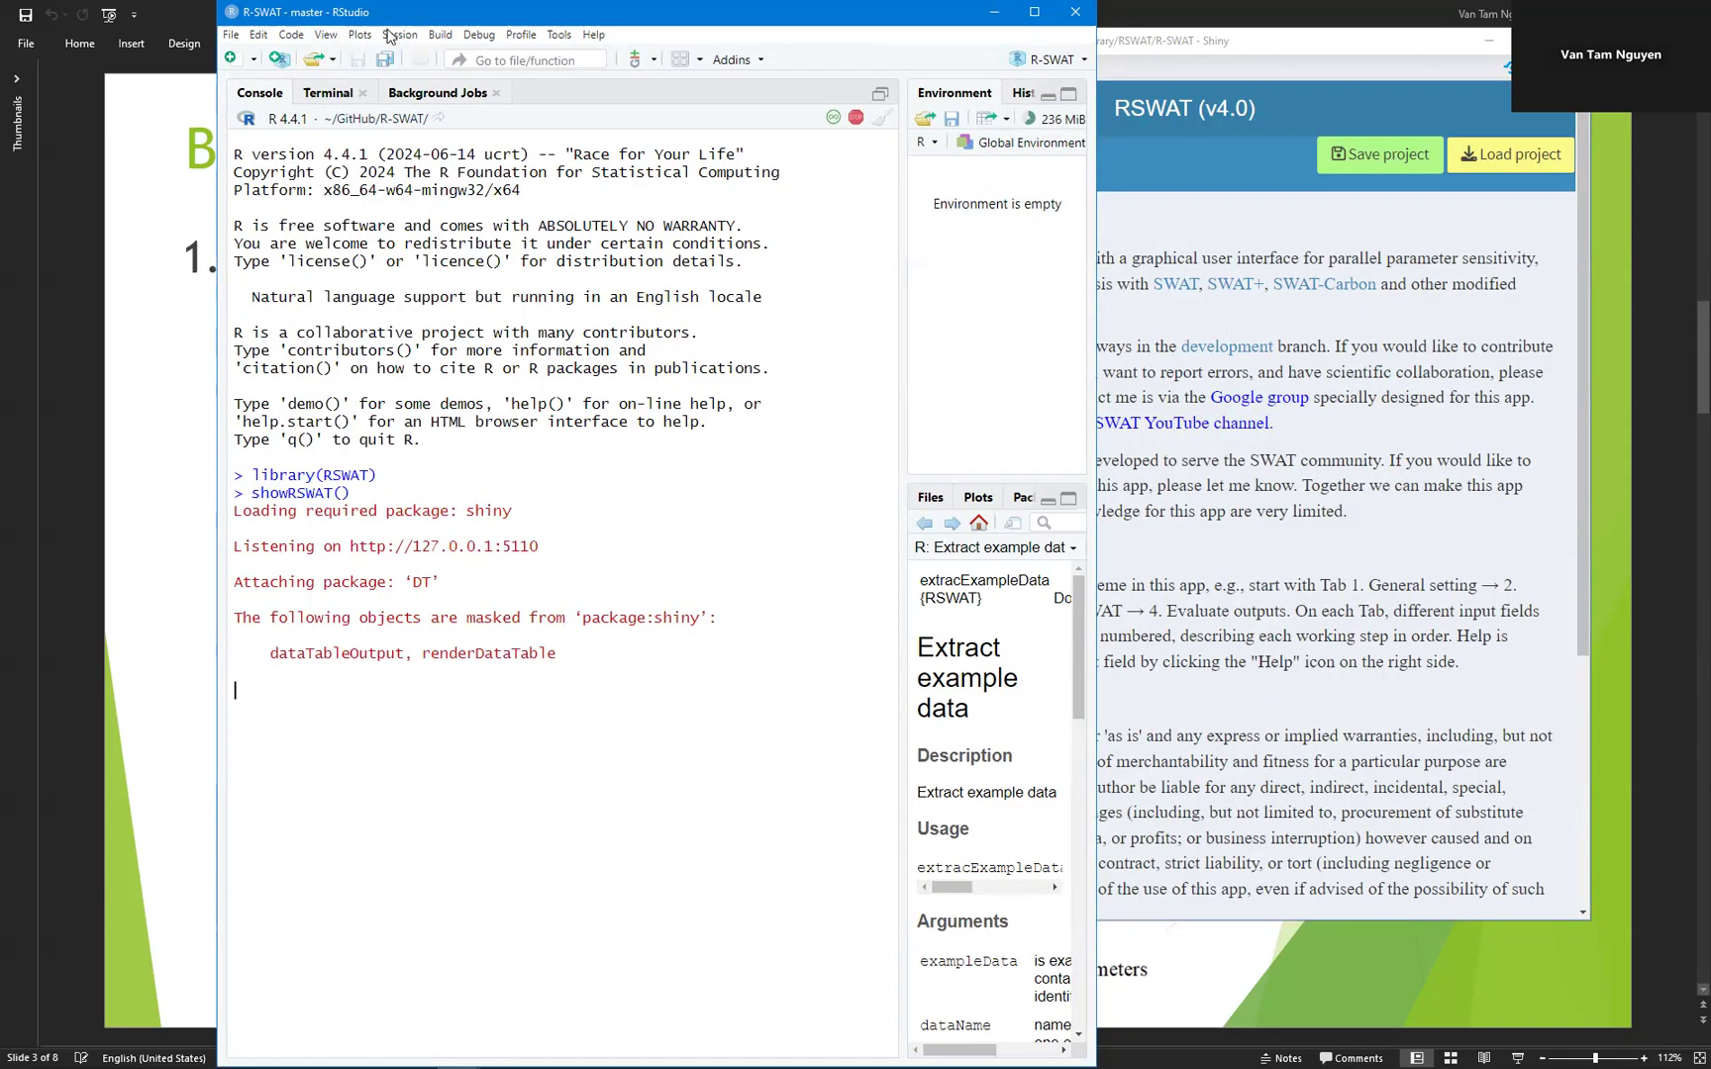
{"action": "left_click", "coordinate": [326, 34]}
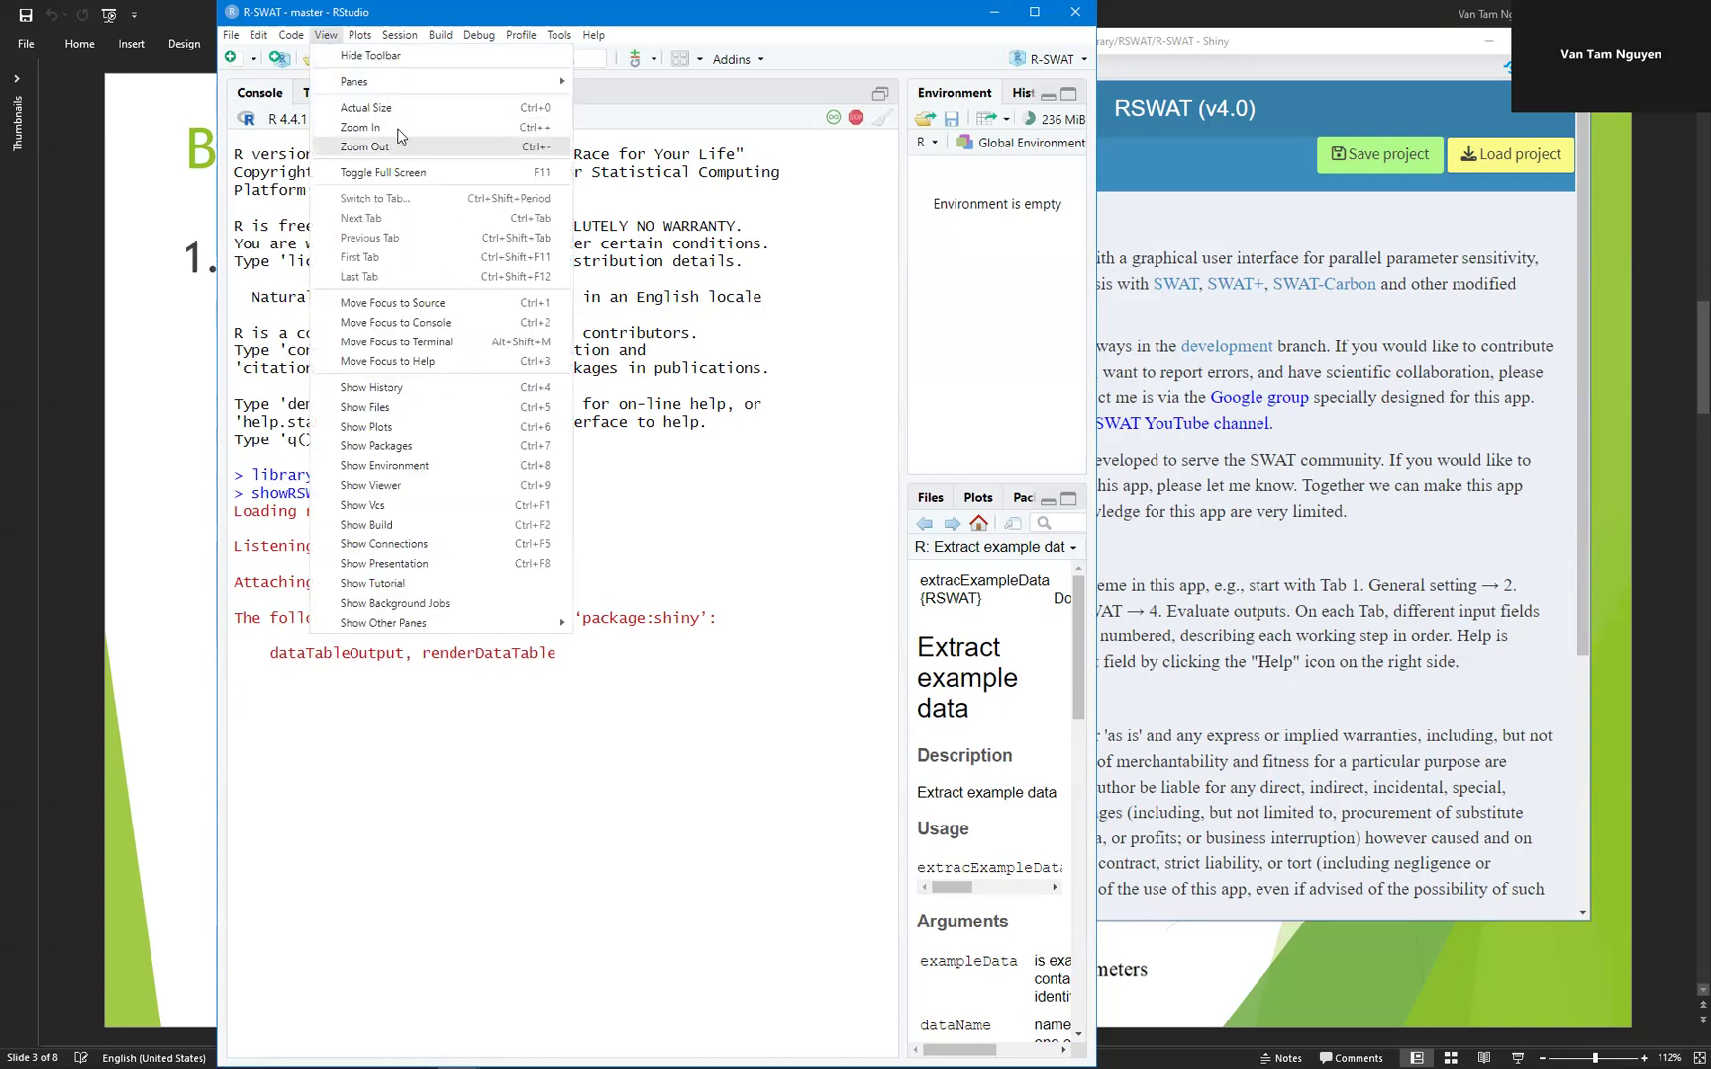
{"action": "left_click", "coordinate": [398, 128]}
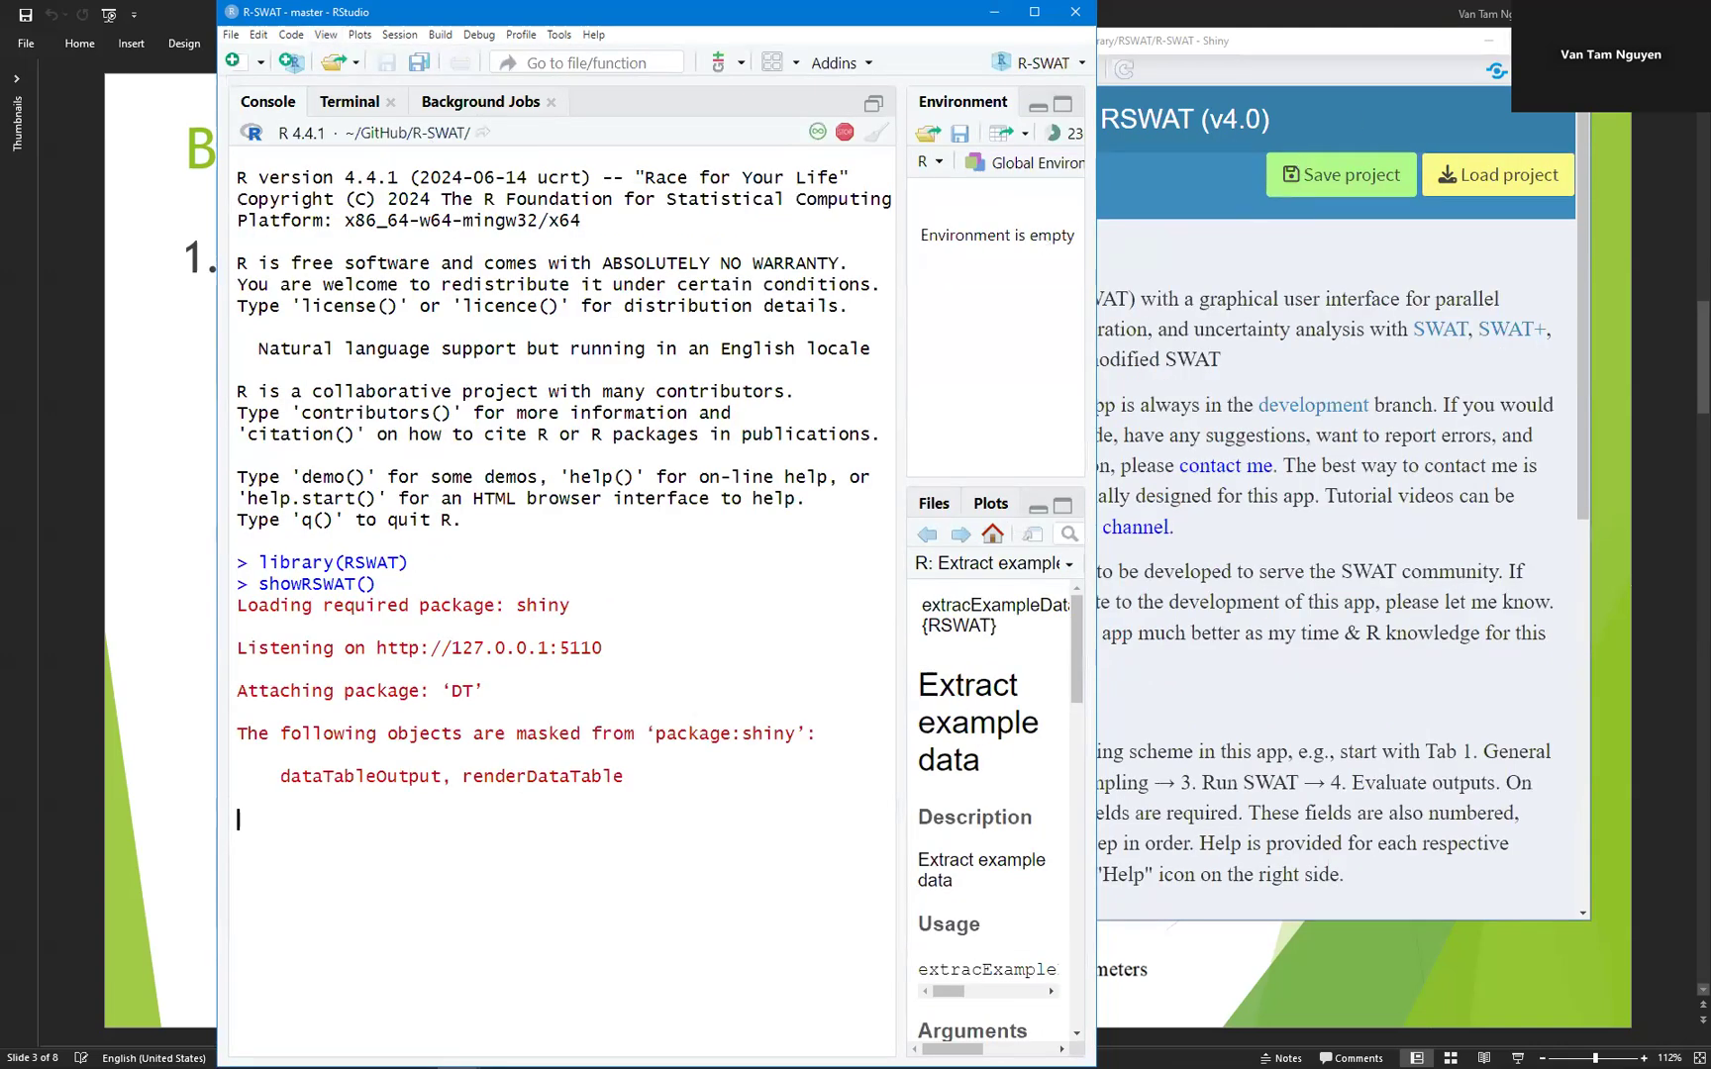
{"action": "double_click", "coordinate": [1286, 40]}
{"action": "left_click", "coordinate": [178, 215]}
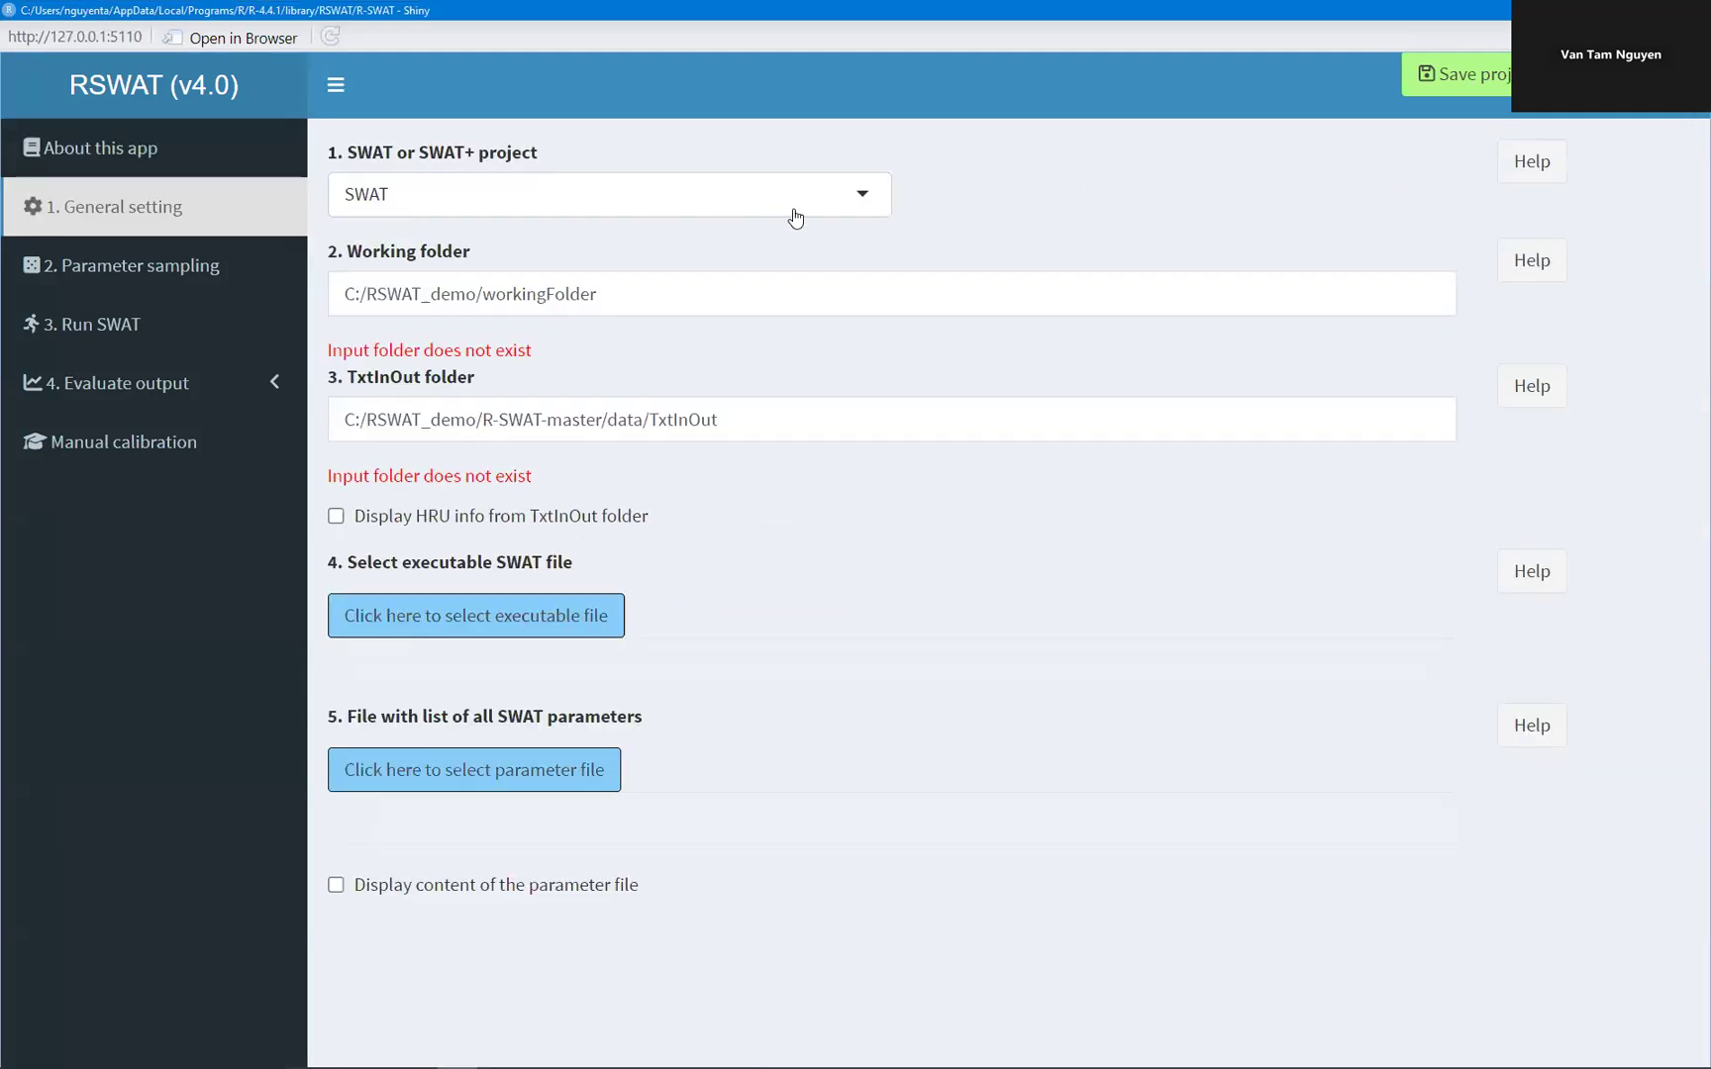
Choose SWAT as the project type on the General setting page
{"action": "left_click", "coordinate": [797, 210]}
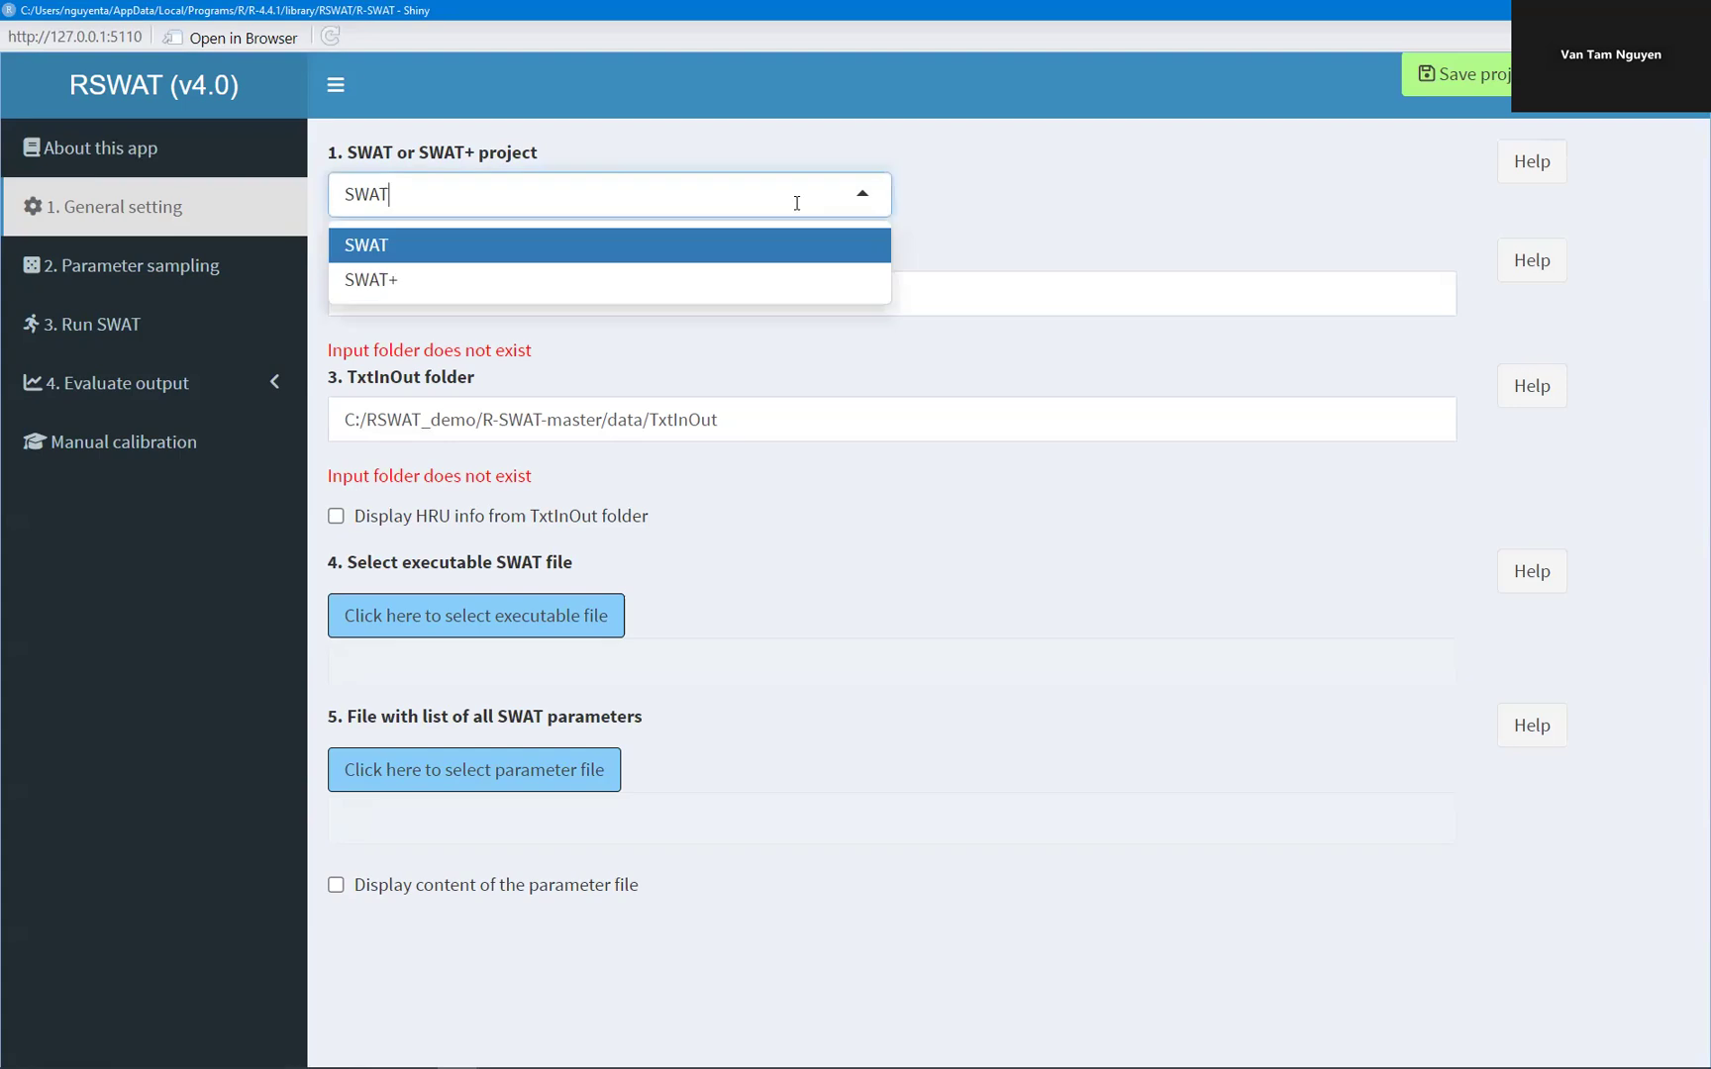
{"action": "left_click", "coordinate": [581, 245]}
{"action": "left_click", "coordinate": [656, 302]}
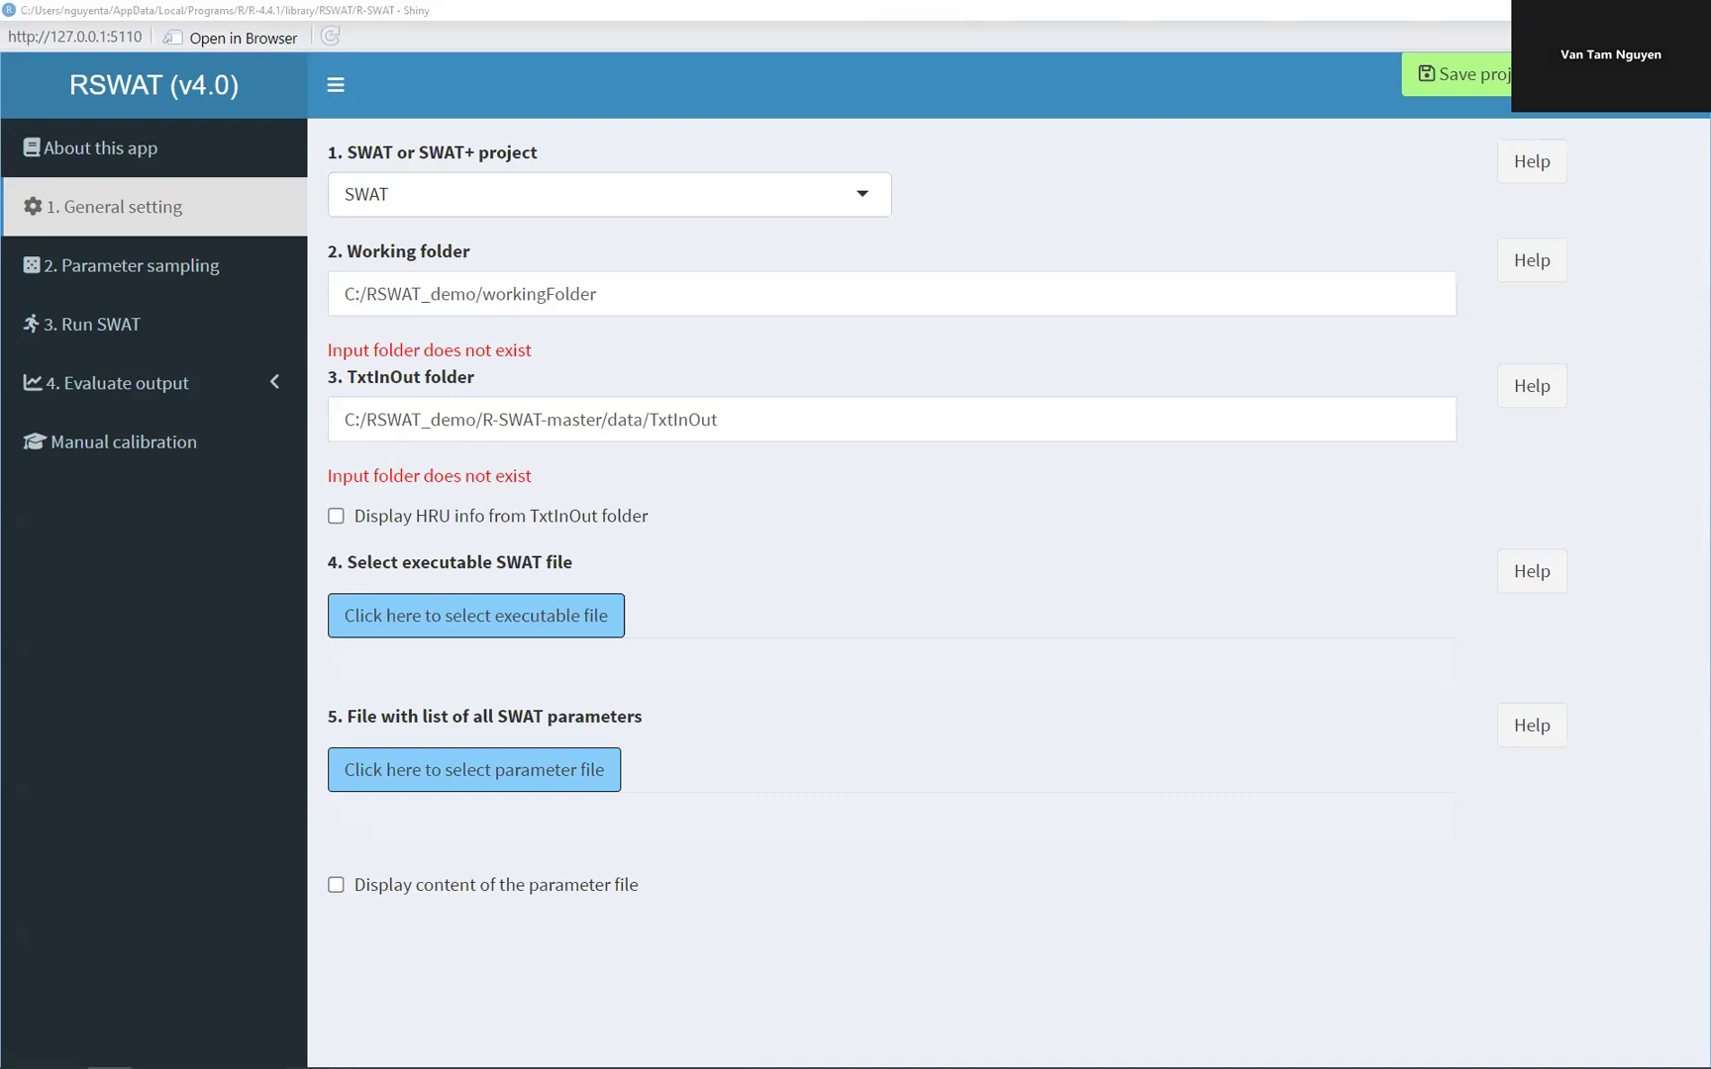
Create a new folder named workingFolder inside rswat_examples
{"action": "right_click", "coordinate": [1140, 409]}
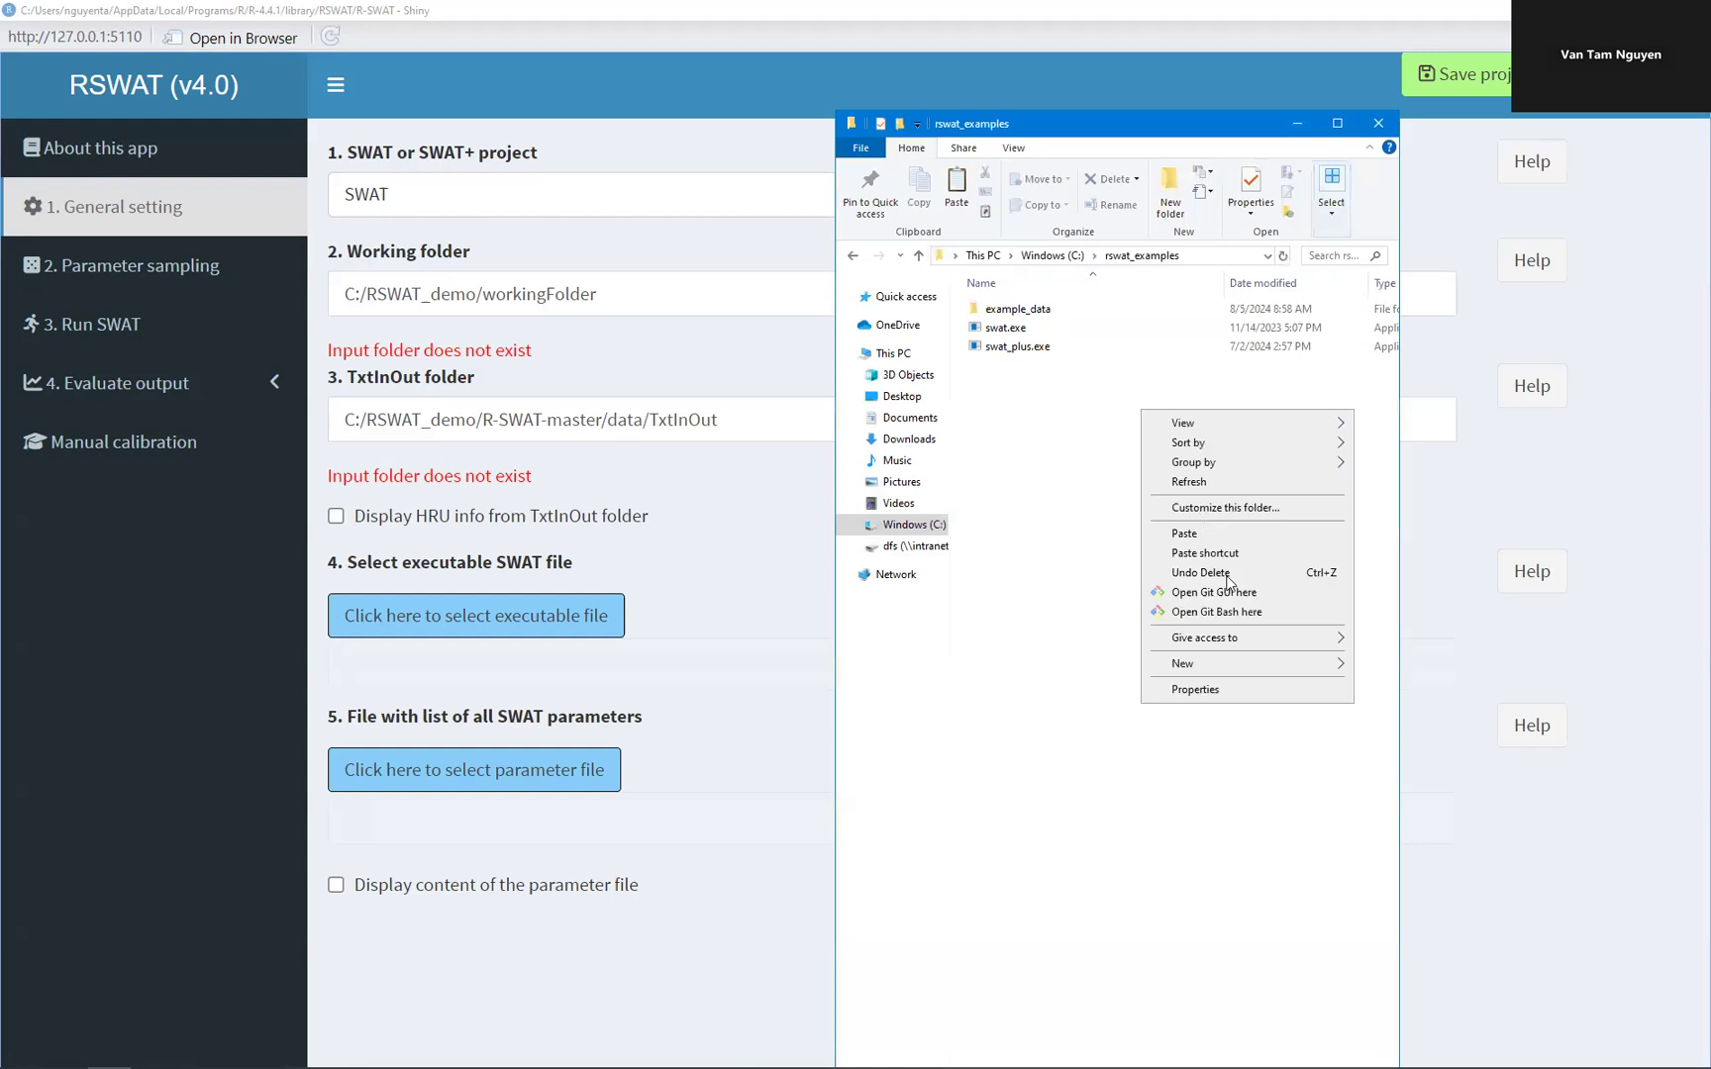
{"action": "mouse_move", "coordinate": [1244, 663]}
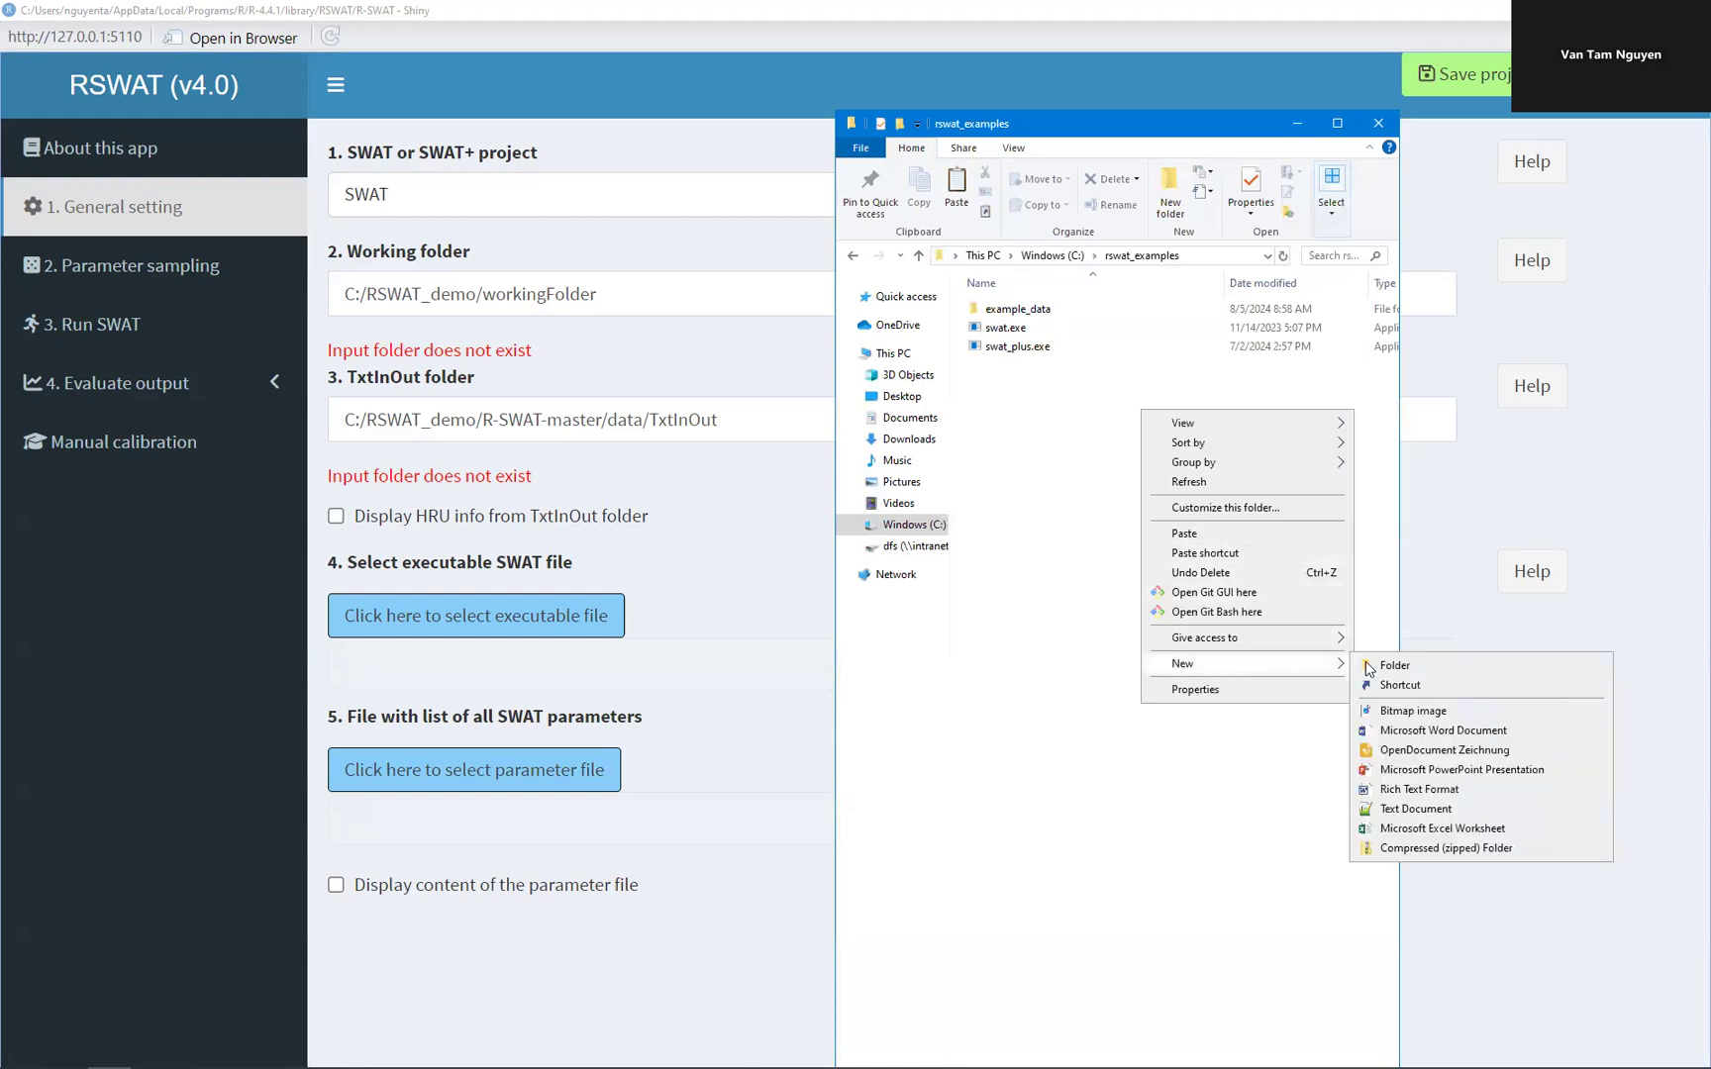
{"action": "left_click", "coordinate": [1398, 679]}
{"action": "type", "text": "workingFolder"}
{"action": "left_click", "coordinate": [1249, 527]}
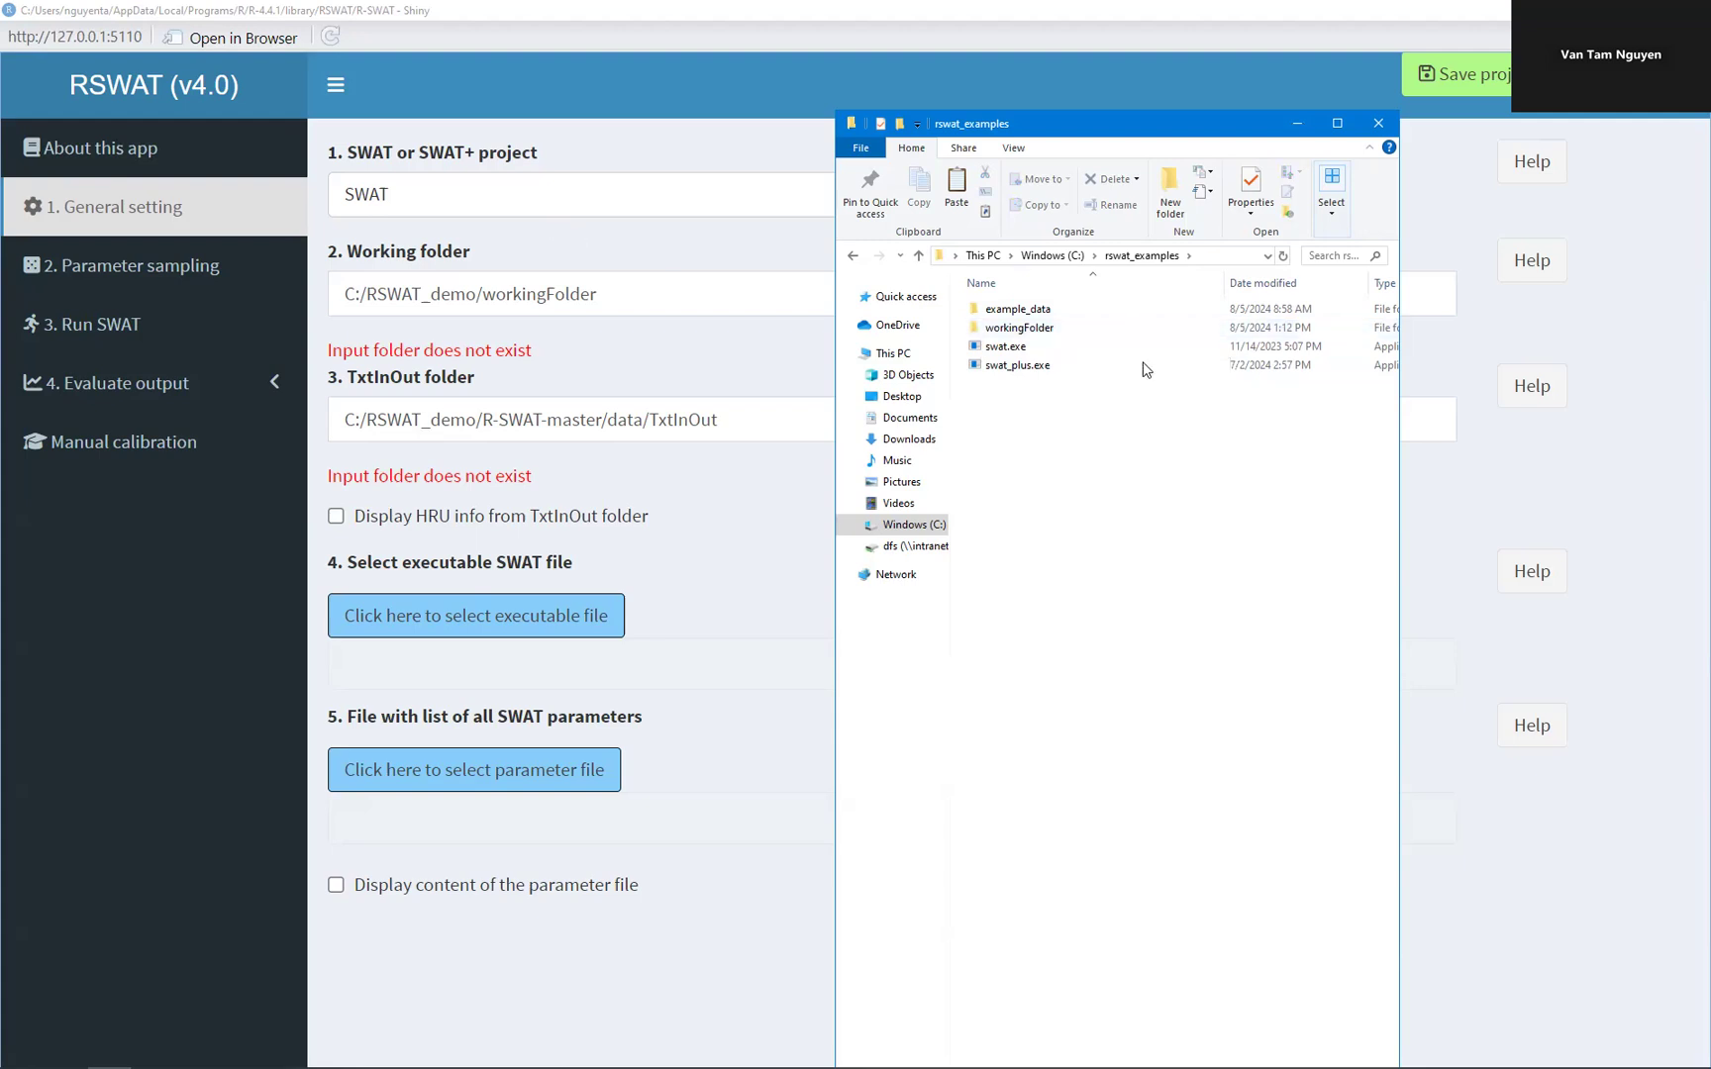
Set RSWAT's Working folder to the new workingFolder path
{"action": "double_click", "coordinate": [1069, 329]}
{"action": "left_click", "coordinate": [1239, 260]}
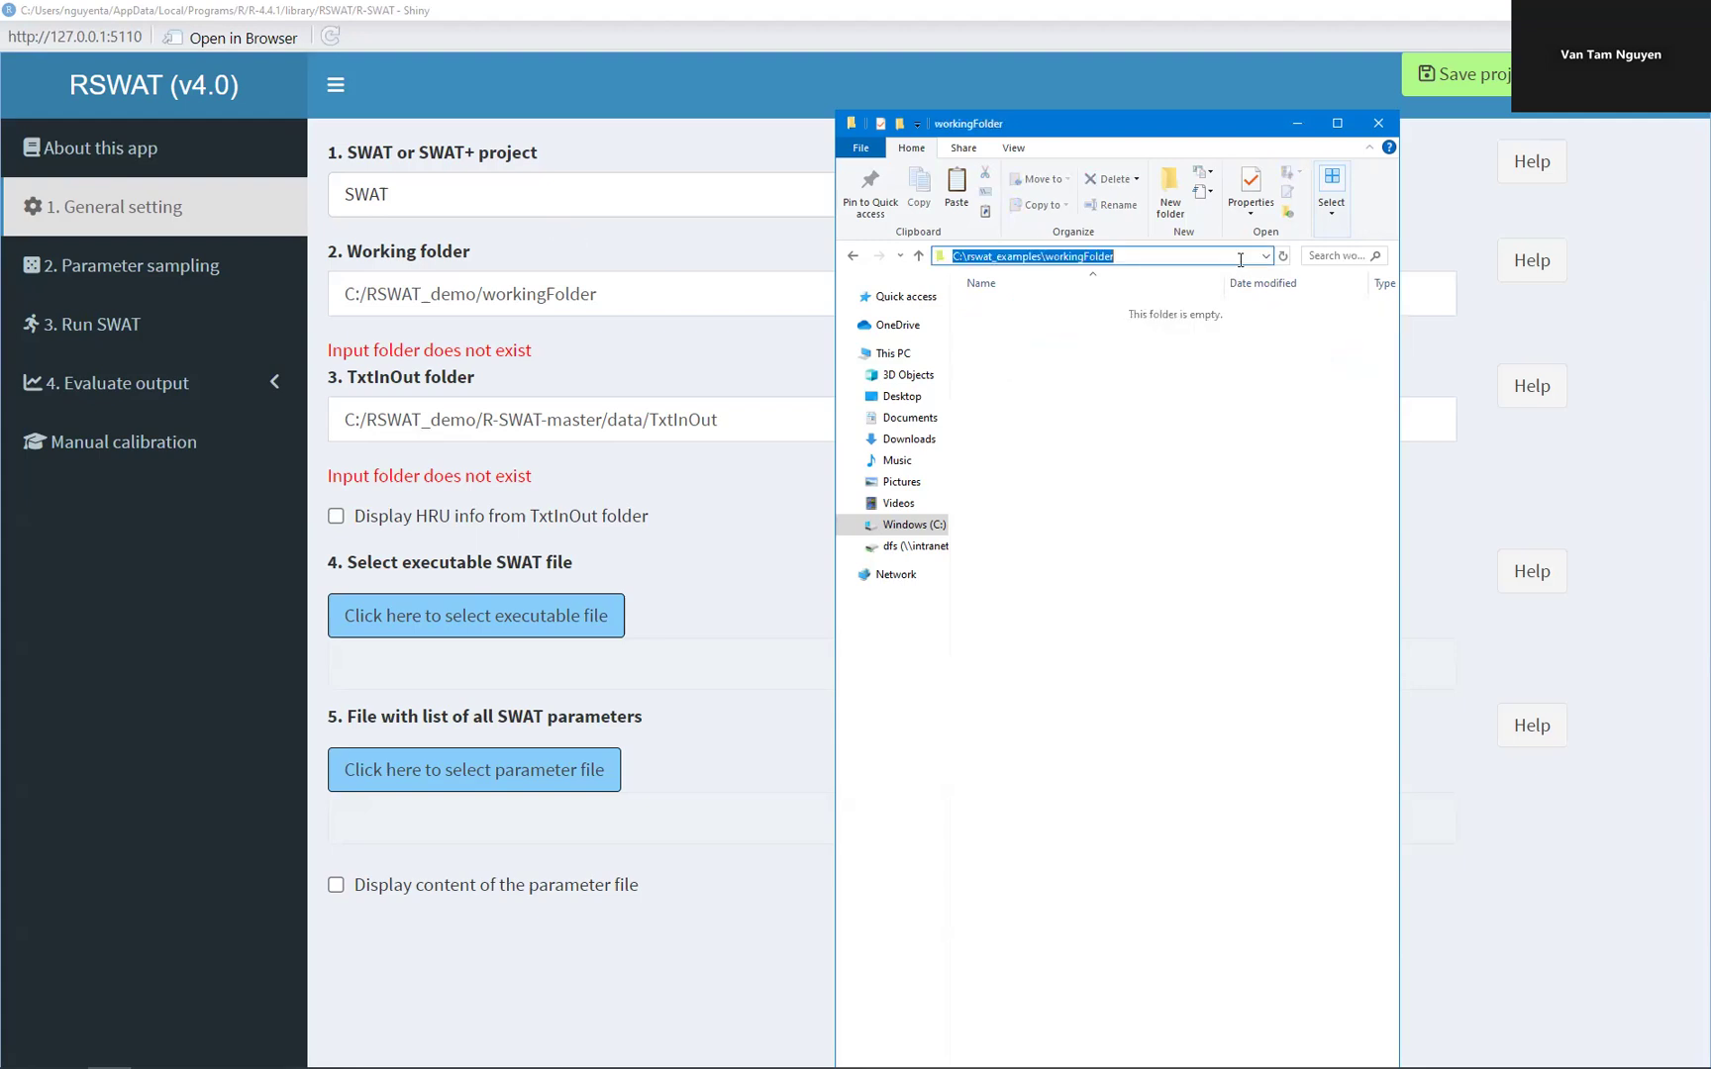
{"action": "key", "text": "ctrl+c"}
{"action": "left_click_drag", "start_coordinate": [654, 297], "coordinate": [327, 302]}
{"action": "key", "text": "ctrl+v"}
Set the TxtInOut folder to rswat_examples\example_data\swatTxtInOut
{"action": "left_click", "coordinate": [847, 393]}
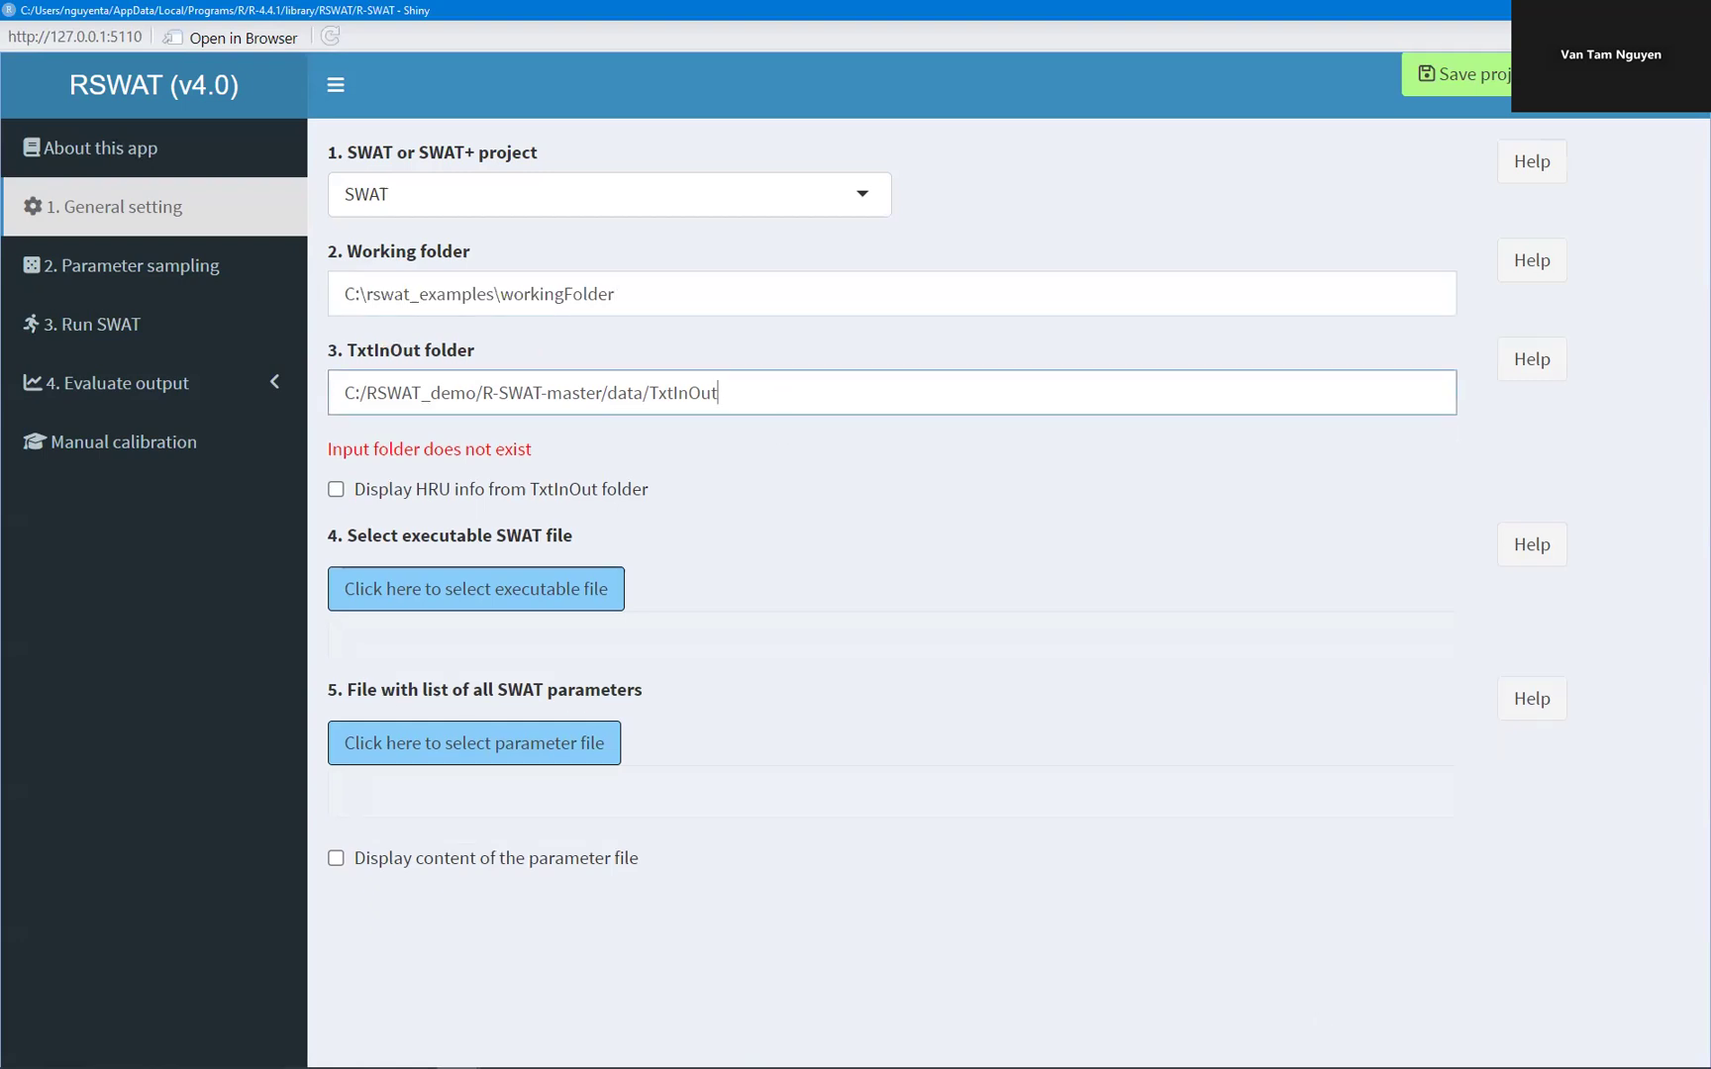
{"action": "key", "text": "alt+Tab"}
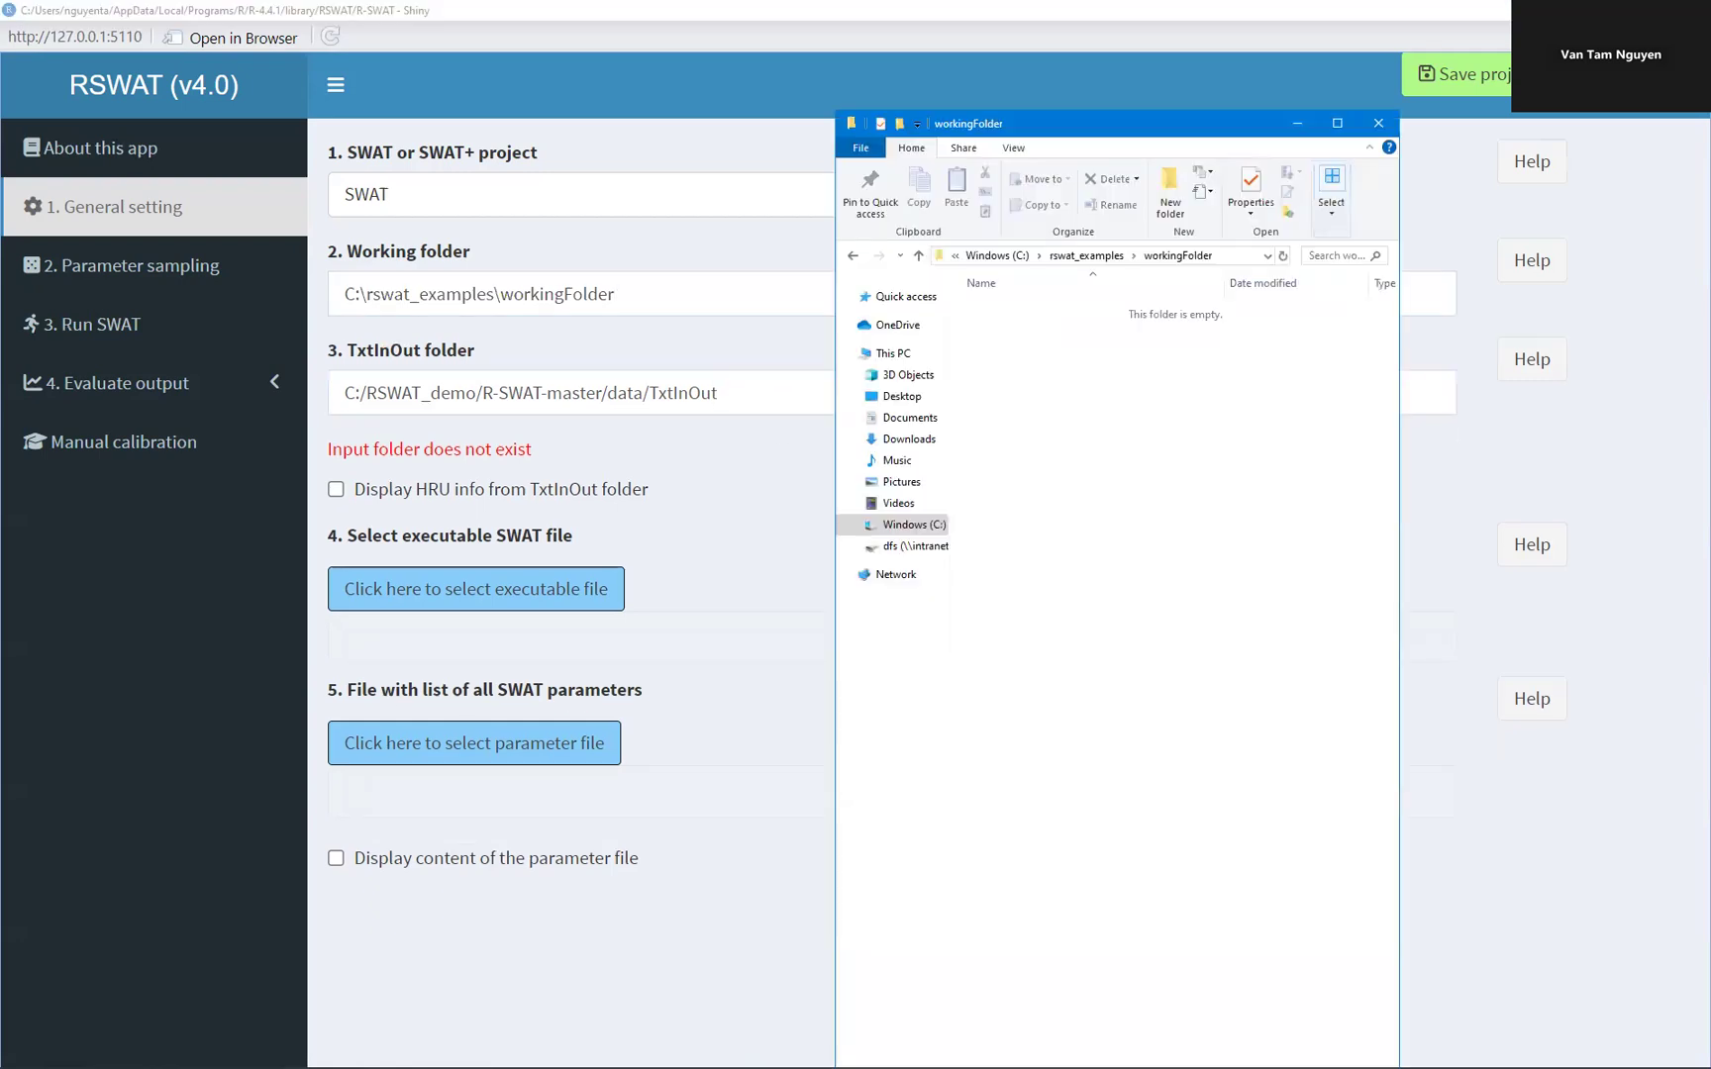
{"action": "left_click", "coordinate": [1051, 259]}
{"action": "double_click", "coordinate": [1024, 310]}
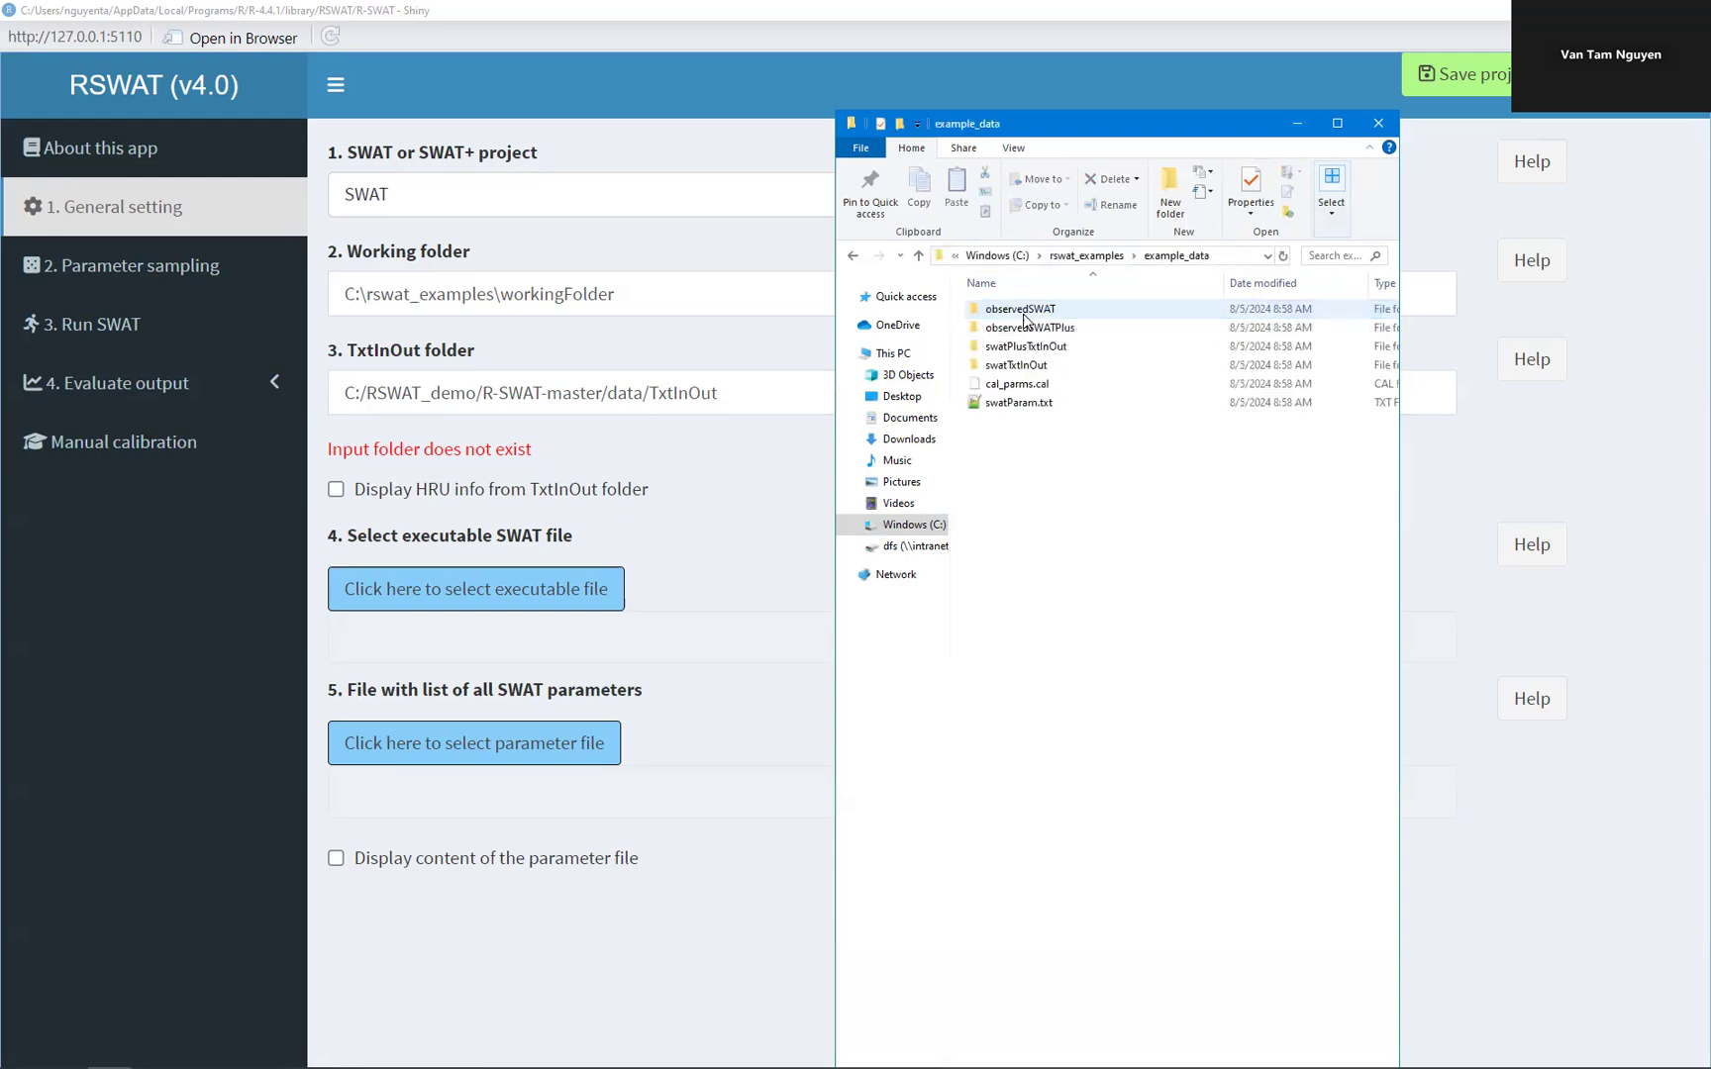
{"action": "double_click", "coordinate": [1042, 362]}
{"action": "left_click", "coordinate": [1224, 256]}
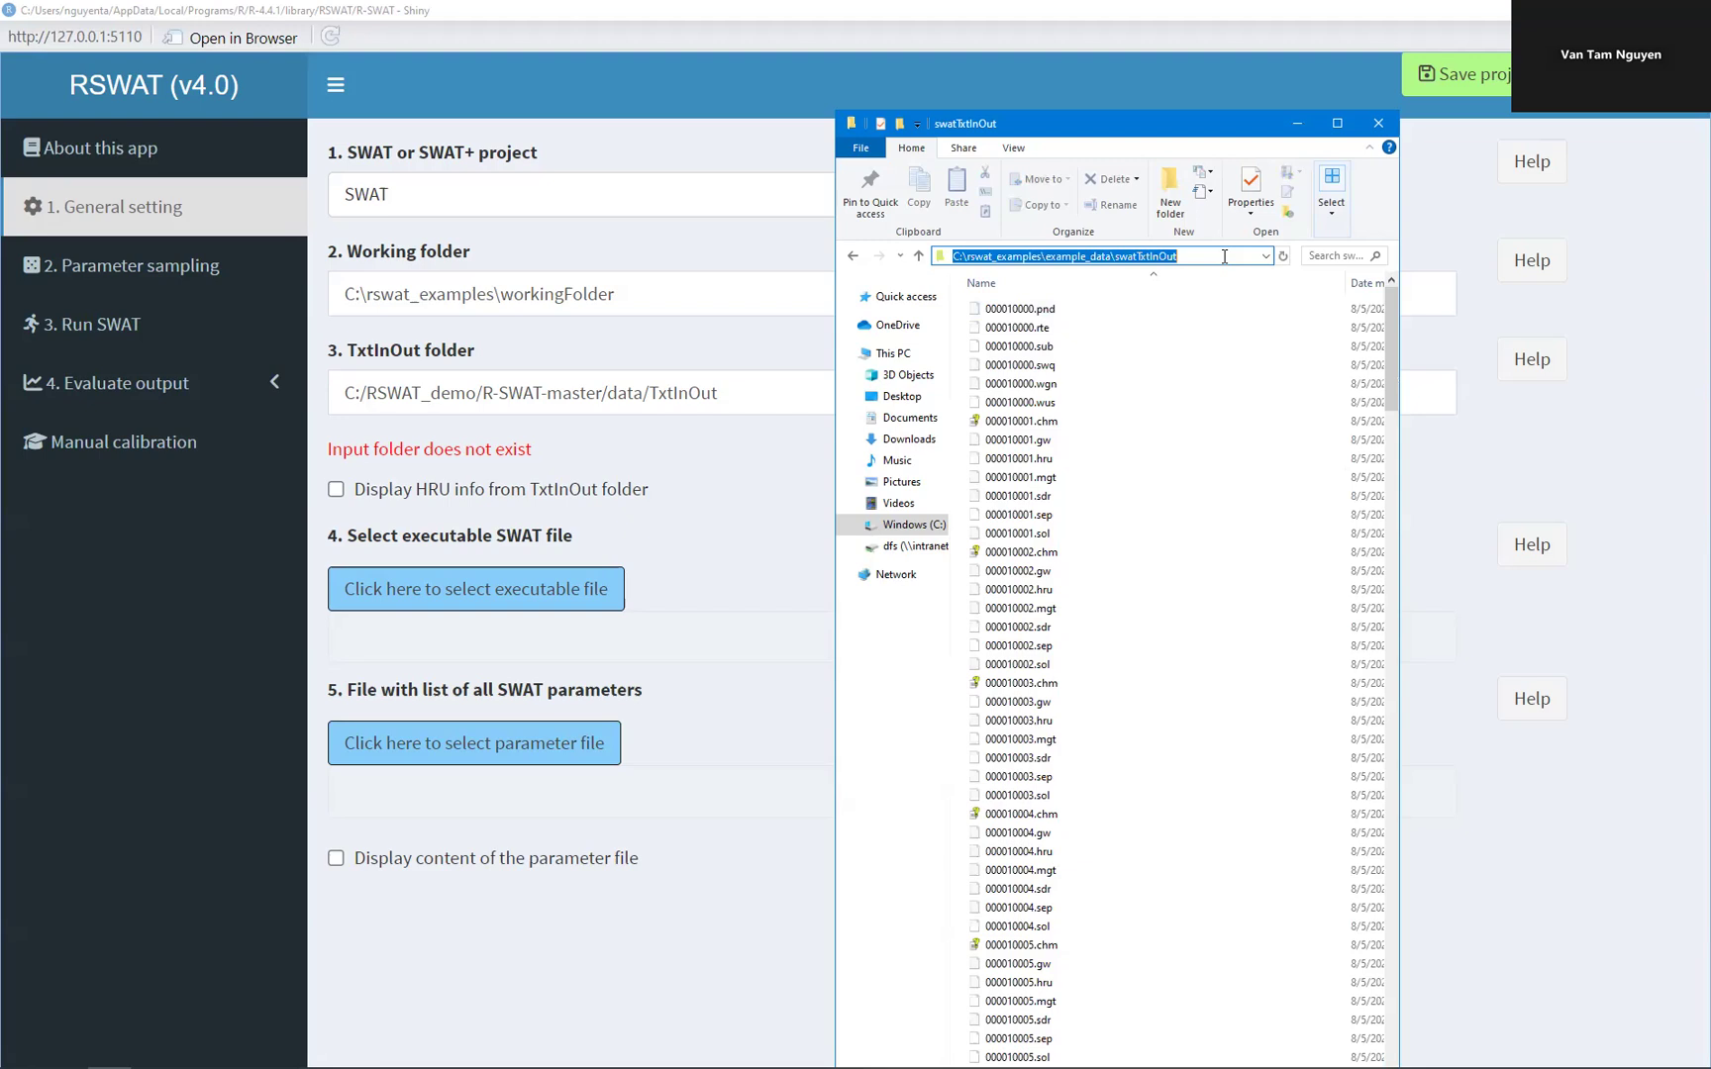
{"action": "triple_click", "coordinate": [733, 403]}
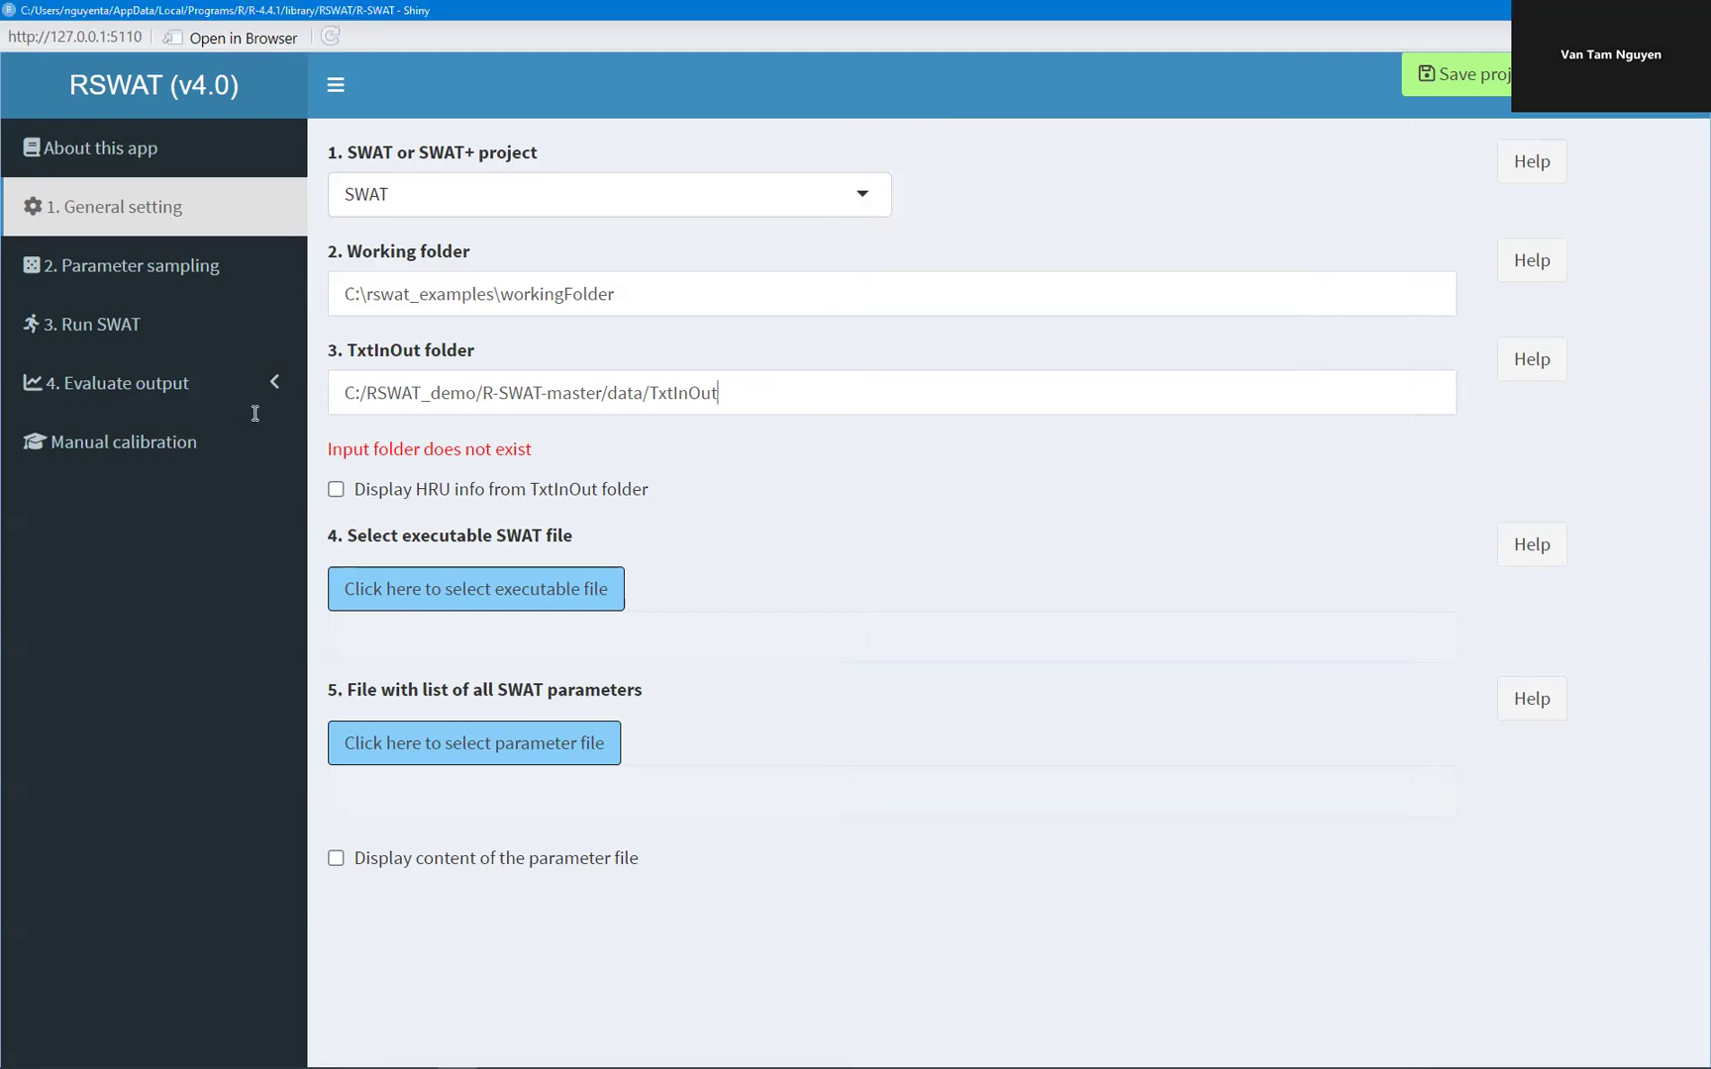
{"action": "key", "text": "ctrl+v"}
Preview the HRU table read from the TxtInOut folder, then hide it
{"action": "left_click", "coordinate": [337, 463]}
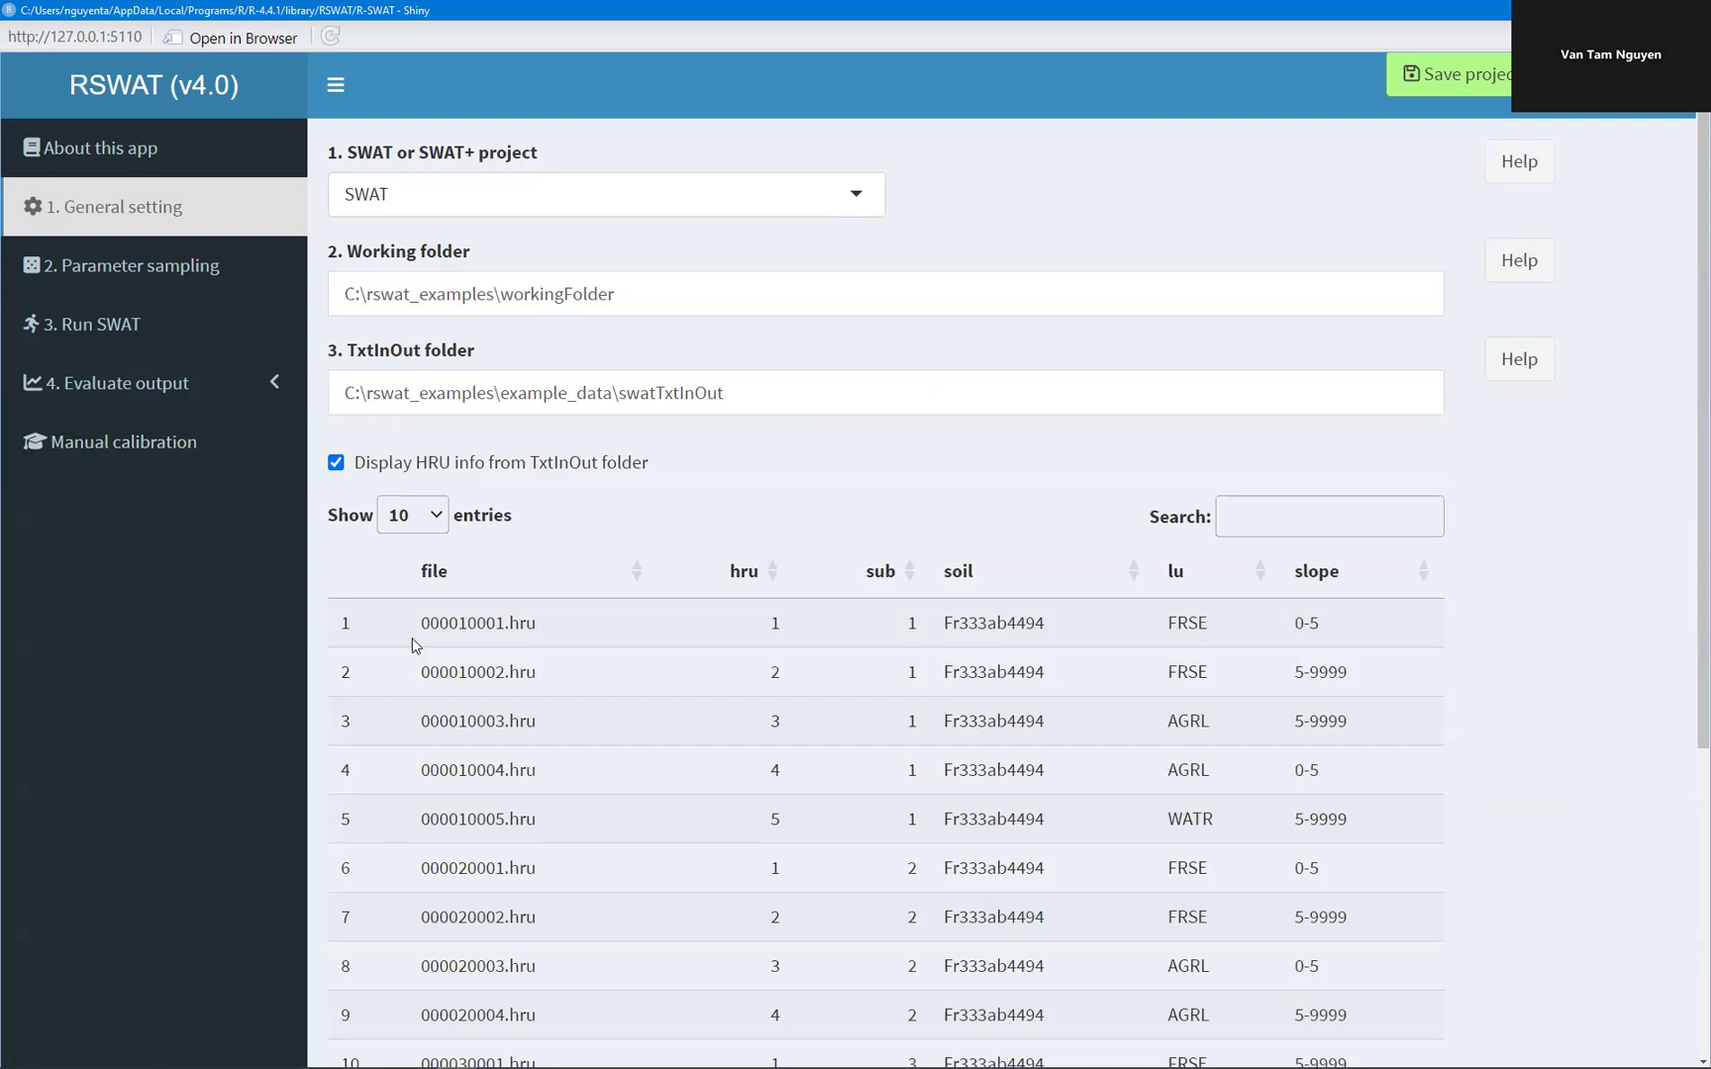
{"action": "scroll", "coordinate": [918, 663], "scroll_direction": "down", "scroll_amount": 3}
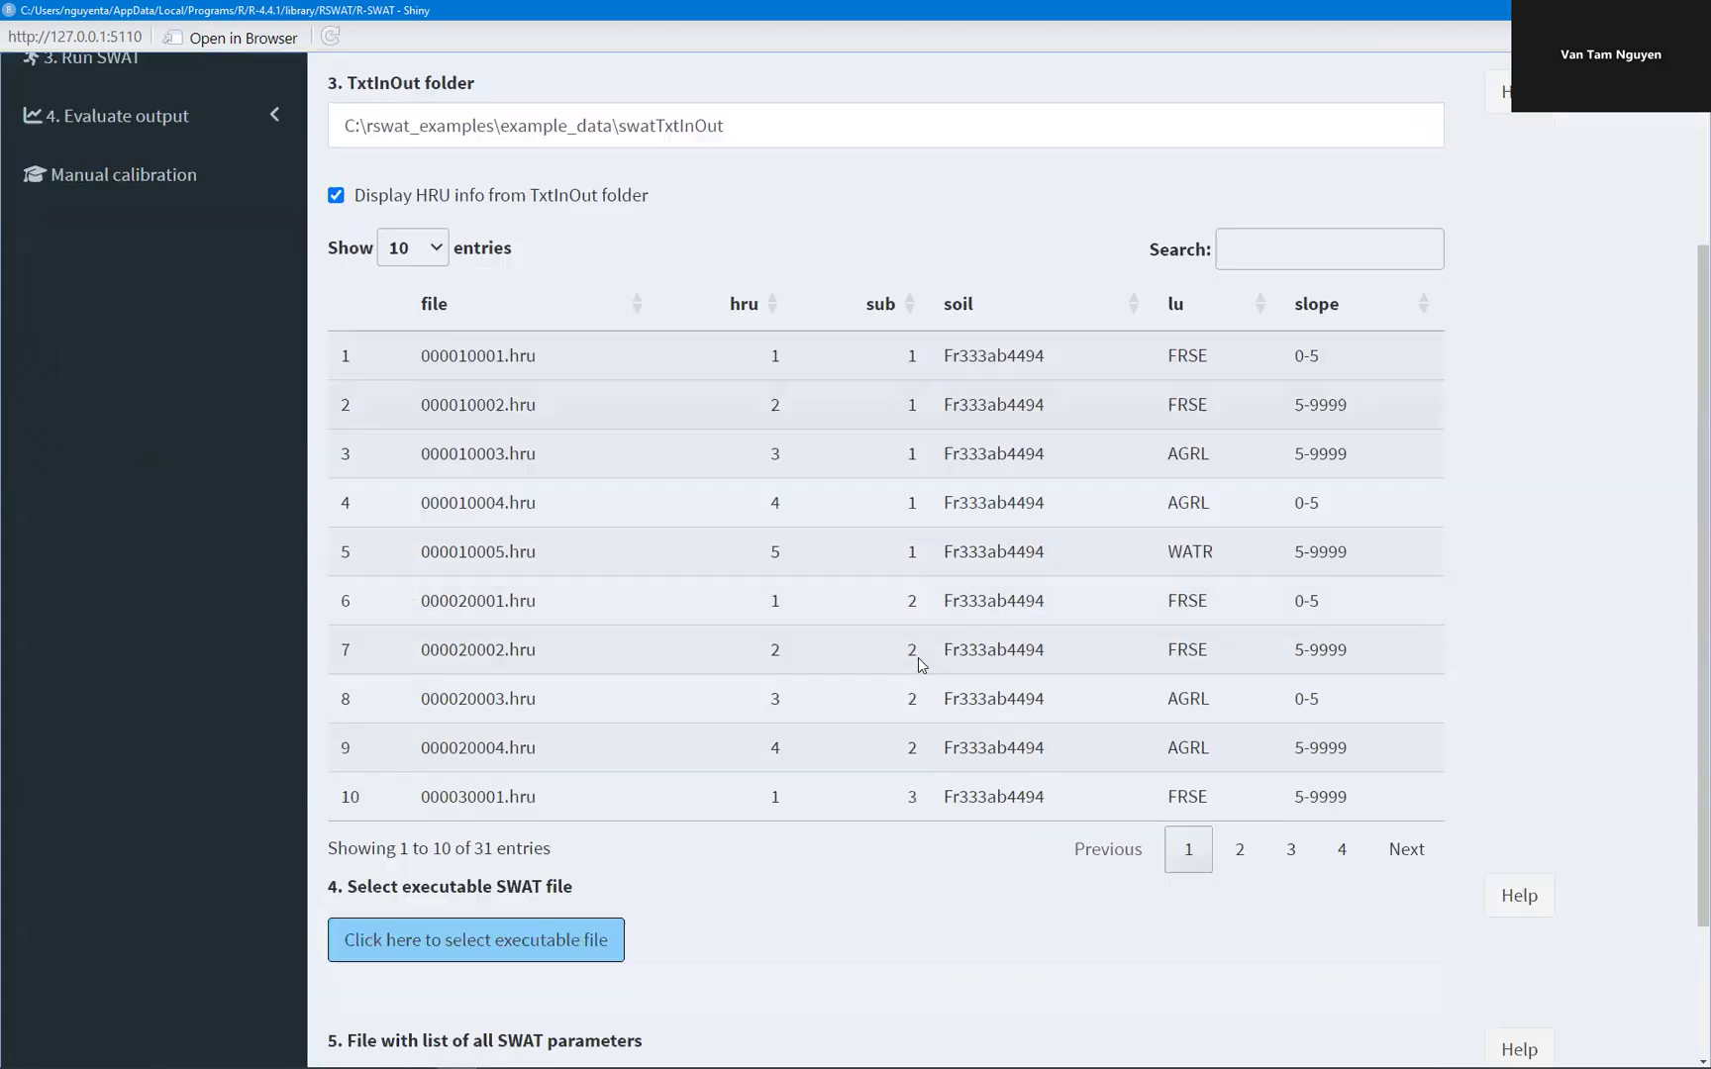
{"action": "left_click", "coordinate": [335, 197]}
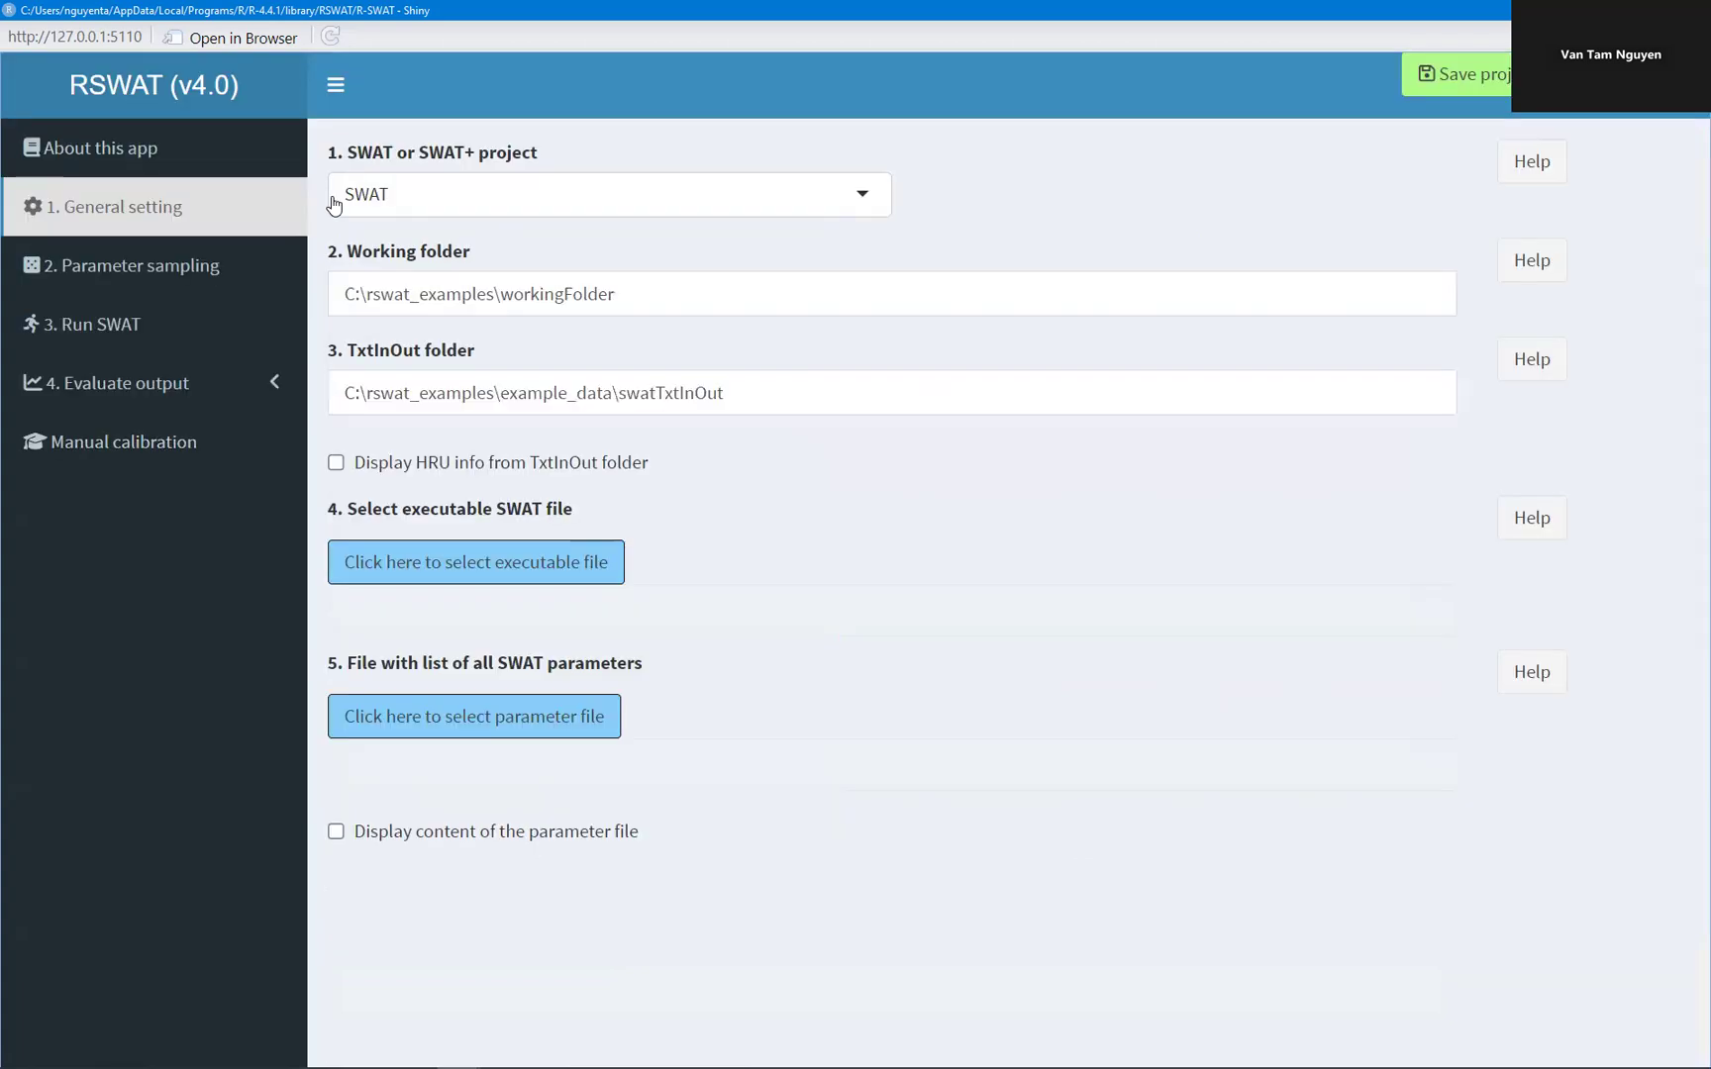
Select C:\rswat_examples\swat.exe as the SWAT executable
{"action": "left_click", "coordinate": [483, 566]}
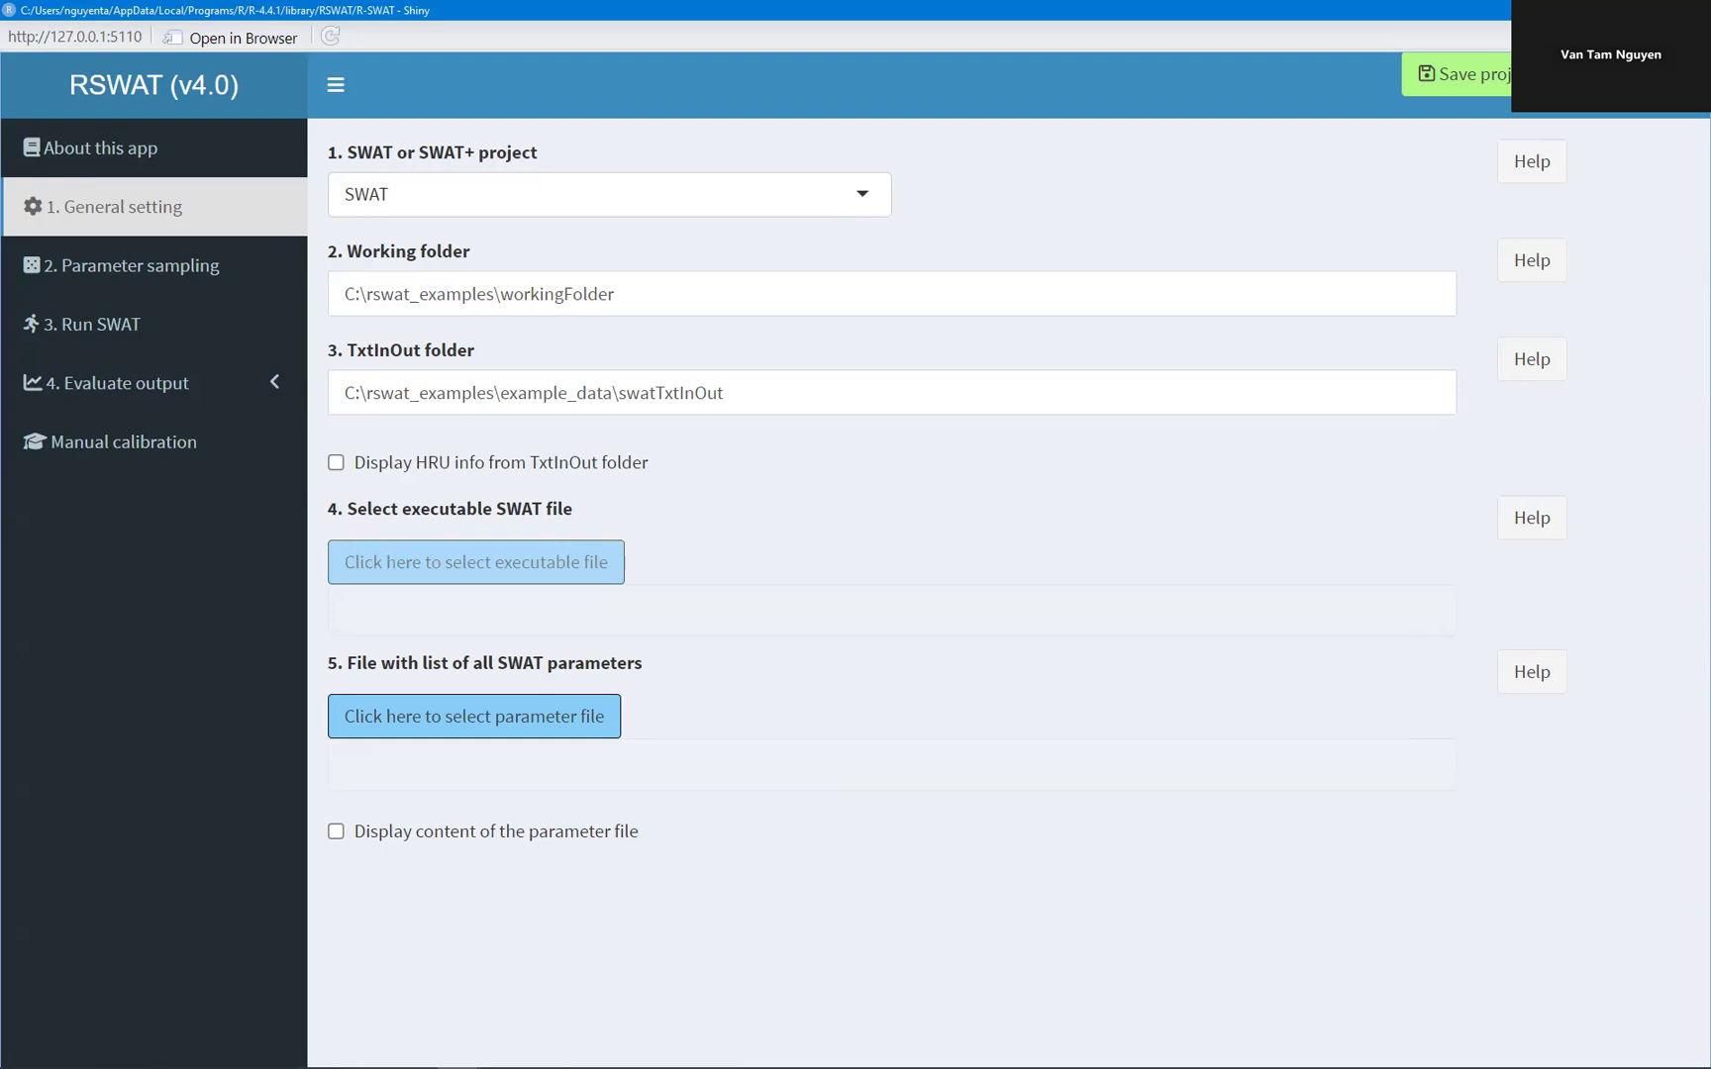
{"action": "left_click", "coordinate": [1149, 401]}
{"action": "left_click", "coordinate": [1058, 468]}
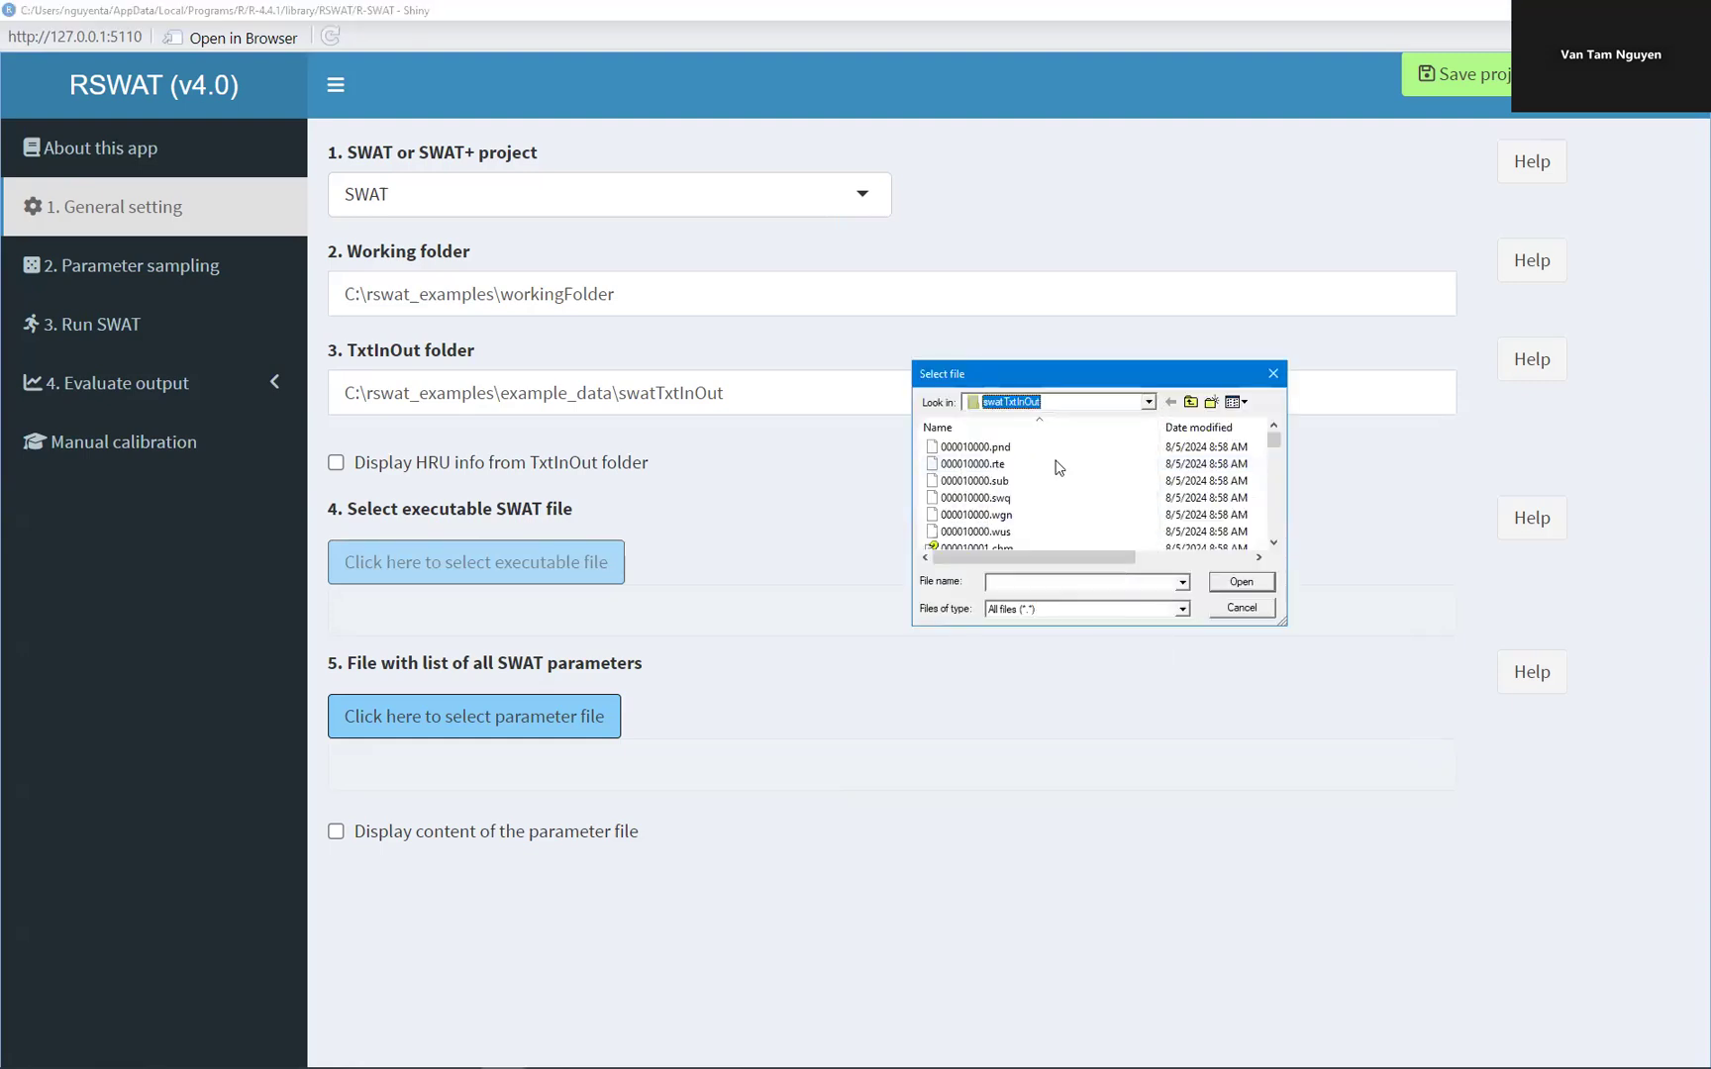
{"action": "left_click", "coordinate": [1061, 400]}
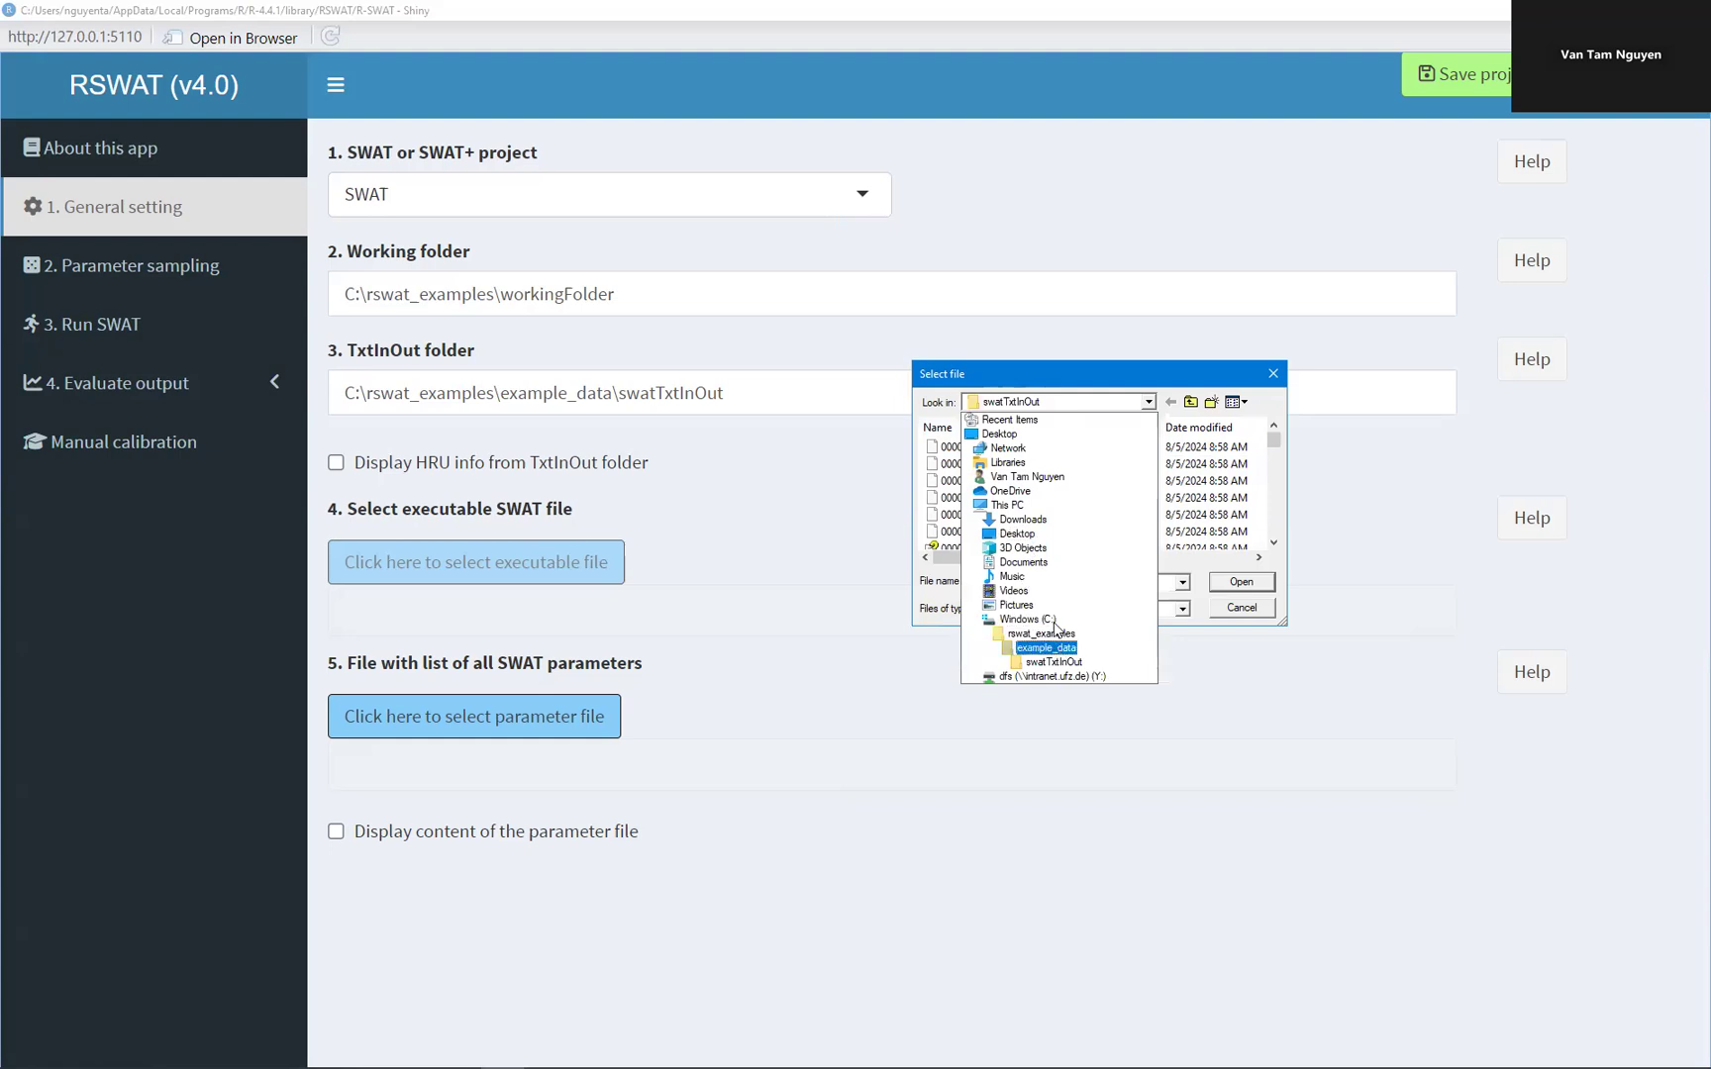
{"action": "left_click", "coordinate": [1055, 653]}
{"action": "left_click", "coordinate": [1113, 405]}
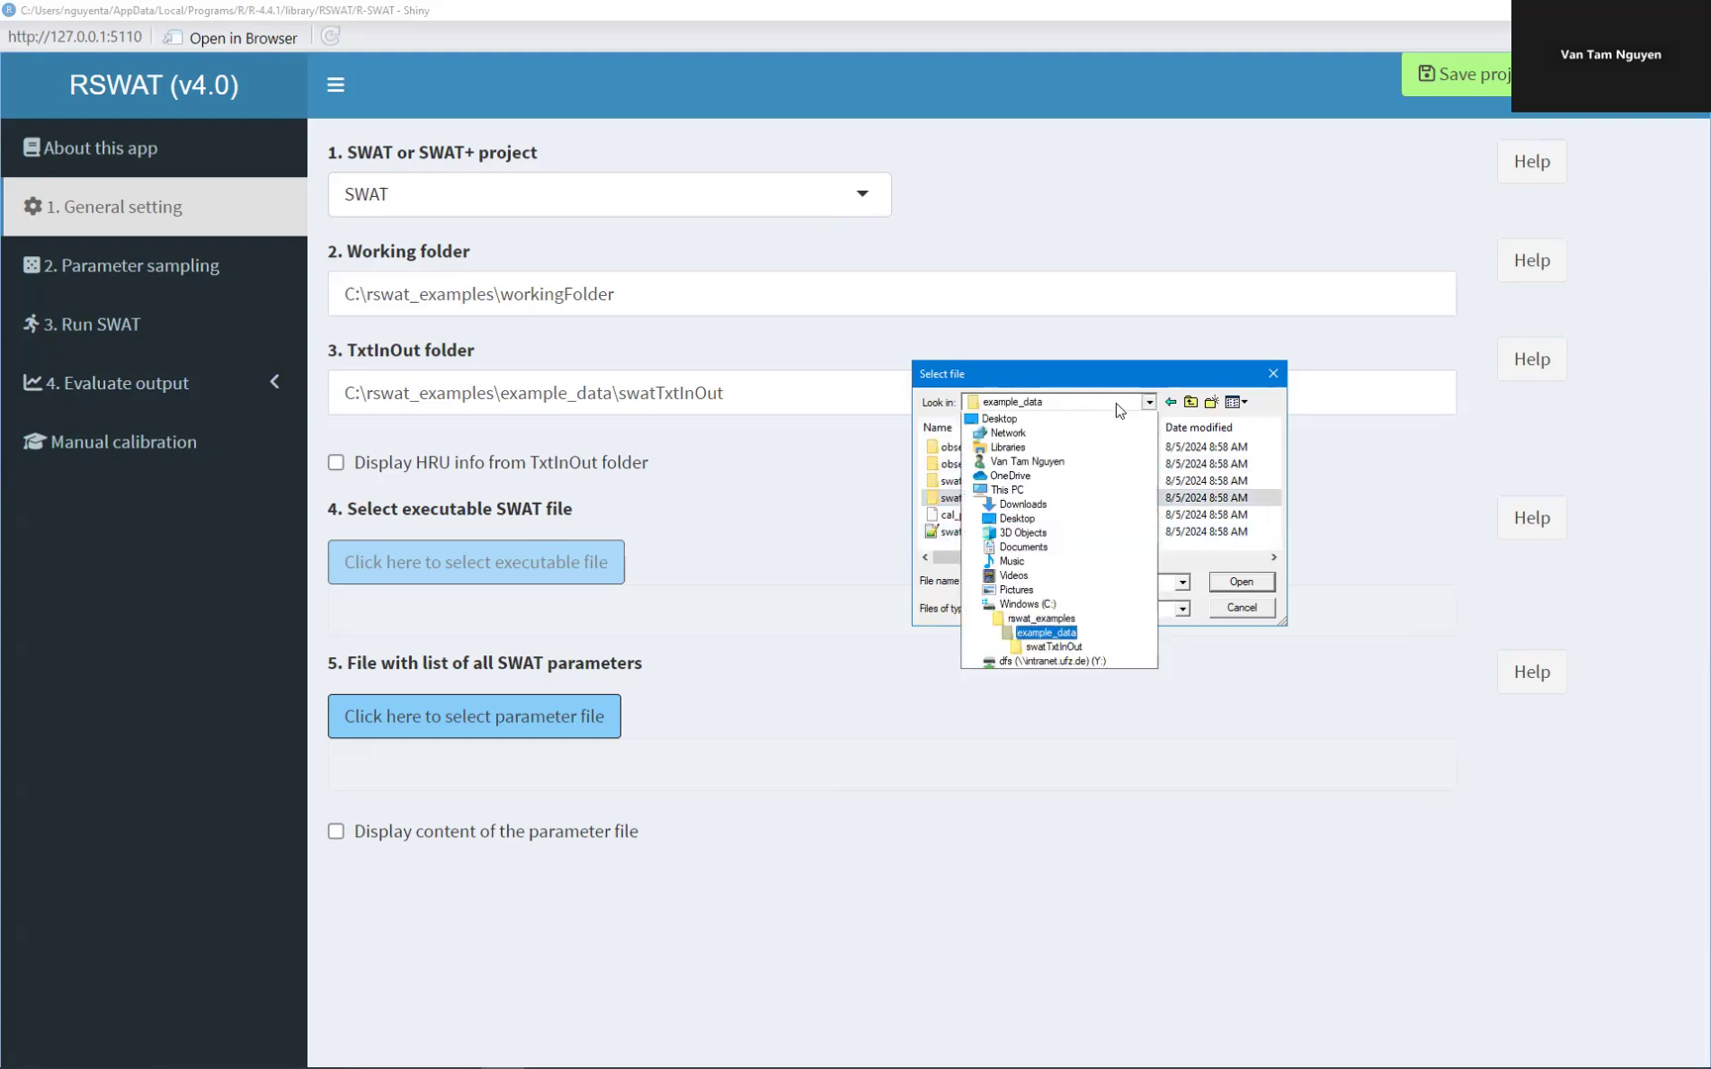
{"action": "left_click", "coordinate": [1039, 618]}
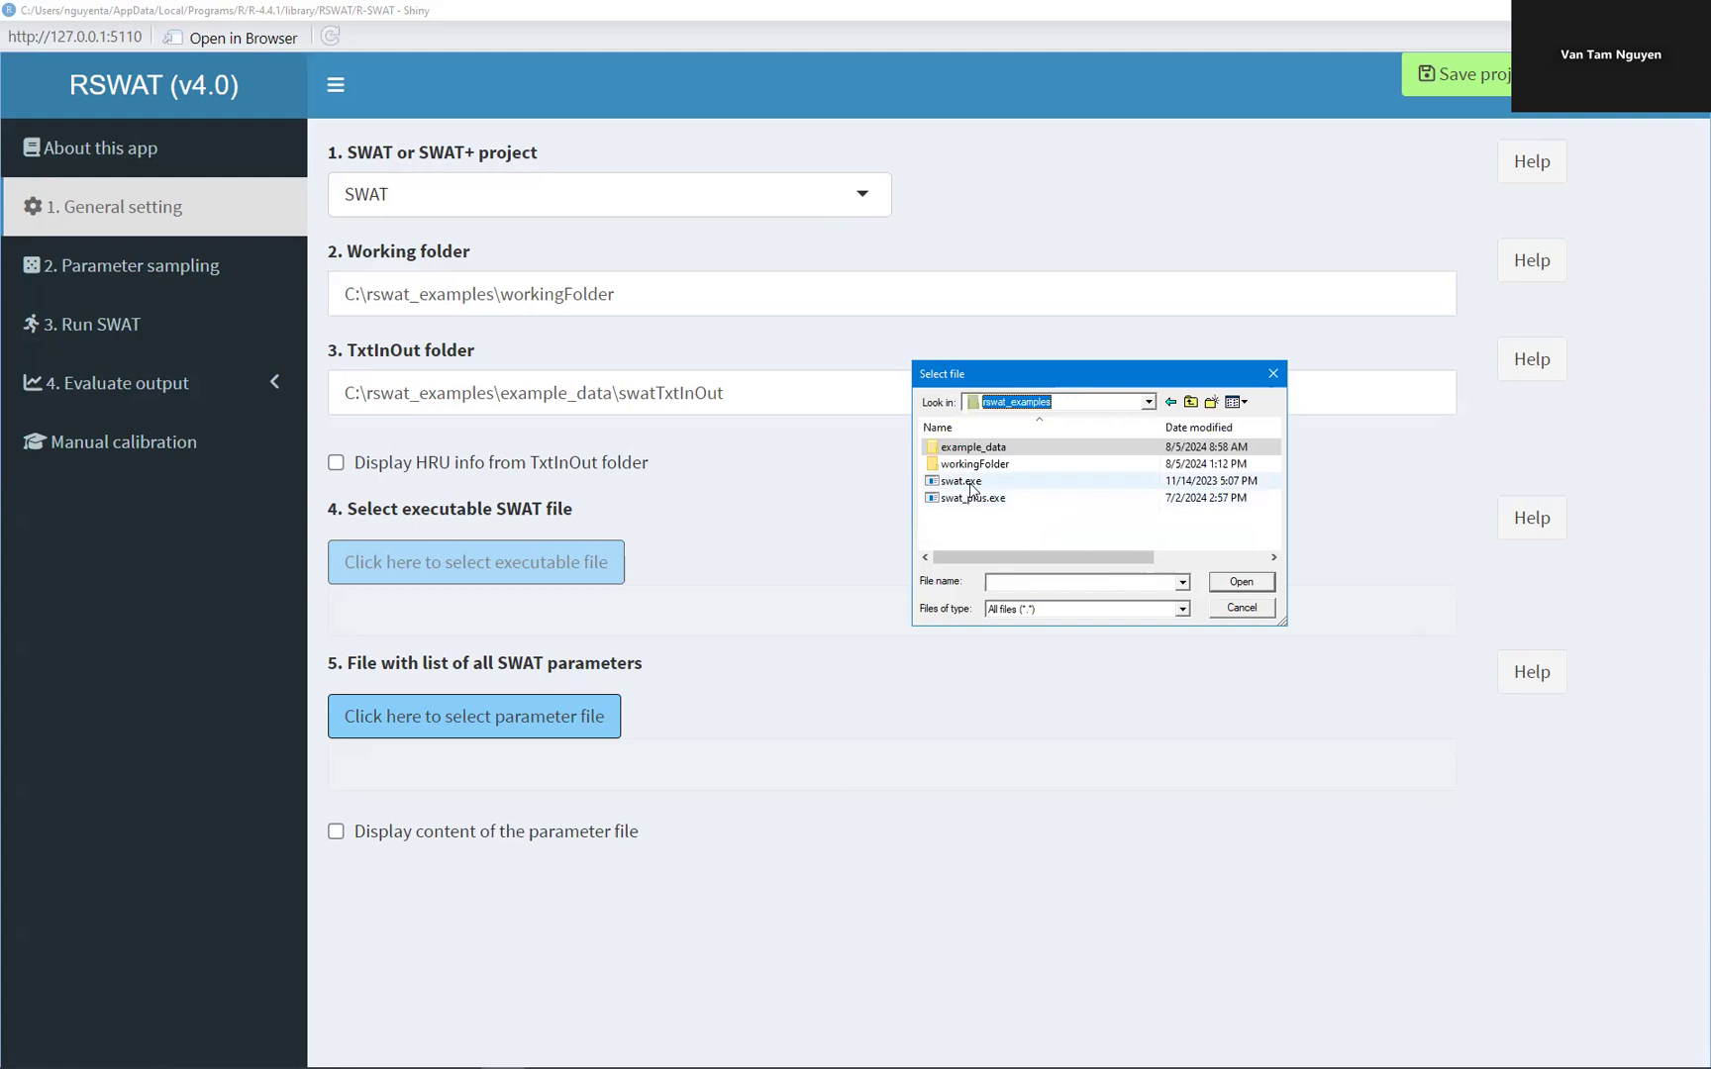
{"action": "double_click", "coordinate": [971, 483]}
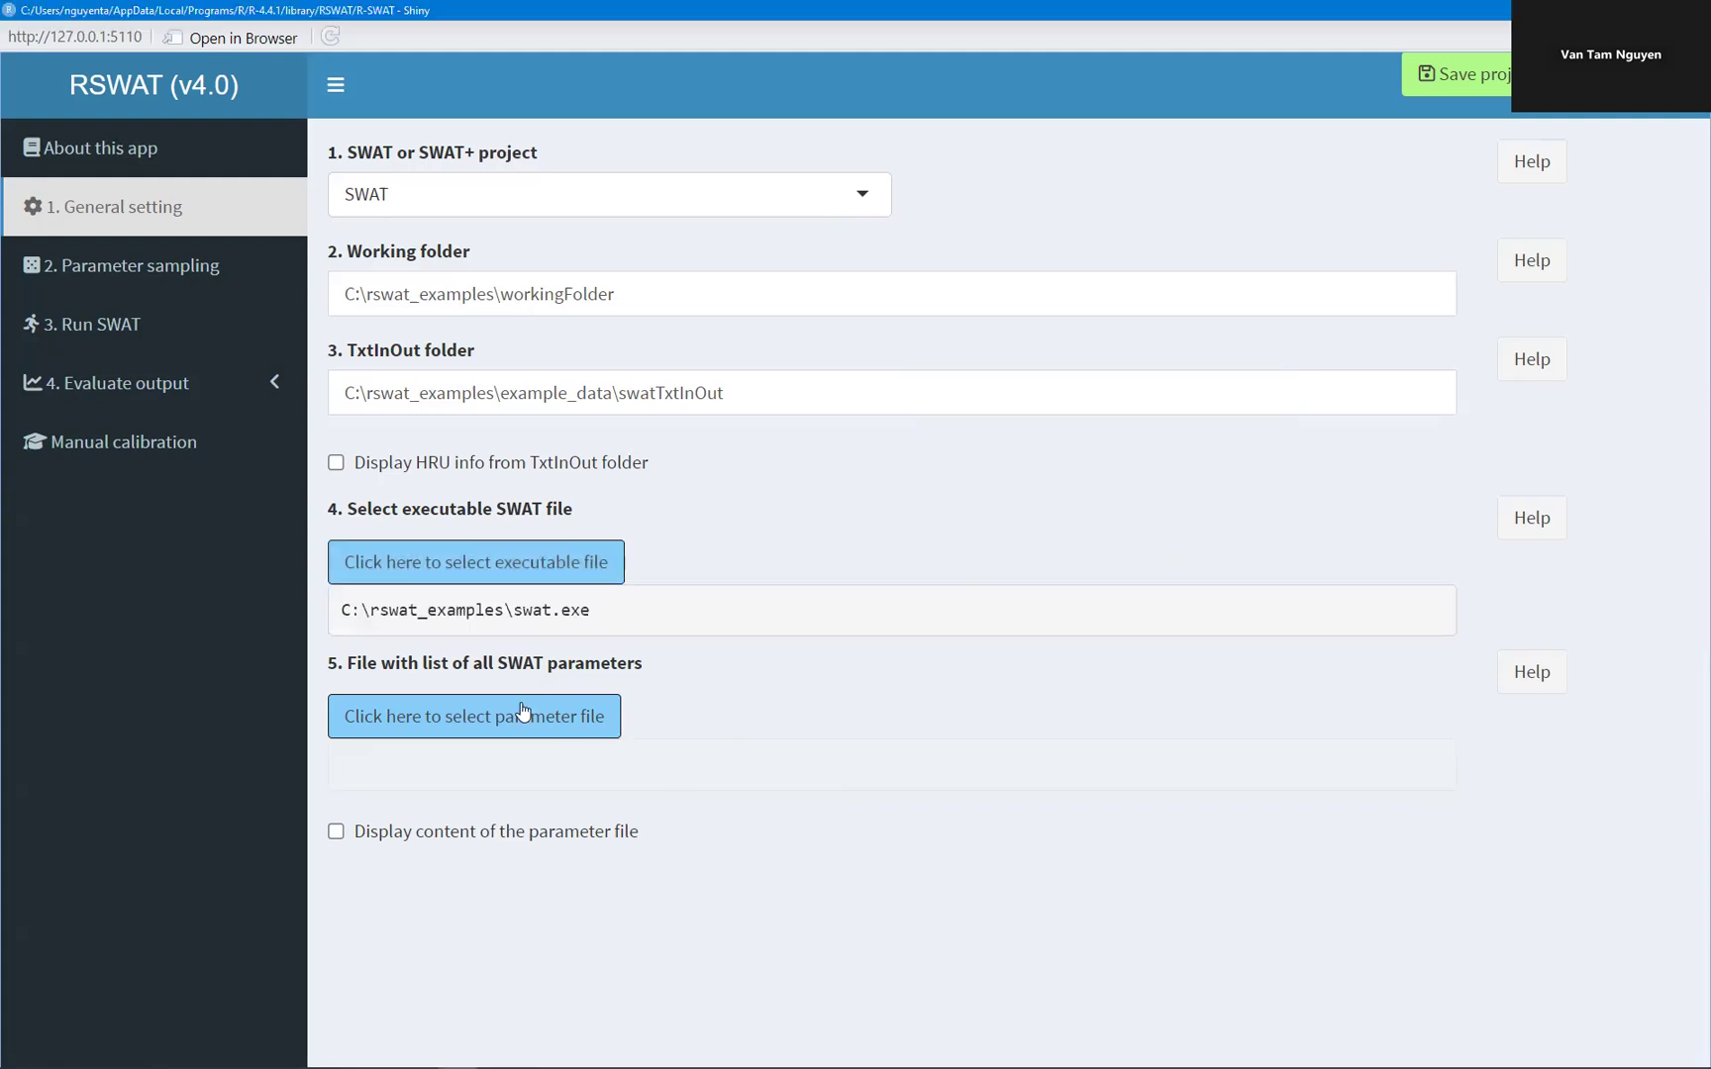
Load example_data\swatParam.txt as the parameter file and review its contents
{"action": "left_click_drag", "start_coordinate": [350, 664], "coordinate": [458, 658]}
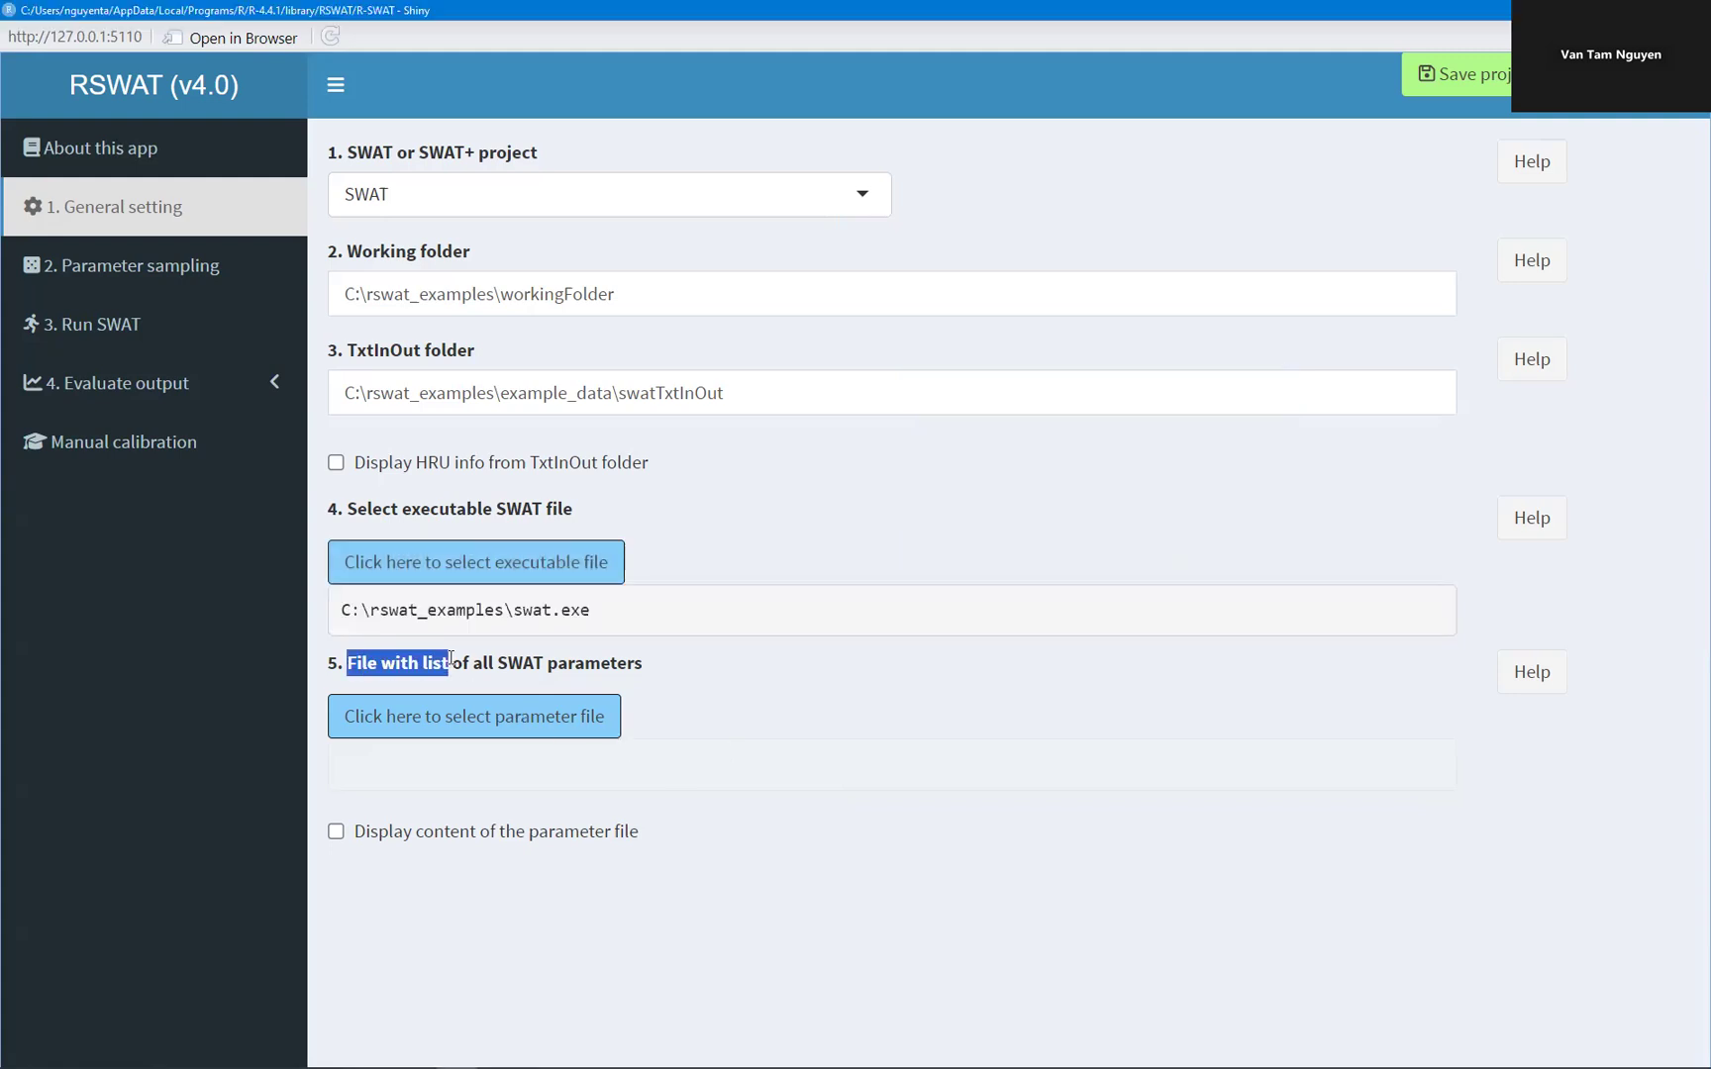
{"action": "left_click", "coordinate": [519, 724]}
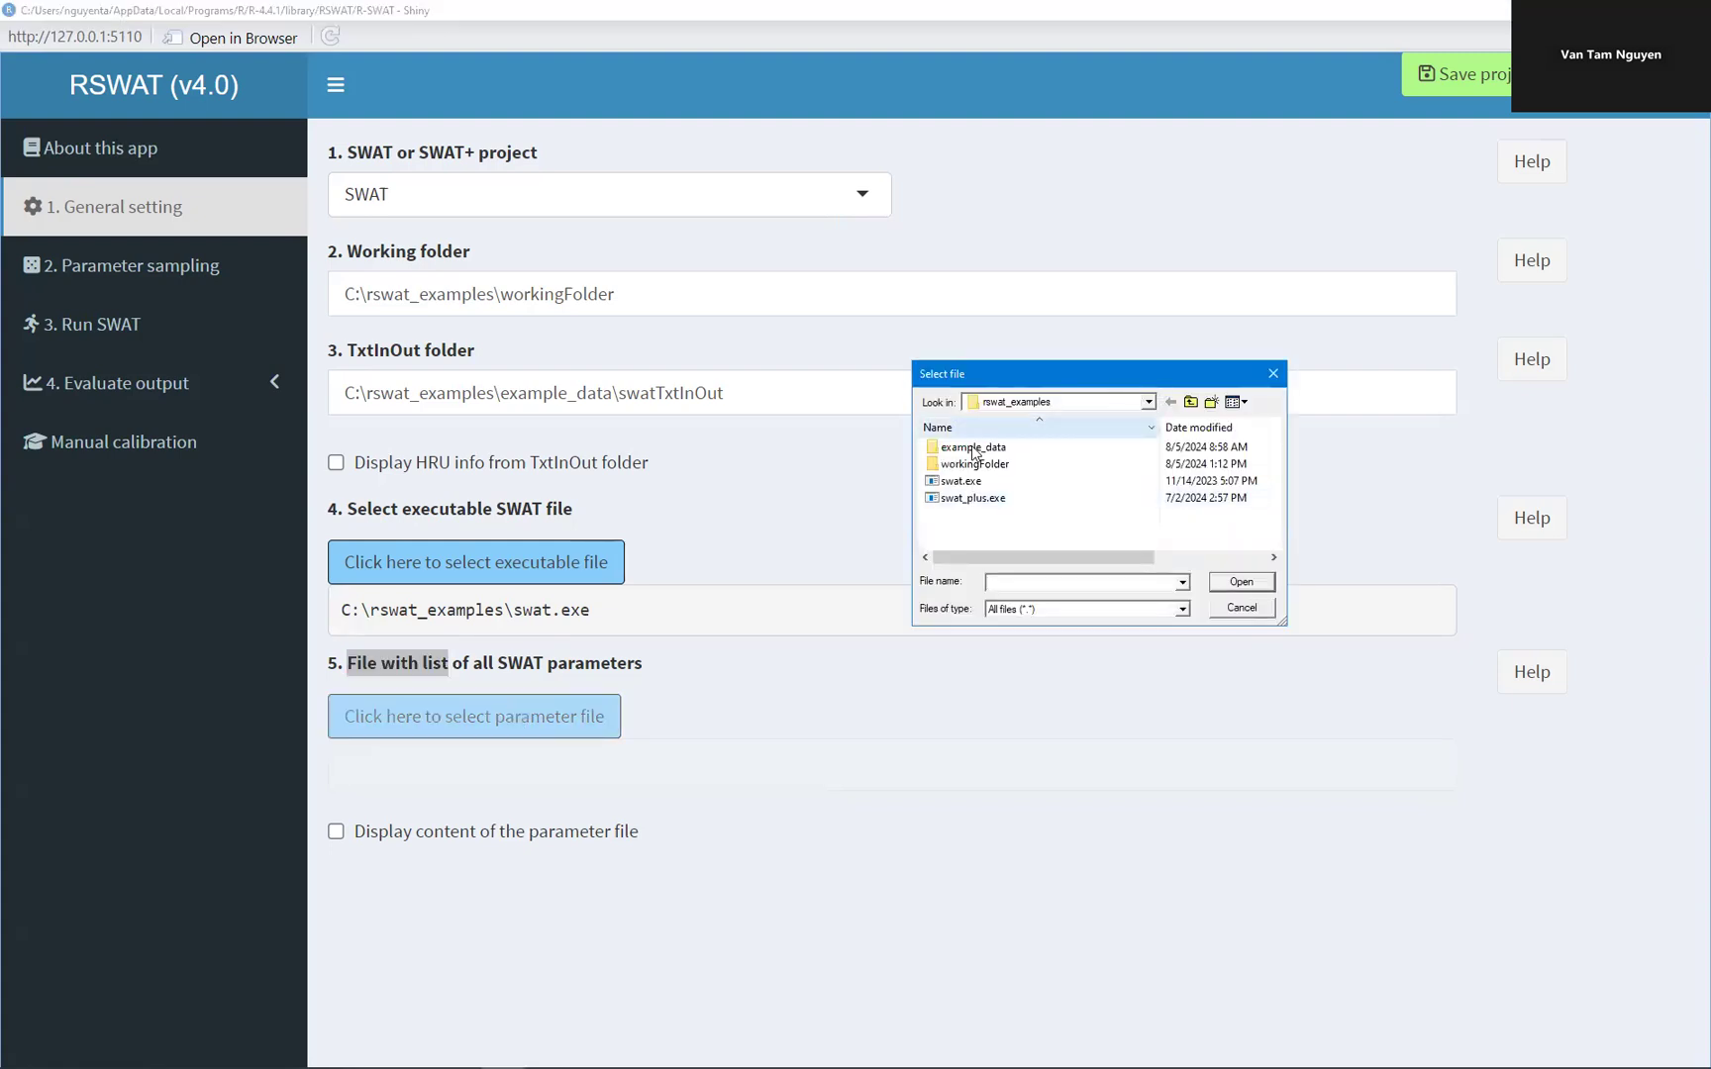
{"action": "double_click", "coordinate": [978, 447]}
{"action": "double_click", "coordinate": [988, 536]}
{"action": "left_click", "coordinate": [336, 831]}
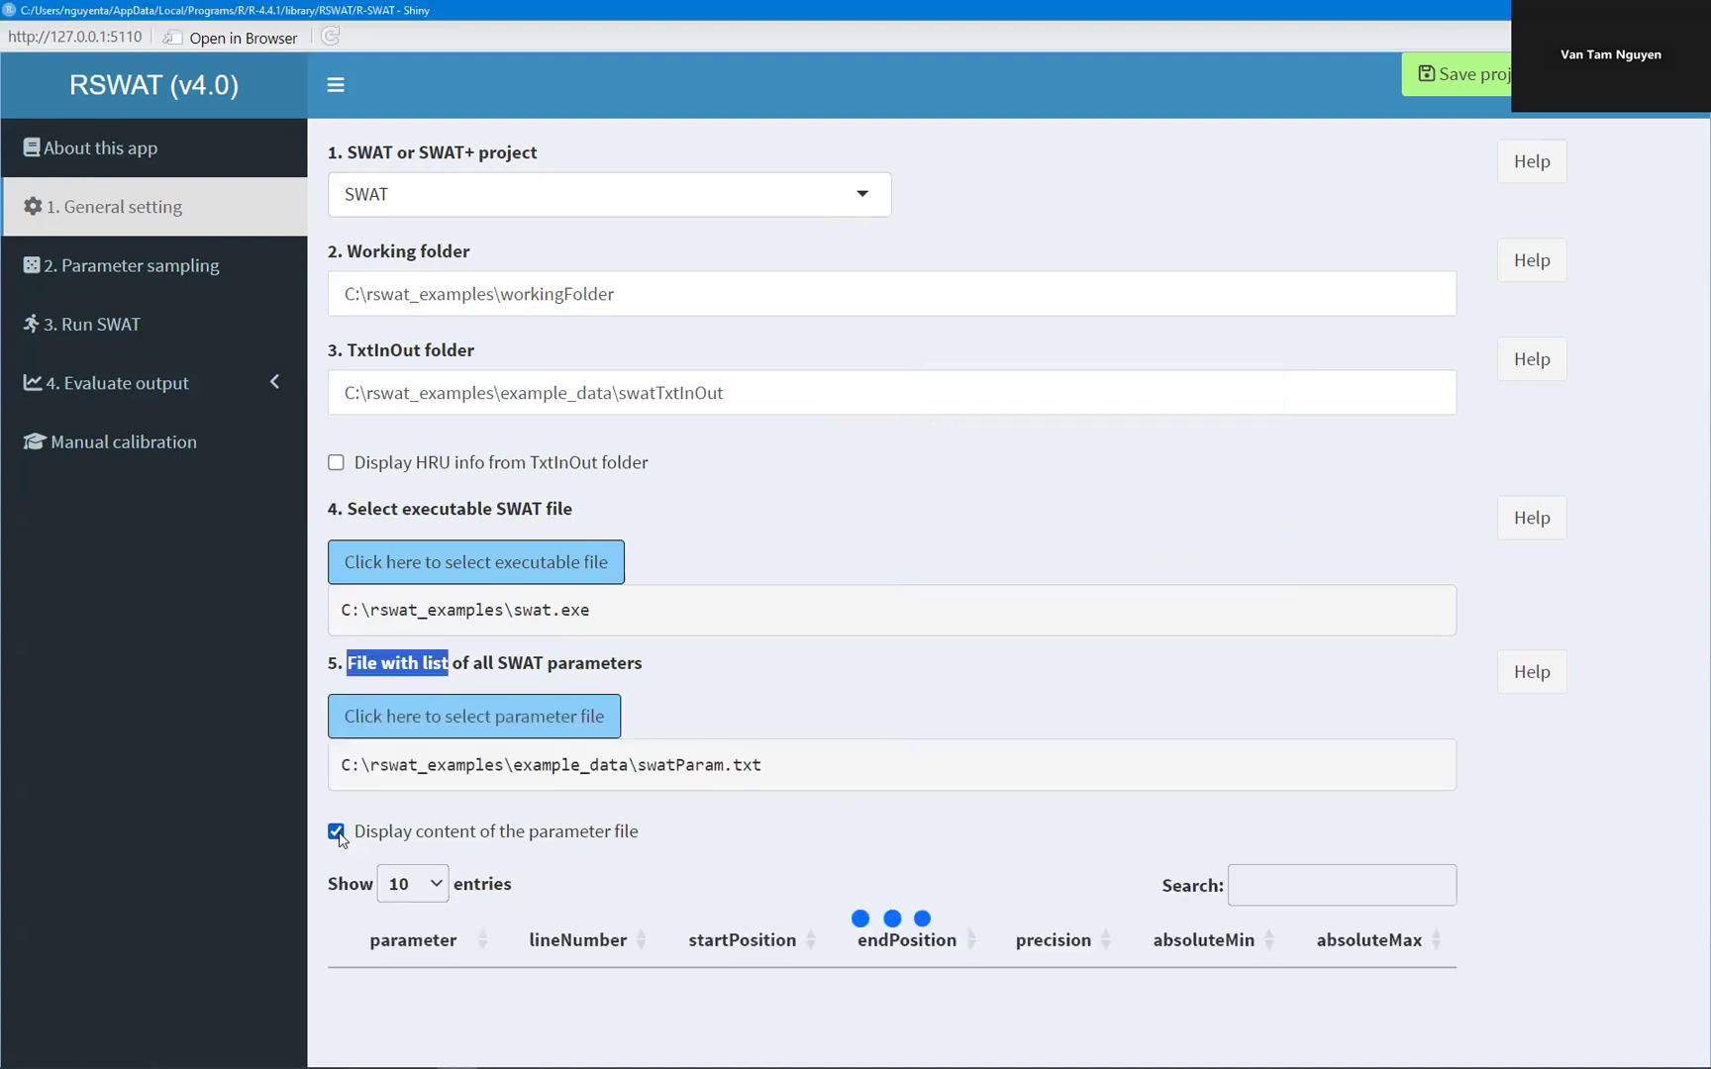
{"action": "scroll", "coordinate": [683, 792], "scroll_direction": "down", "scroll_amount": 5}
{"action": "scroll", "coordinate": [683, 793], "scroll_direction": "up", "scroll_amount": 5}
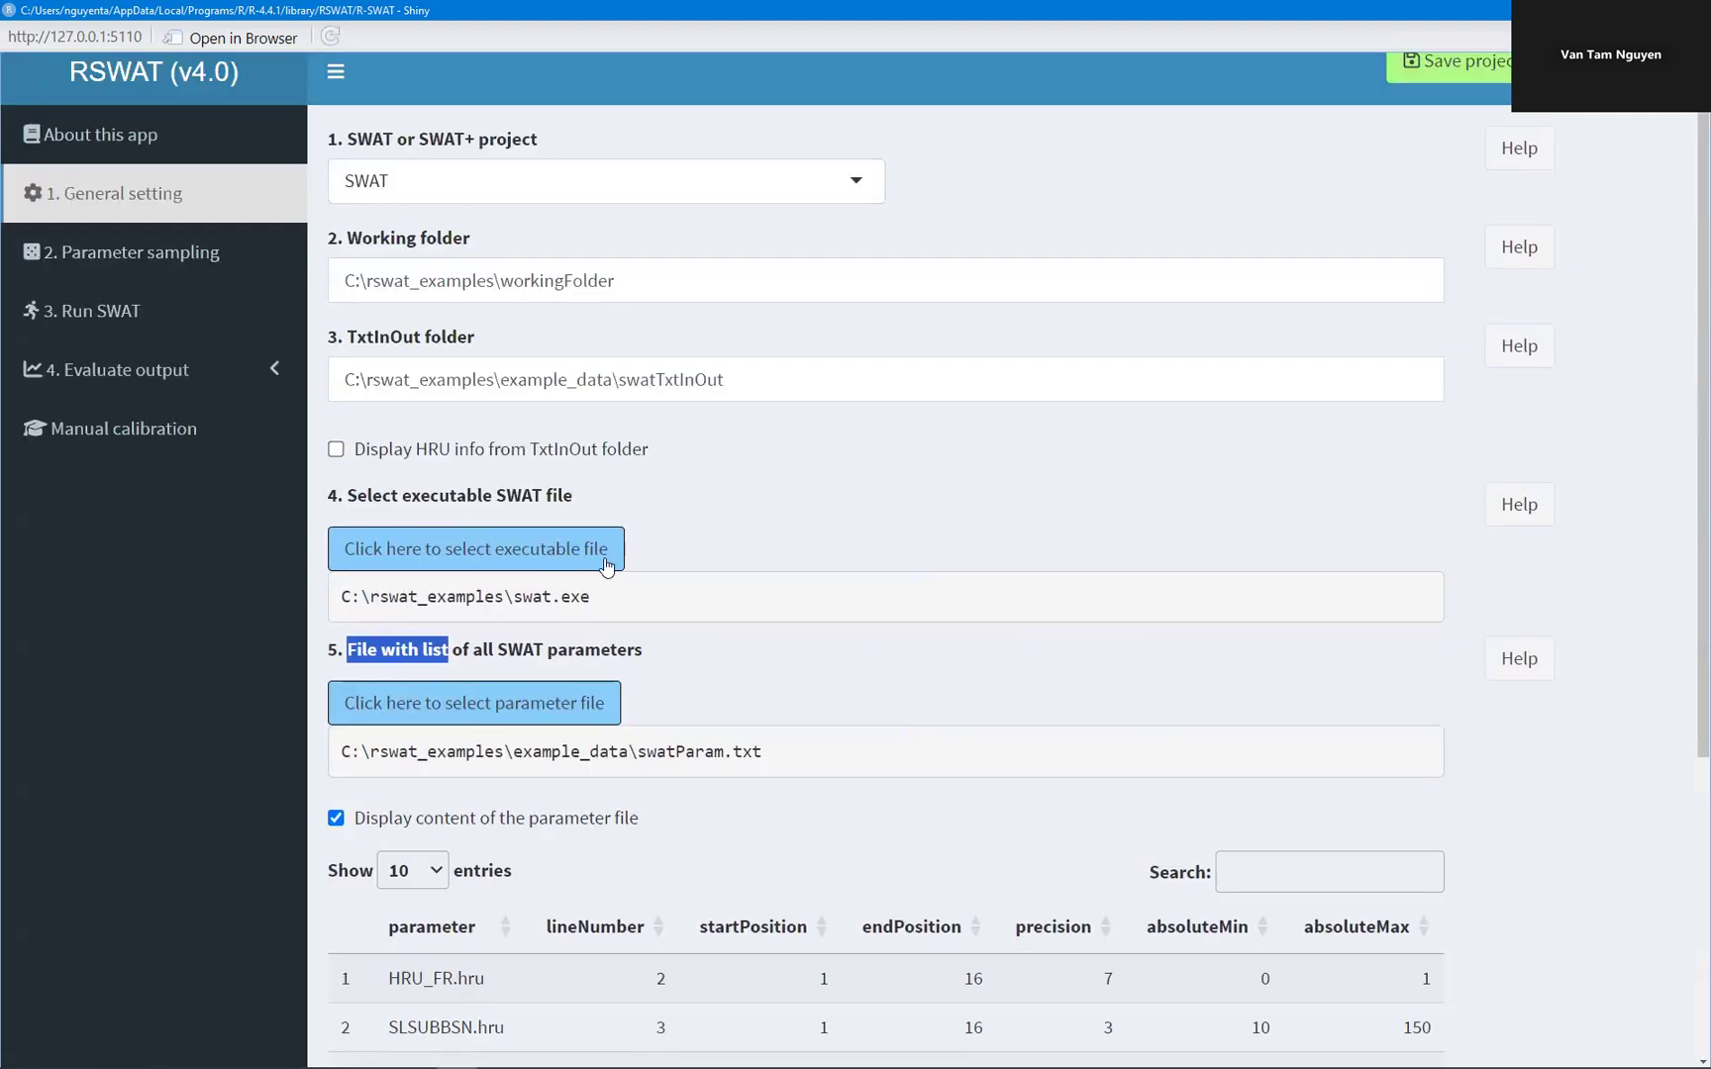
Open Parameter sampling and read the parameter-table help on the absolute change formula
{"action": "left_click", "coordinate": [335, 817]}
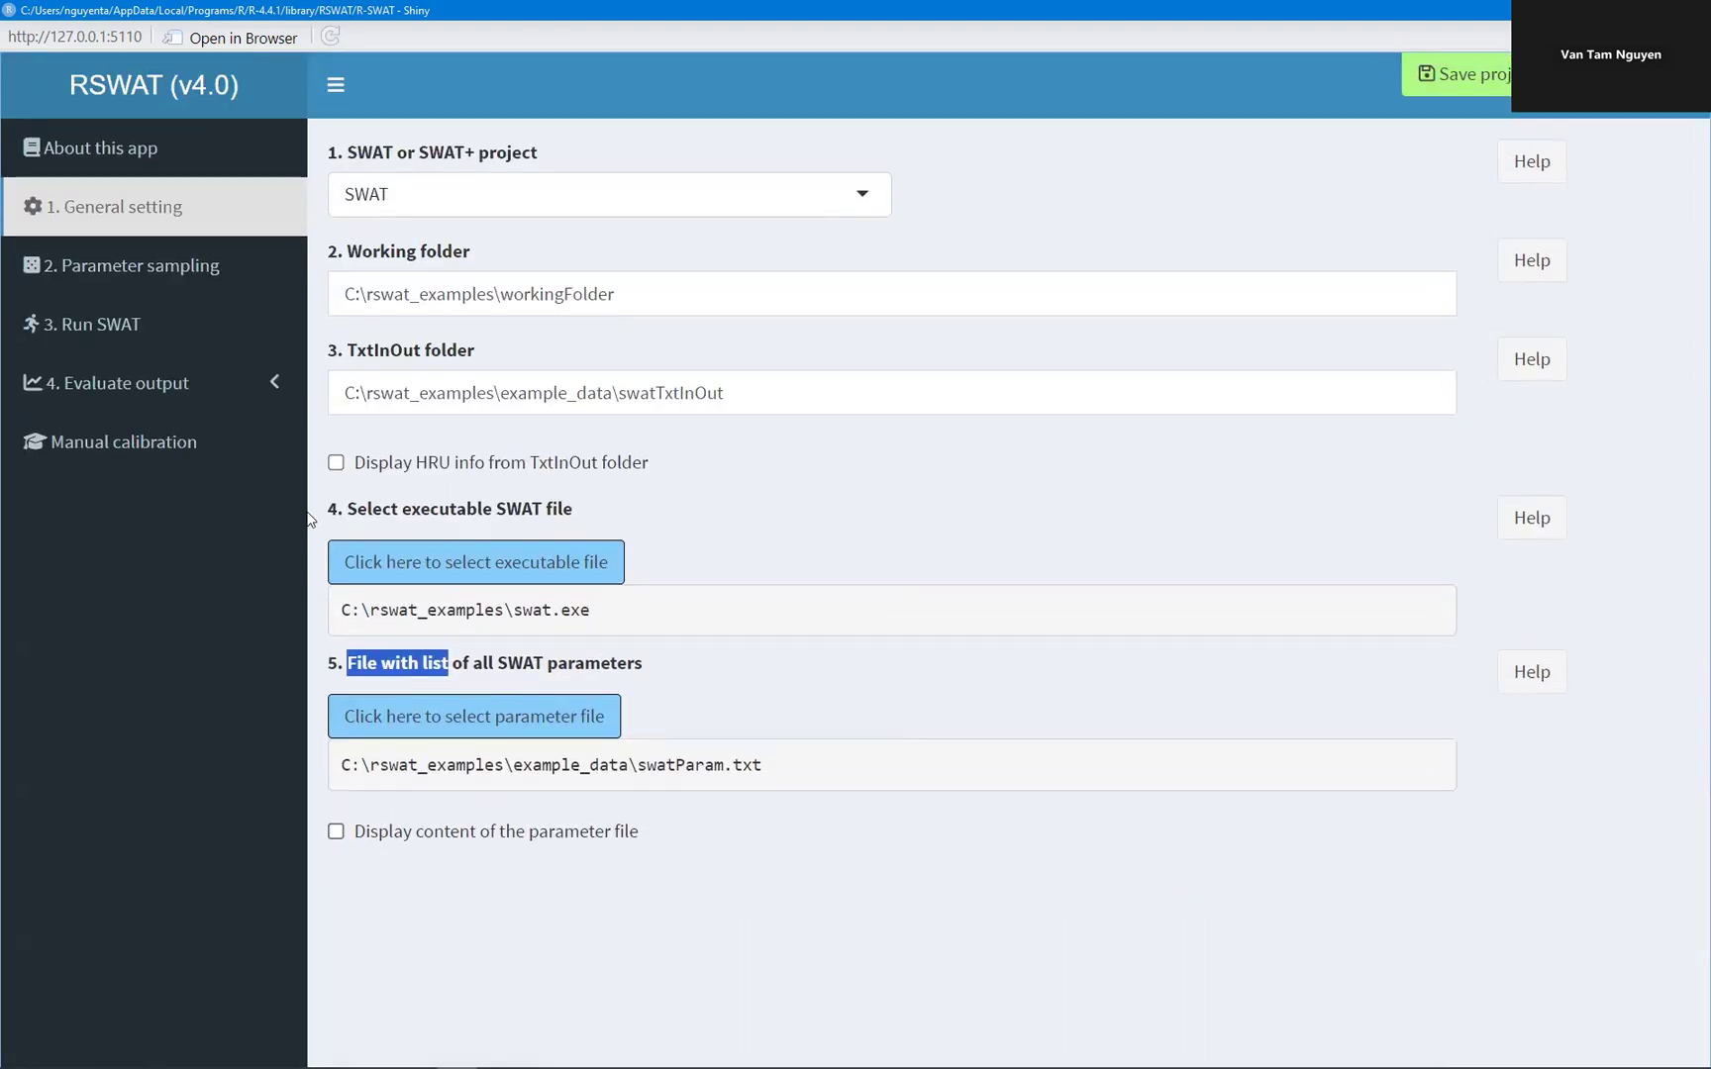
{"action": "left_click", "coordinate": [188, 285]}
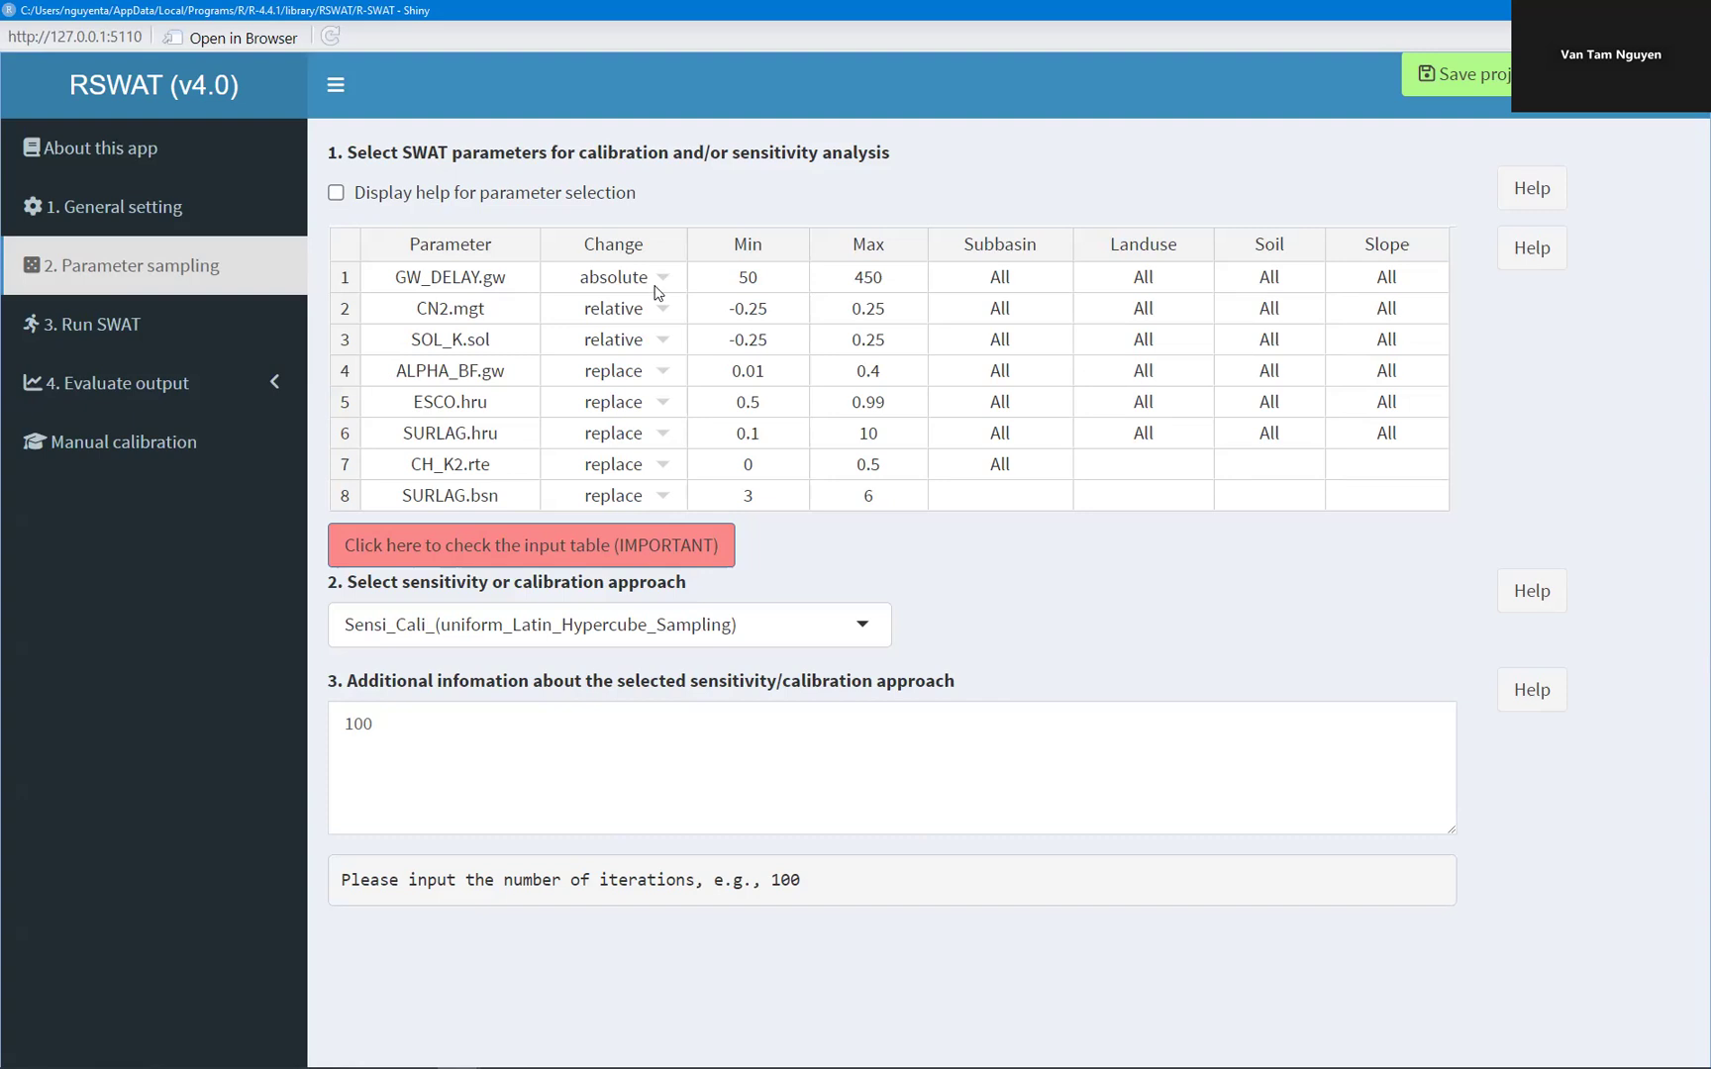
{"action": "left_click", "coordinate": [434, 287]}
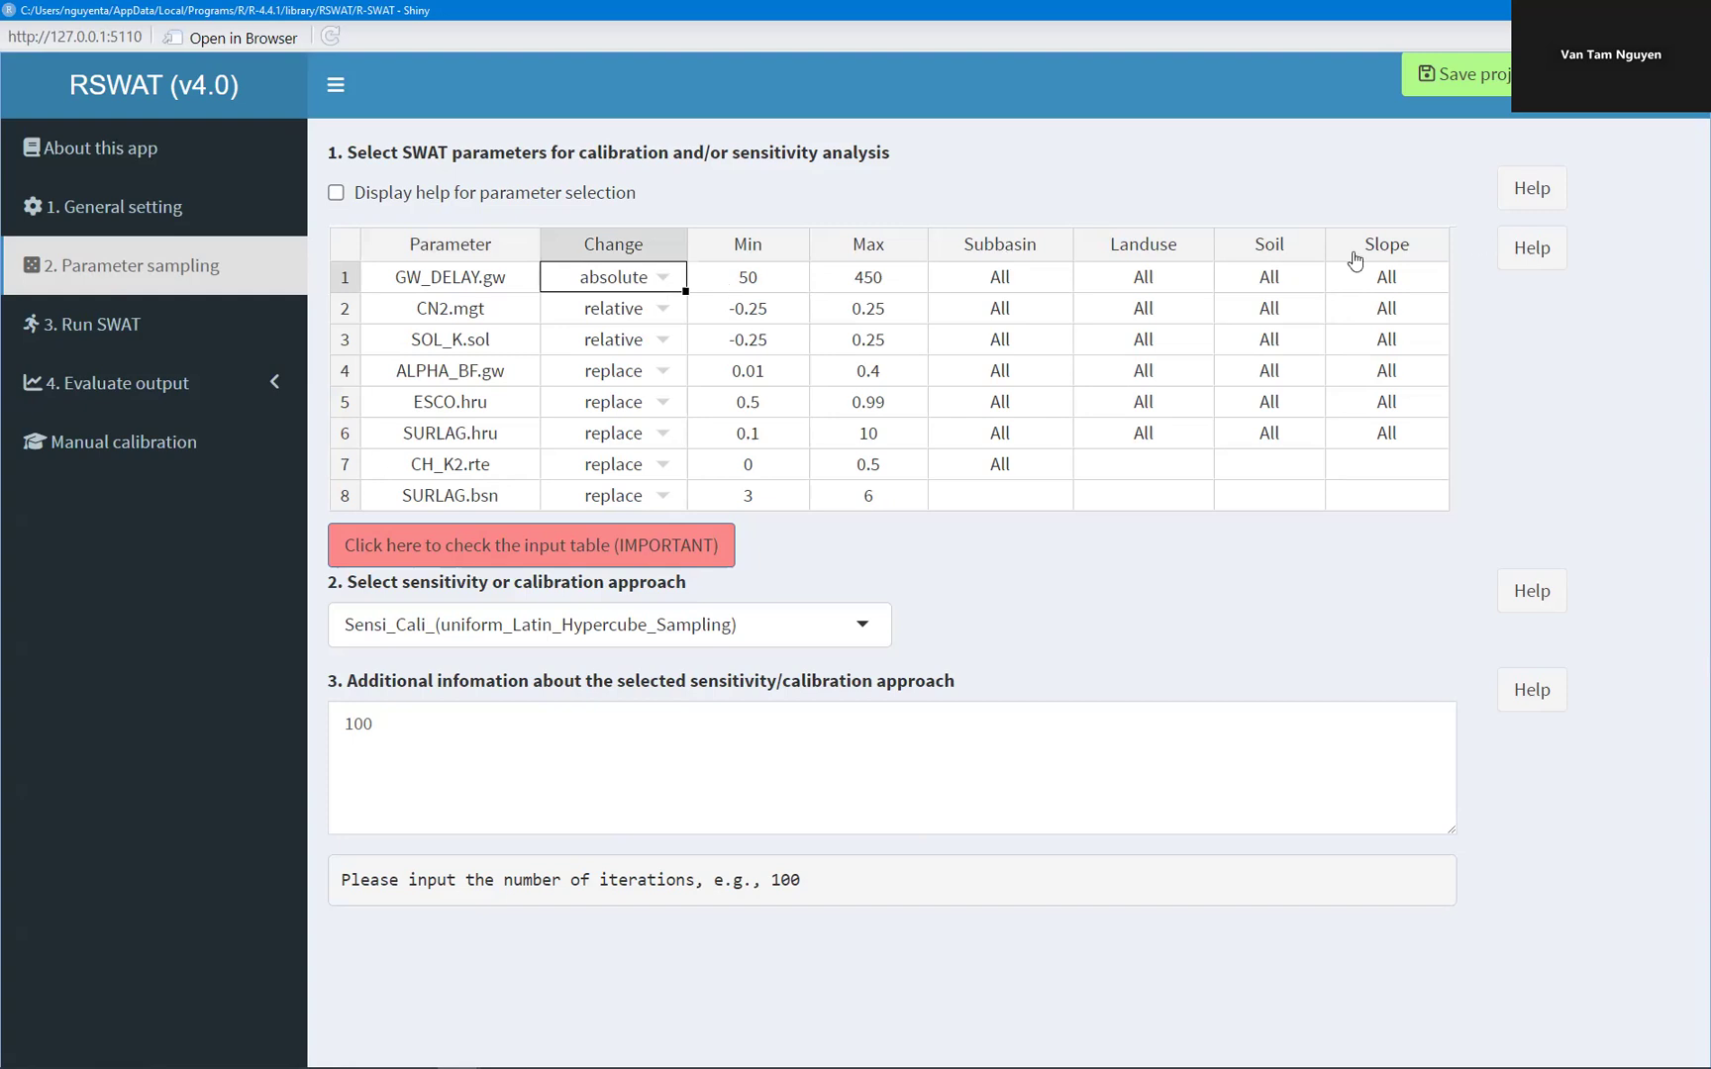
{"action": "left_click", "coordinate": [1519, 253]}
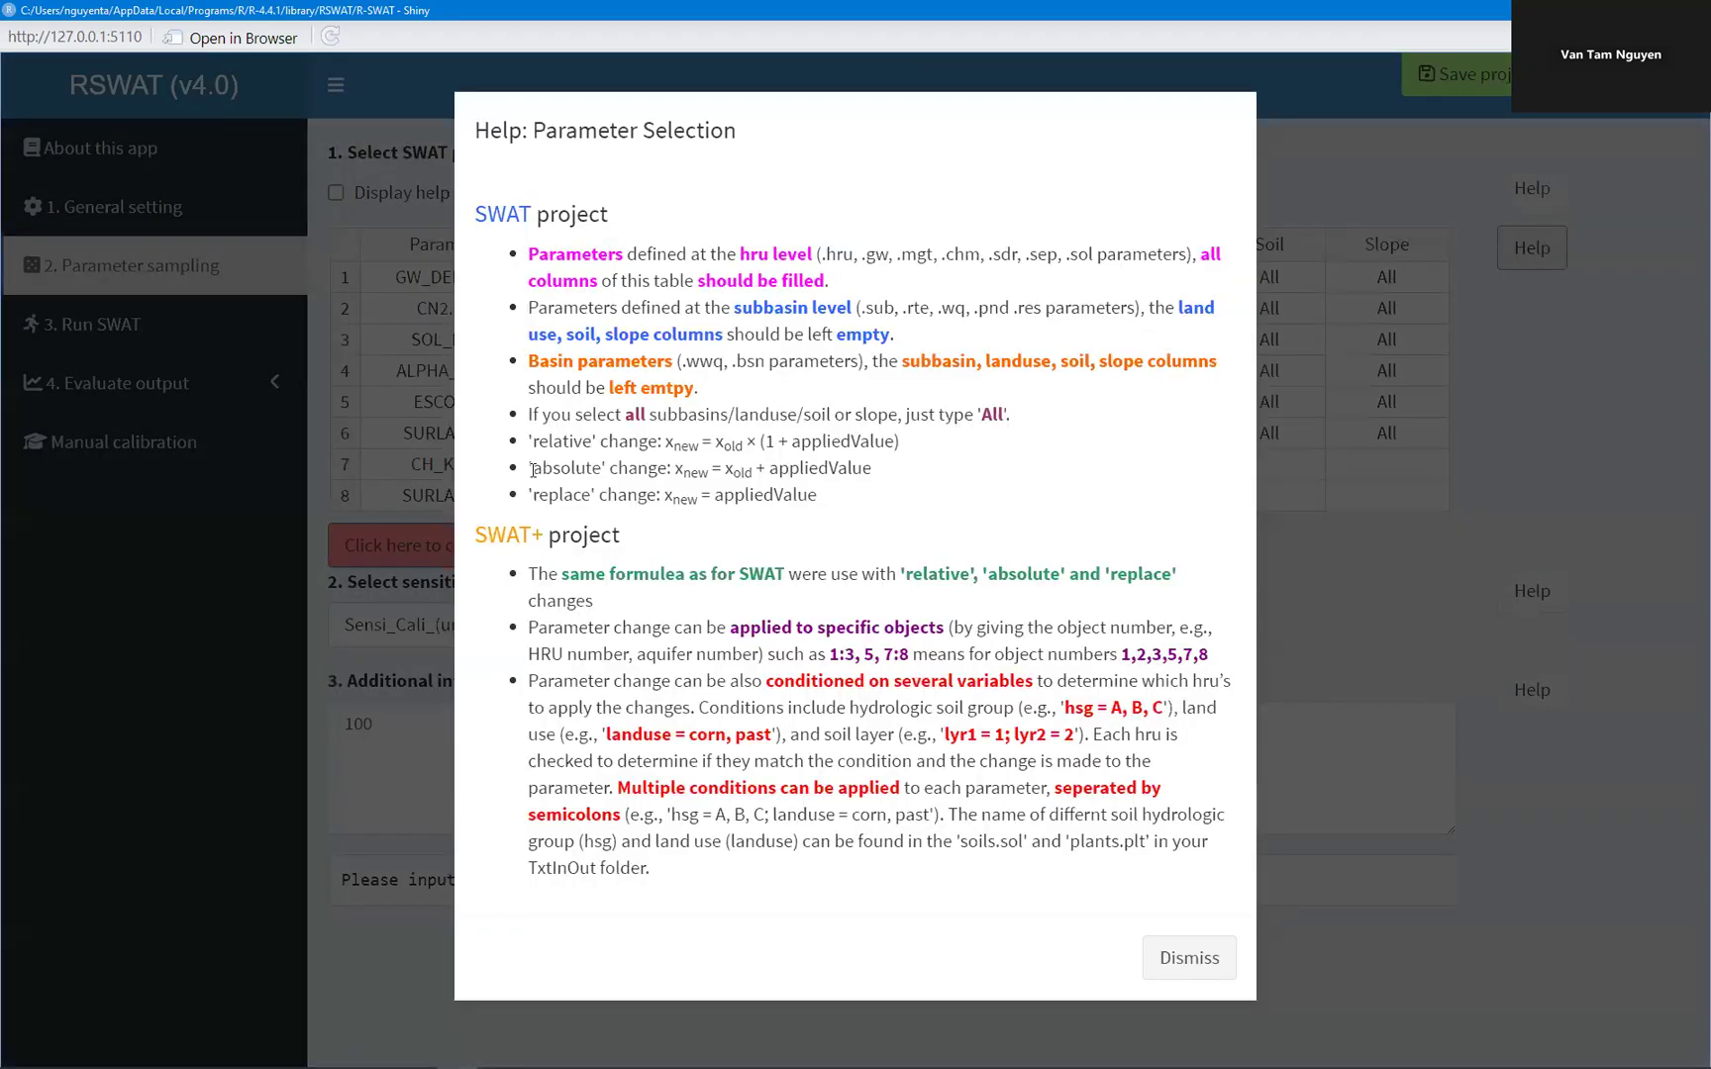
{"action": "left_click_drag", "start_coordinate": [552, 470], "coordinate": [886, 474]}
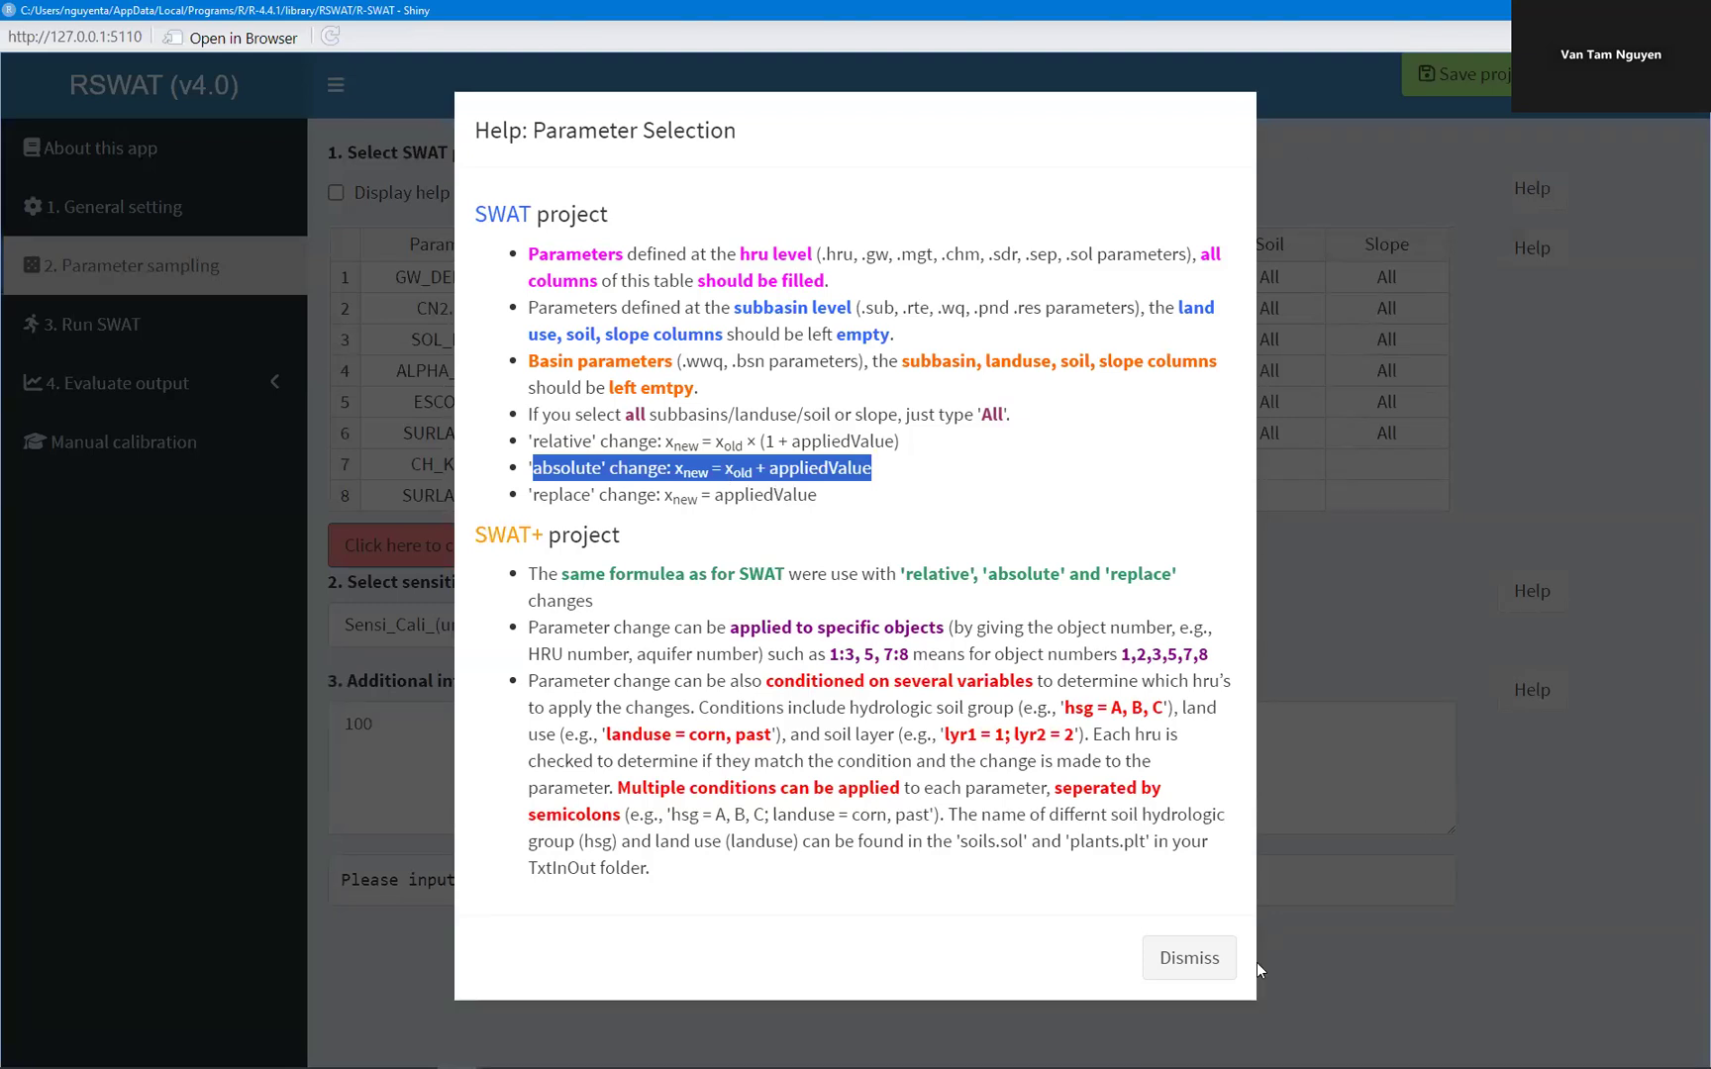
{"action": "left_click", "coordinate": [1214, 958]}
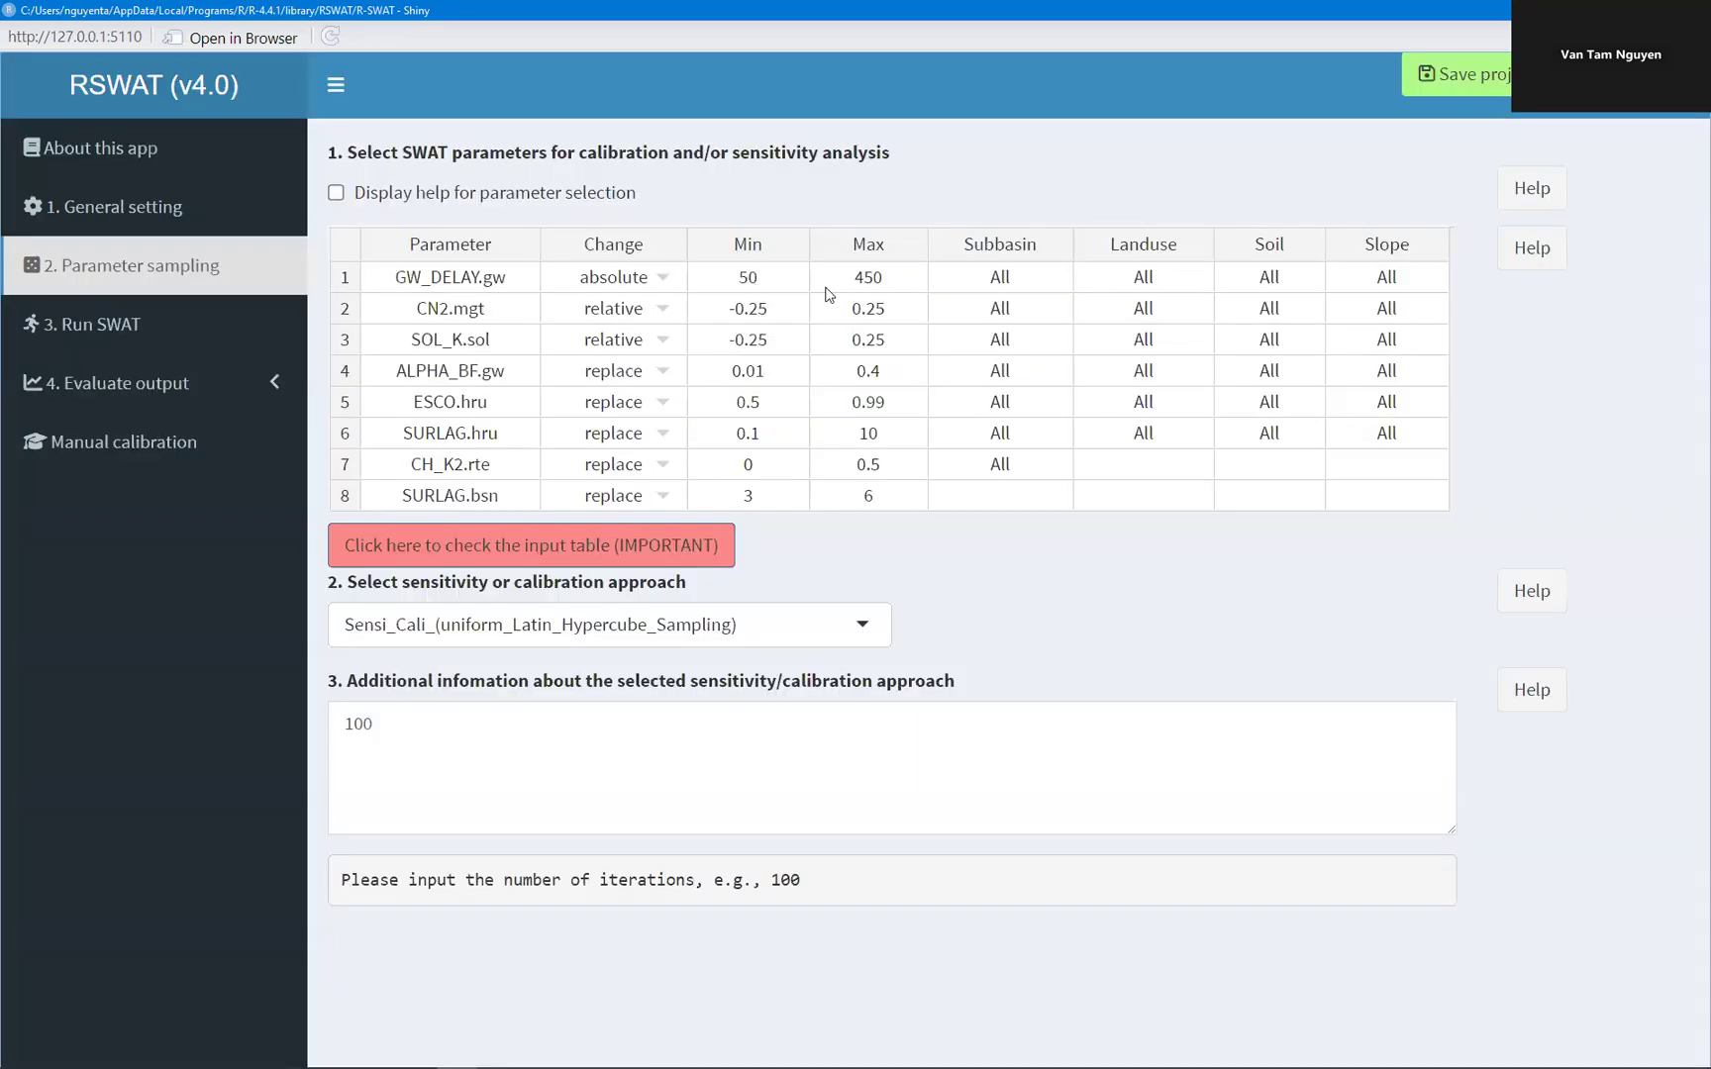
Note GW_DELAY.gw's maximum of 450 and bring up row options for SURLAG.bsn
{"action": "left_click", "coordinate": [862, 289]}
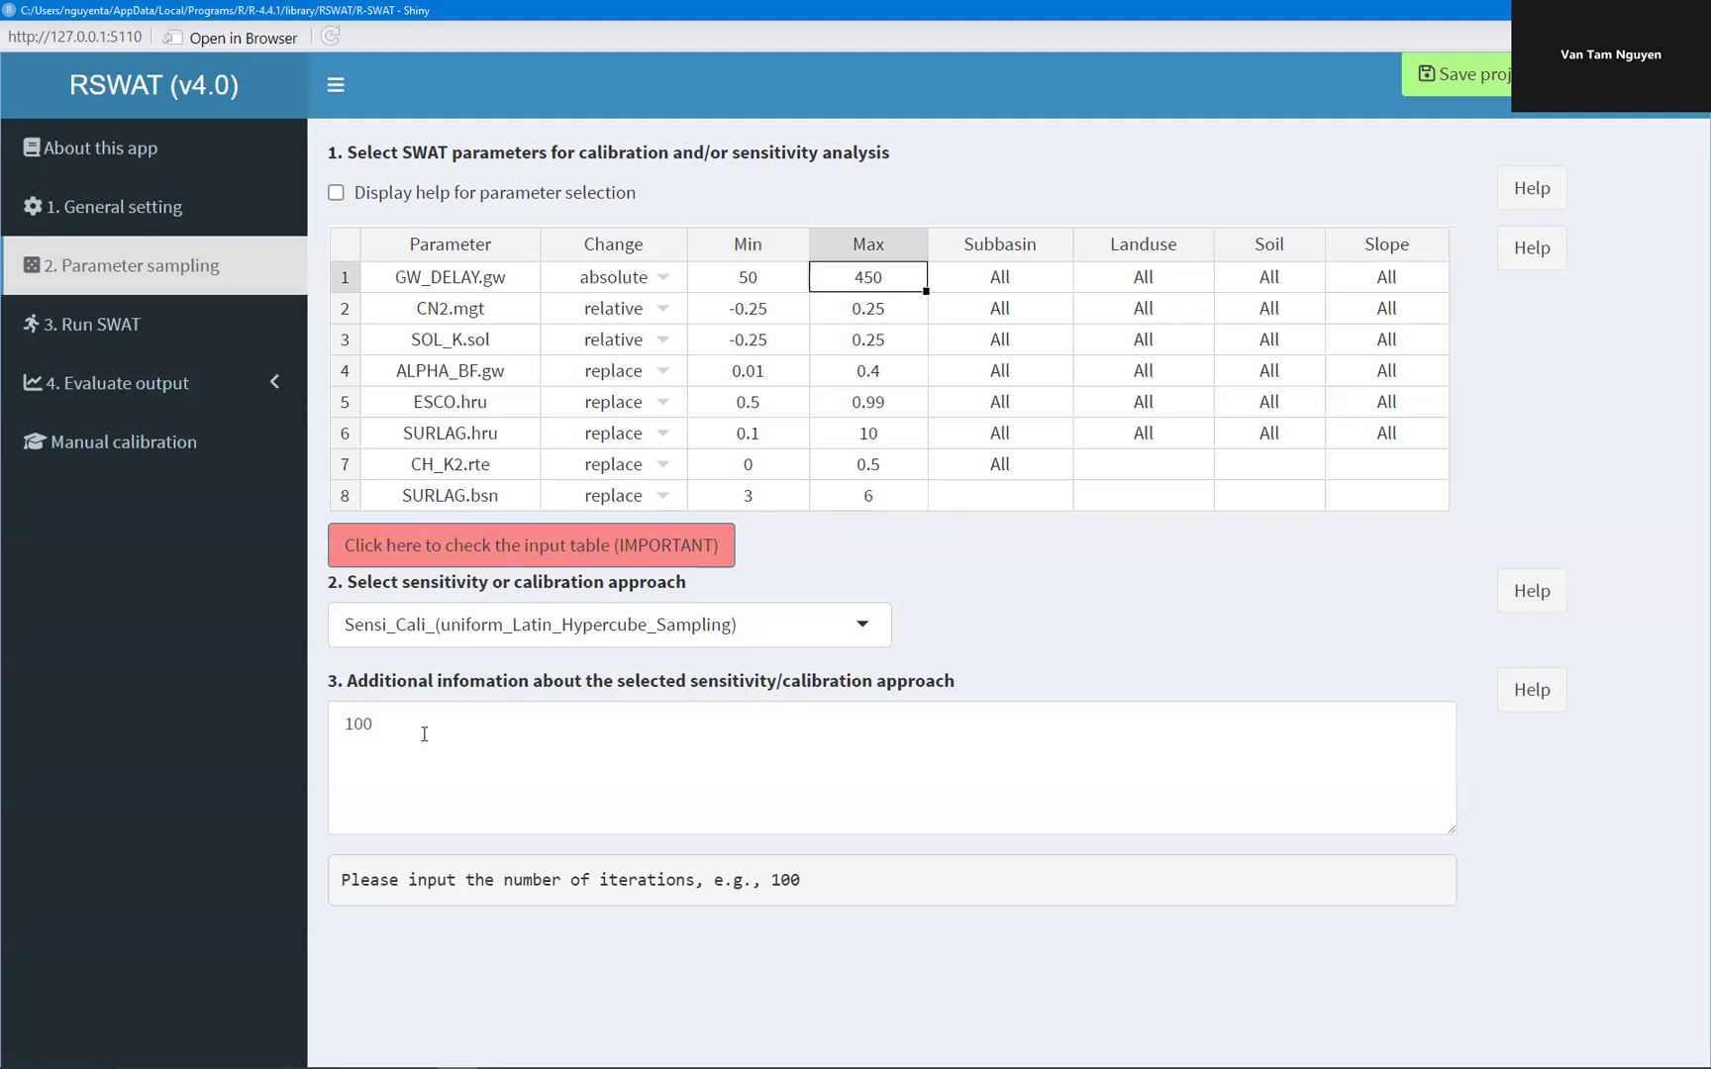
{"action": "left_click", "coordinate": [341, 503]}
{"action": "right_click", "coordinate": [340, 504]}
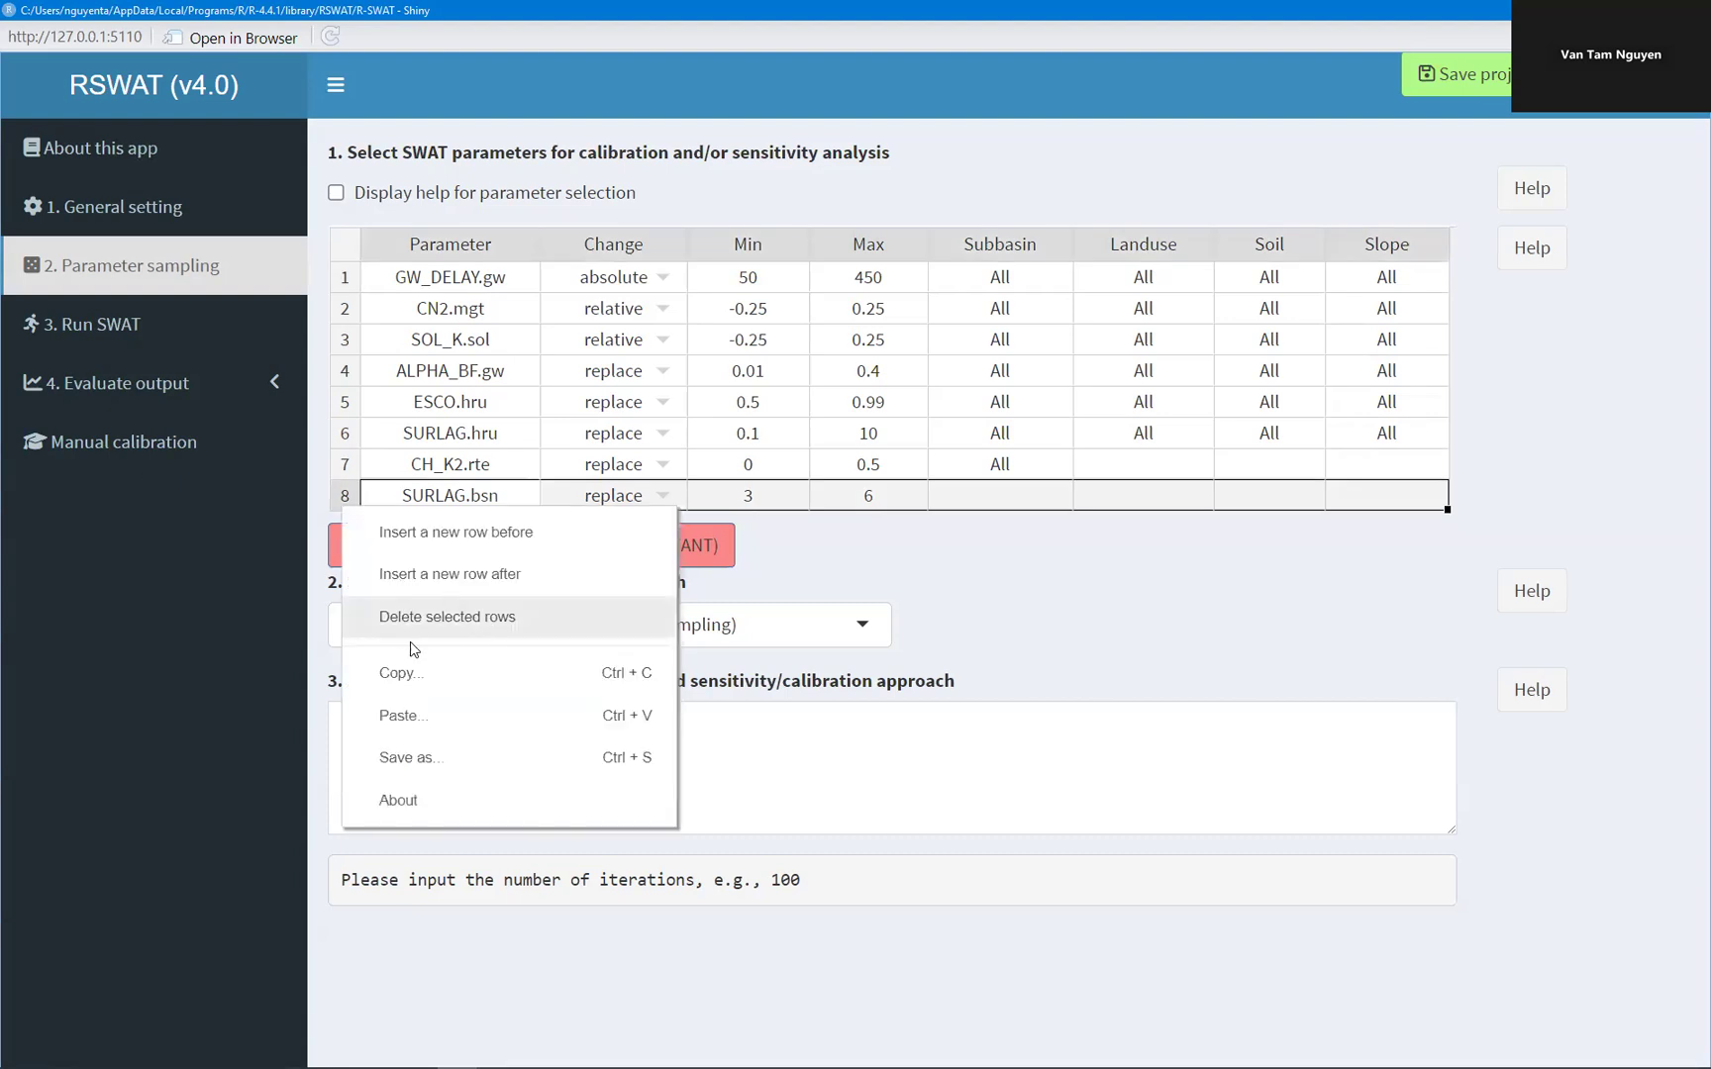
Insert a new row after row 8 and copy CANMX.hru from the hru-filtered parameter list
{"action": "left_click", "coordinate": [453, 572]}
{"action": "left_click", "coordinate": [451, 528]}
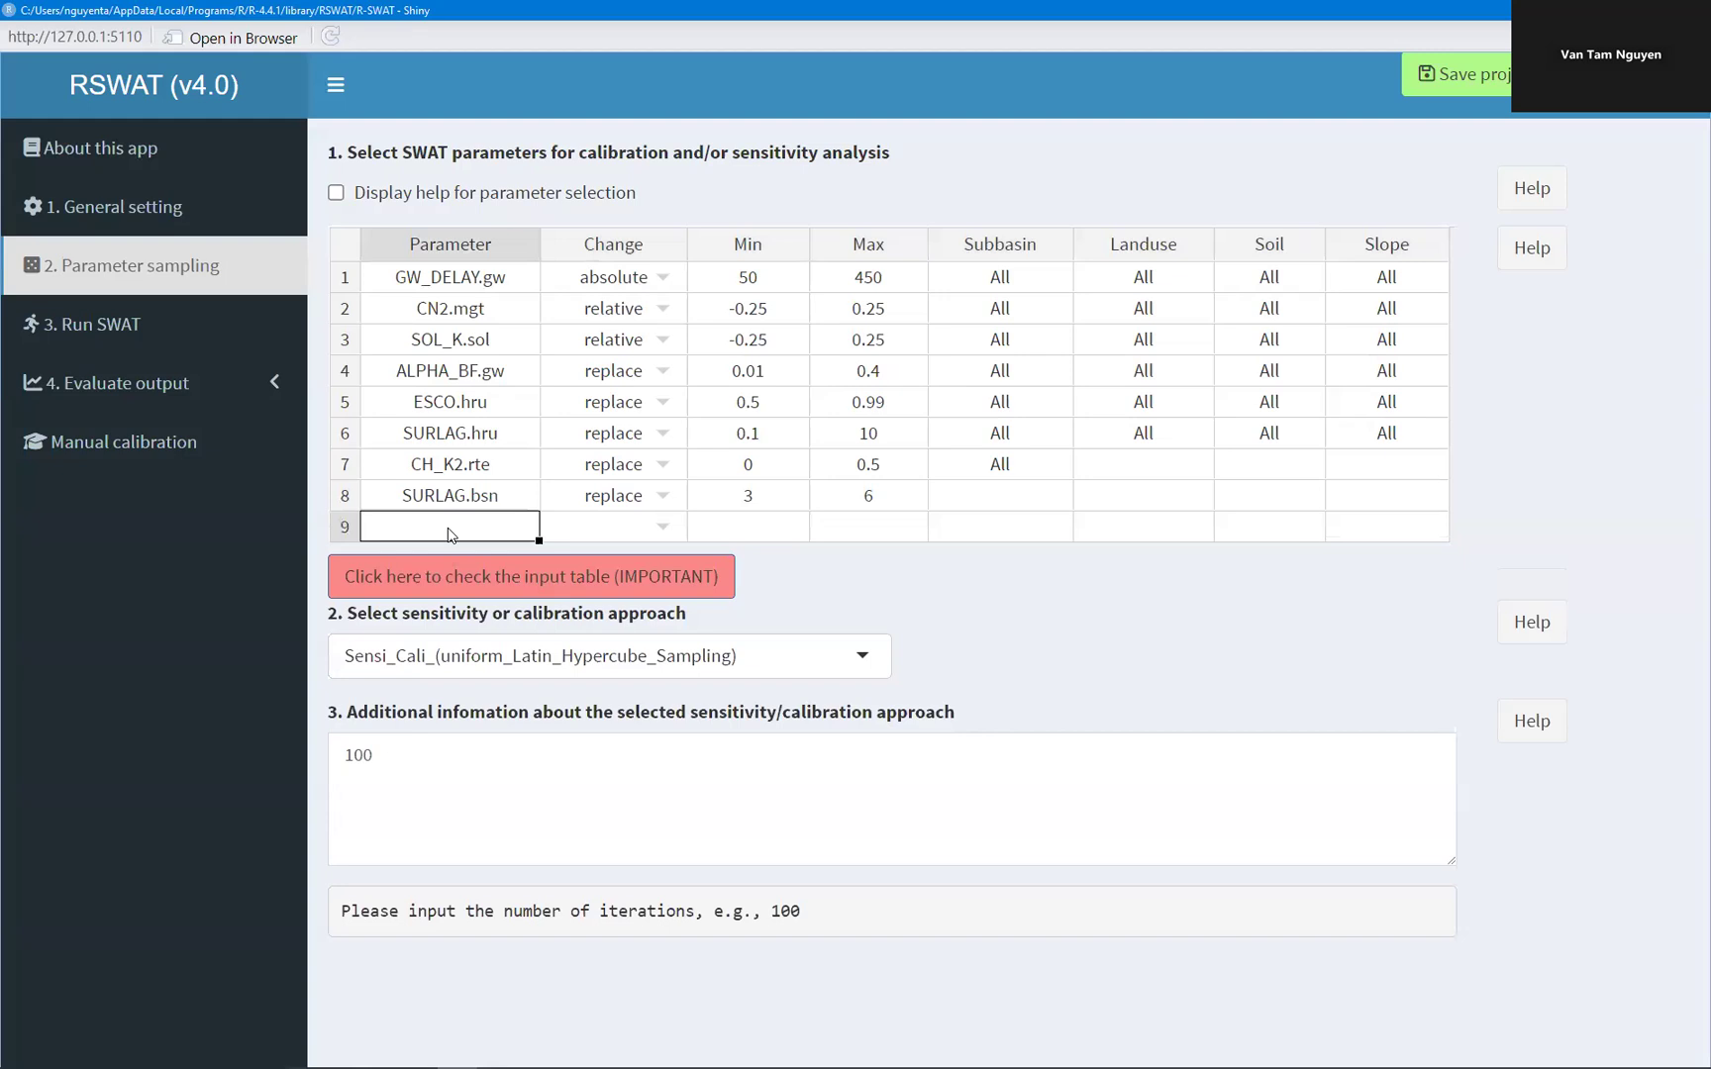
{"action": "left_click", "coordinate": [337, 194]}
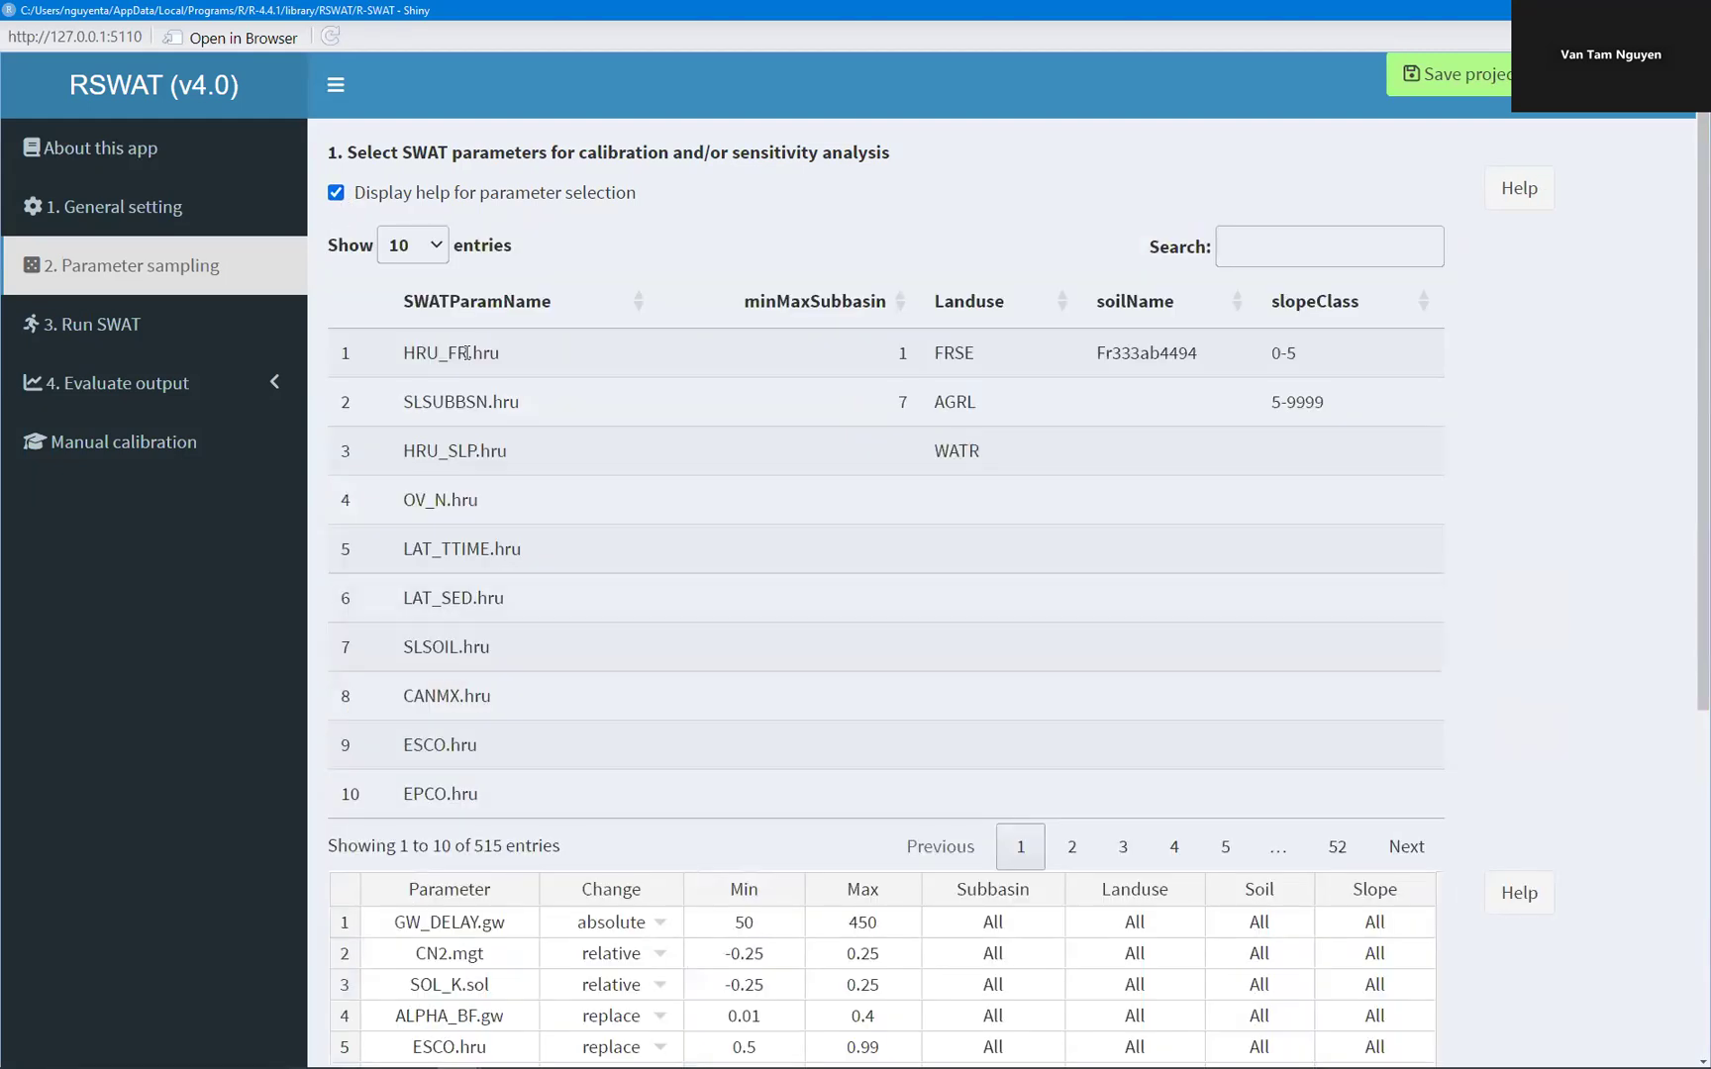
{"action": "left_click", "coordinate": [1290, 245]}
{"action": "type", "text": "."}
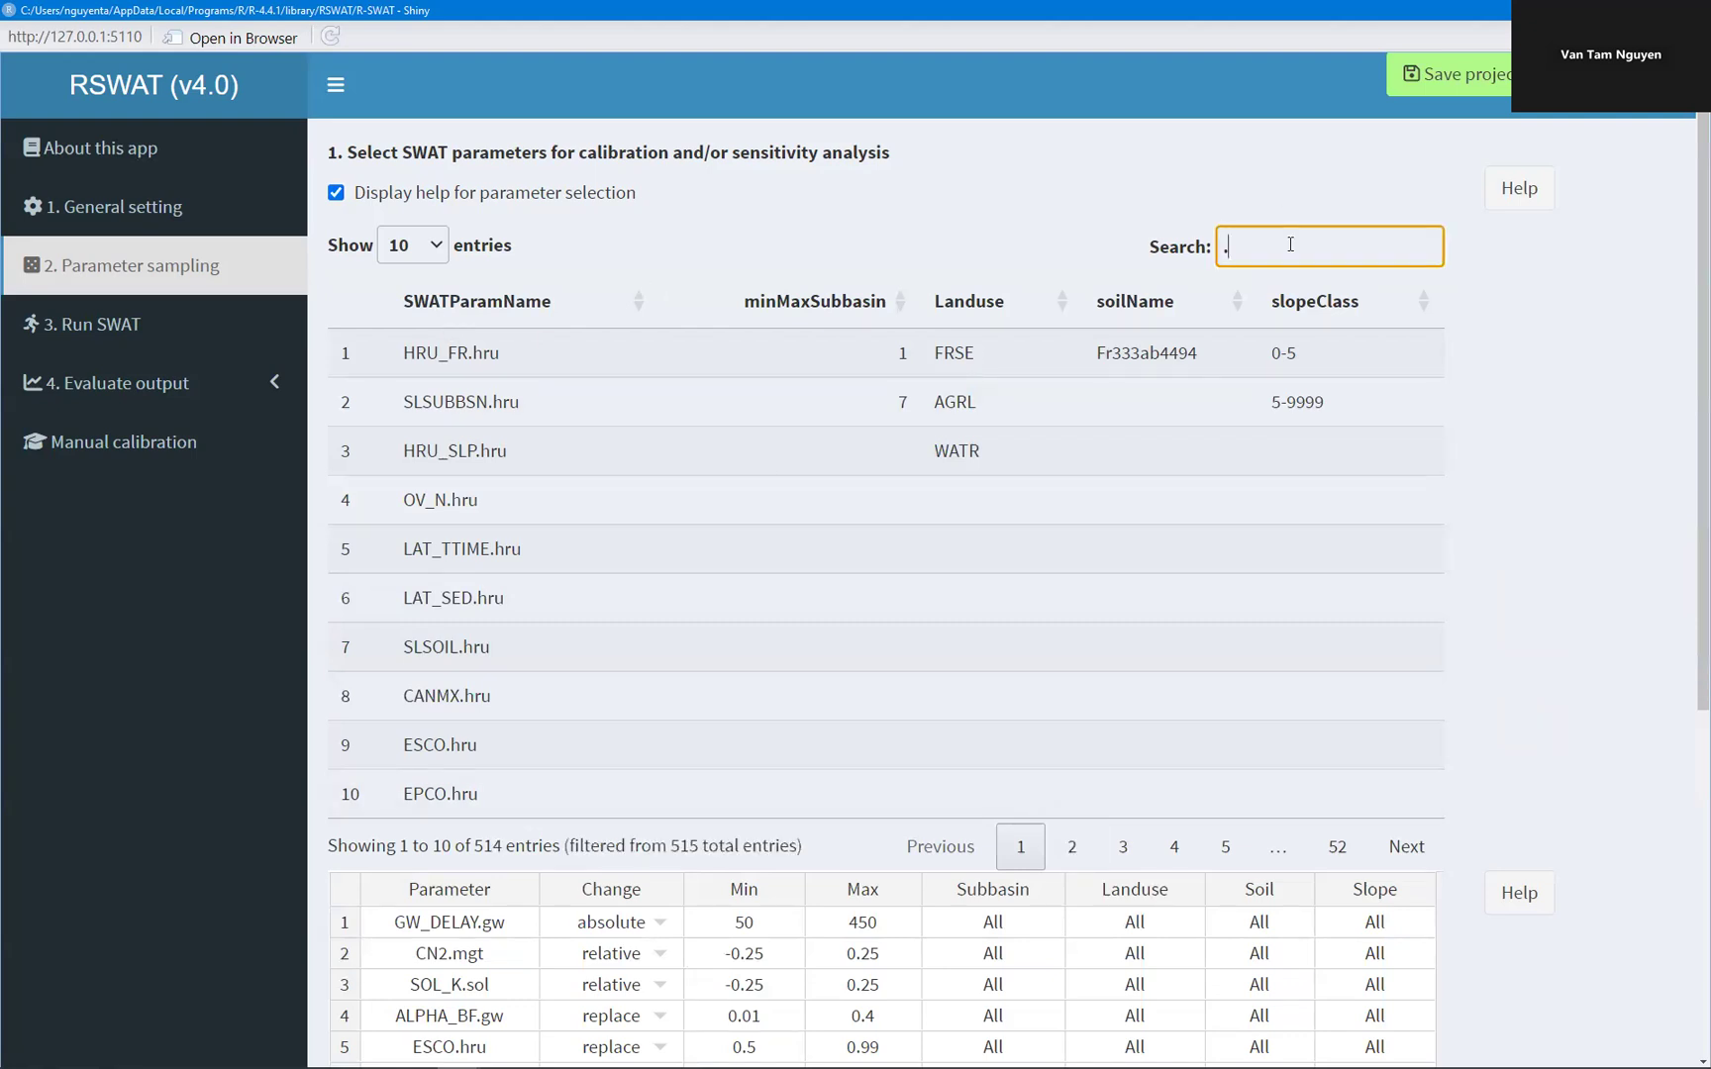
{"action": "type", "text": "gw"}
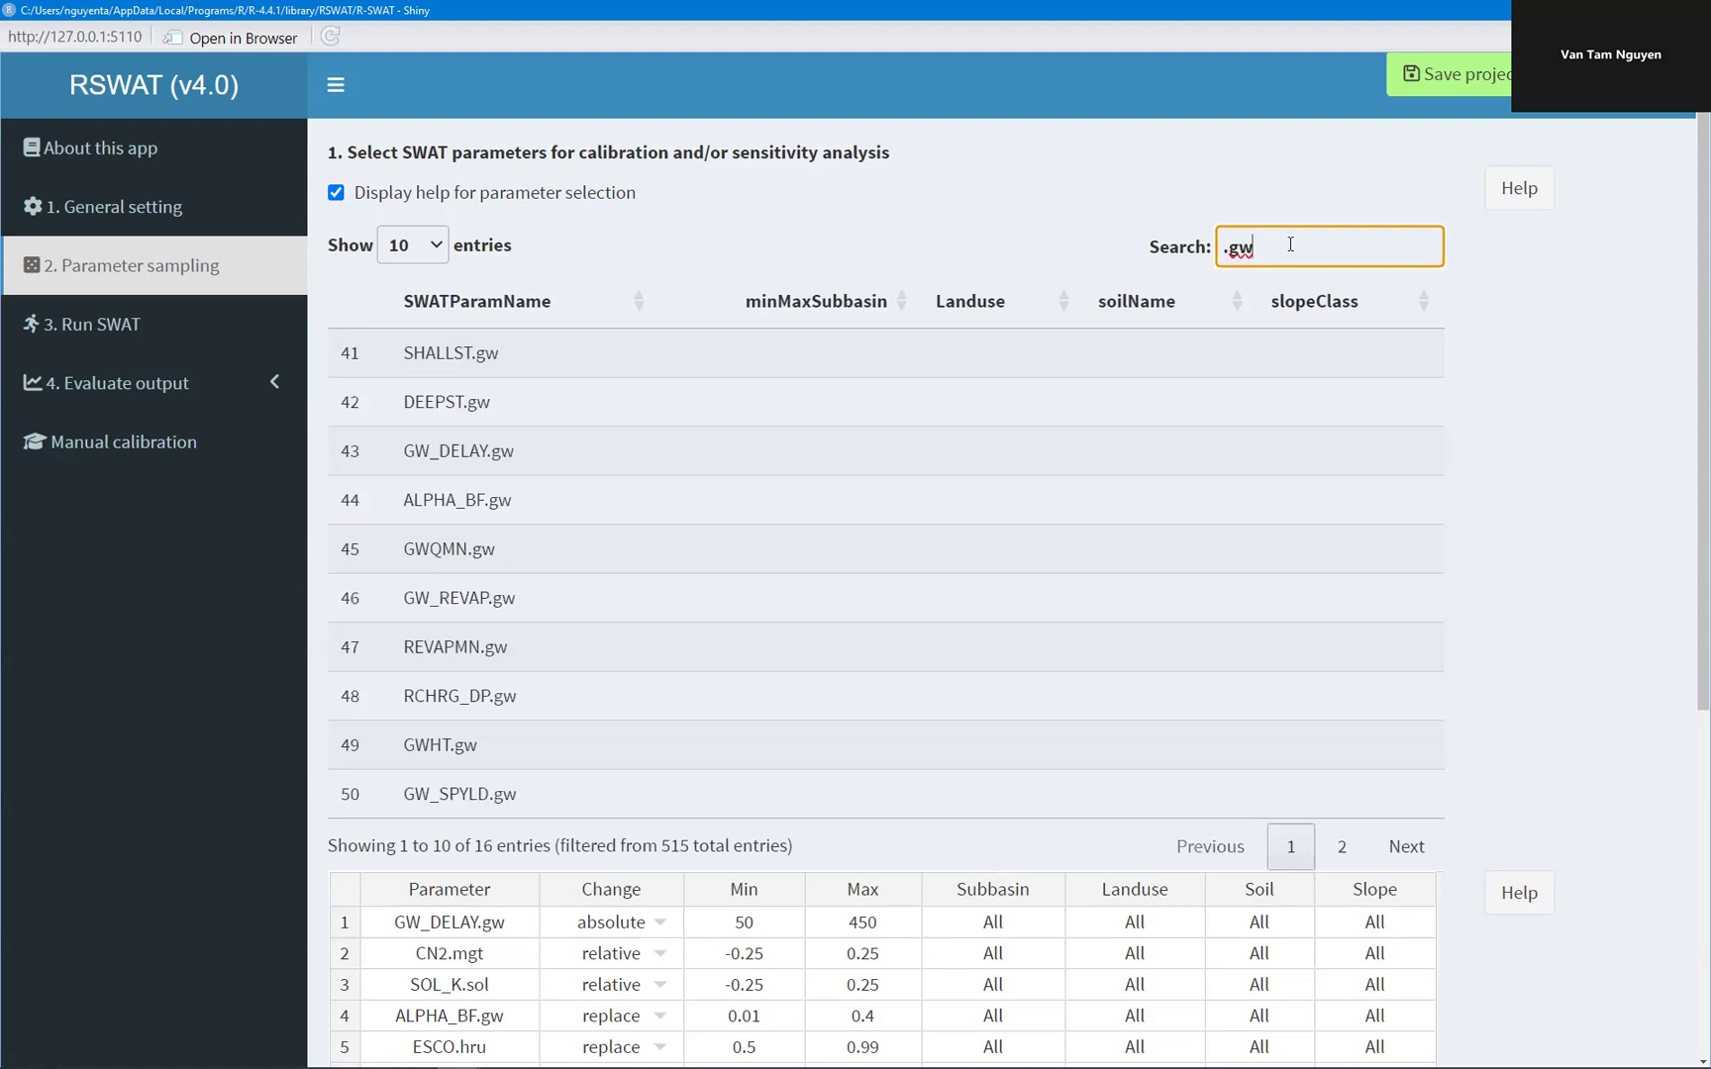
{"action": "key", "text": "BackSpace"}
{"action": "type", "text": "hr"}
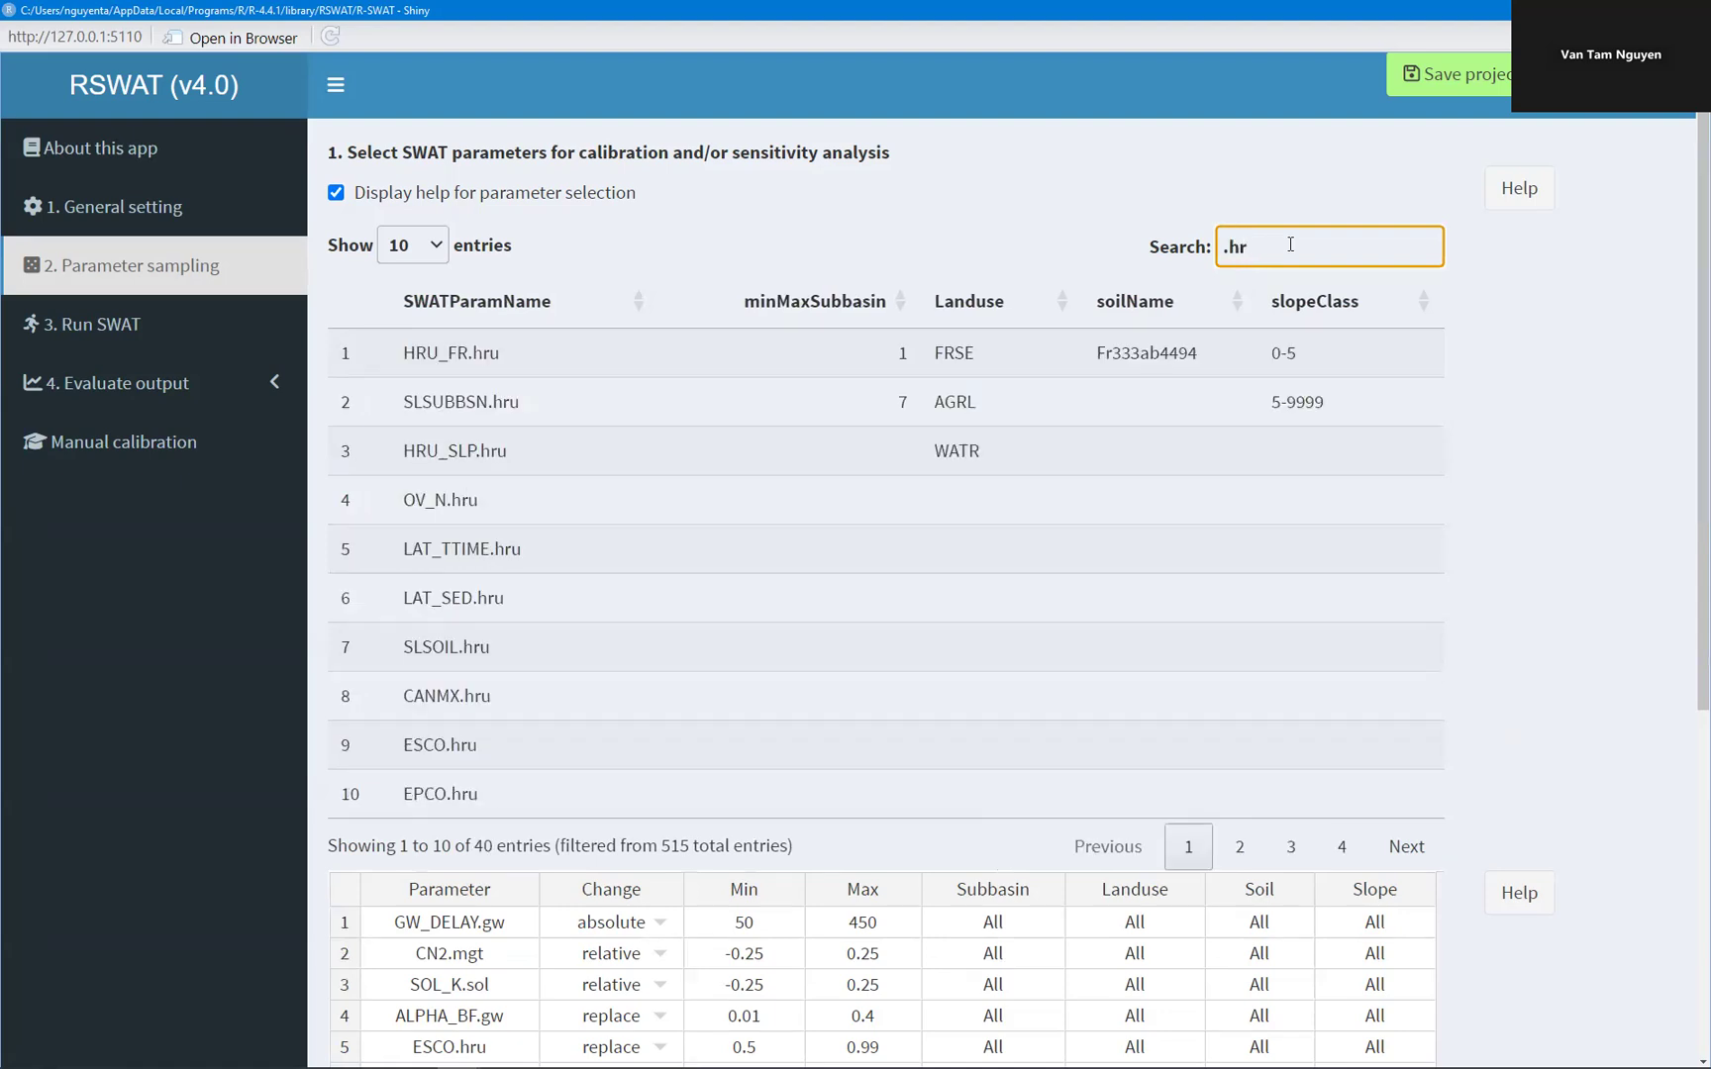
{"action": "type", "text": "u"}
{"action": "left_click_drag", "start_coordinate": [408, 696], "coordinate": [502, 703]}
{"action": "key", "text": "ctrl+c"}
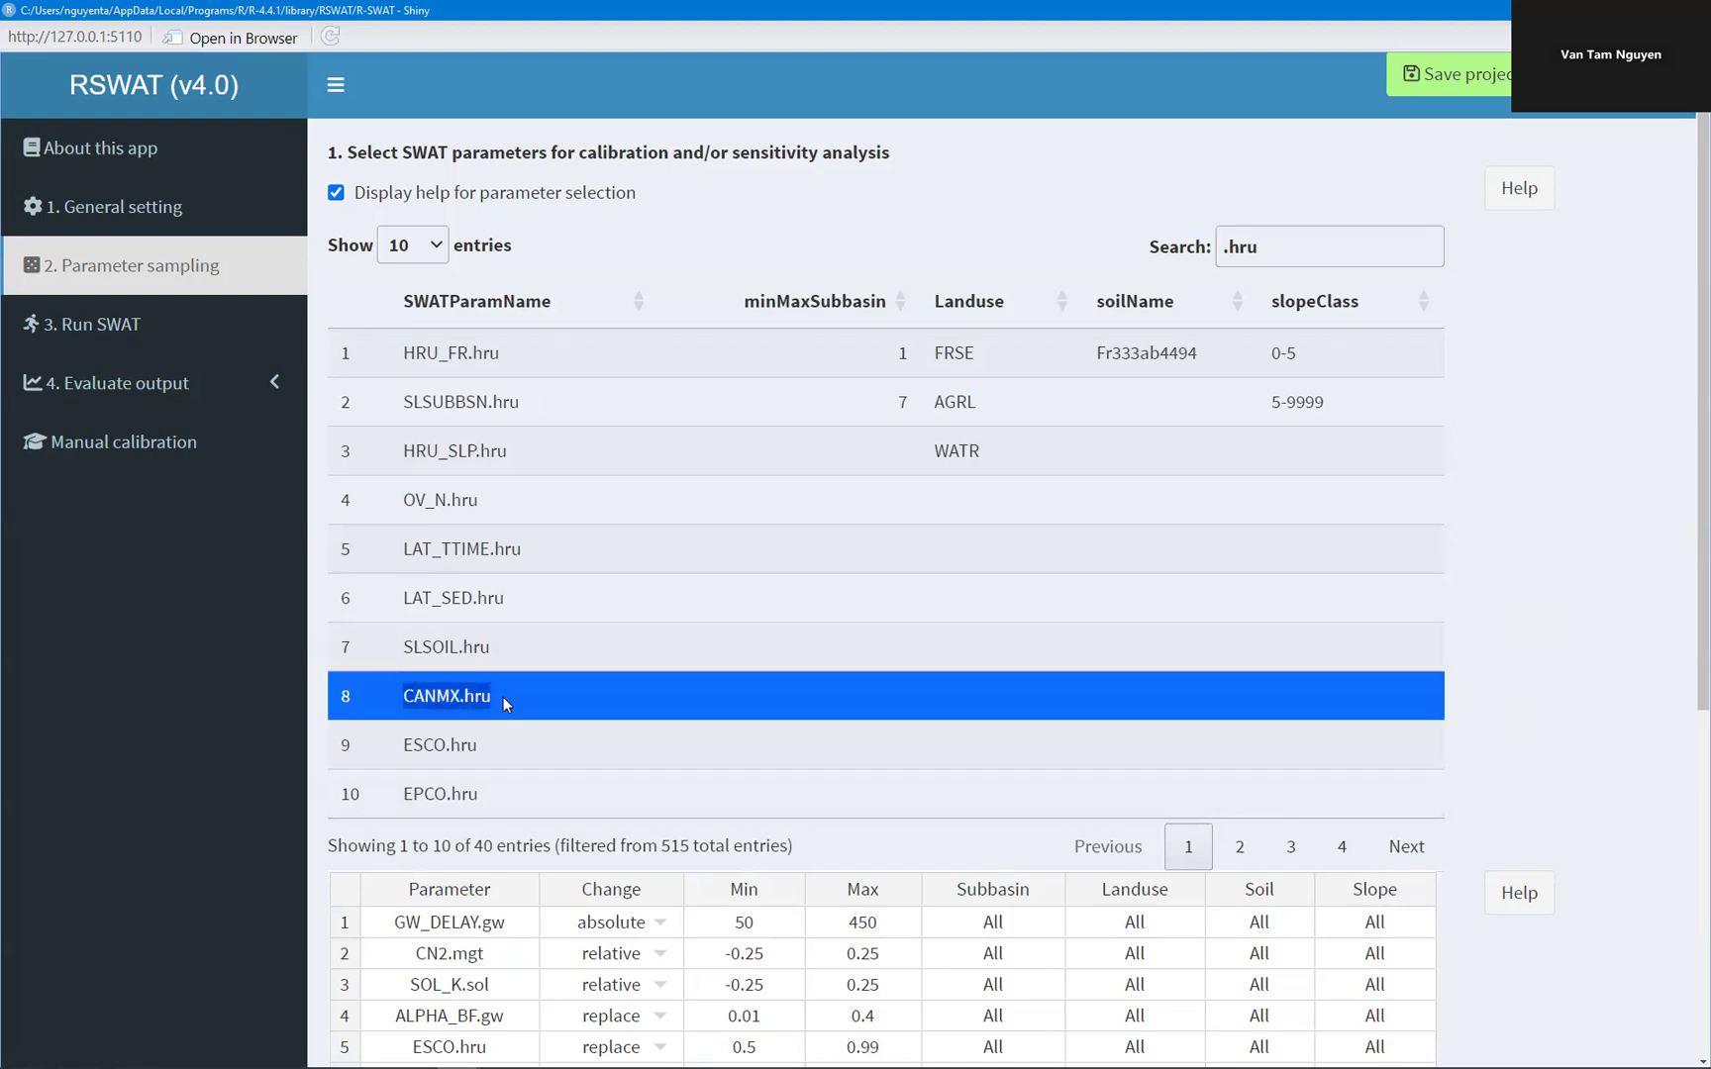
Paste CANMX.hru into row 9's parameter cell
{"action": "scroll", "coordinate": [645, 621], "scroll_direction": "down", "scroll_amount": 1}
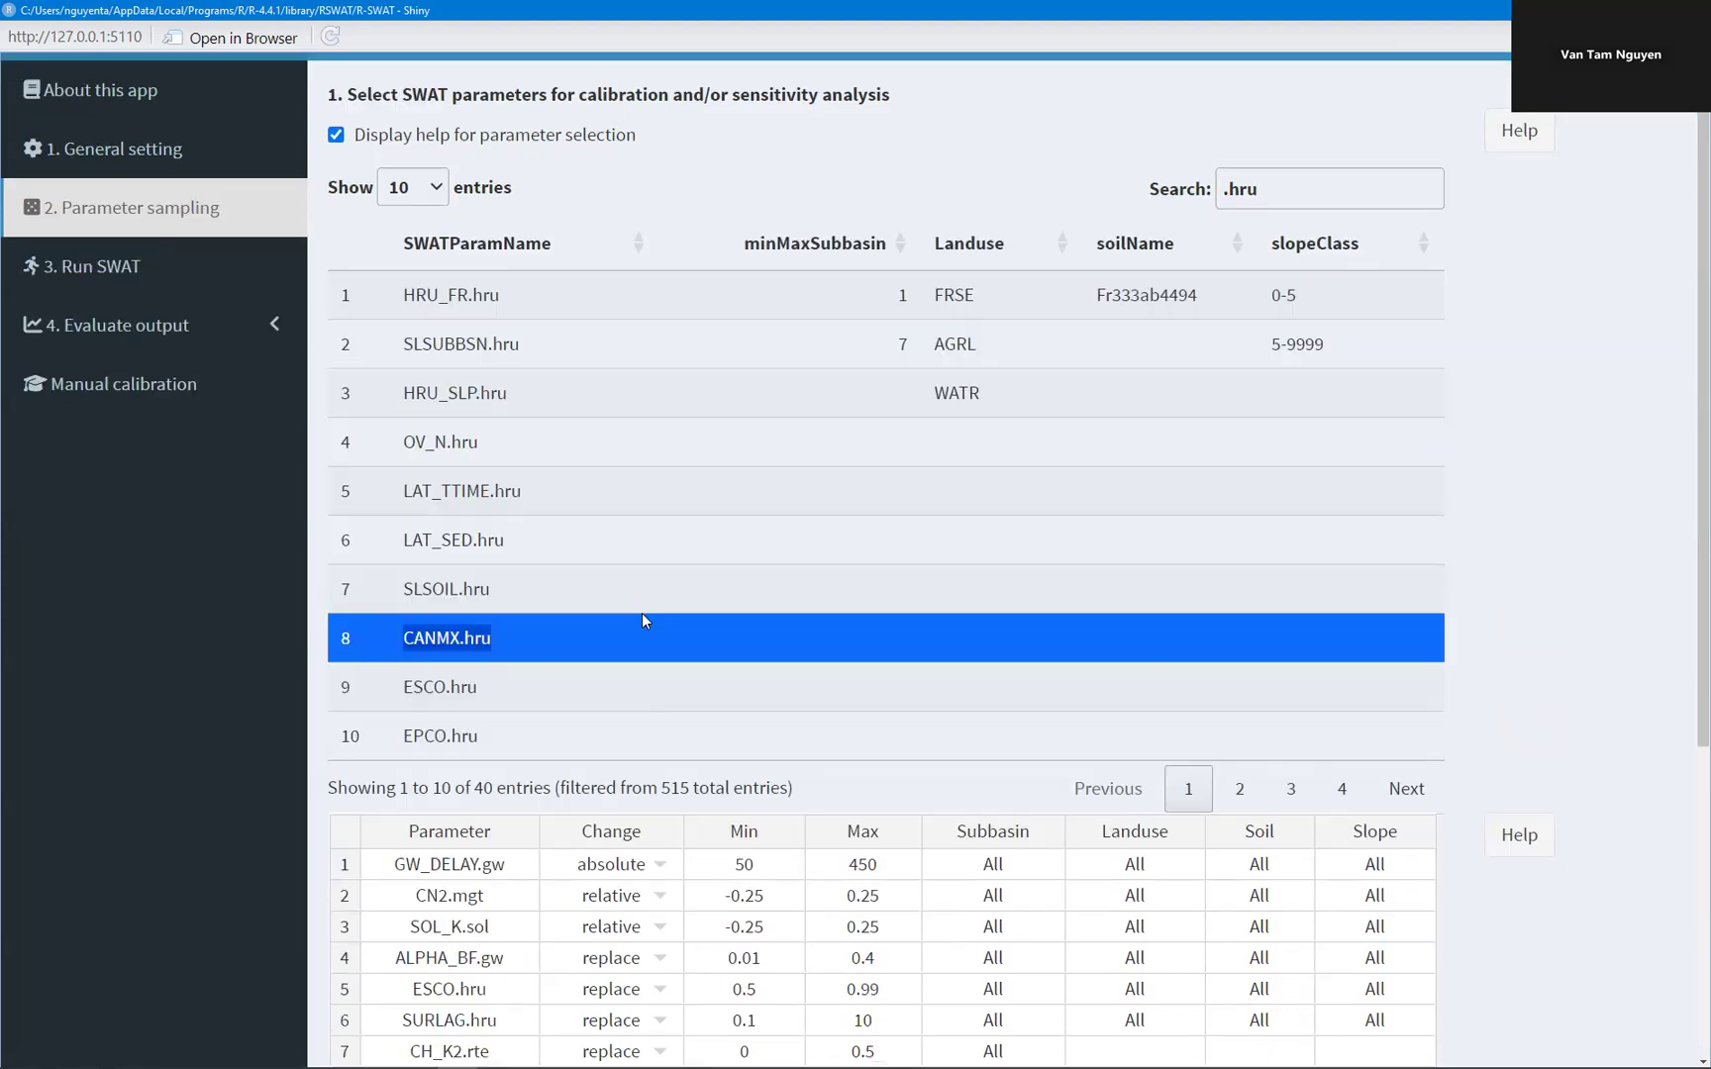
{"action": "scroll", "coordinate": [644, 621], "scroll_direction": "down", "scroll_amount": 1}
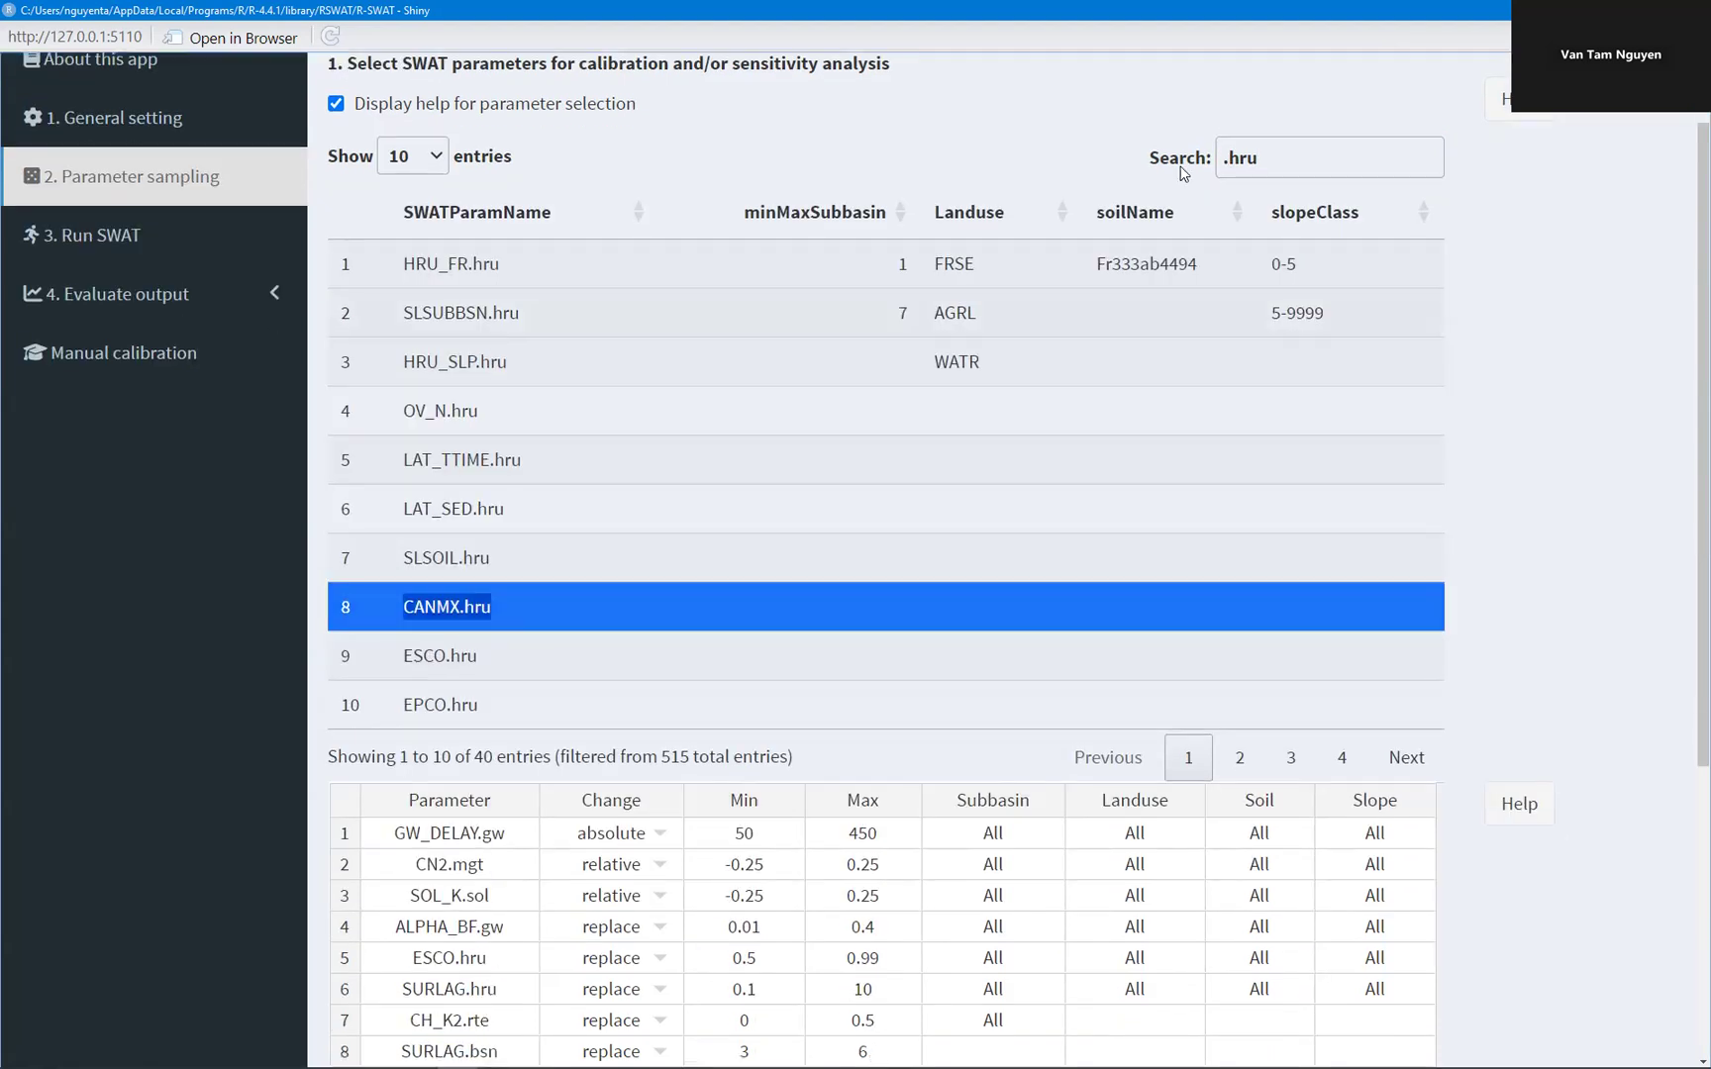
{"action": "left_click", "coordinate": [337, 104]}
{"action": "left_click", "coordinate": [506, 521]}
{"action": "key", "text": "ctrl+v"}
{"action": "double_click", "coordinate": [619, 529]}
Set CANMX.hru to replace, range 1 to 10, with All for subbasin, landuse, soil, slope
{"action": "left_click", "coordinate": [616, 620]}
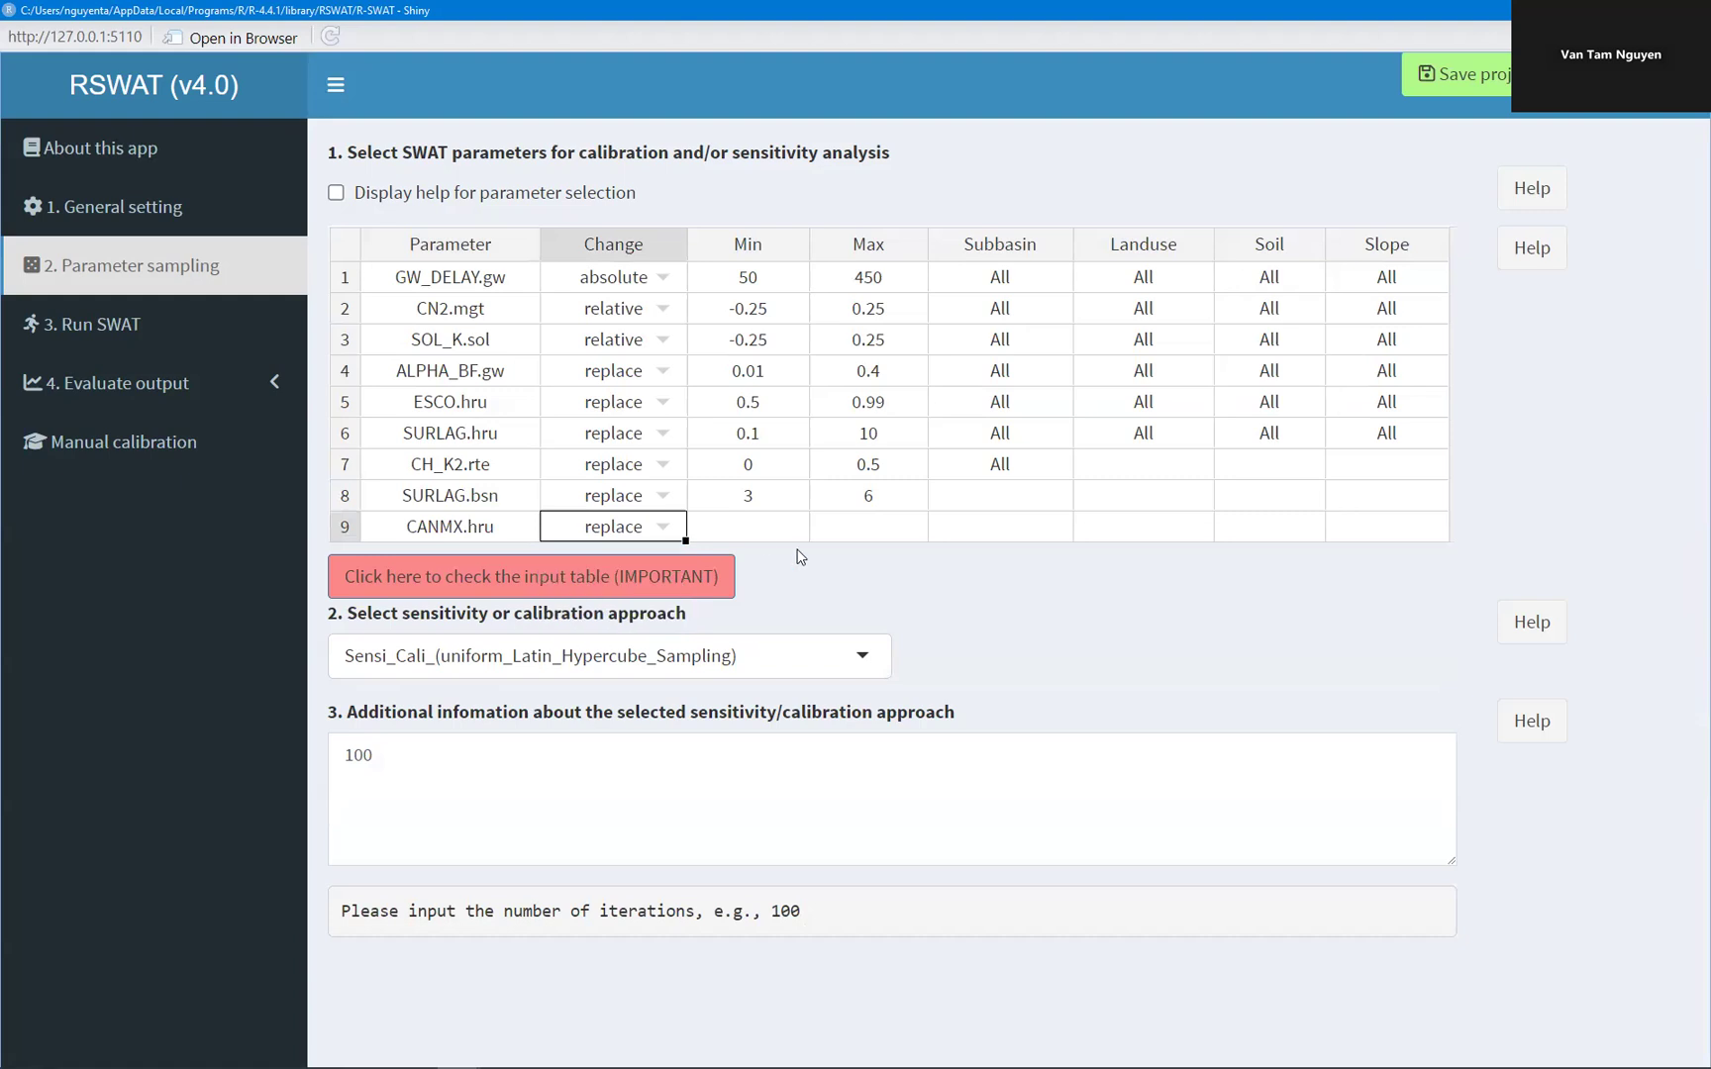
{"action": "left_click", "coordinate": [760, 535]}
{"action": "type", "text": "1"}
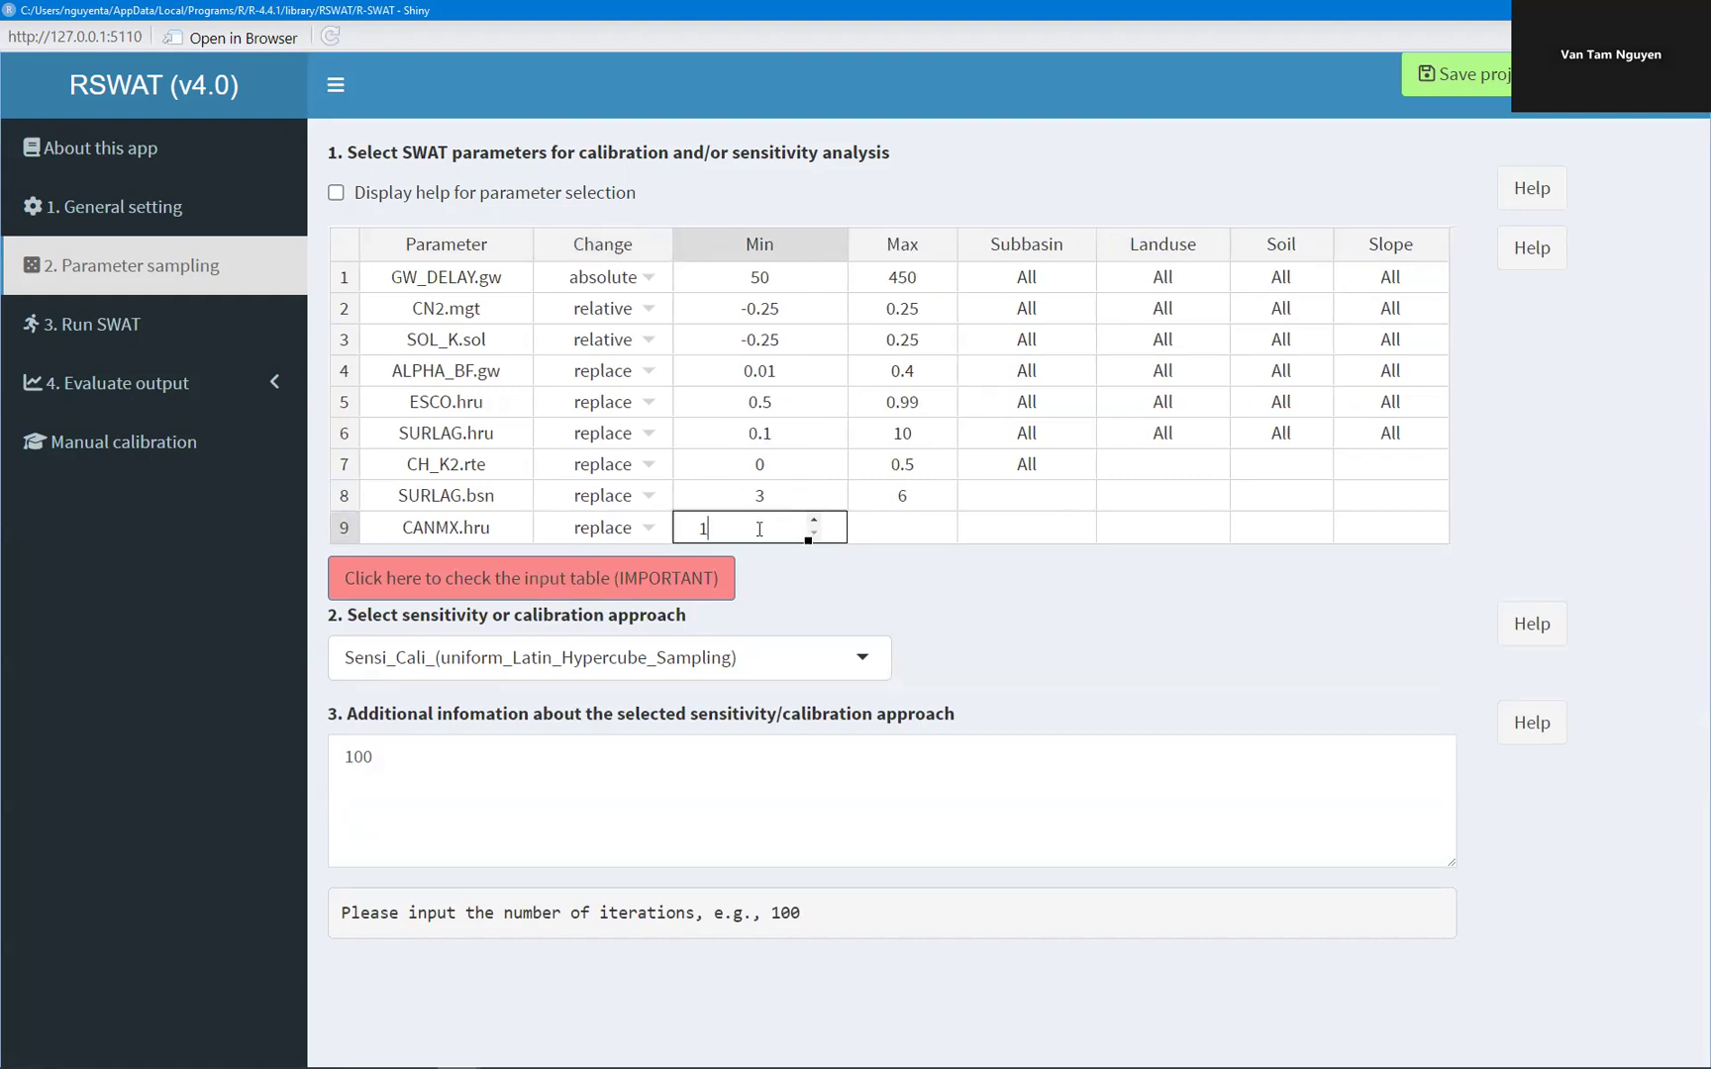
{"action": "left_click", "coordinate": [923, 532]}
{"action": "type", "text": "10"}
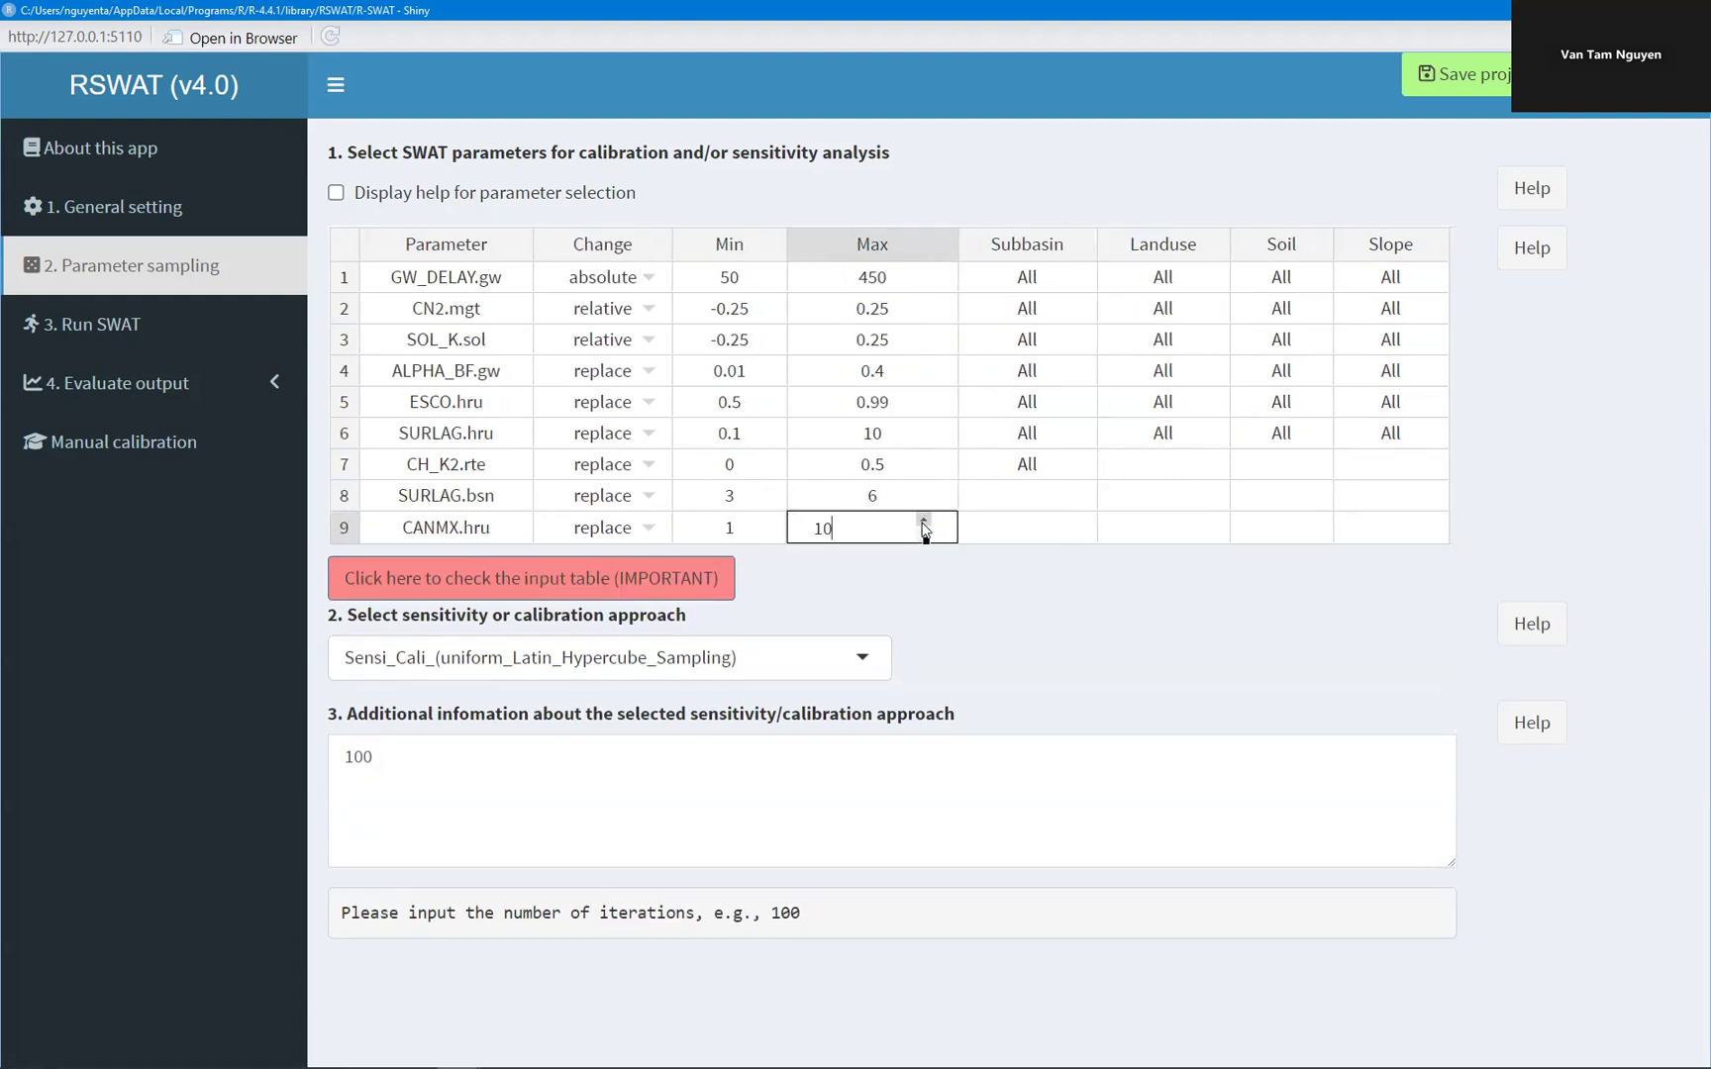
{"action": "left_click", "coordinate": [1062, 534]}
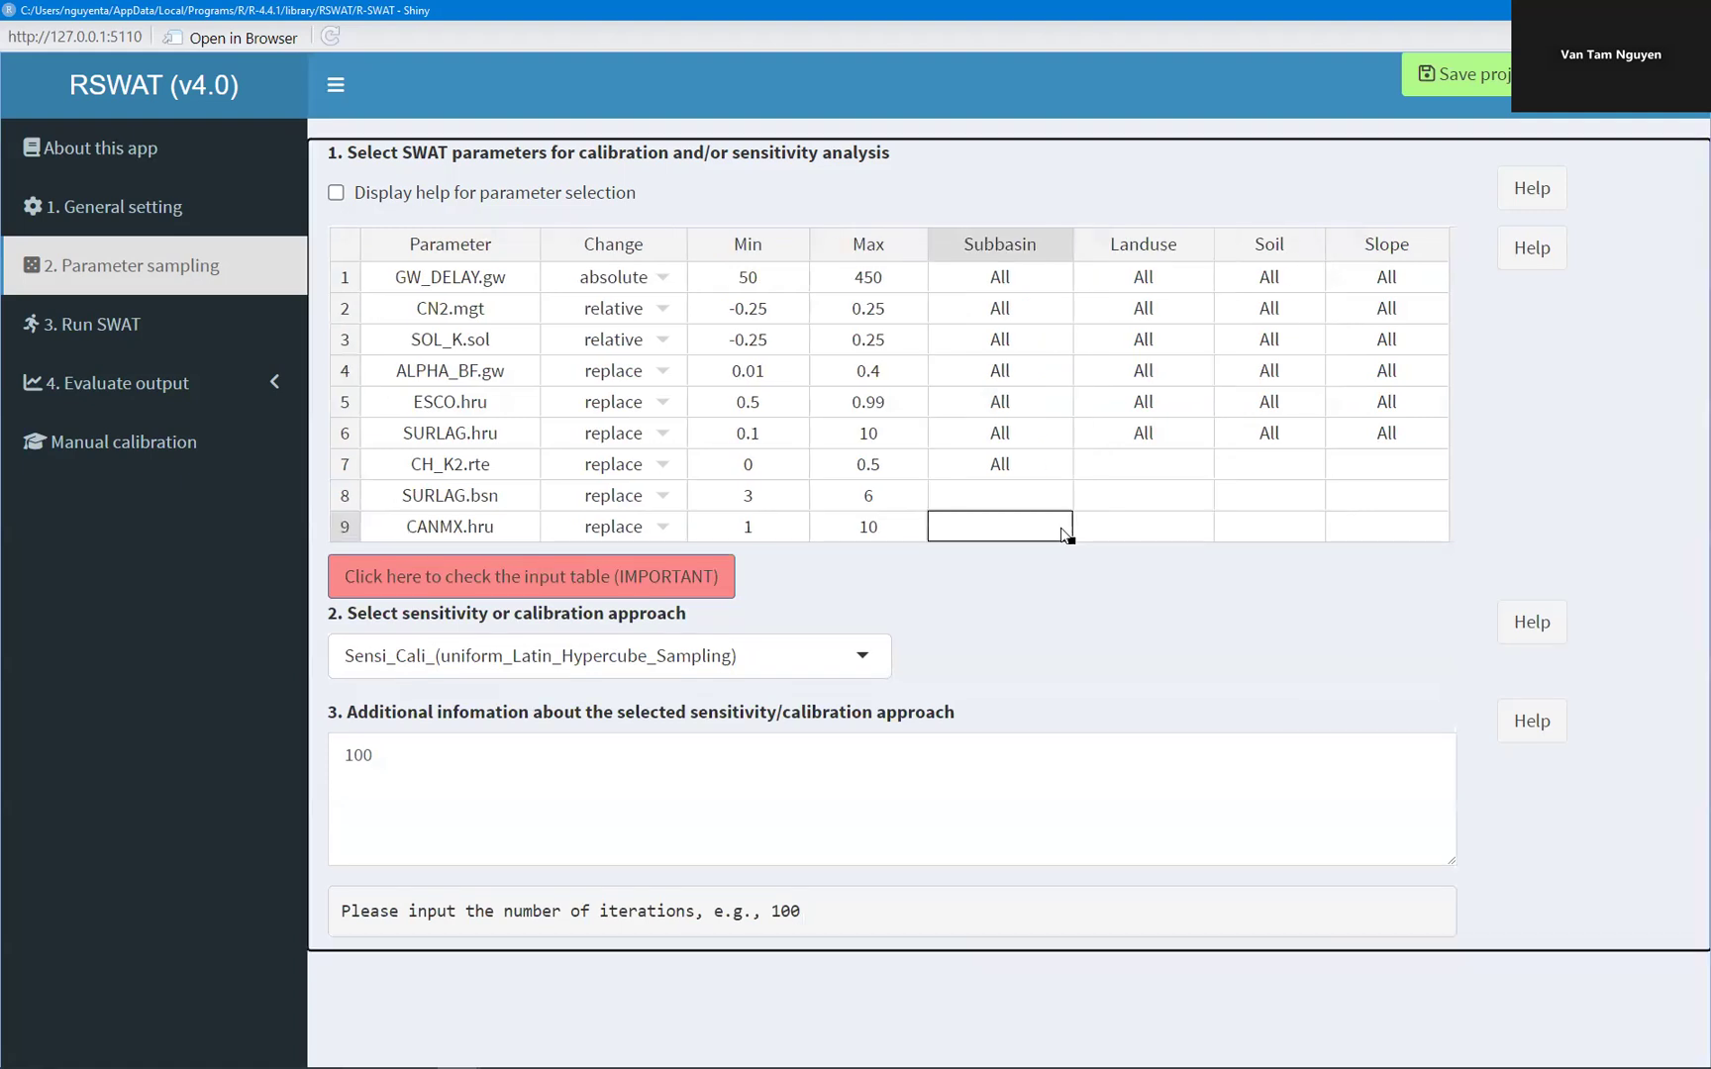
{"action": "type", "text": "All"}
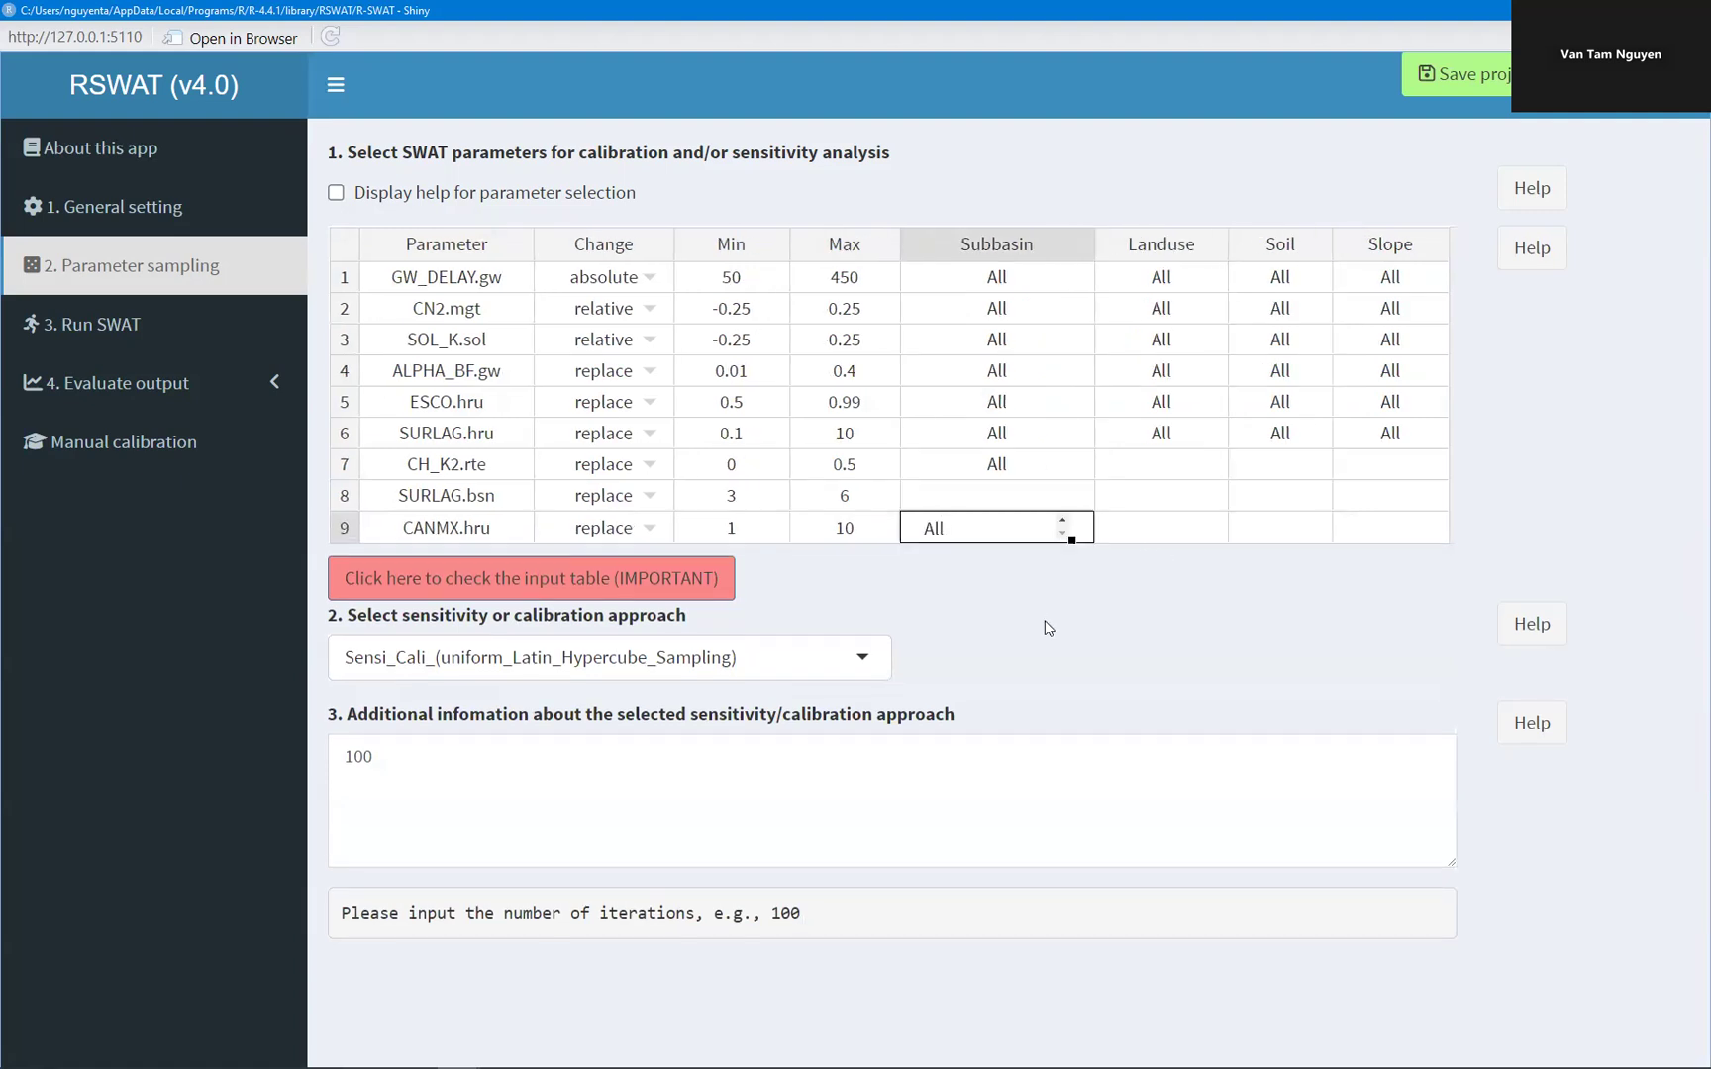
{"action": "left_click", "coordinate": [1048, 628]}
{"action": "left_click", "coordinate": [955, 530]}
{"action": "left_click_drag", "start_coordinate": [1072, 540], "coordinate": [1381, 531]}
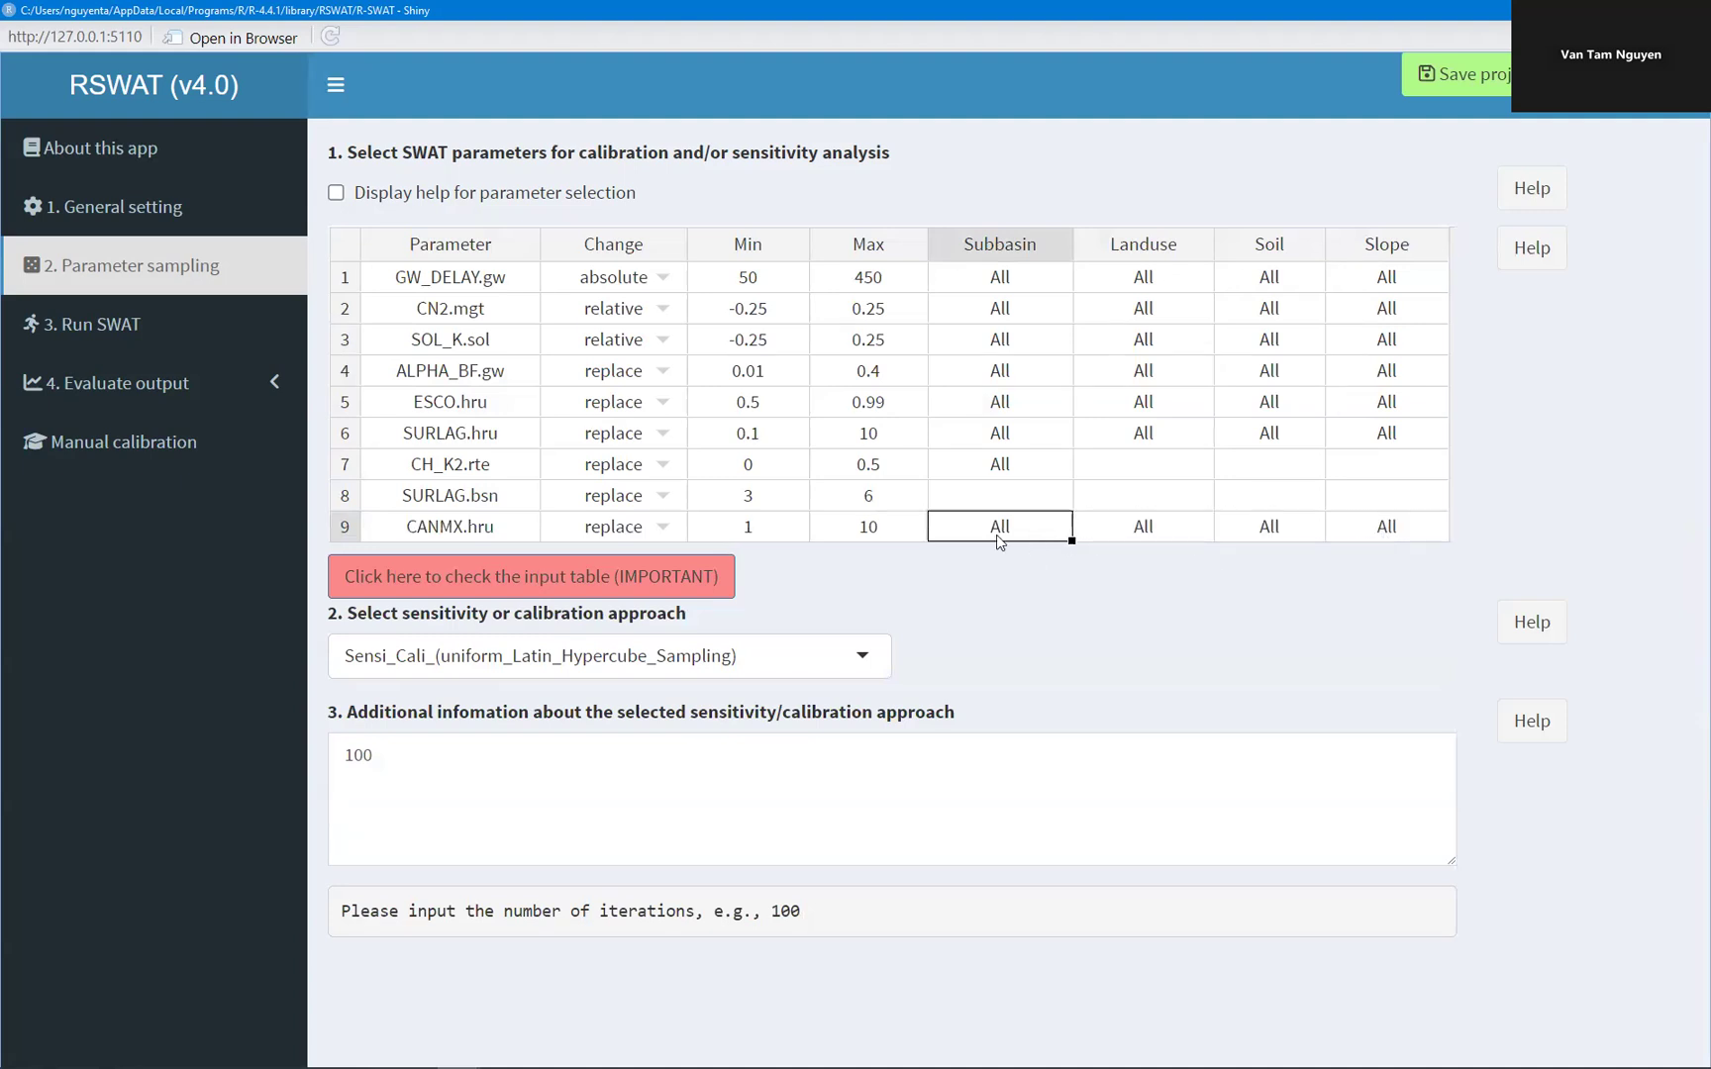
Inspect the SURLAG.bsn row's empty landuse and soil entries
{"action": "left_click", "coordinate": [507, 534]}
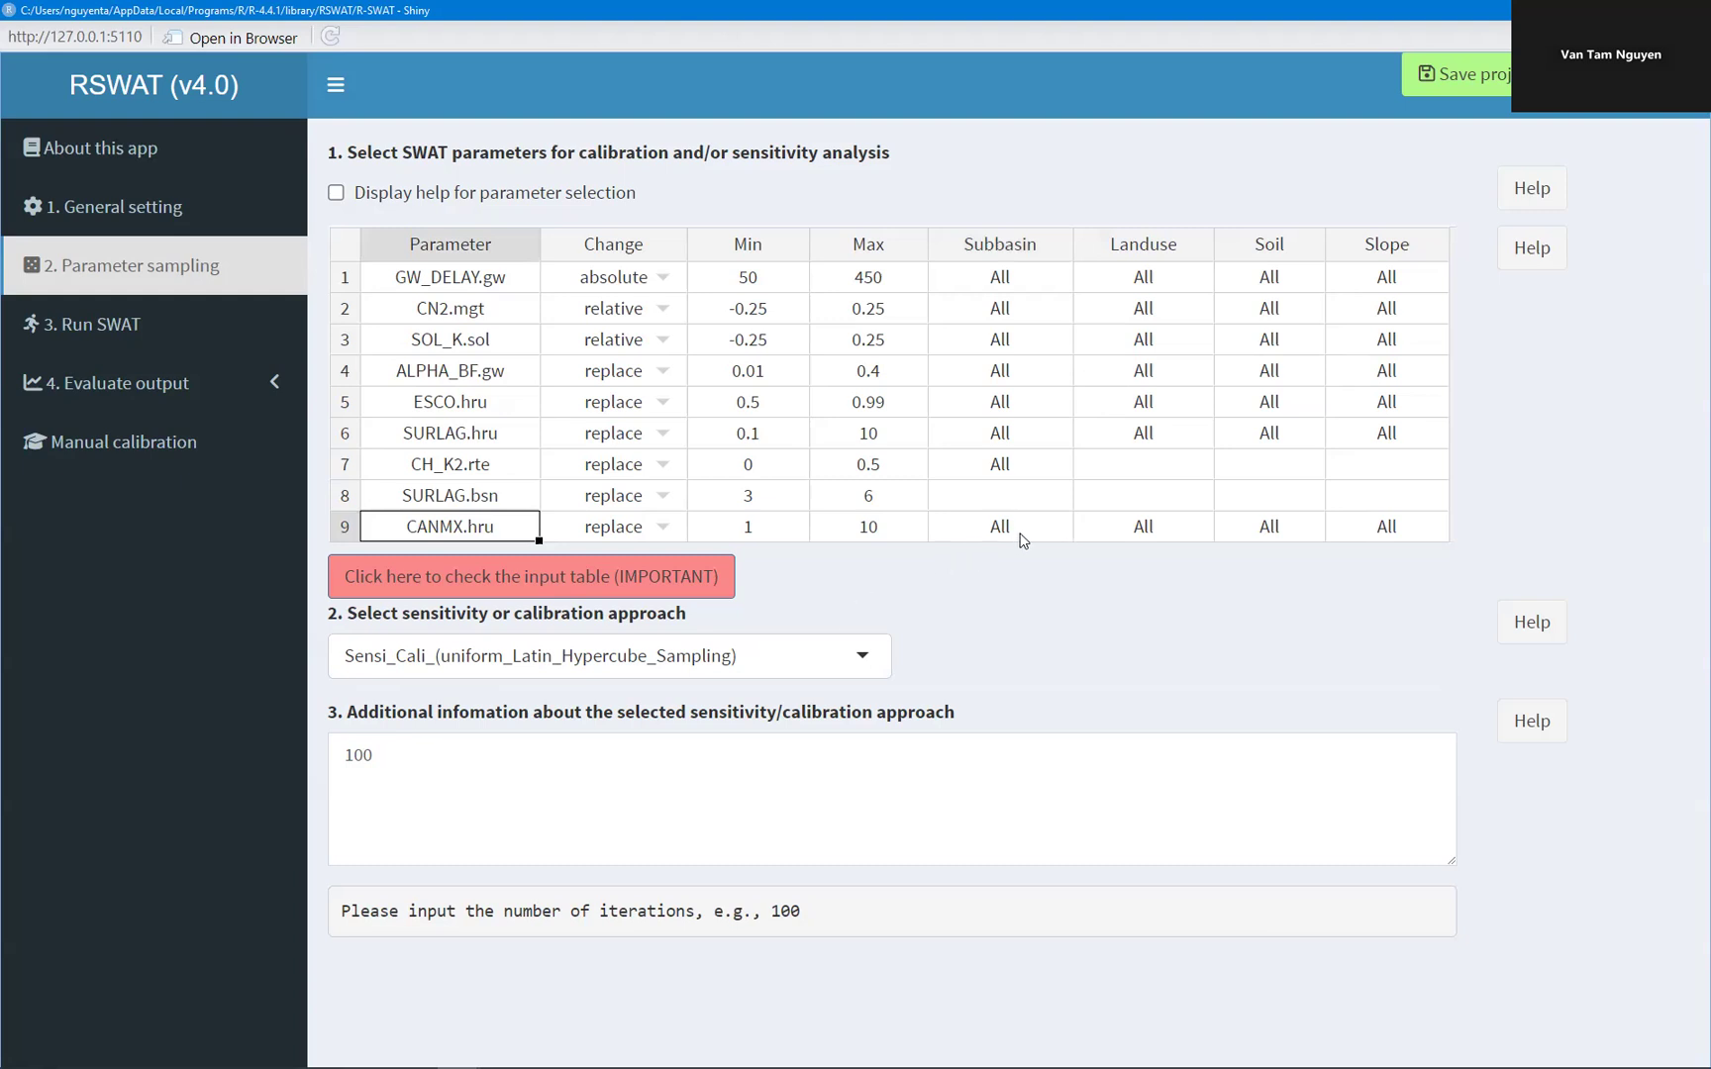
{"action": "left_click", "coordinate": [486, 495]}
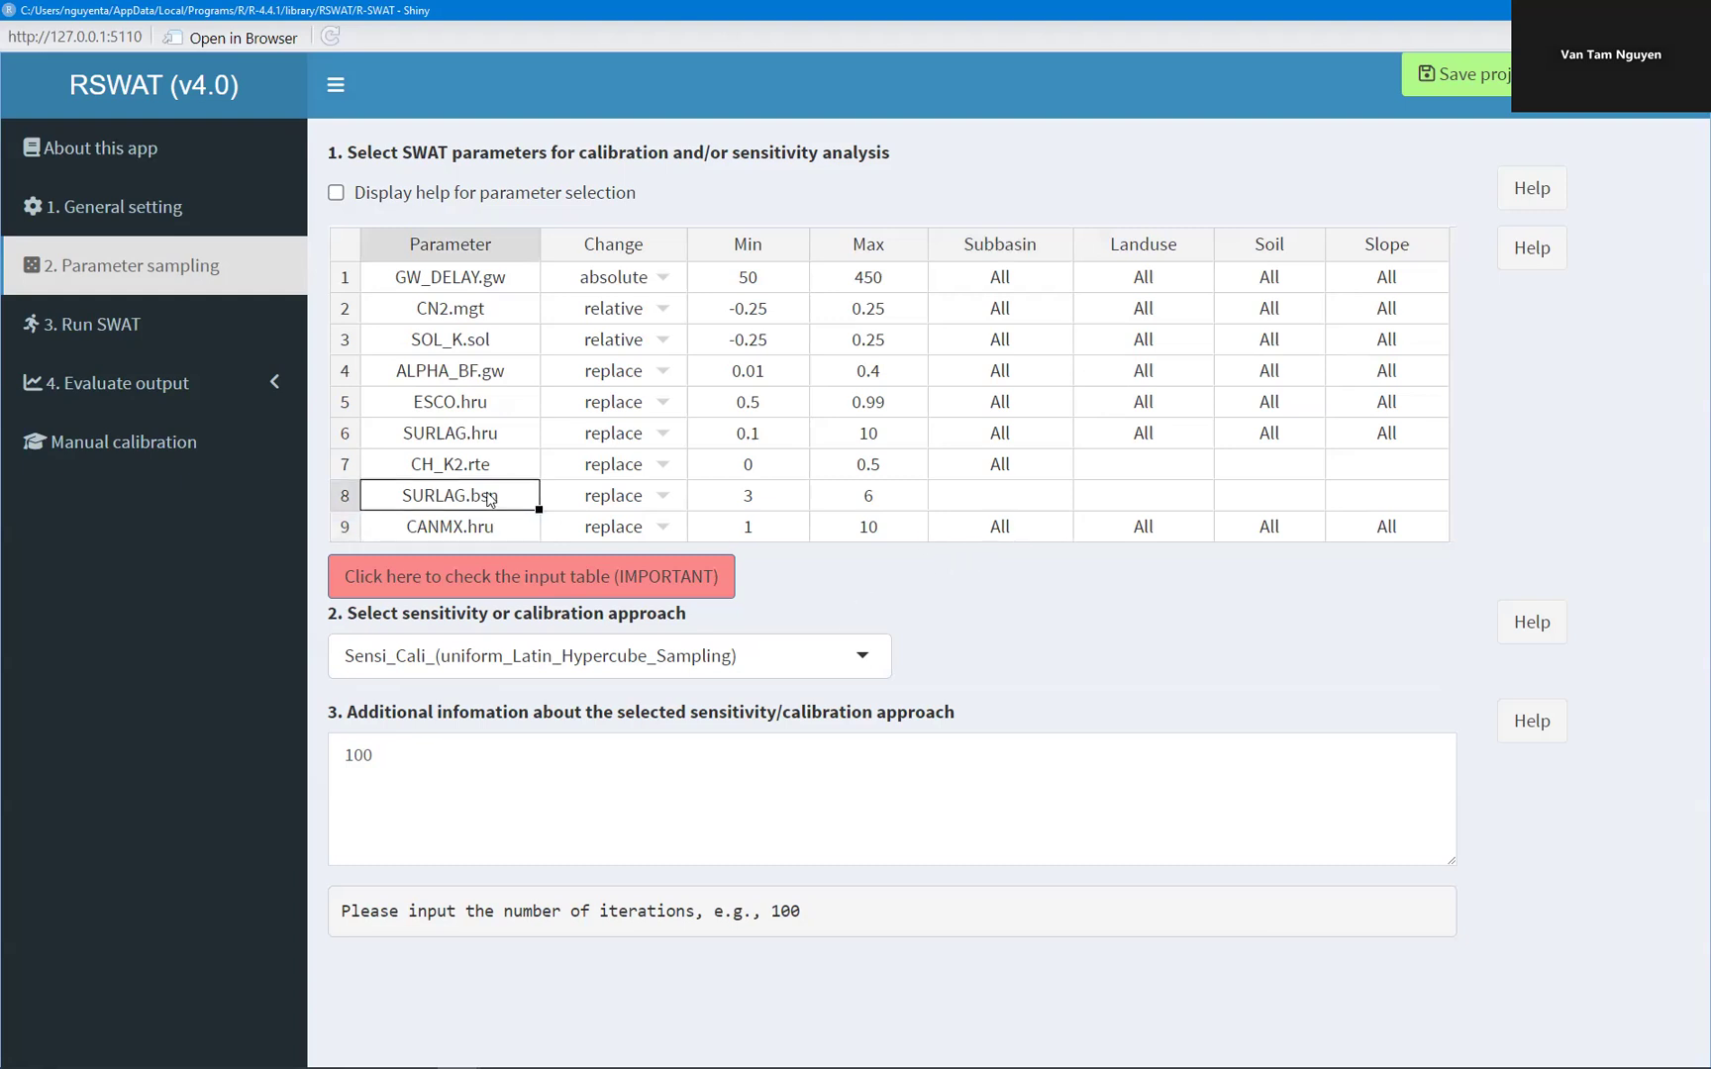
{"action": "left_click", "coordinate": [1120, 501]}
{"action": "left_click", "coordinate": [1263, 502]}
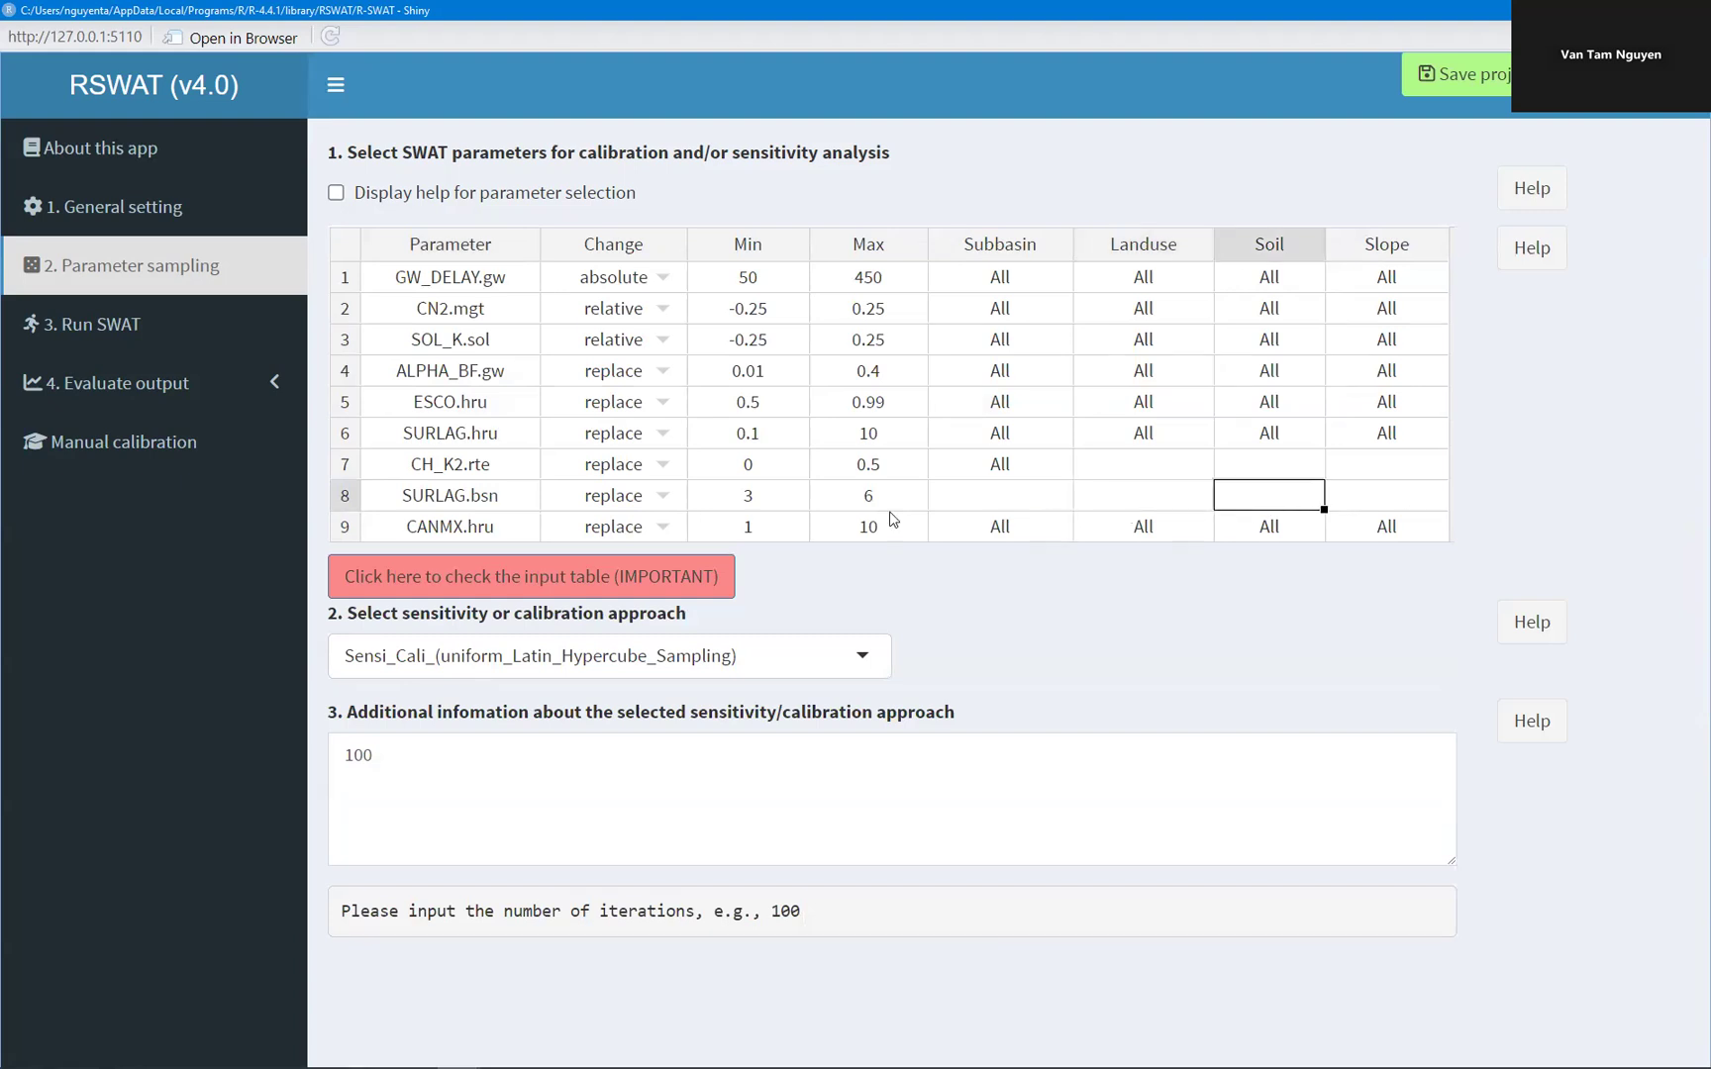
{"action": "left_click", "coordinate": [987, 501]}
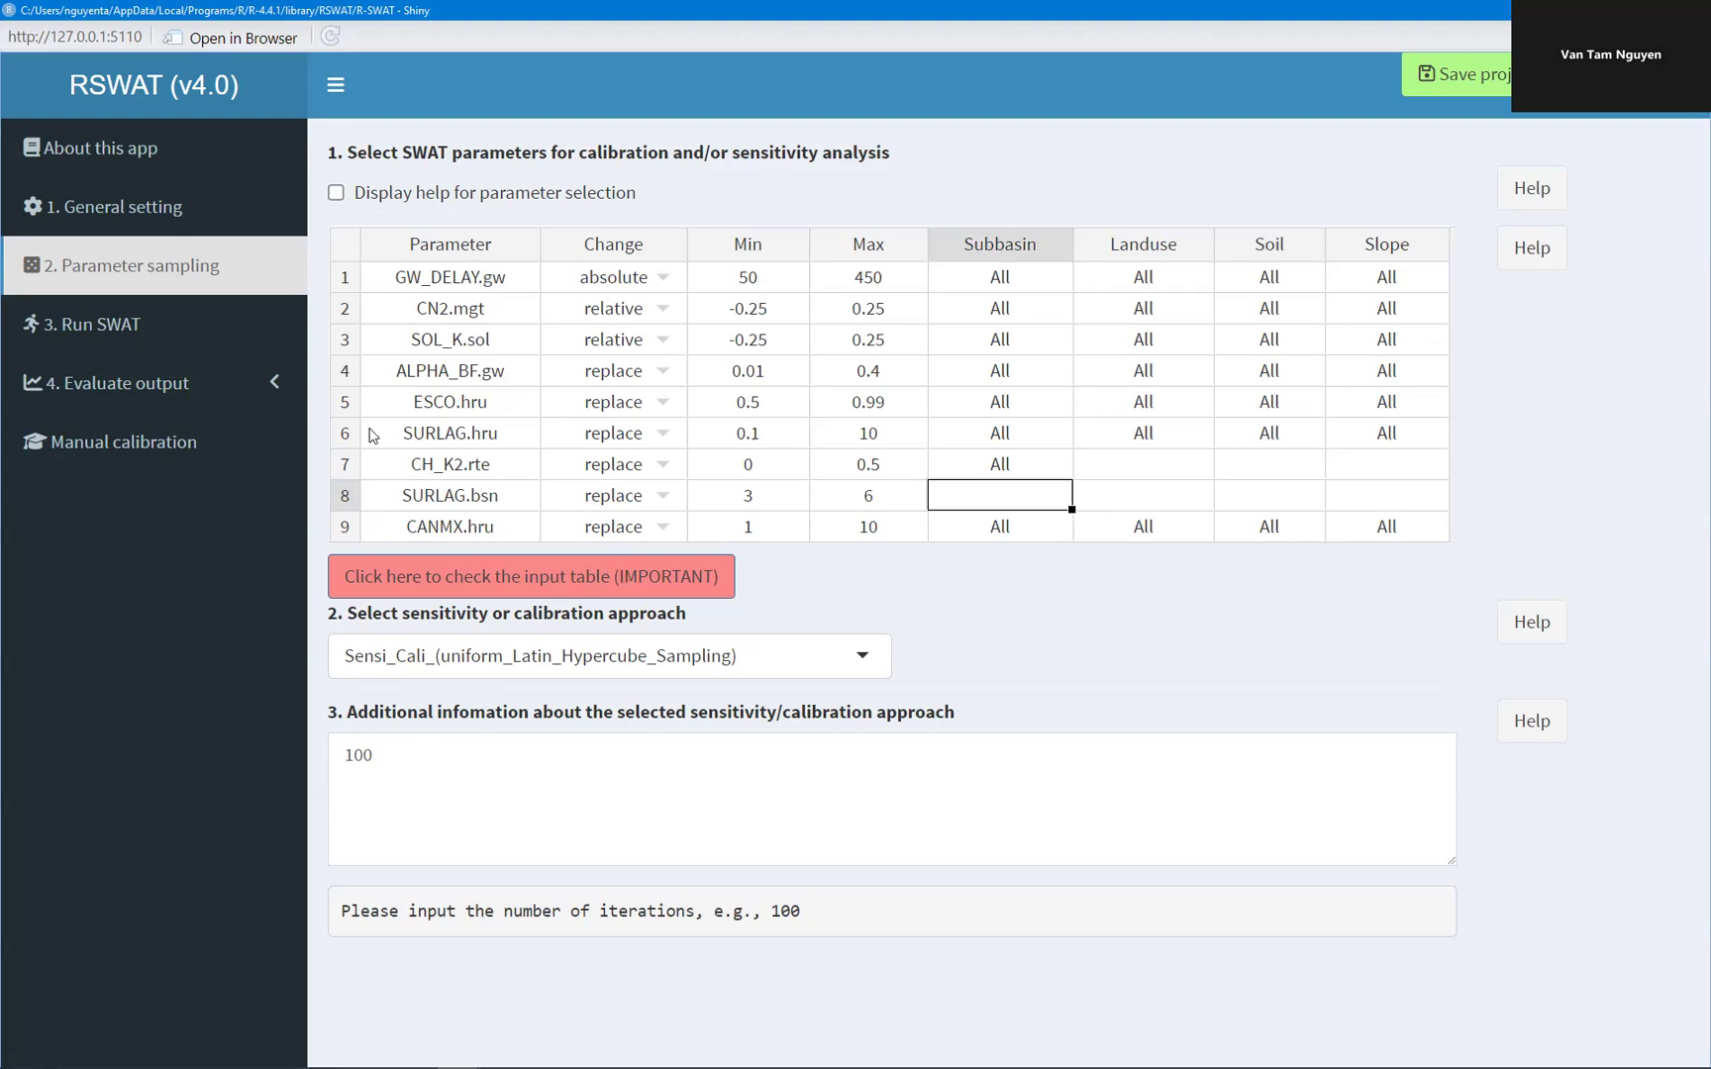
Delete the SURLAG.bsn row and run the parameter table input check
{"action": "left_click", "coordinate": [347, 493]}
{"action": "right_click", "coordinate": [348, 493]}
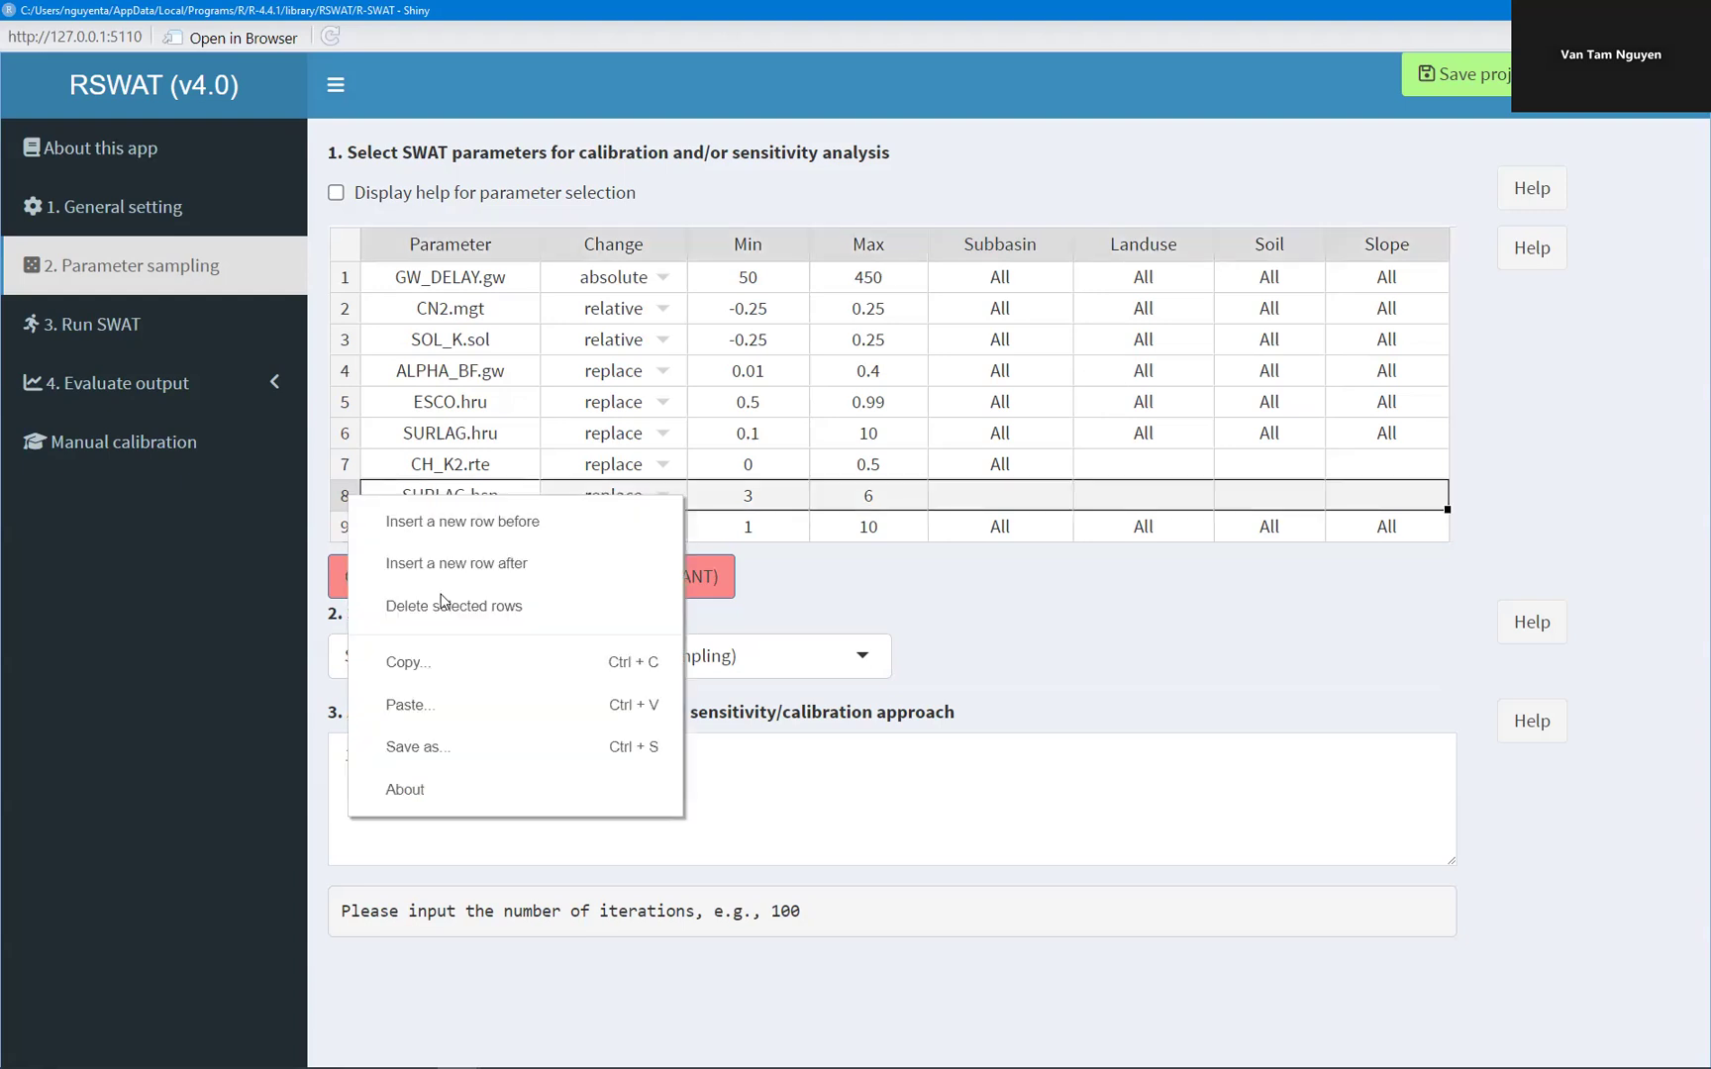
{"action": "left_click", "coordinate": [450, 607]}
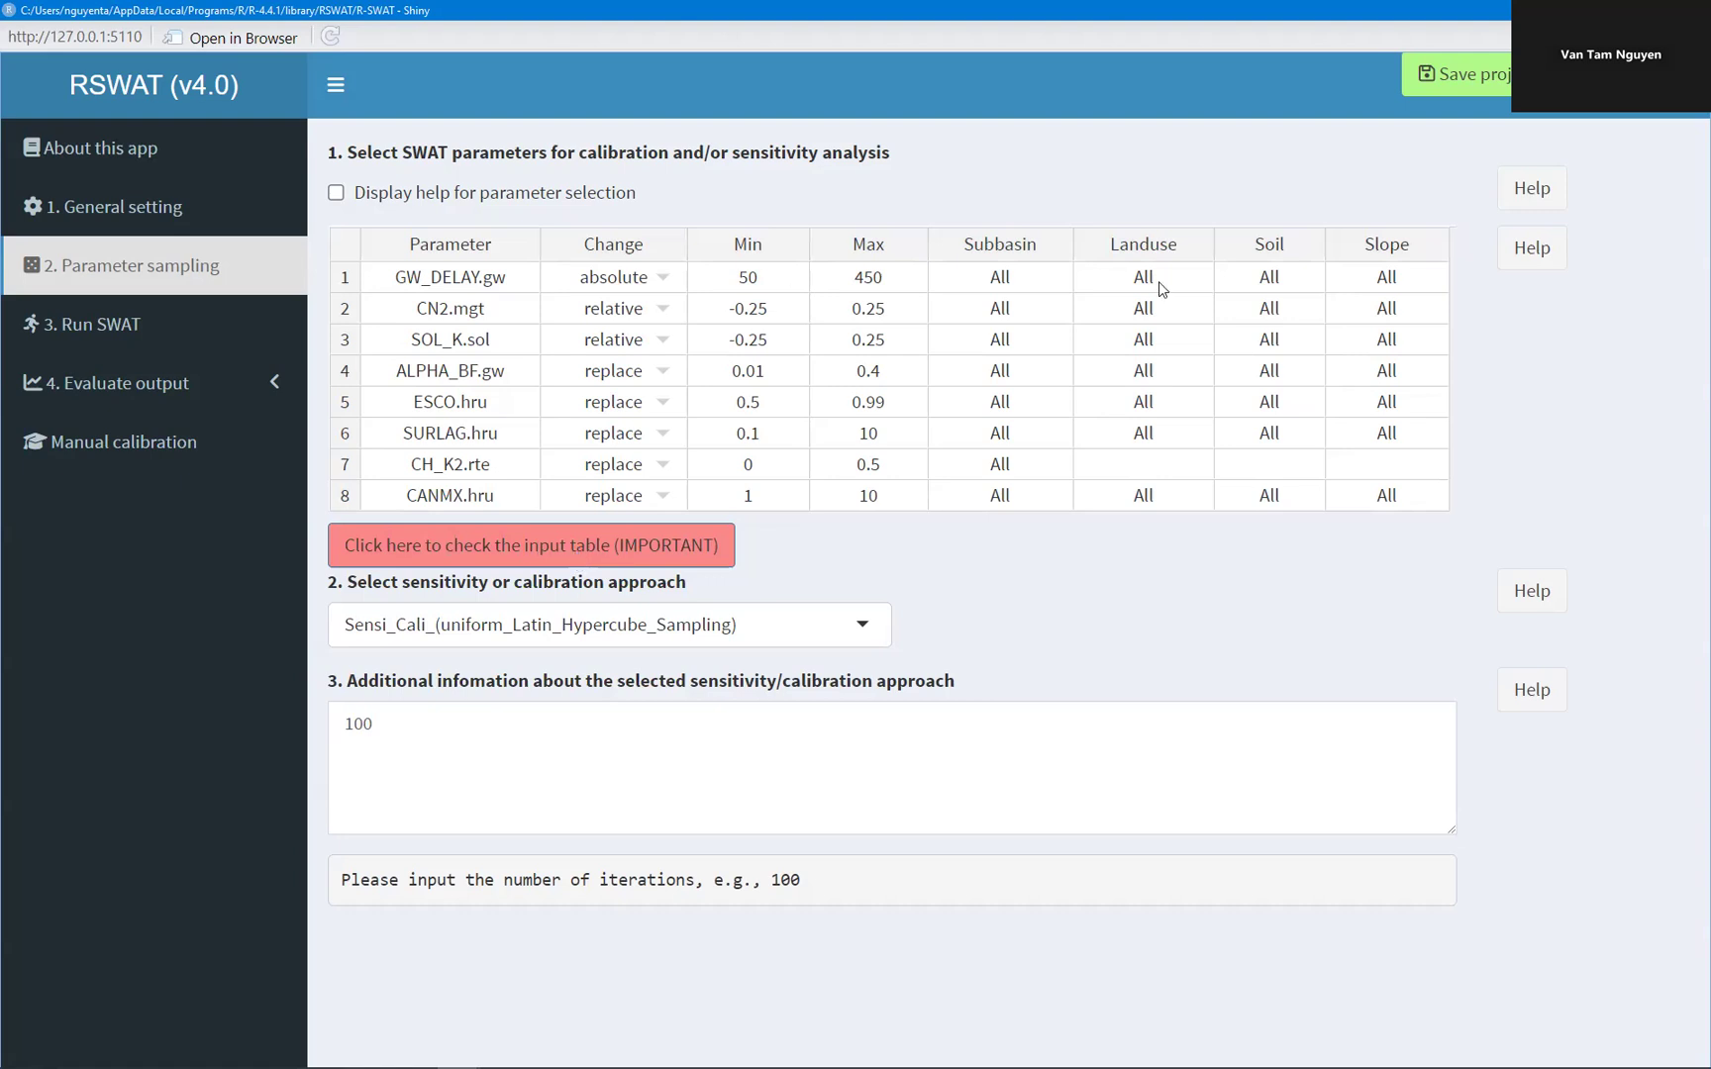
{"action": "left_click", "coordinate": [644, 558]}
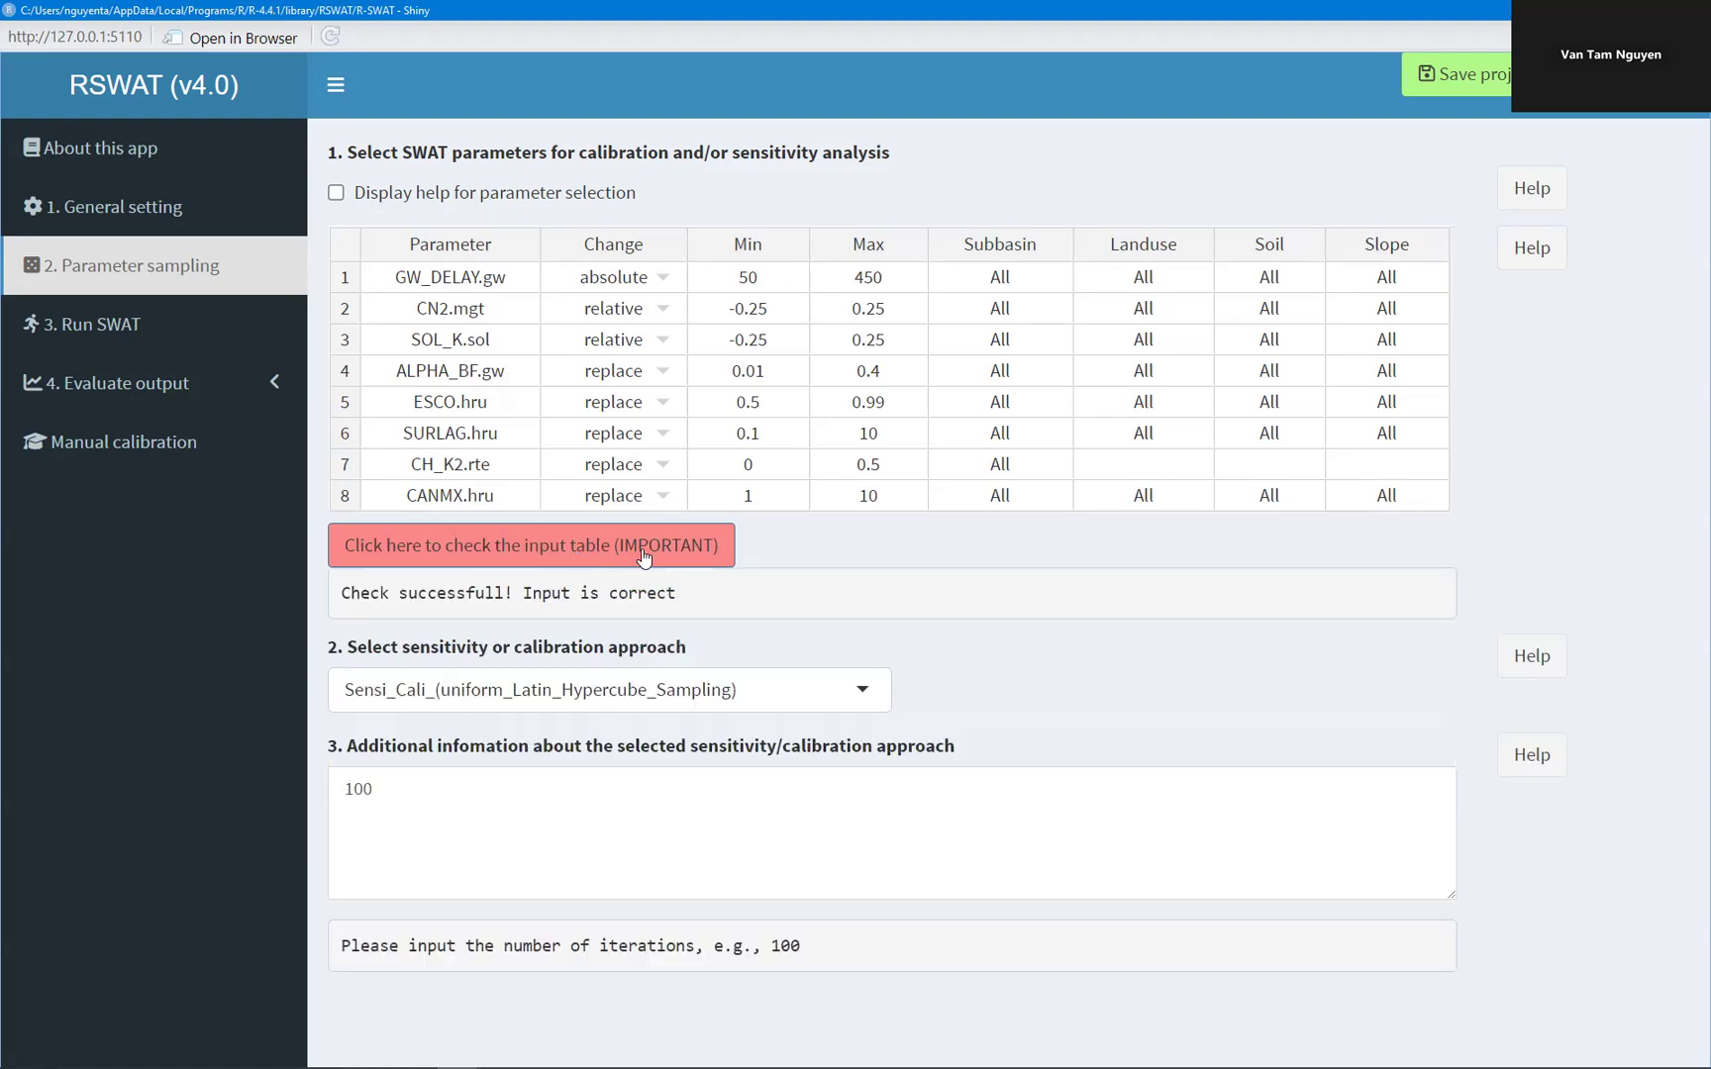
Enter asdfa as CANMX.hru's landuse and rerun the check to trigger the error
{"action": "left_click", "coordinate": [1153, 500]}
{"action": "type", "text": "asdfa"}
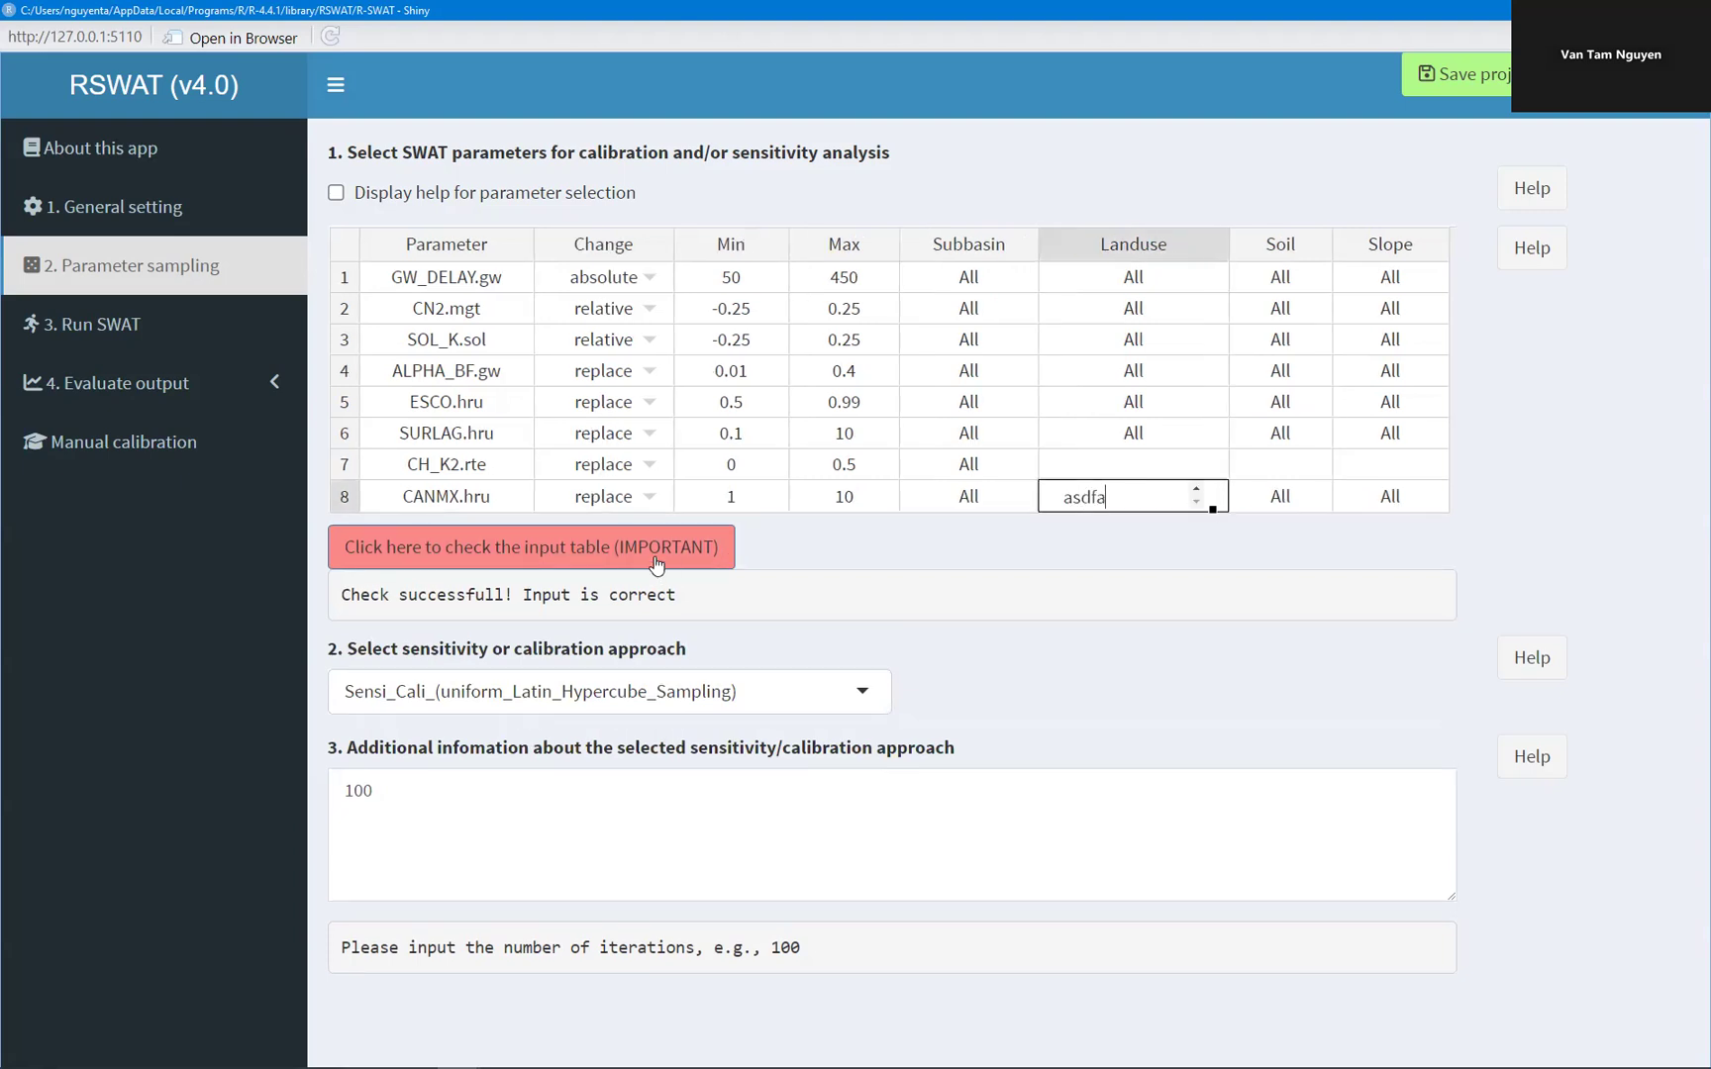
{"action": "left_click", "coordinate": [660, 562]}
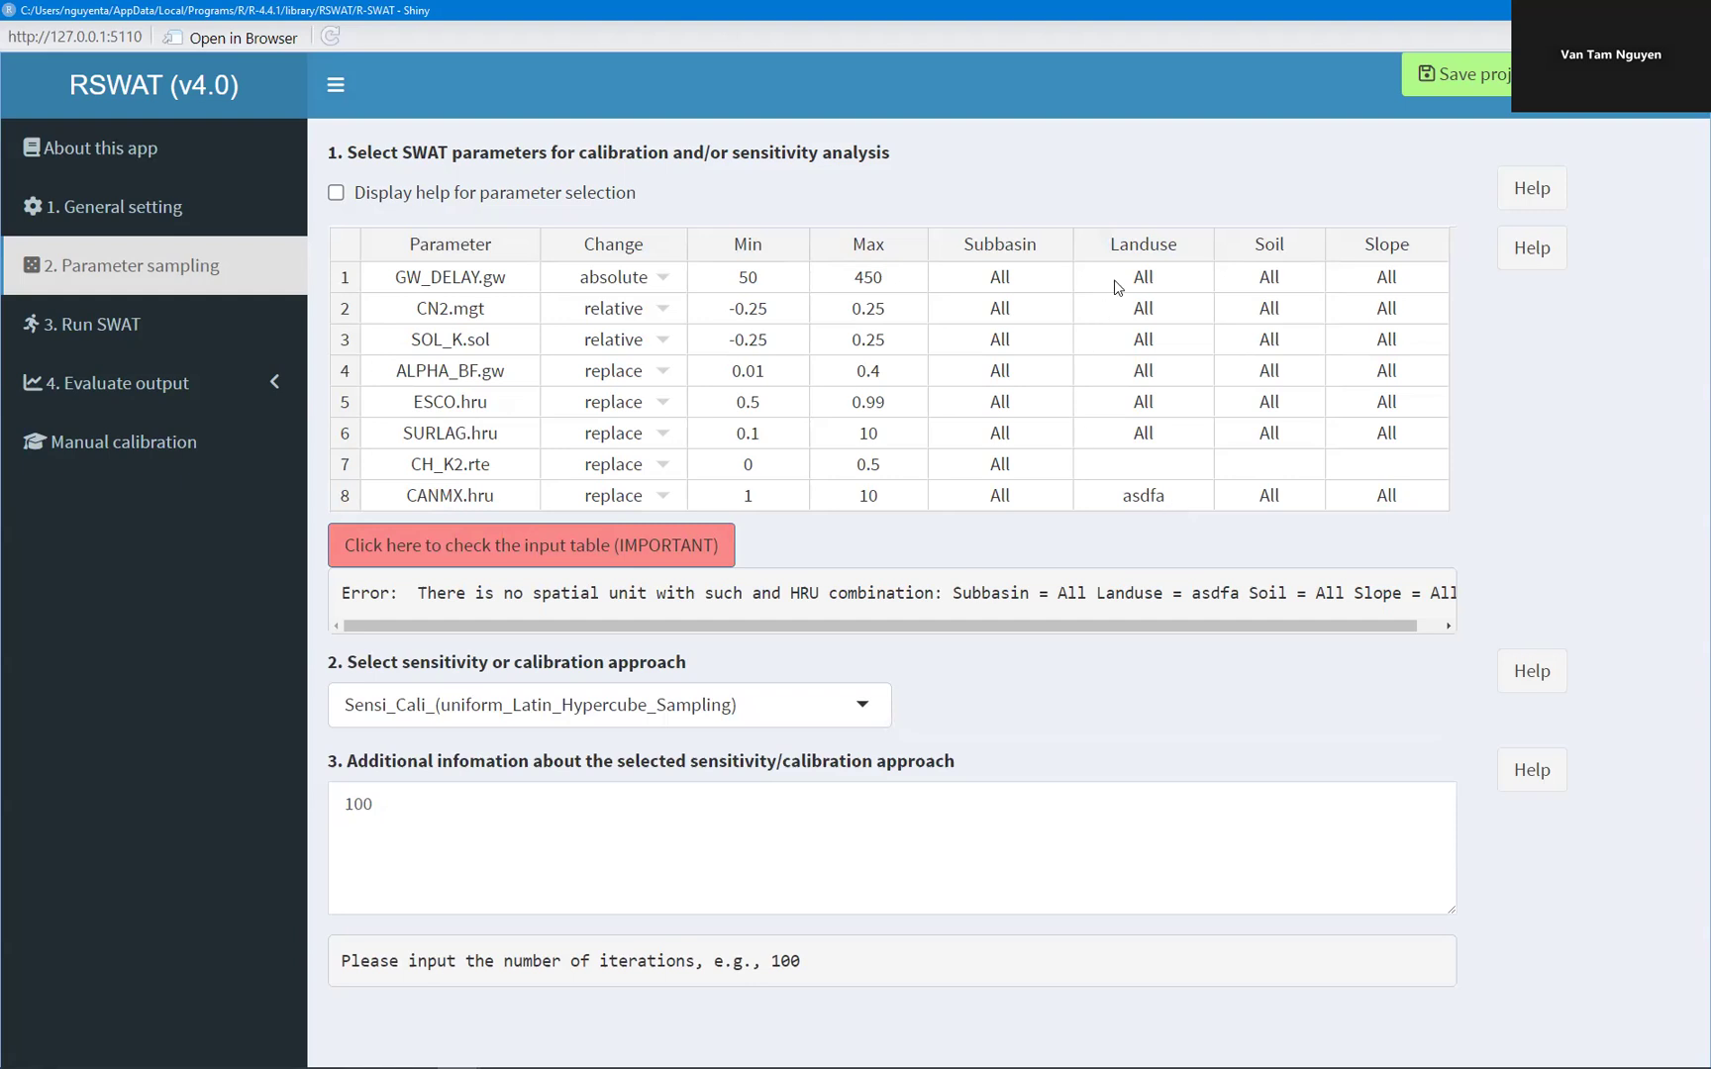
Paste FRSE from the parameter help reference into CANMX.hru's Landuse cell
{"action": "left_click", "coordinate": [337, 194]}
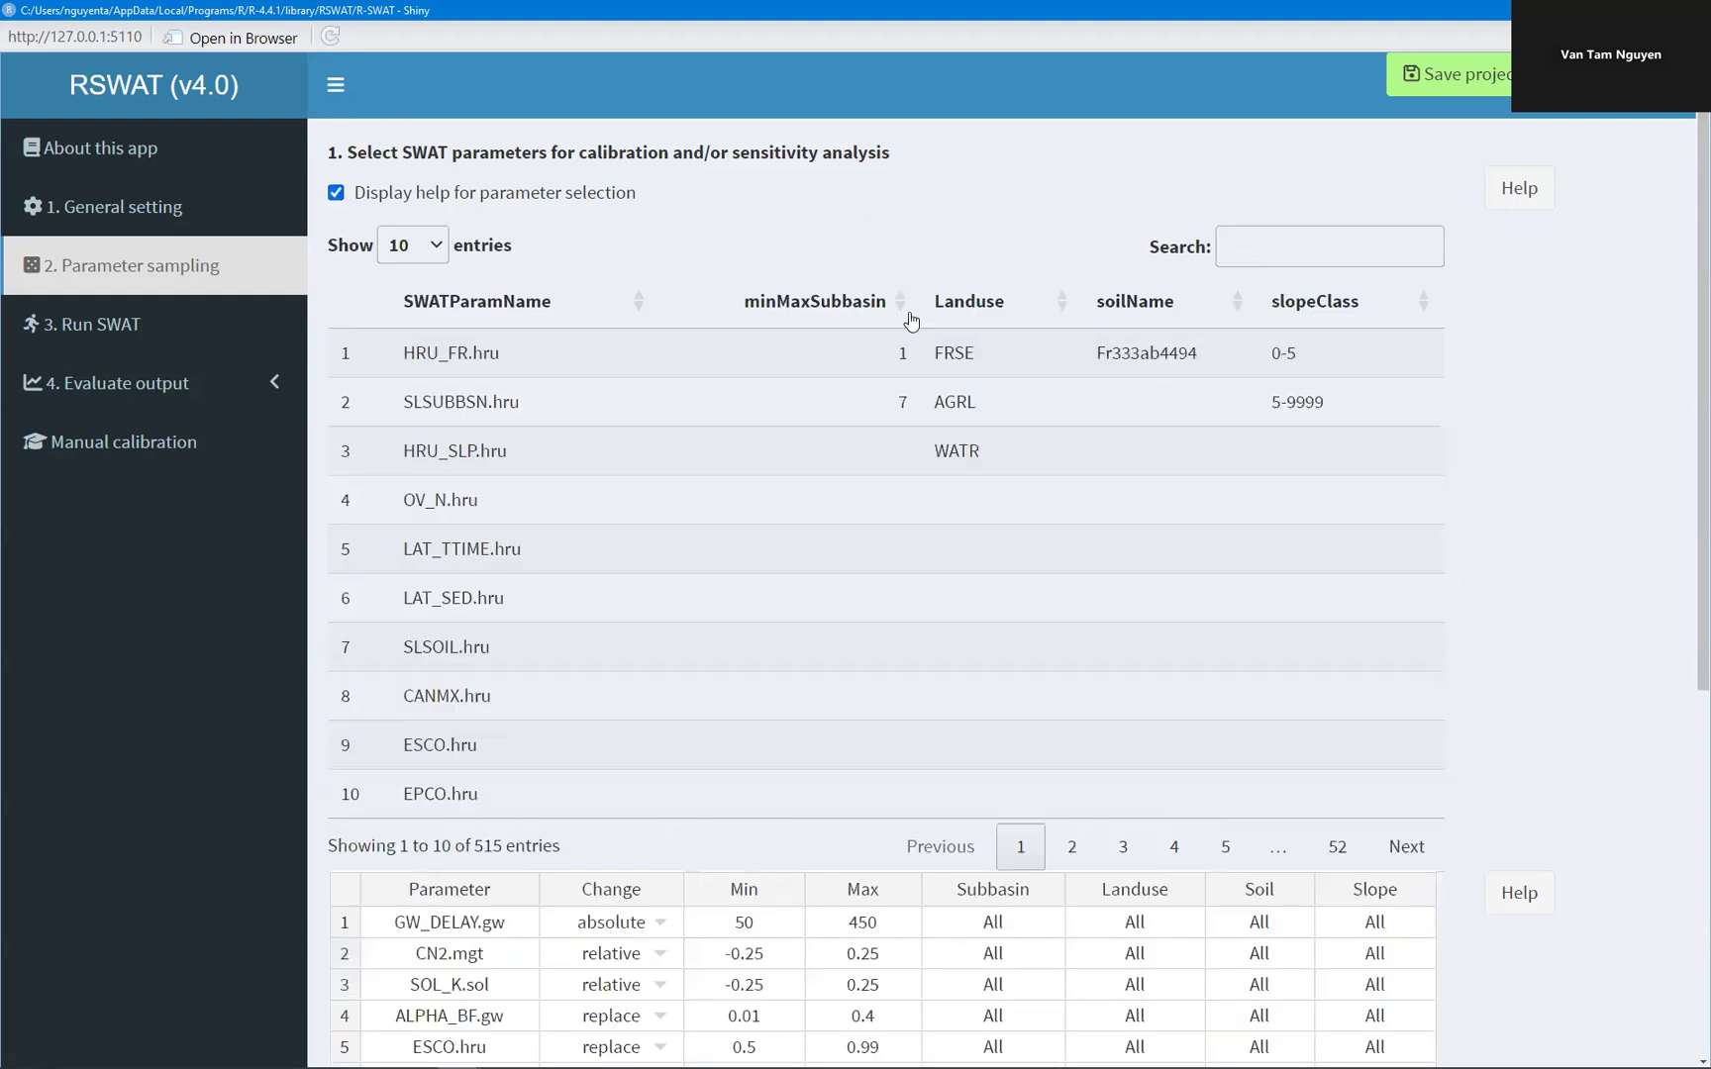
{"action": "scroll", "coordinate": [946, 297], "scroll_direction": "down", "scroll_amount": 1}
{"action": "scroll", "coordinate": [947, 271], "scroll_direction": "down", "scroll_amount": 2}
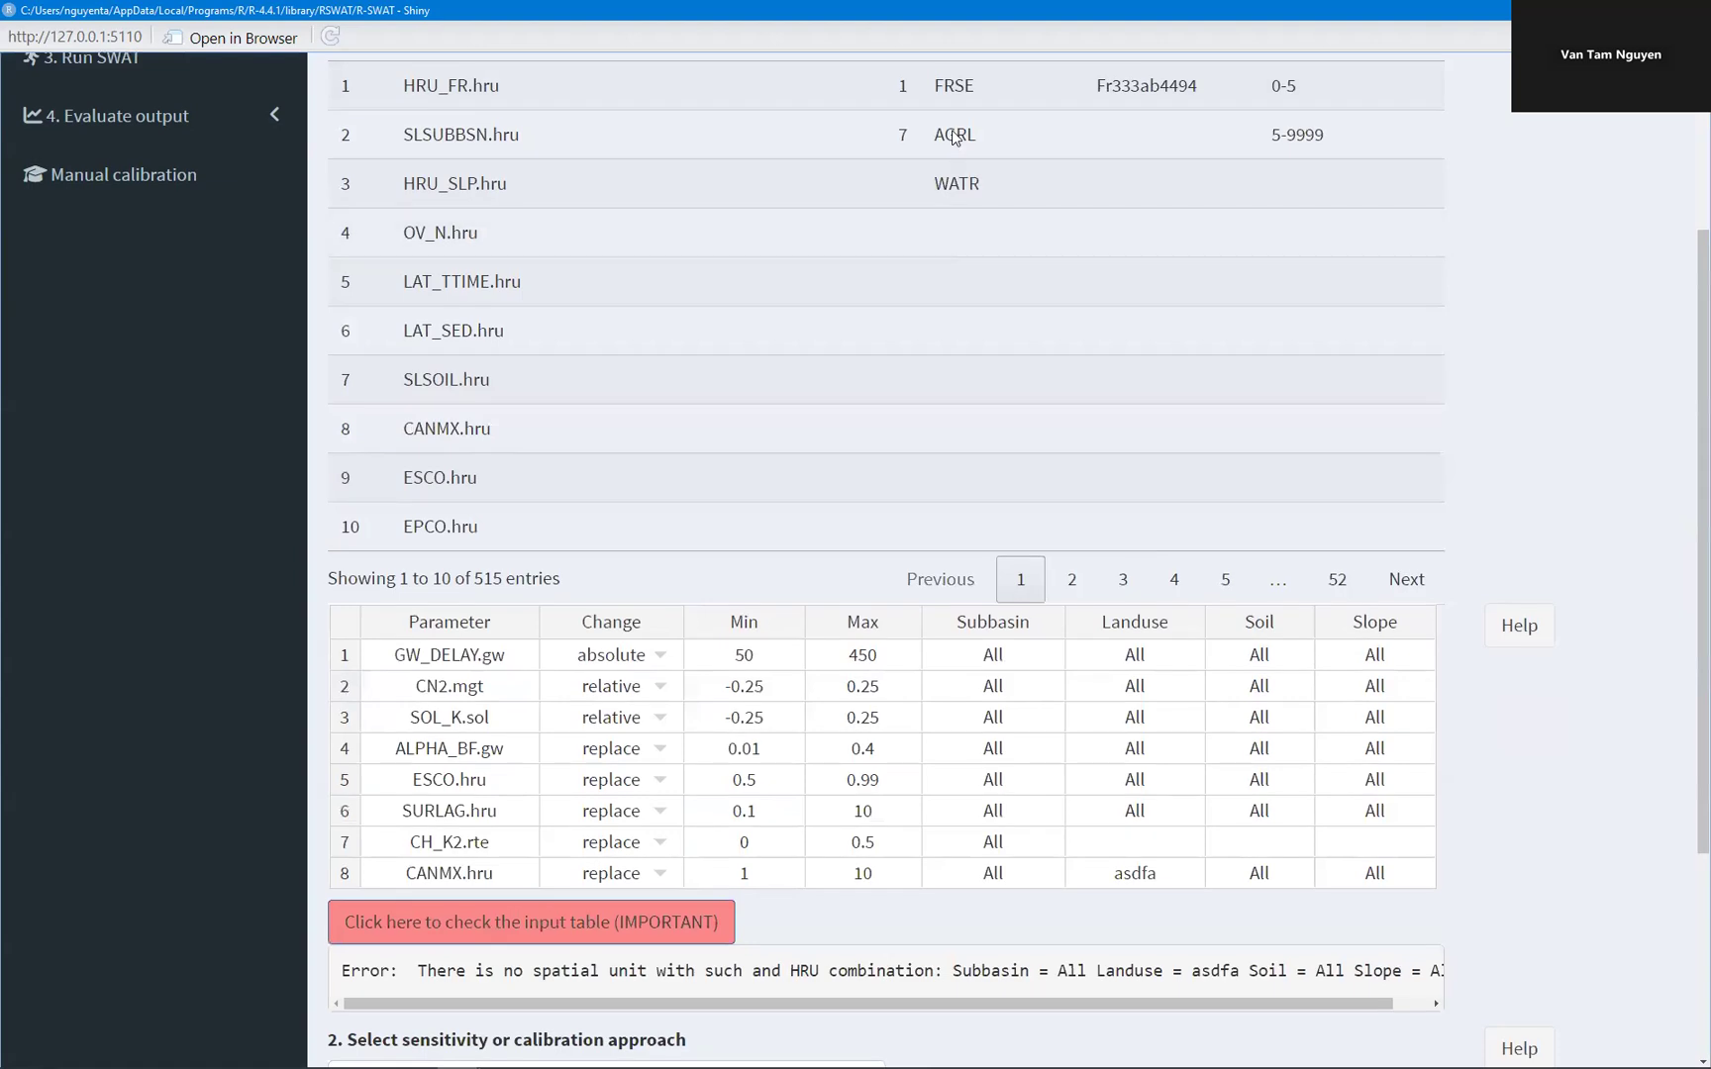
{"action": "left_click_drag", "start_coordinate": [931, 92], "coordinate": [973, 92]}
{"action": "key", "text": "ctrl+c"}
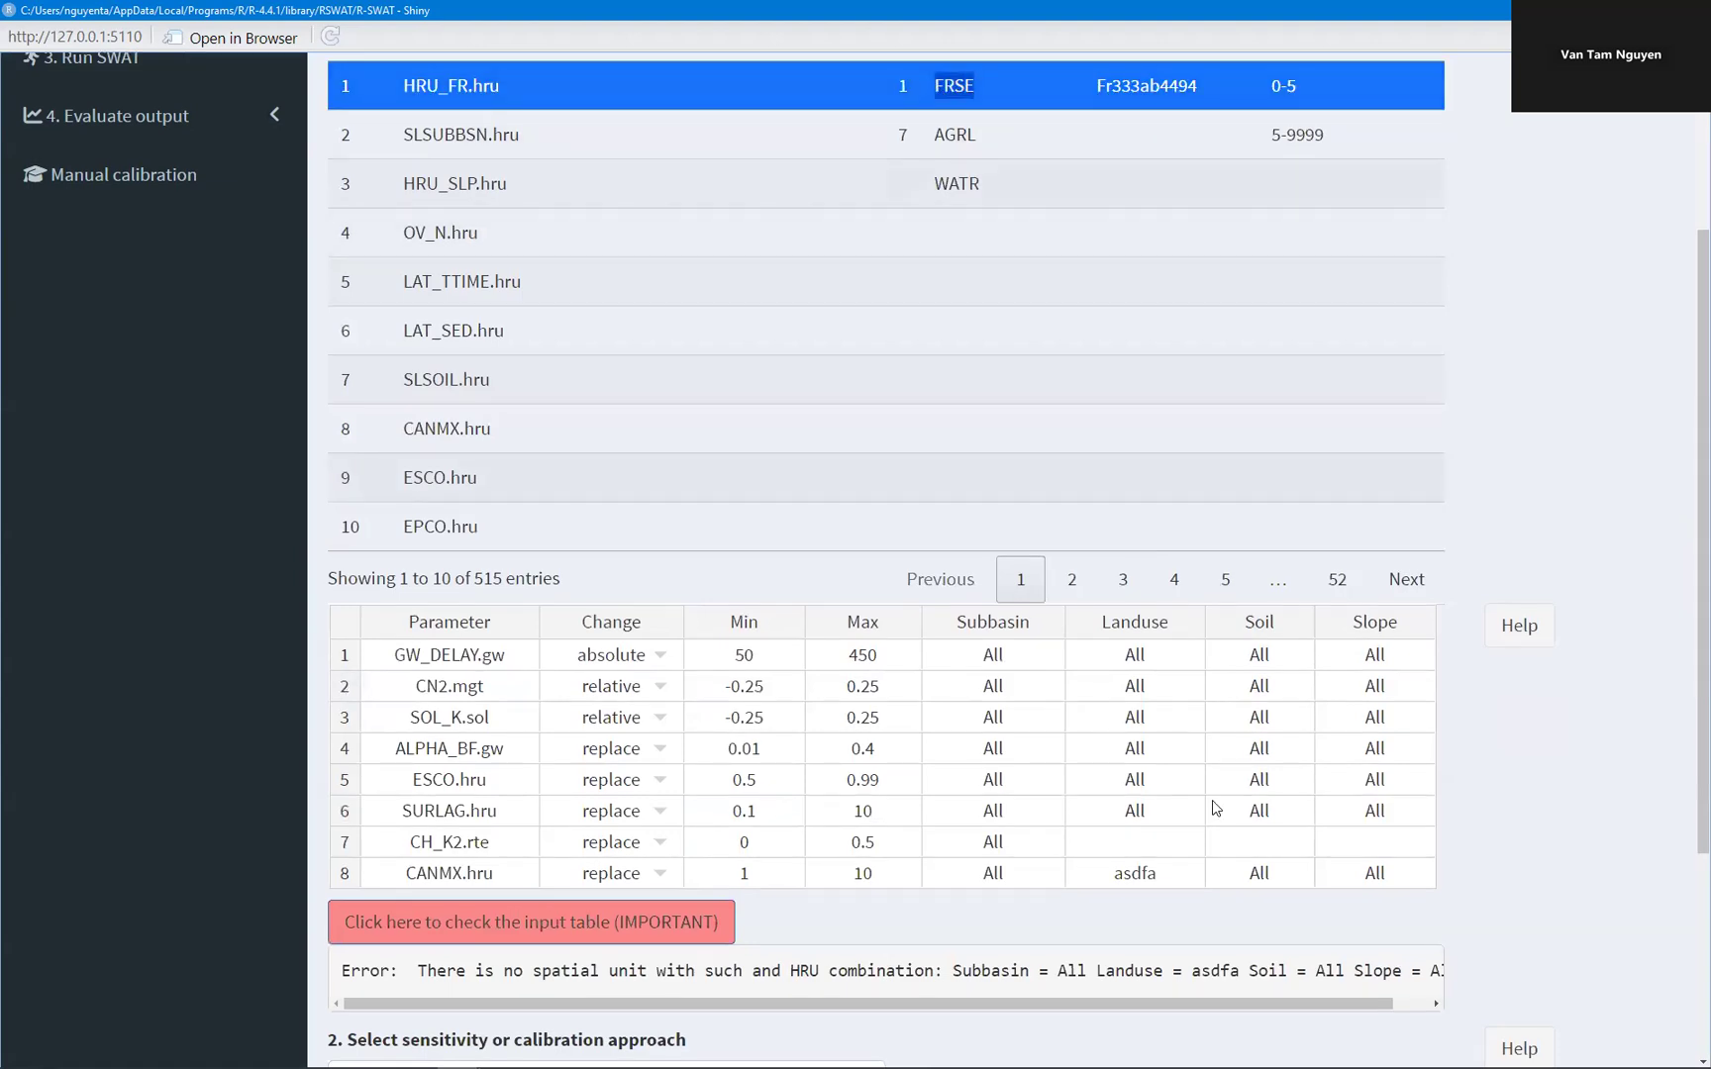
{"action": "left_click", "coordinate": [1156, 877]}
{"action": "key", "text": "ctrl+v"}
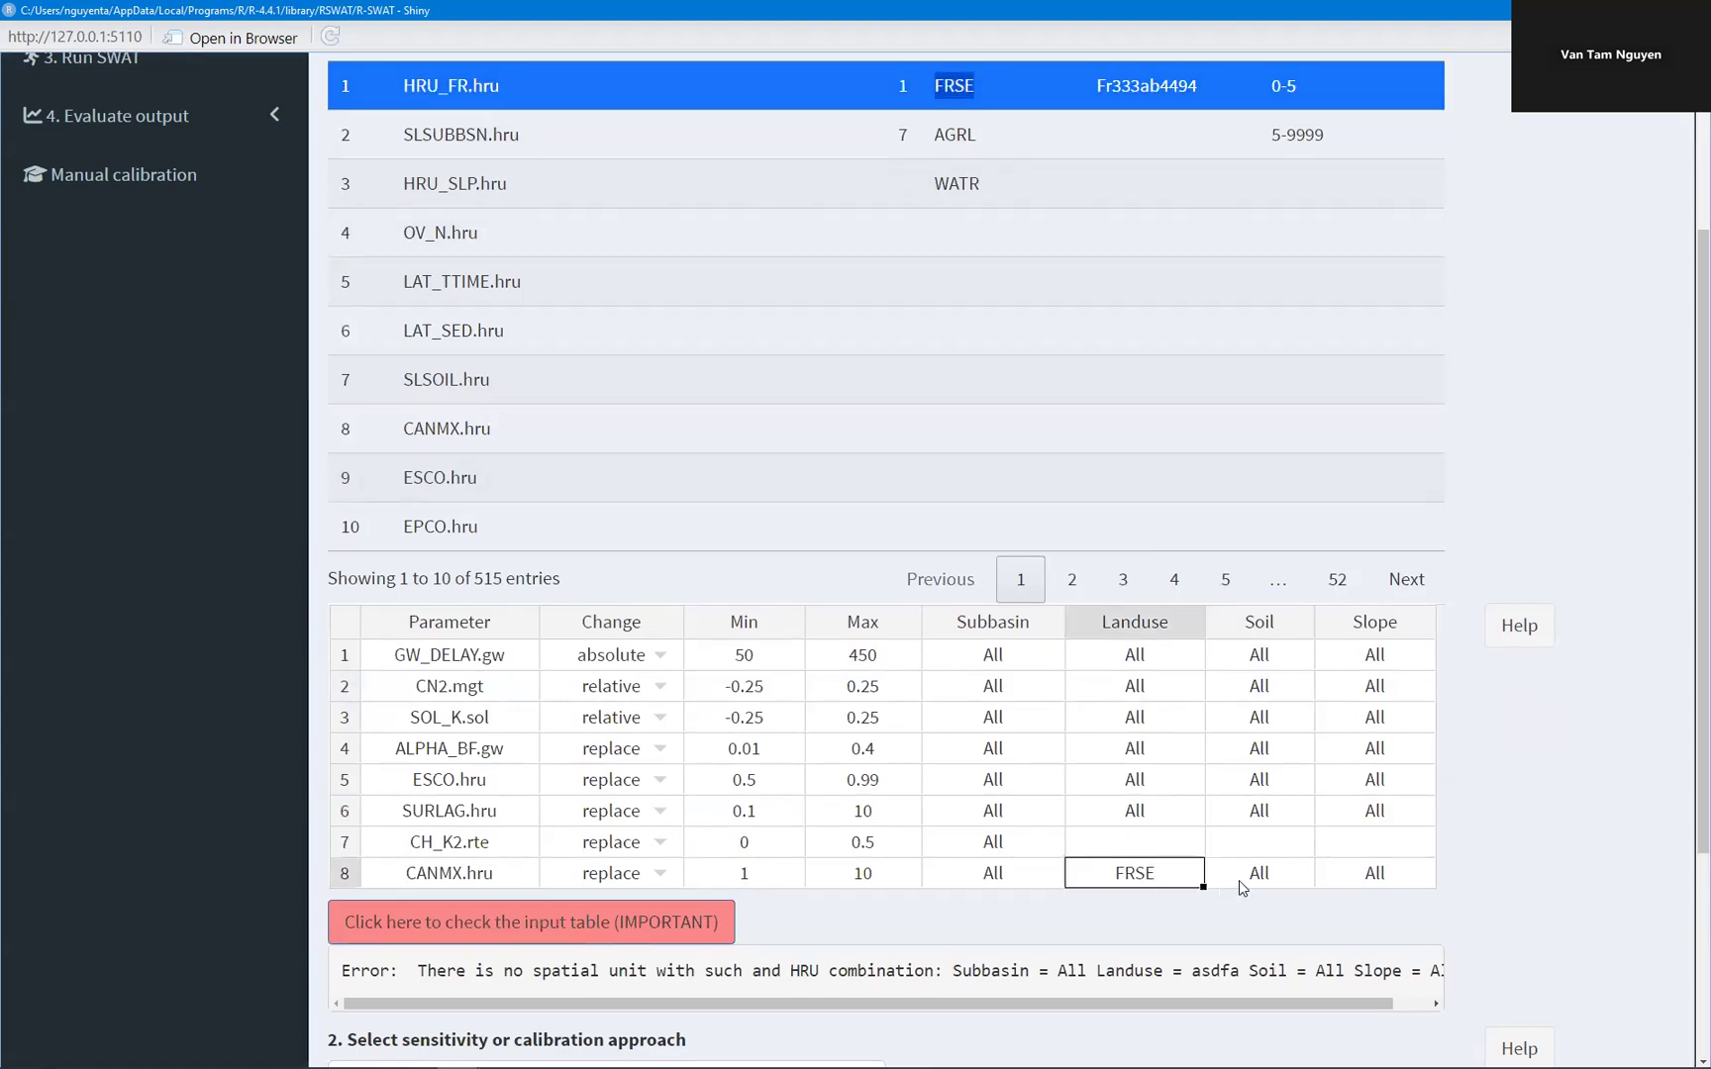
{"action": "double_click", "coordinate": [1191, 880]}
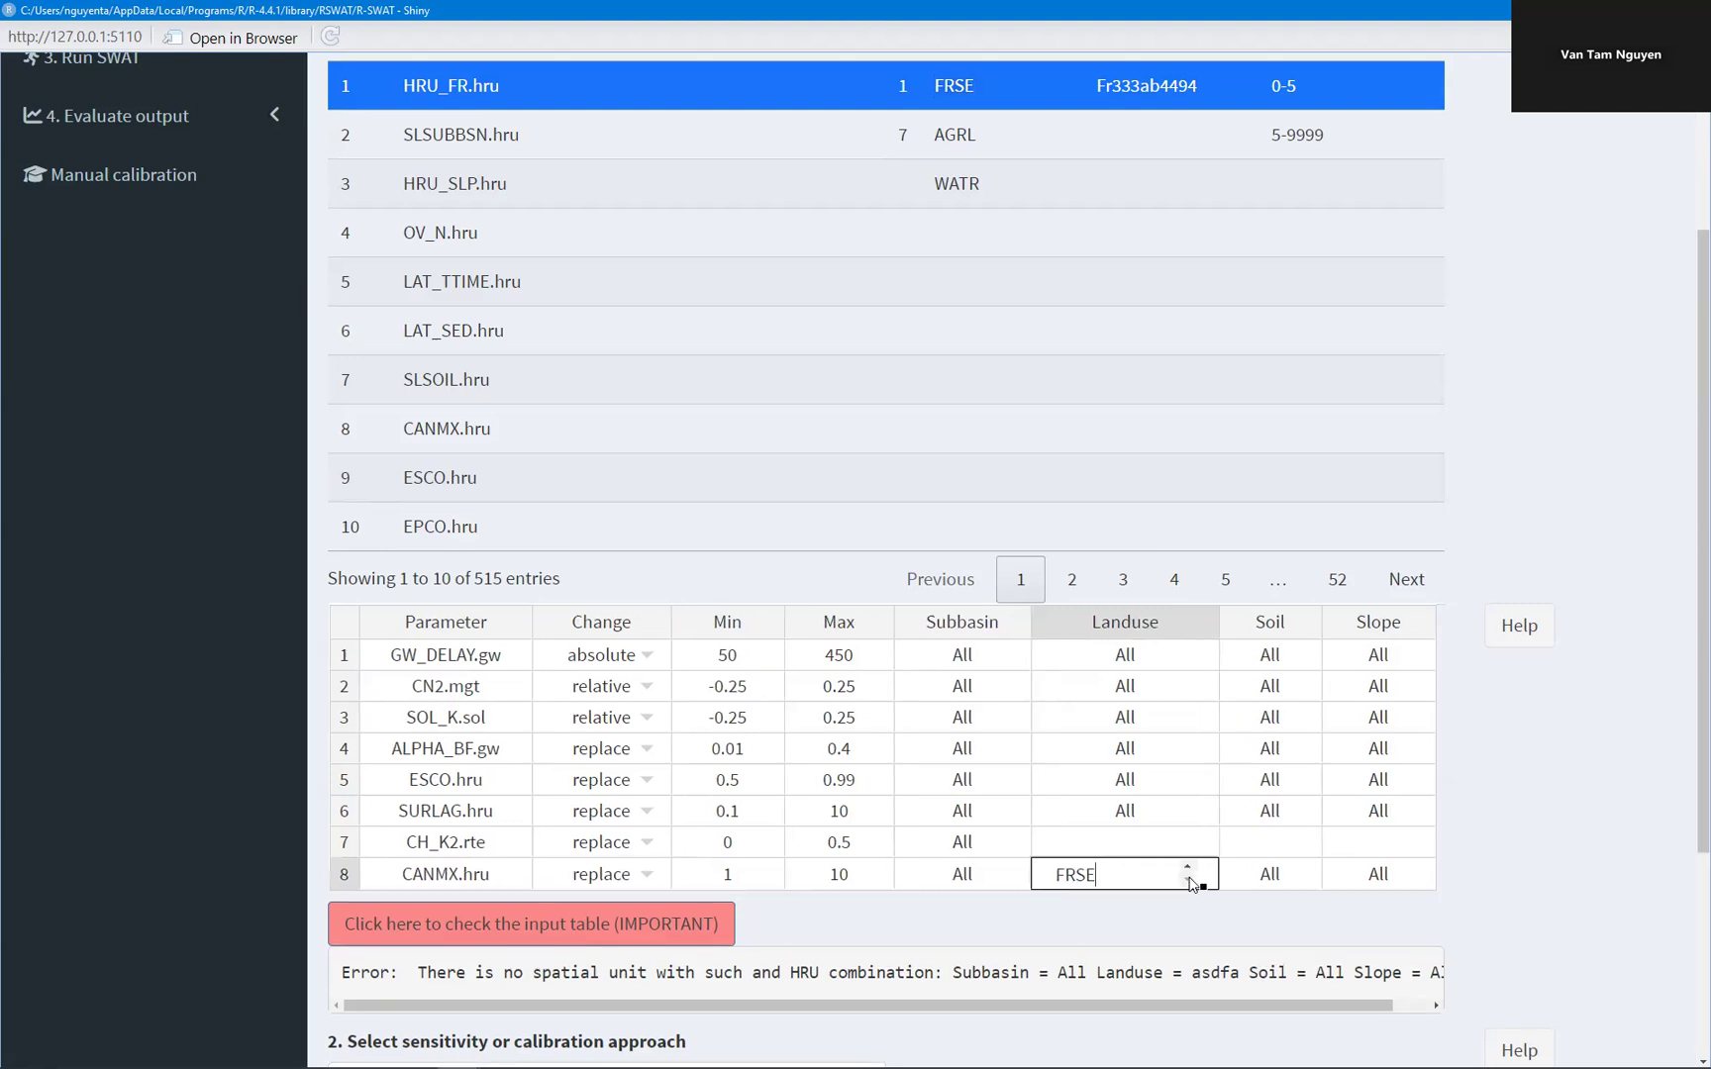
{"action": "type", "text": ","}
Append AGRL to CANMX.hru's landuse and confirm the table passes the input check
{"action": "double_click", "coordinate": [945, 135]}
{"action": "key", "text": "ctrl+c"}
{"action": "double_click", "coordinate": [1160, 879]}
{"action": "key", "text": "ctrl+v"}
{"action": "scroll", "coordinate": [464, 291], "scroll_direction": "up", "scroll_amount": 3}
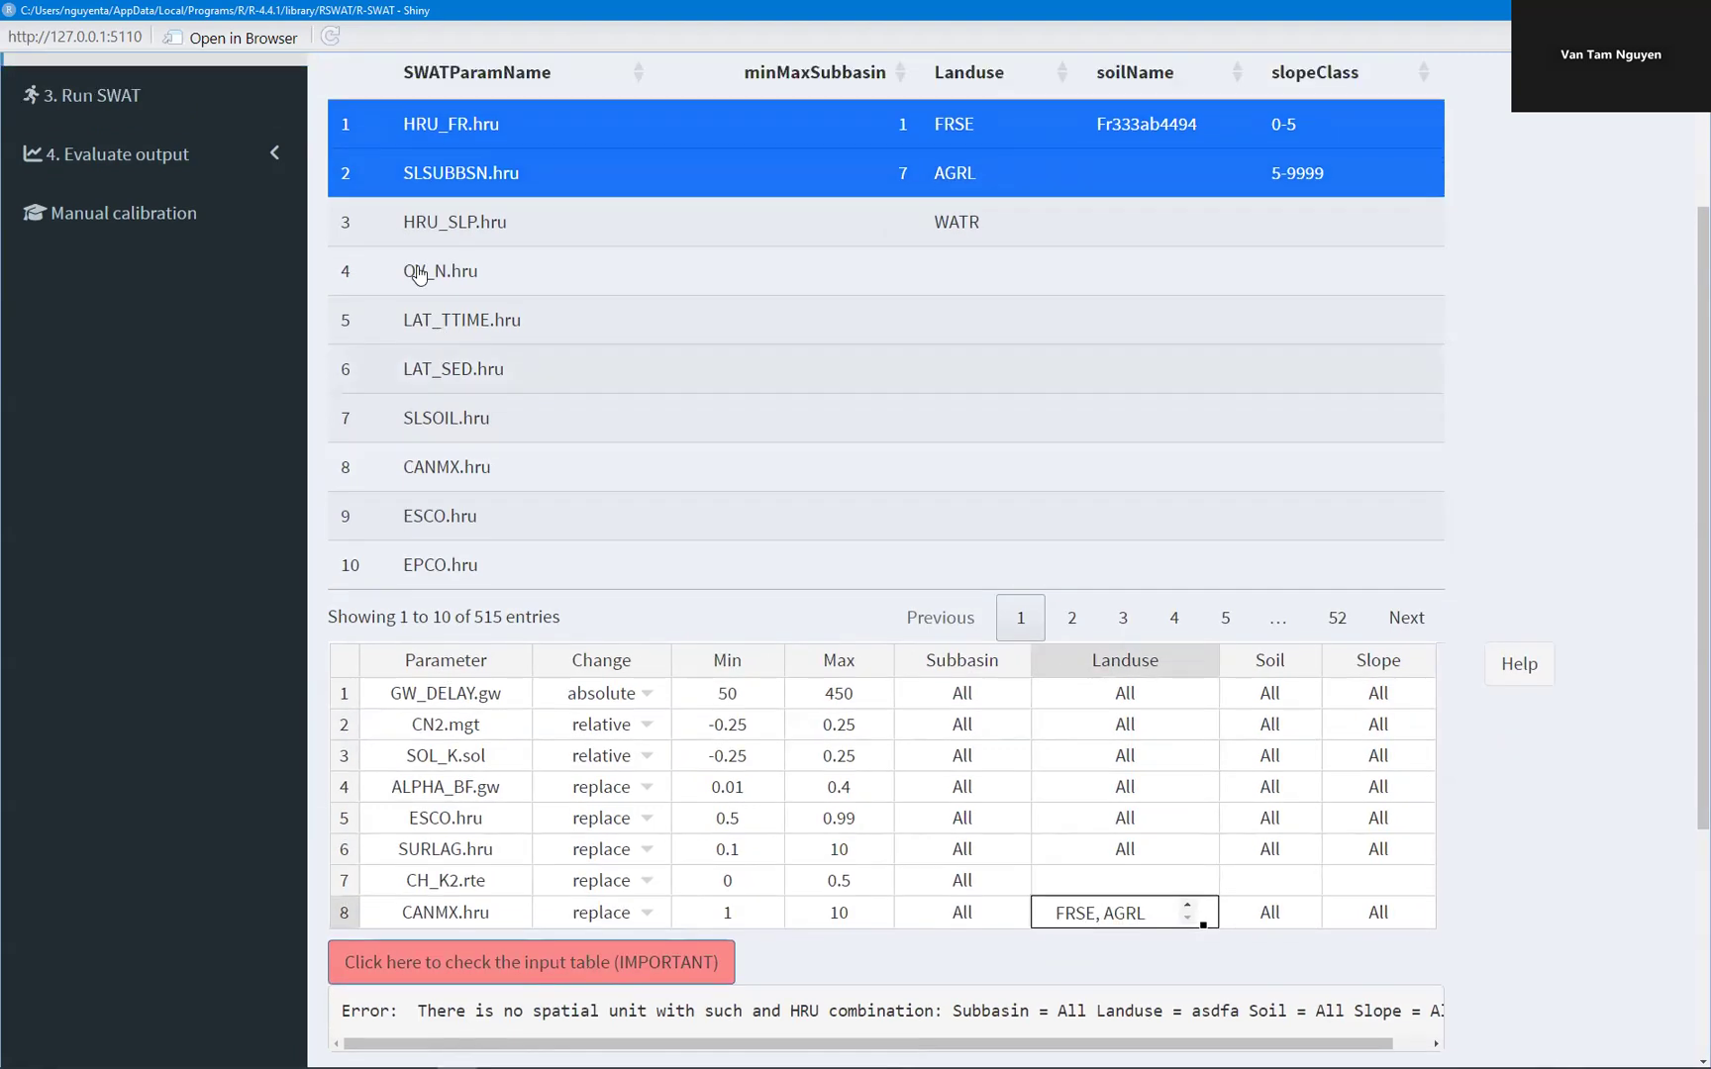
{"action": "left_click", "coordinate": [336, 193]}
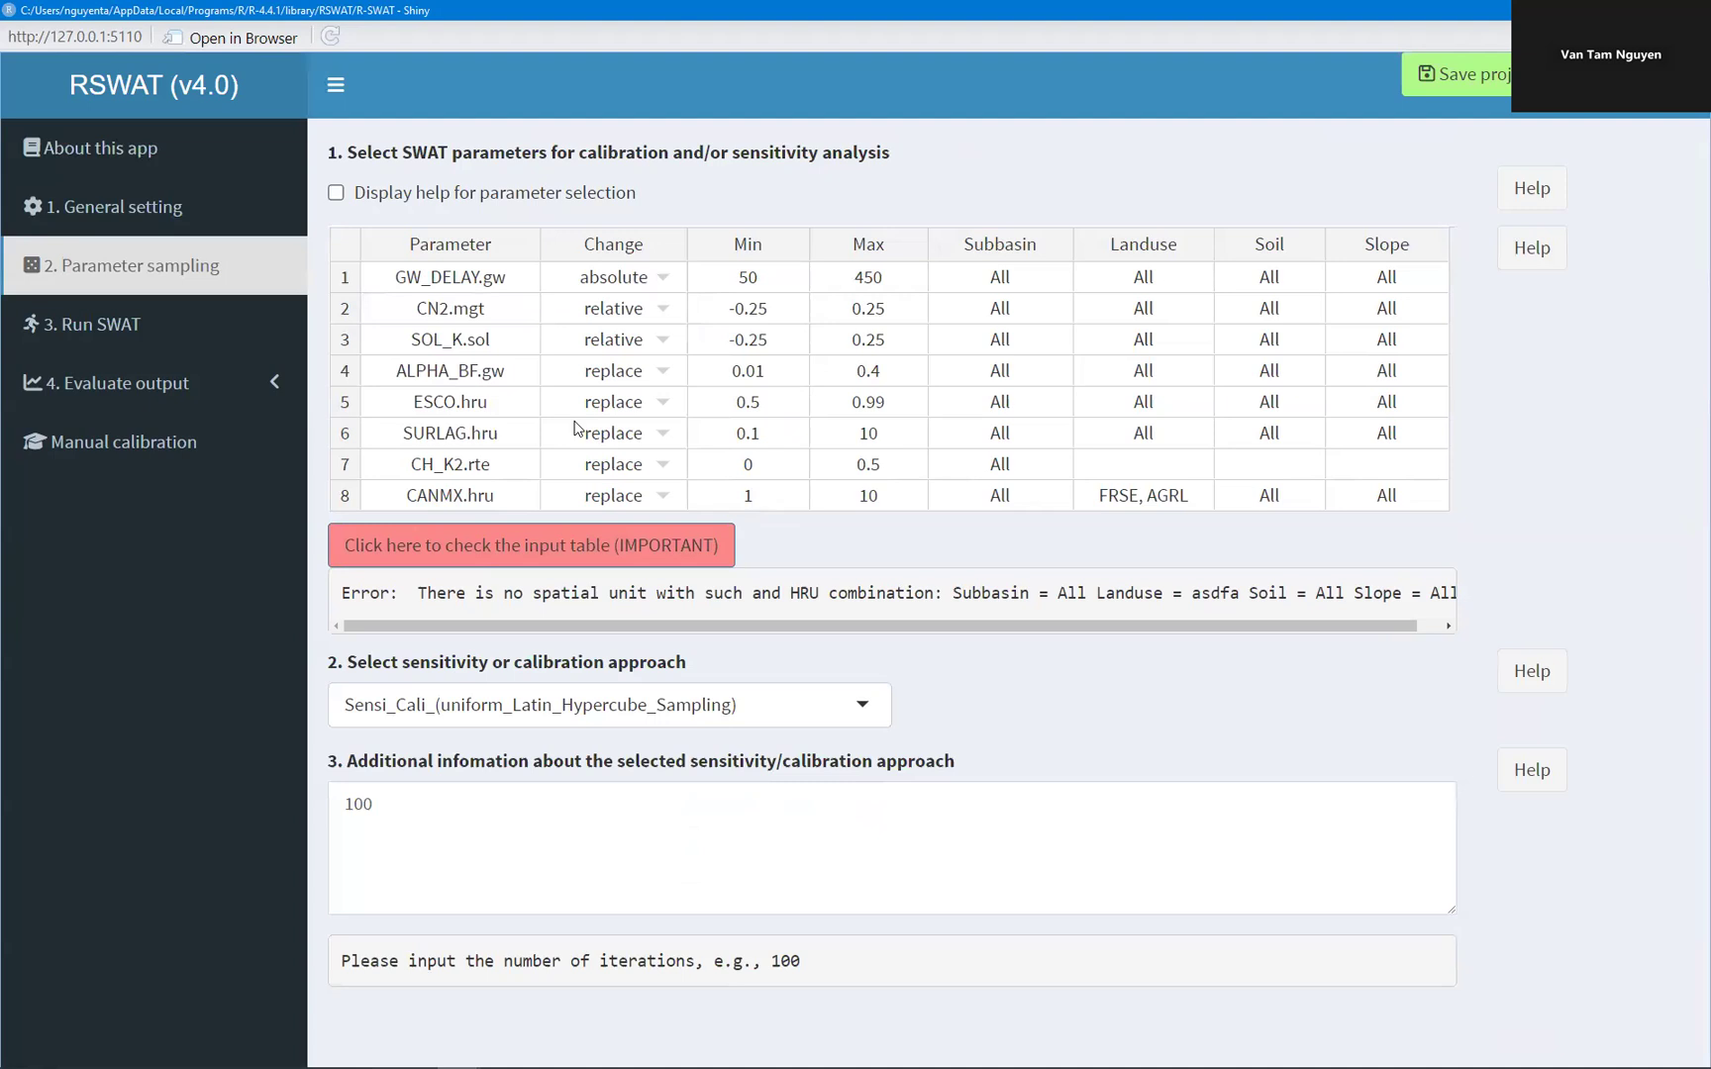
{"action": "left_click", "coordinate": [606, 555]}
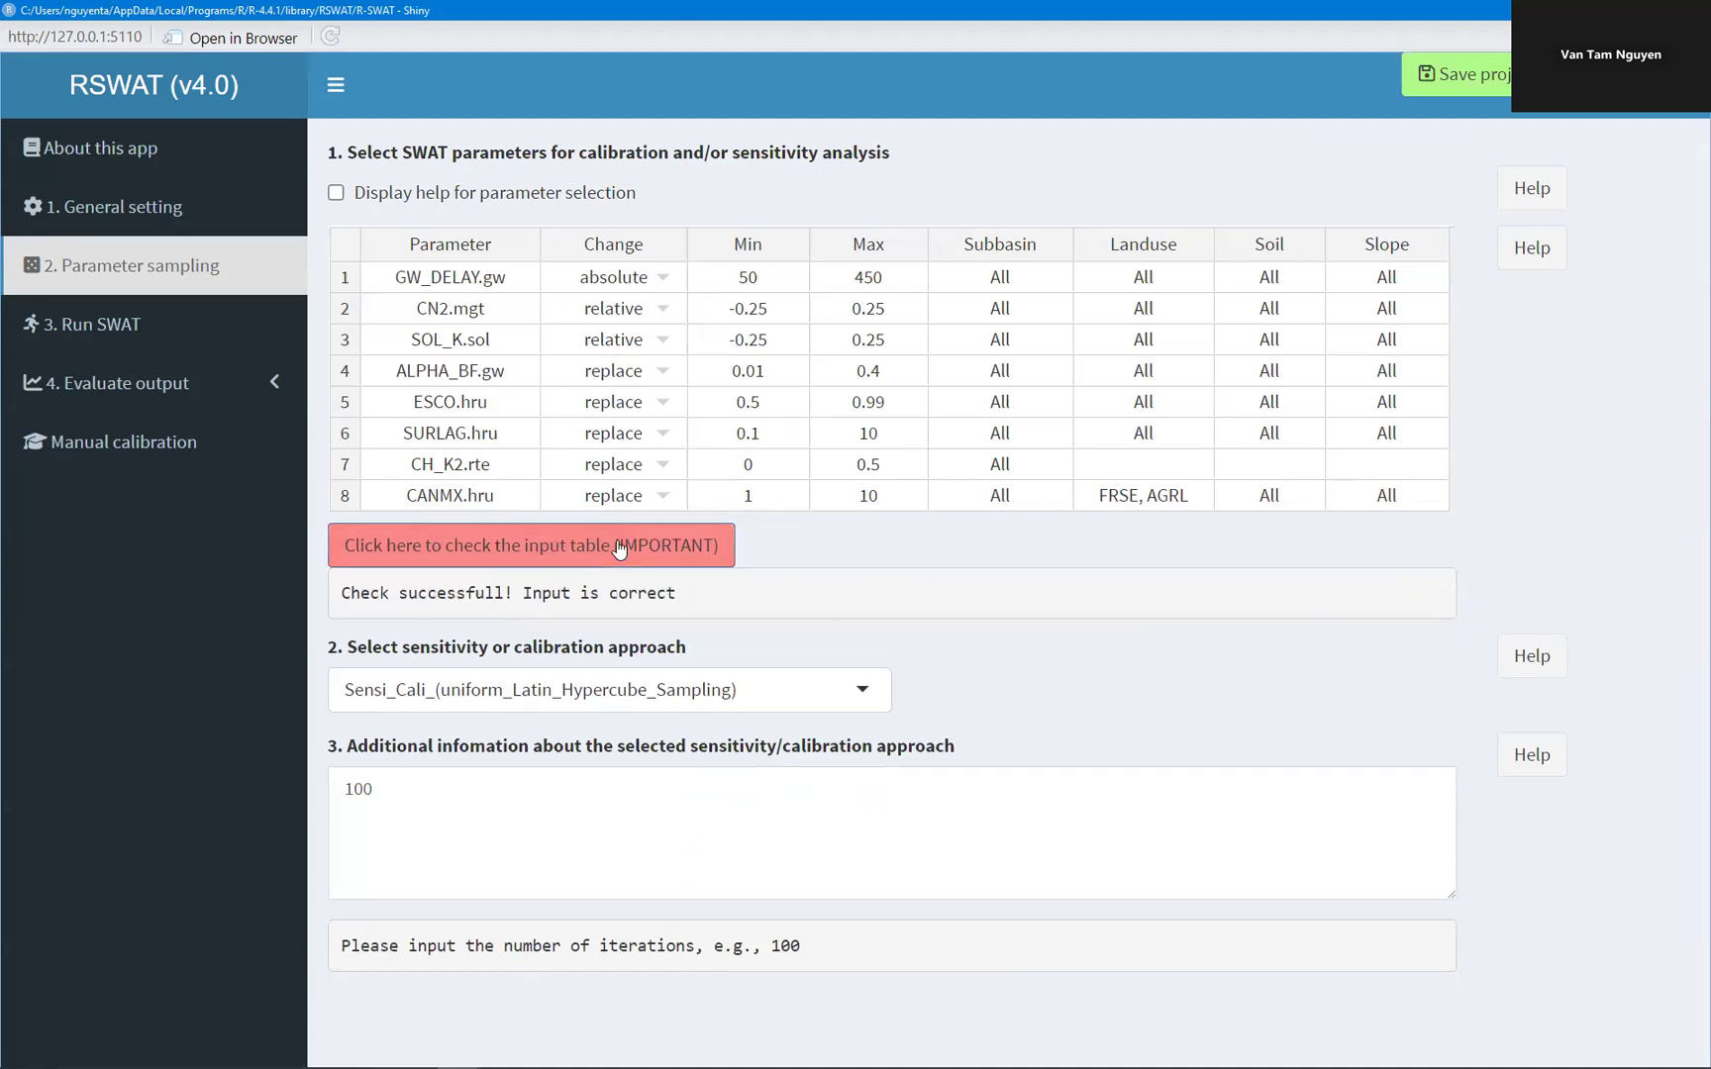
Reset CANMX.hru's landuse to All
{"action": "left_click", "coordinate": [1136, 507]}
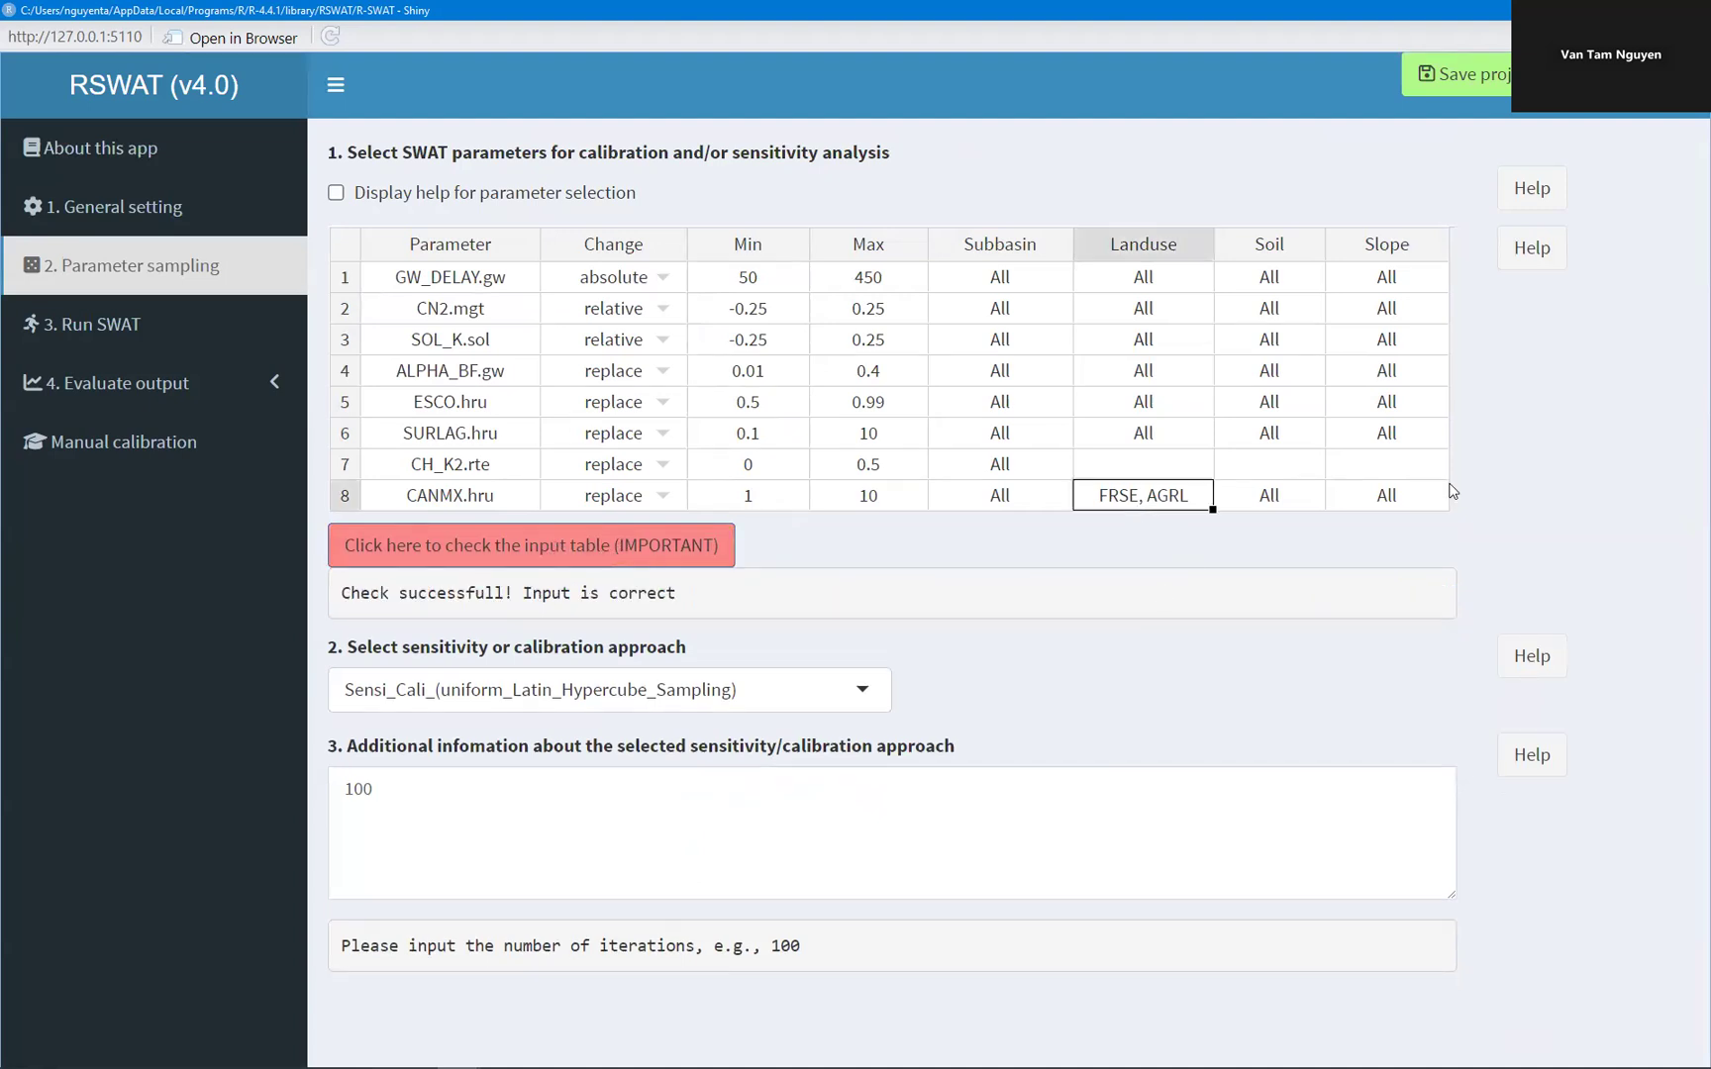
{"action": "type", "text": "Al"}
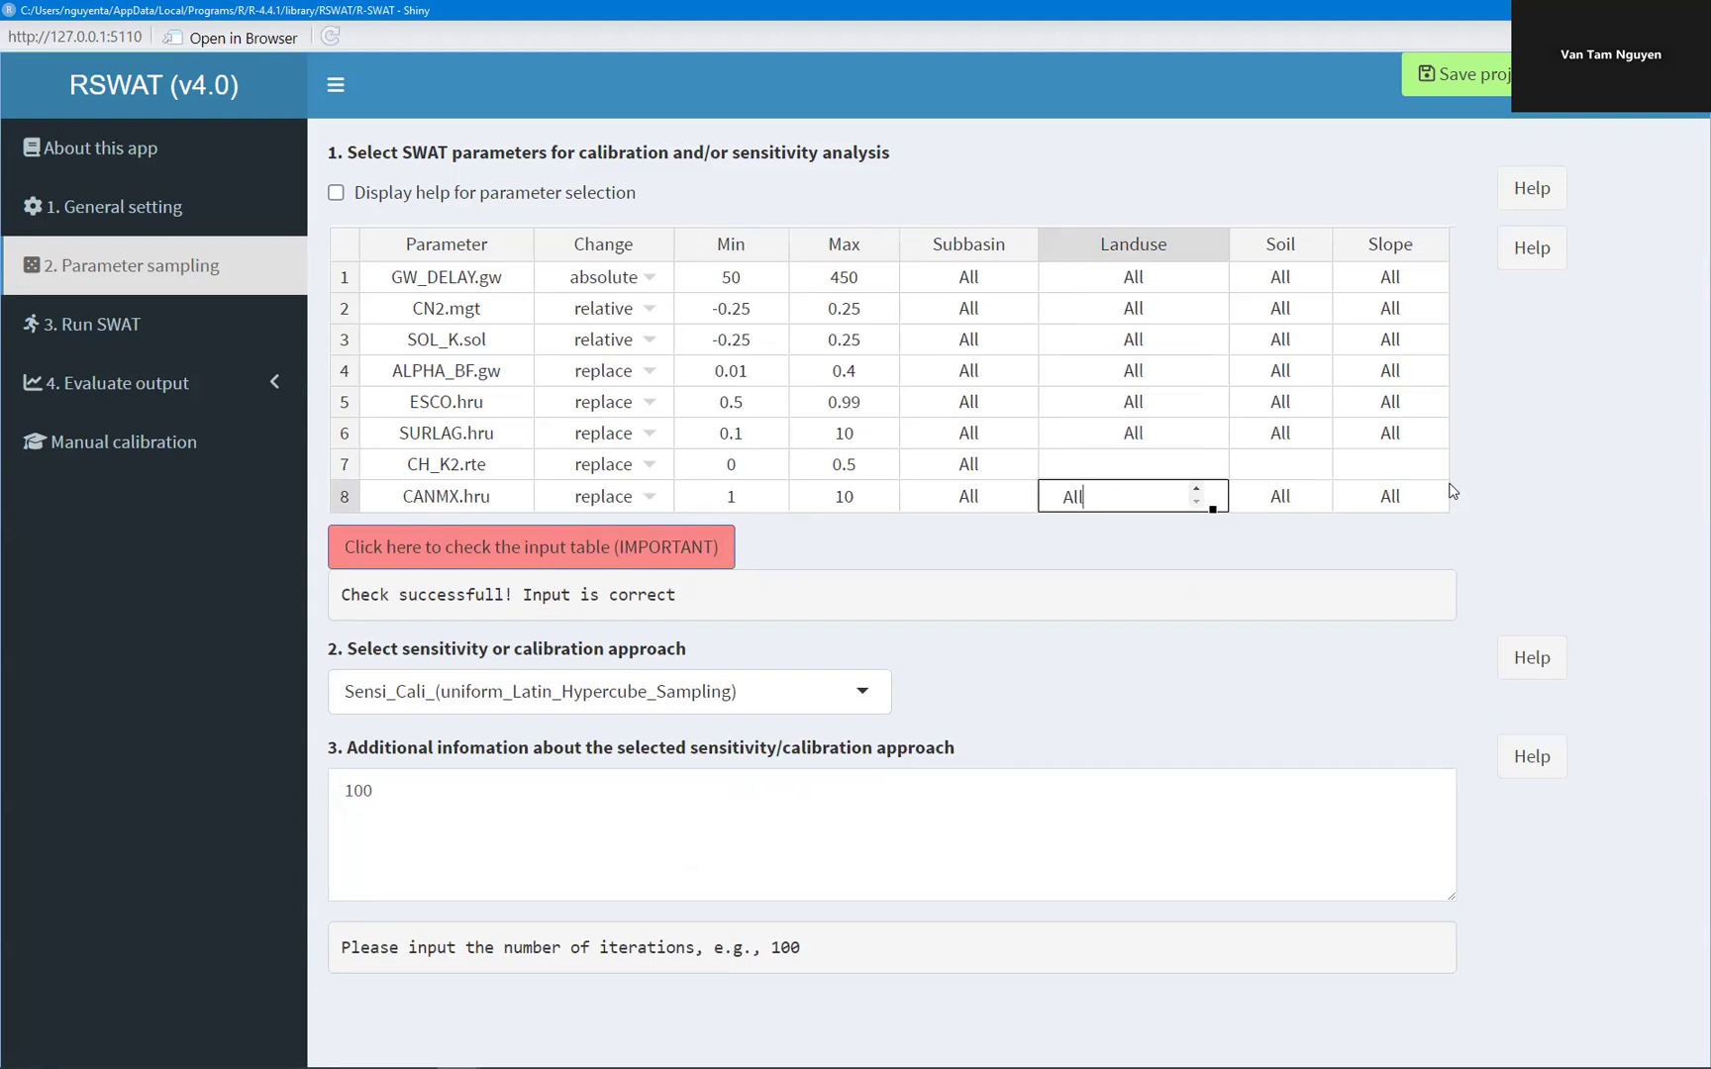
{"action": "type", "text": "l"}
{"action": "left_click", "coordinate": [1337, 550]}
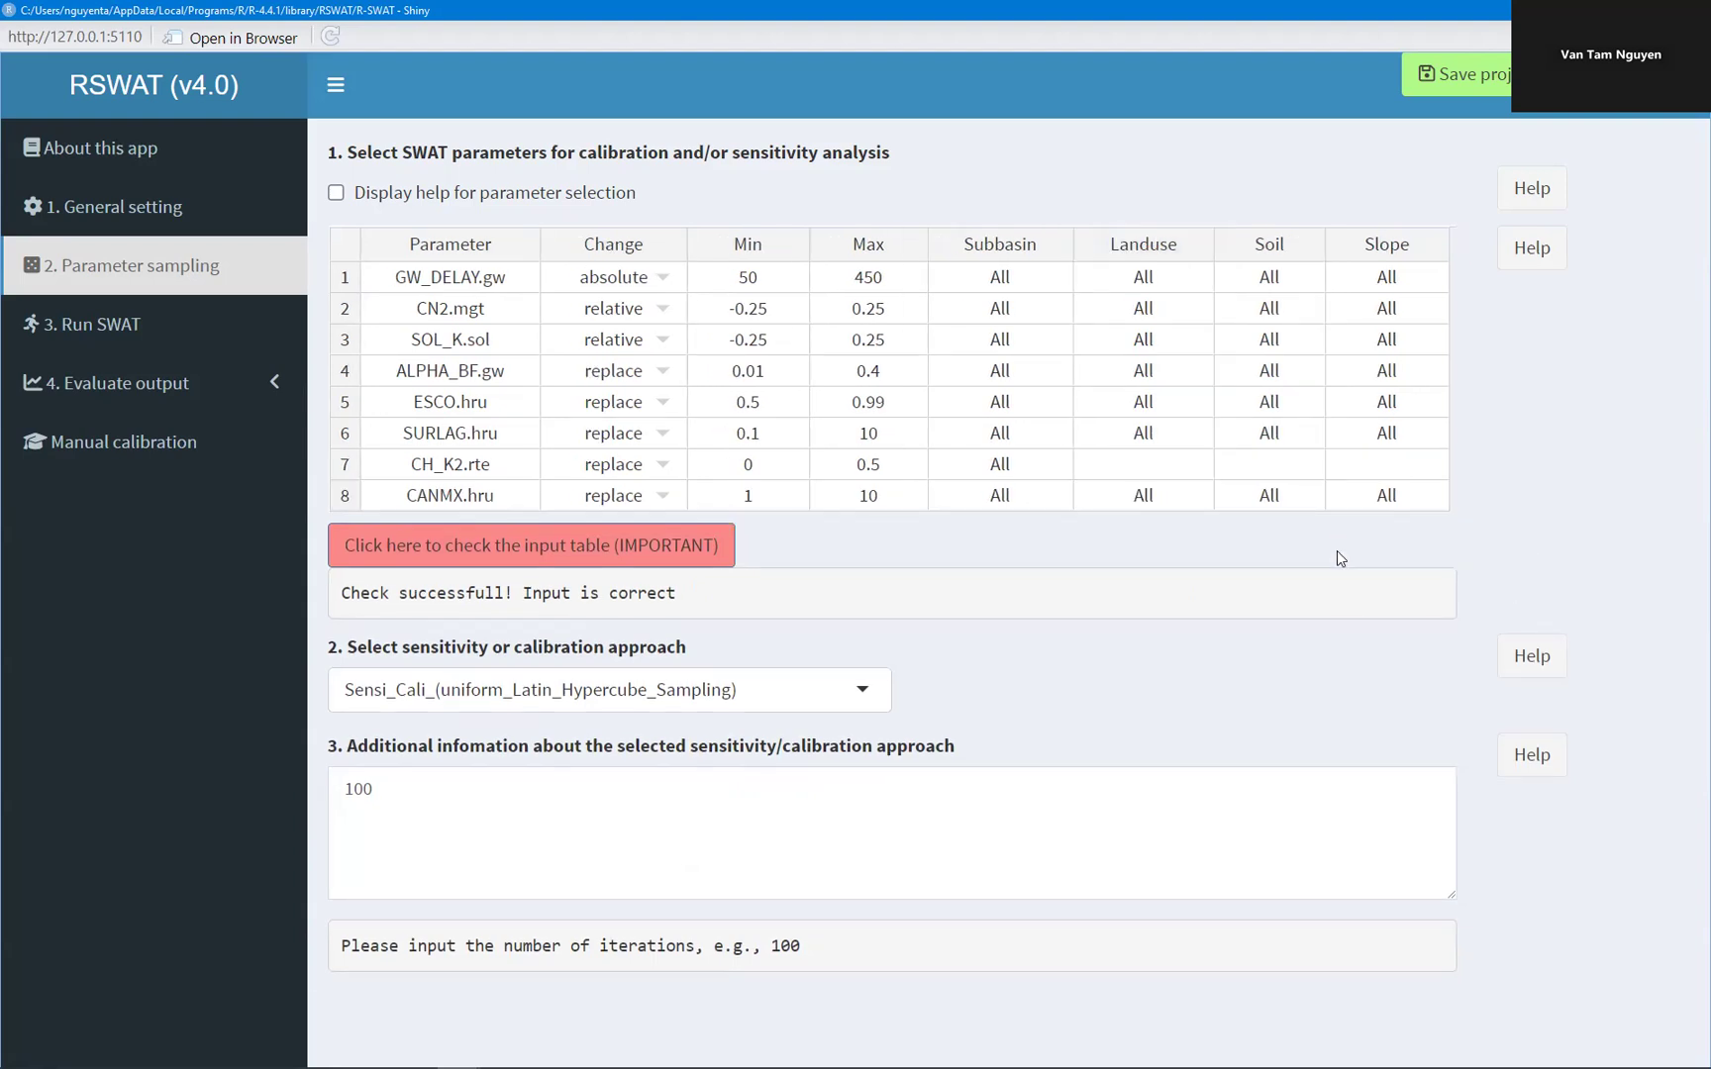
Change the Latin Hypercube sampling iteration count from 100 to 30
{"action": "left_click", "coordinate": [1282, 505]}
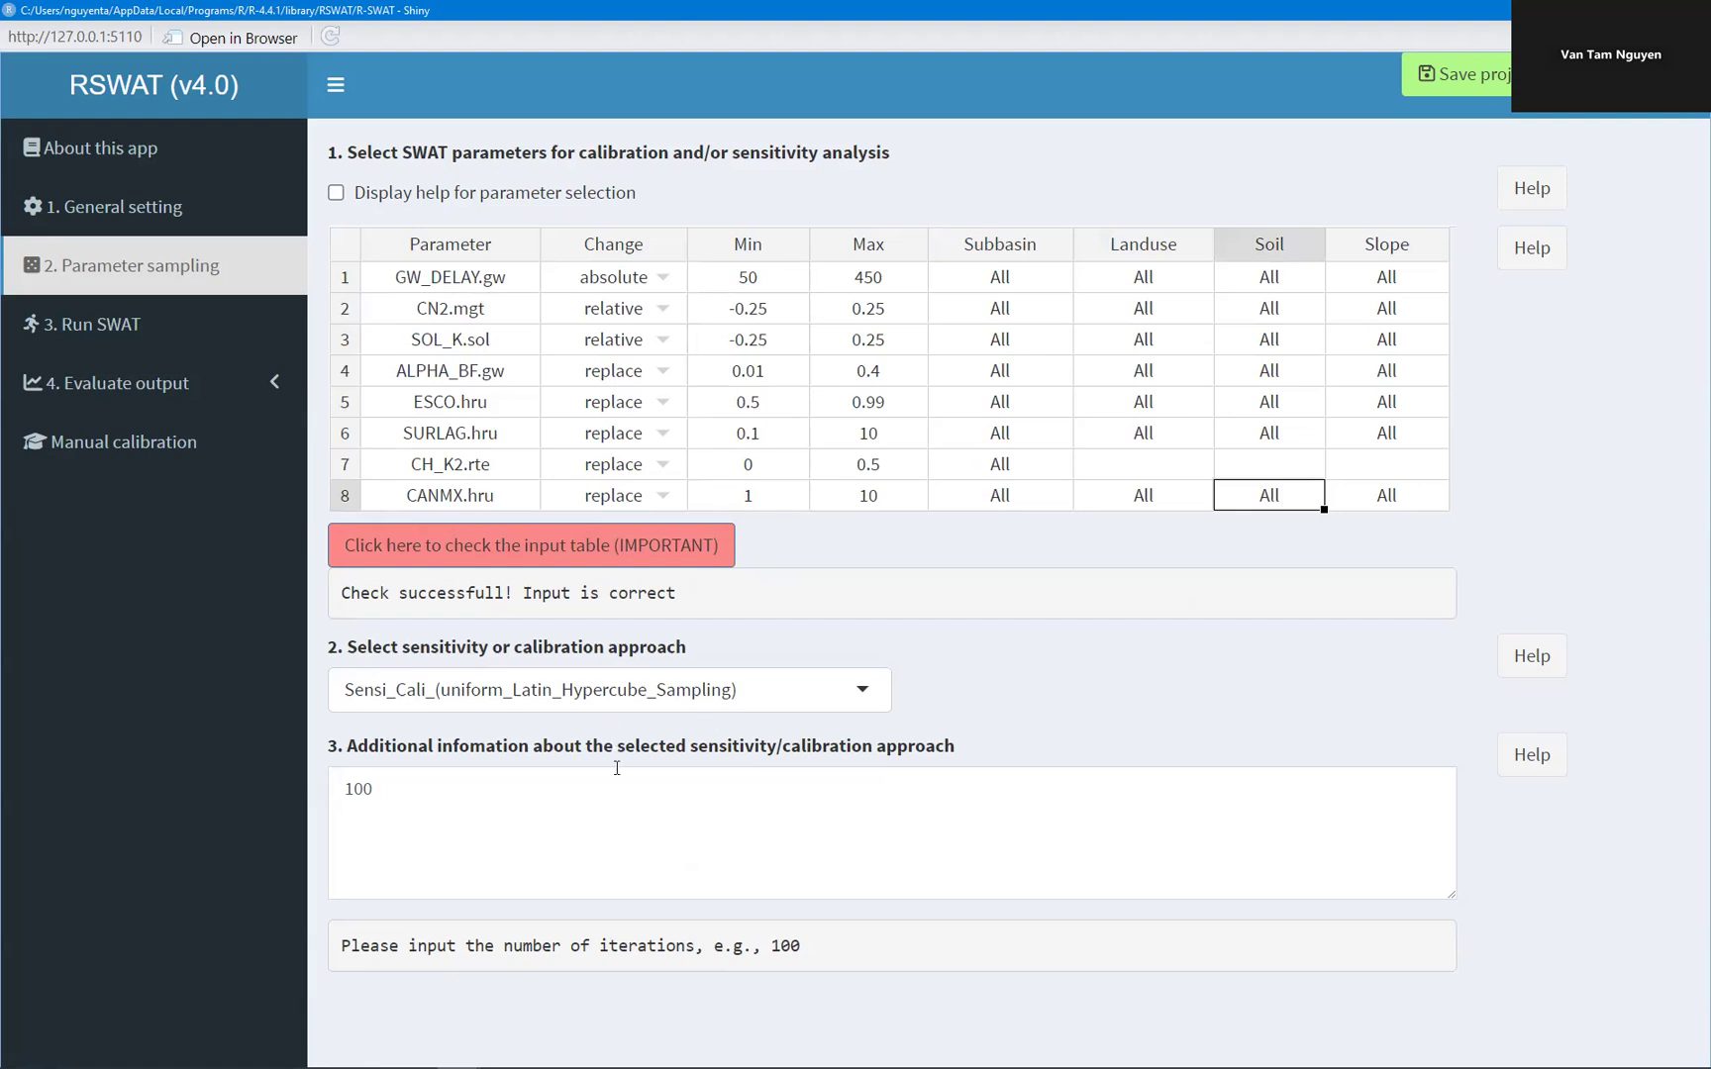
{"action": "triple_click", "coordinate": [477, 792]}
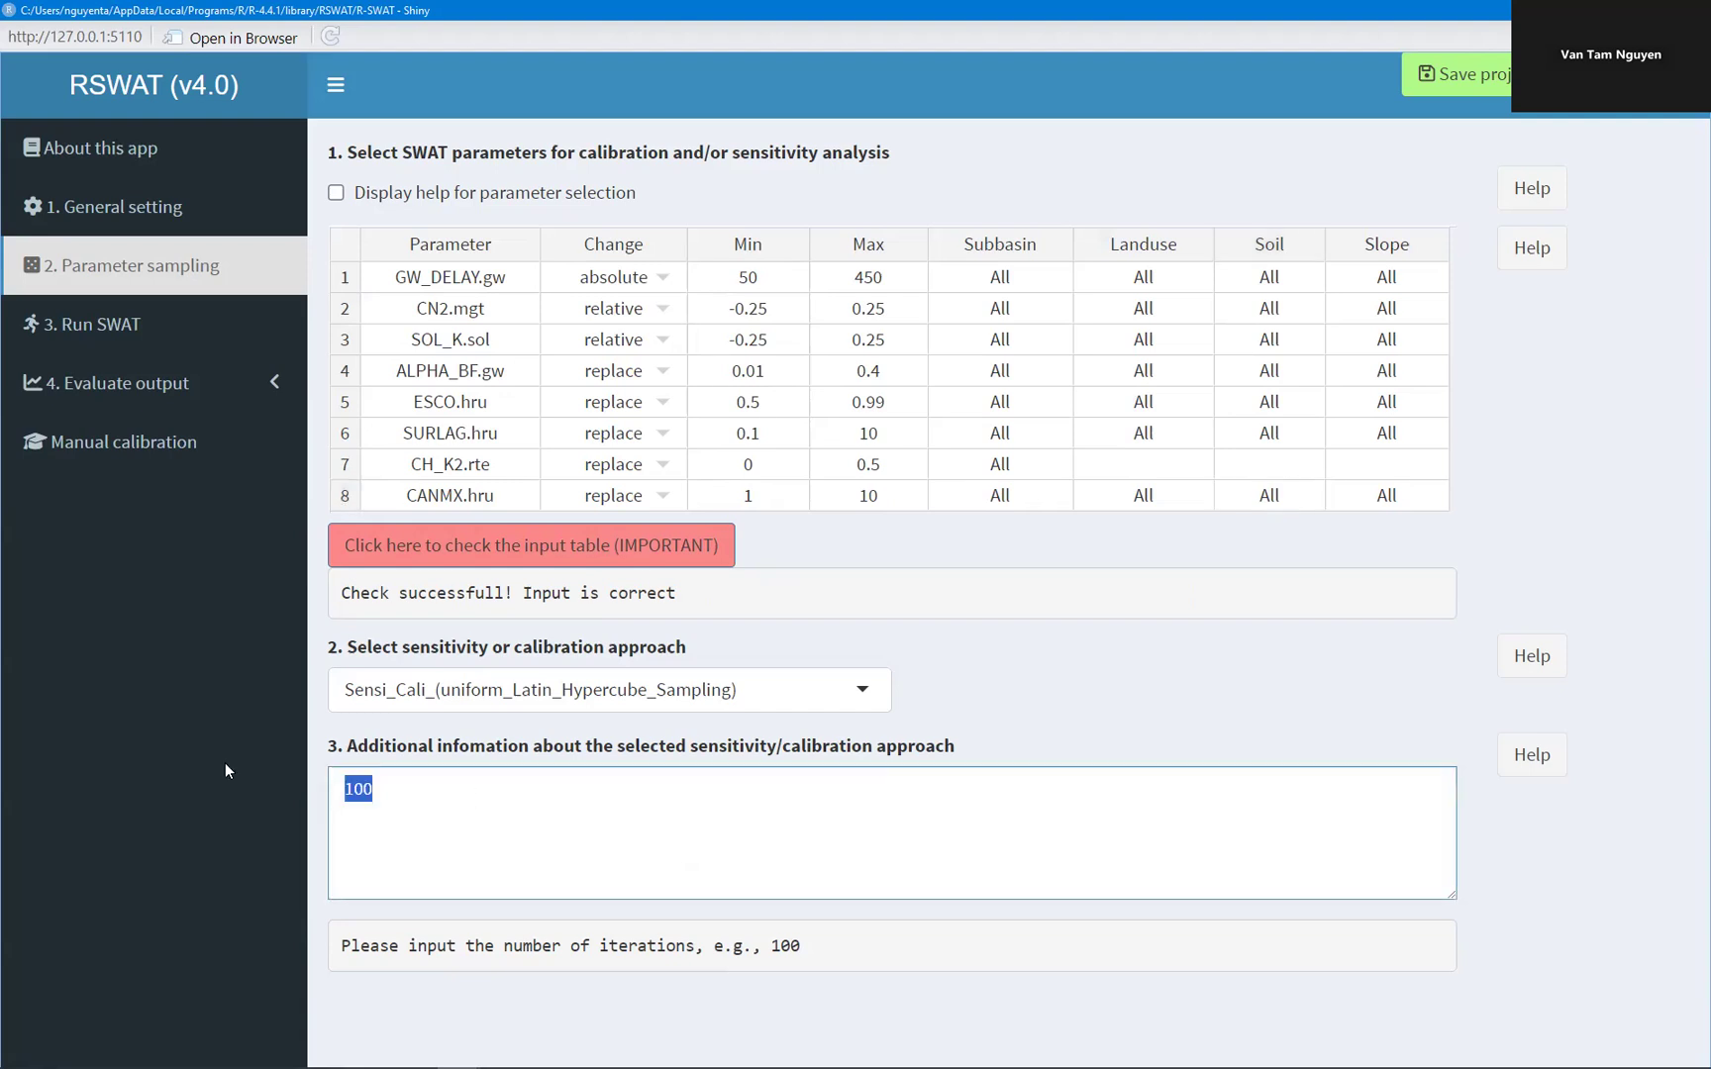
{"action": "type", "text": "30"}
On the Run SWAT page, delete output rows 2 to 5 from the extraction table
{"action": "left_click", "coordinate": [119, 344]}
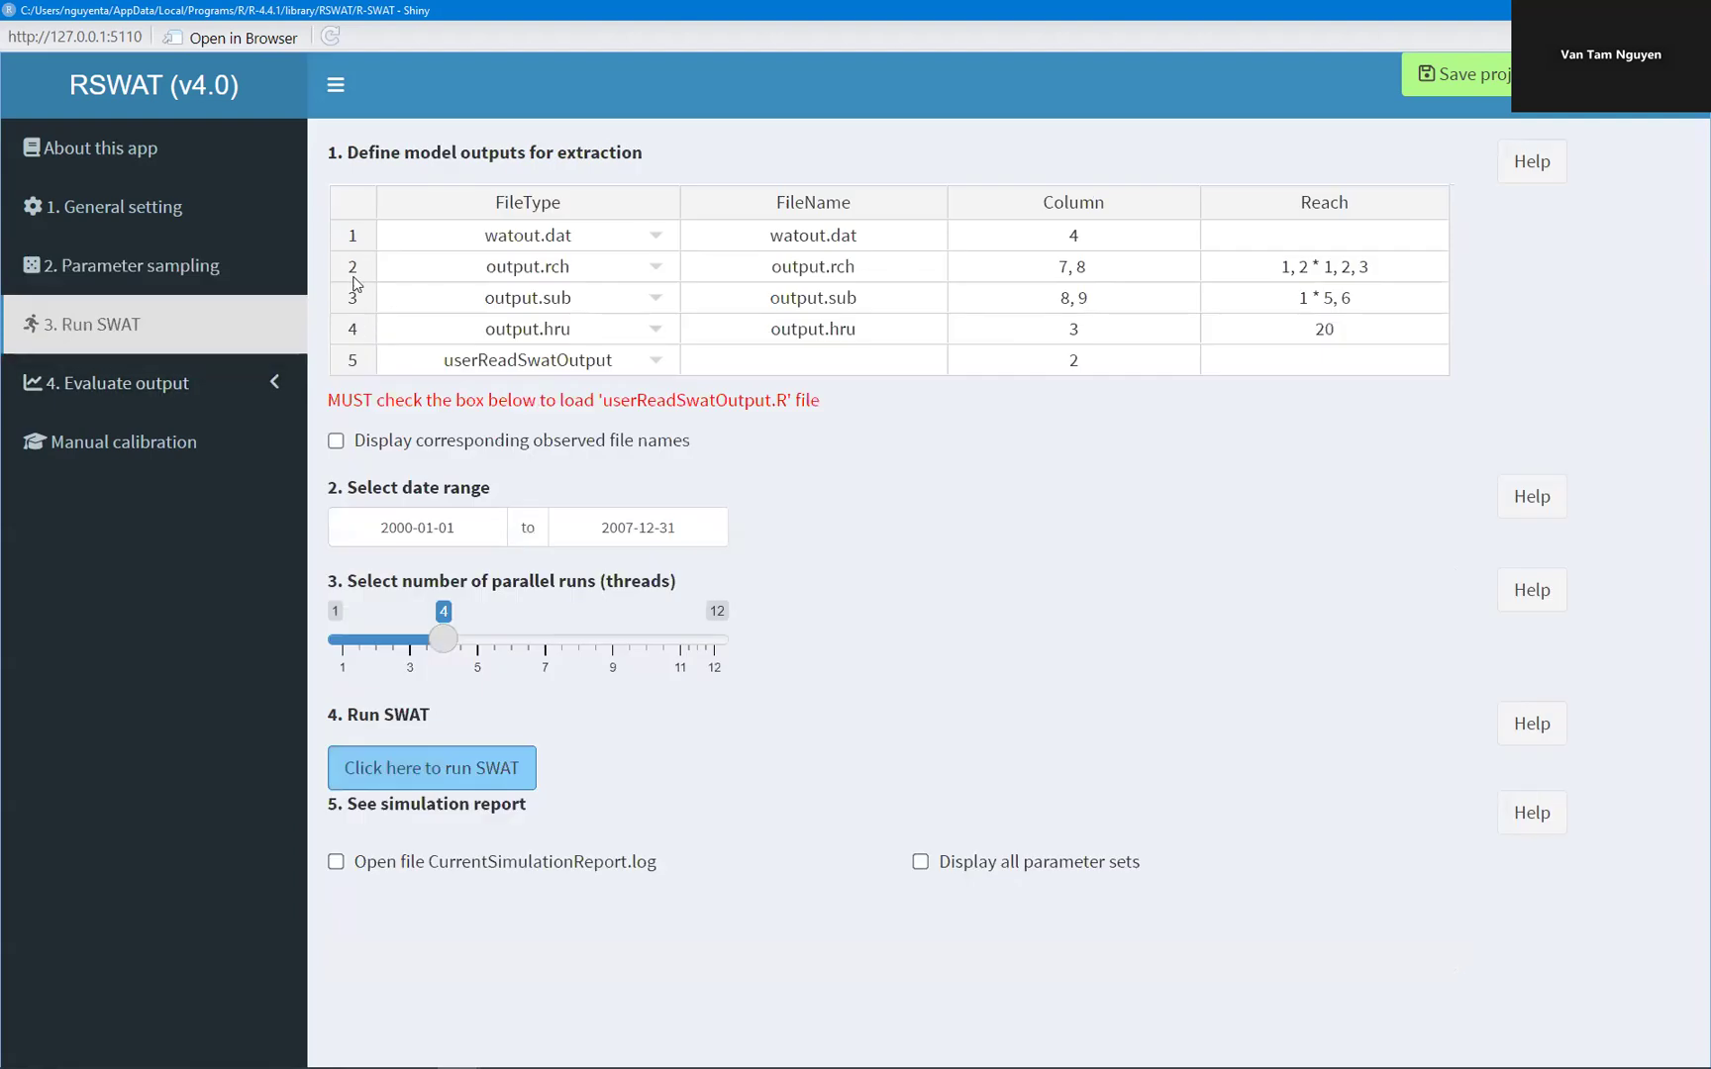
{"action": "left_click_drag", "start_coordinate": [348, 274], "coordinate": [353, 367]}
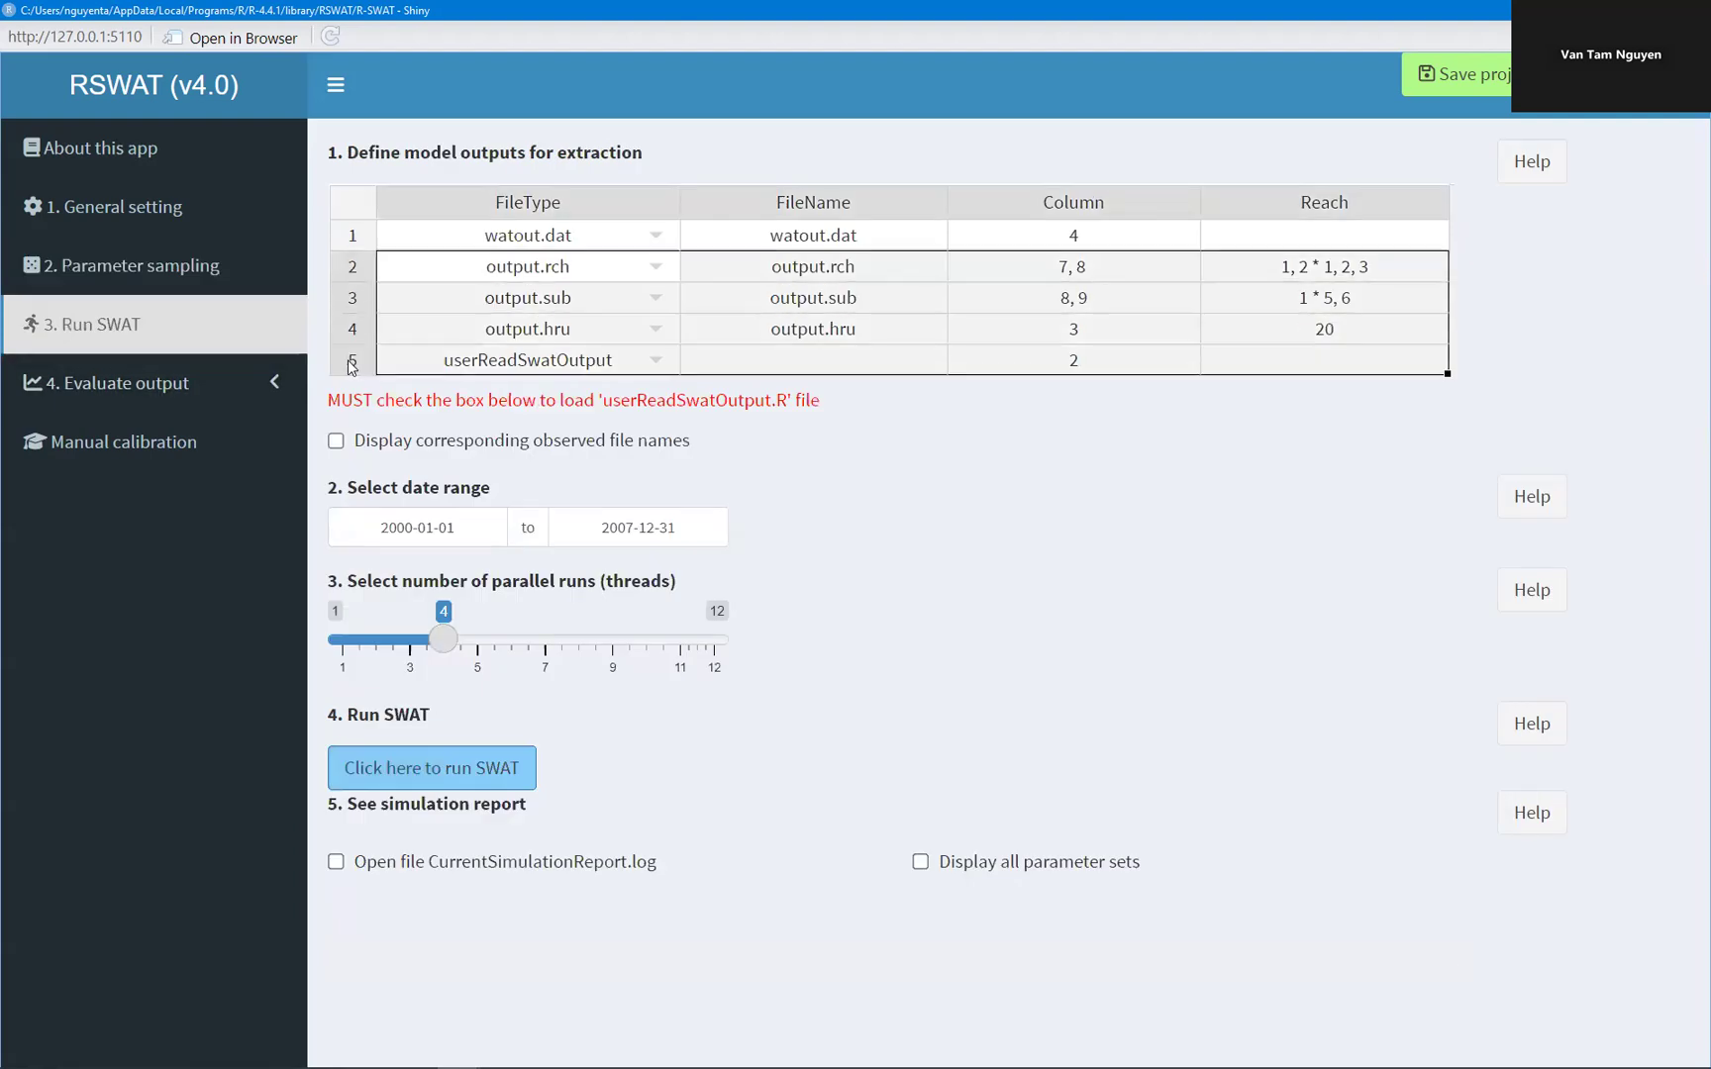
{"action": "right_click", "coordinate": [351, 278]}
{"action": "left_click", "coordinate": [428, 382]}
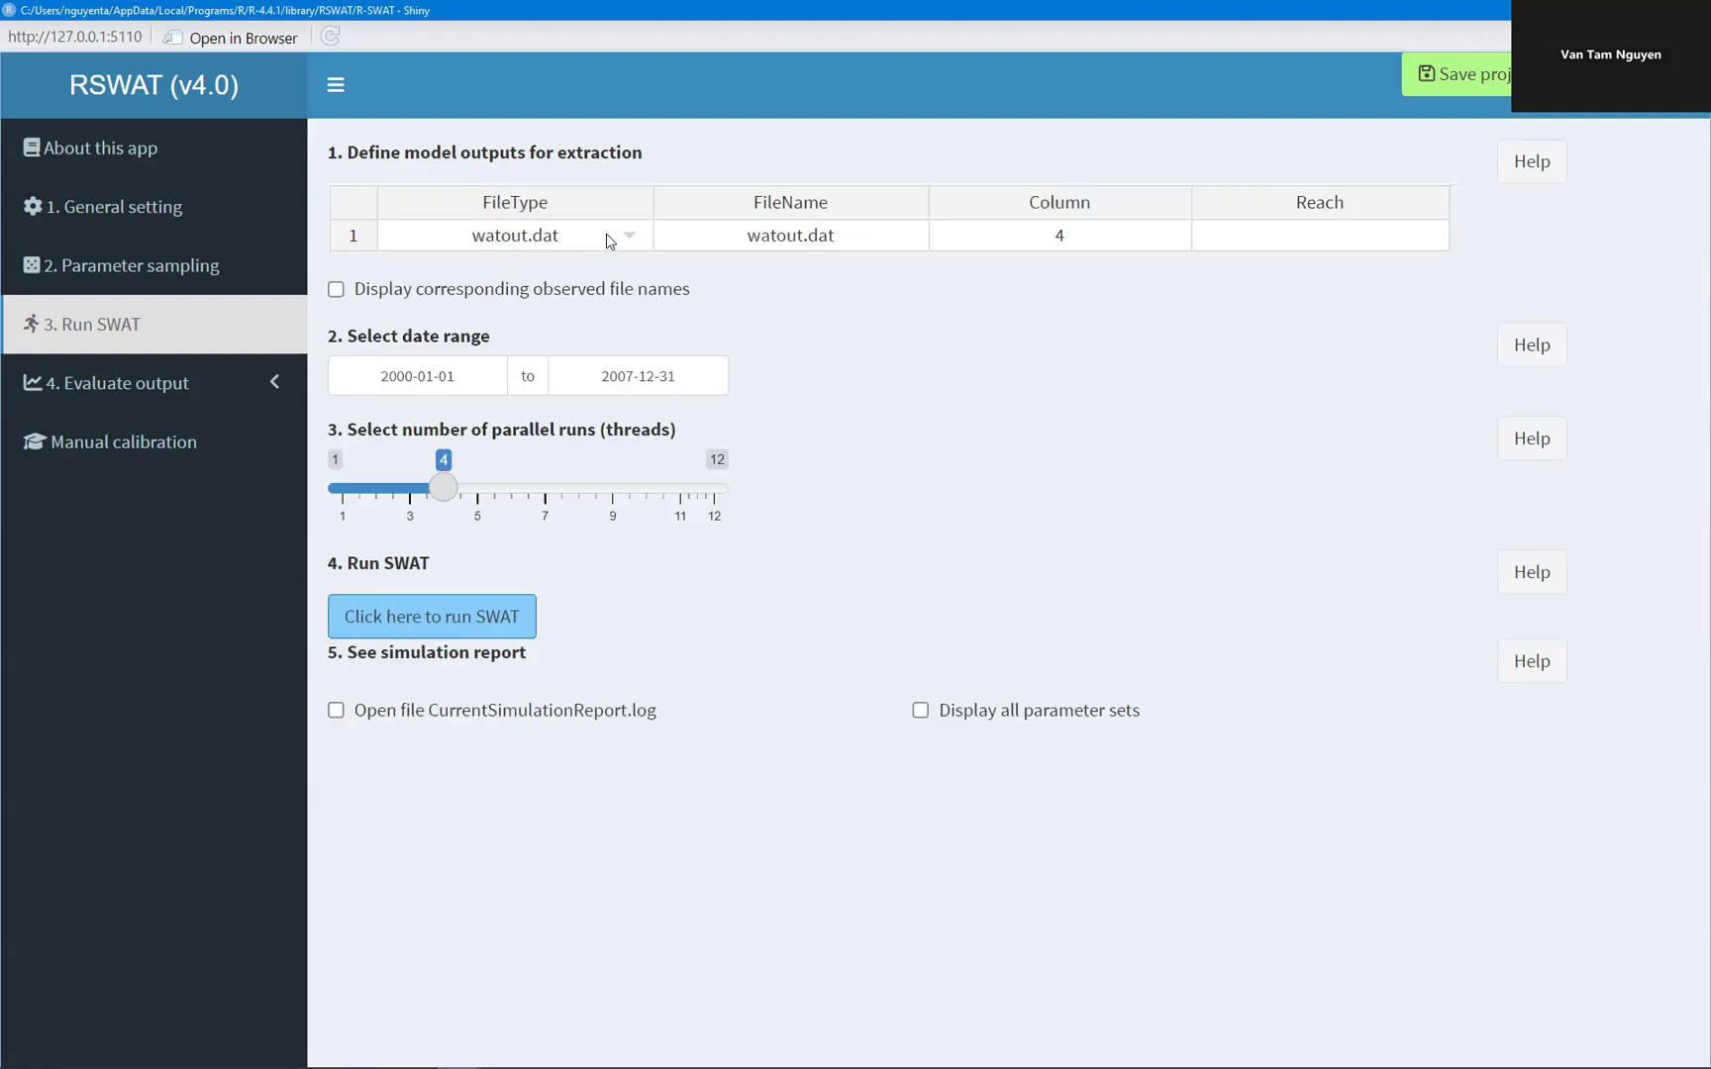
Check the remaining watout.dat row's FileType, FileName and Column 4, leaving them unchanged
{"action": "left_click", "coordinate": [583, 236]}
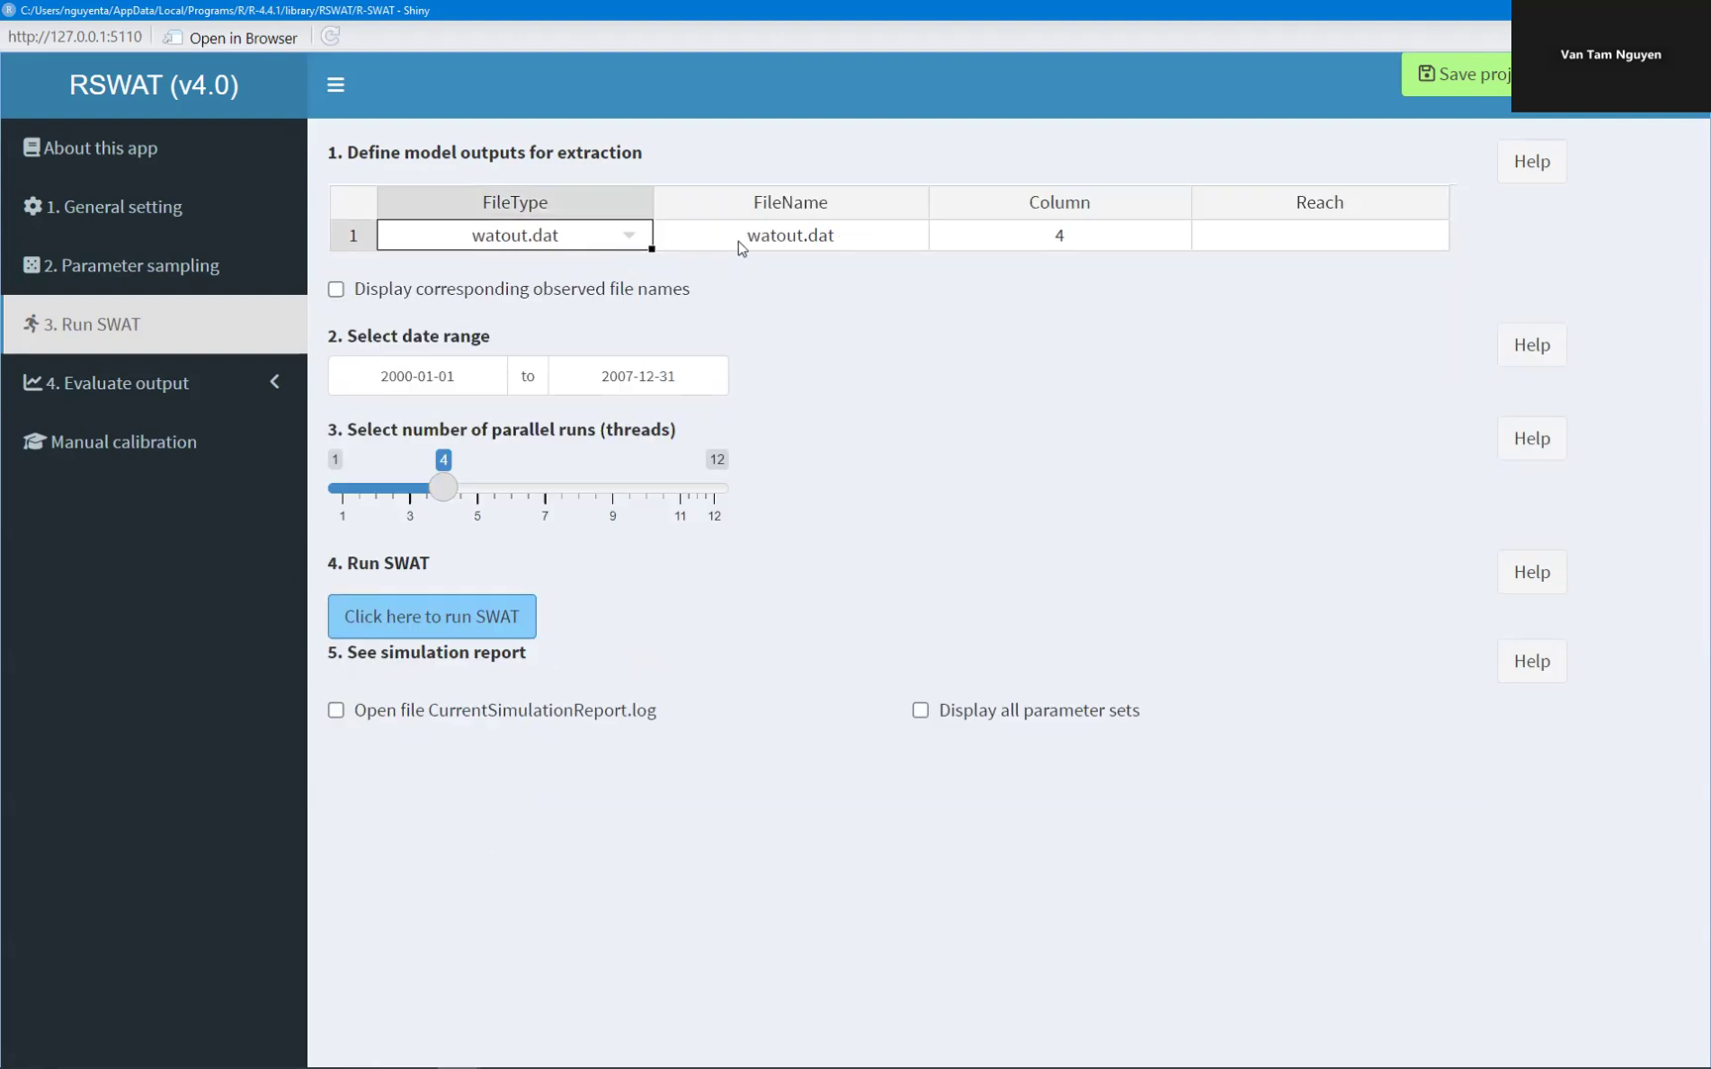
{"action": "left_click", "coordinate": [743, 239]}
{"action": "left_click", "coordinate": [555, 240]}
{"action": "left_click", "coordinate": [740, 240]}
{"action": "left_click", "coordinate": [1000, 235]}
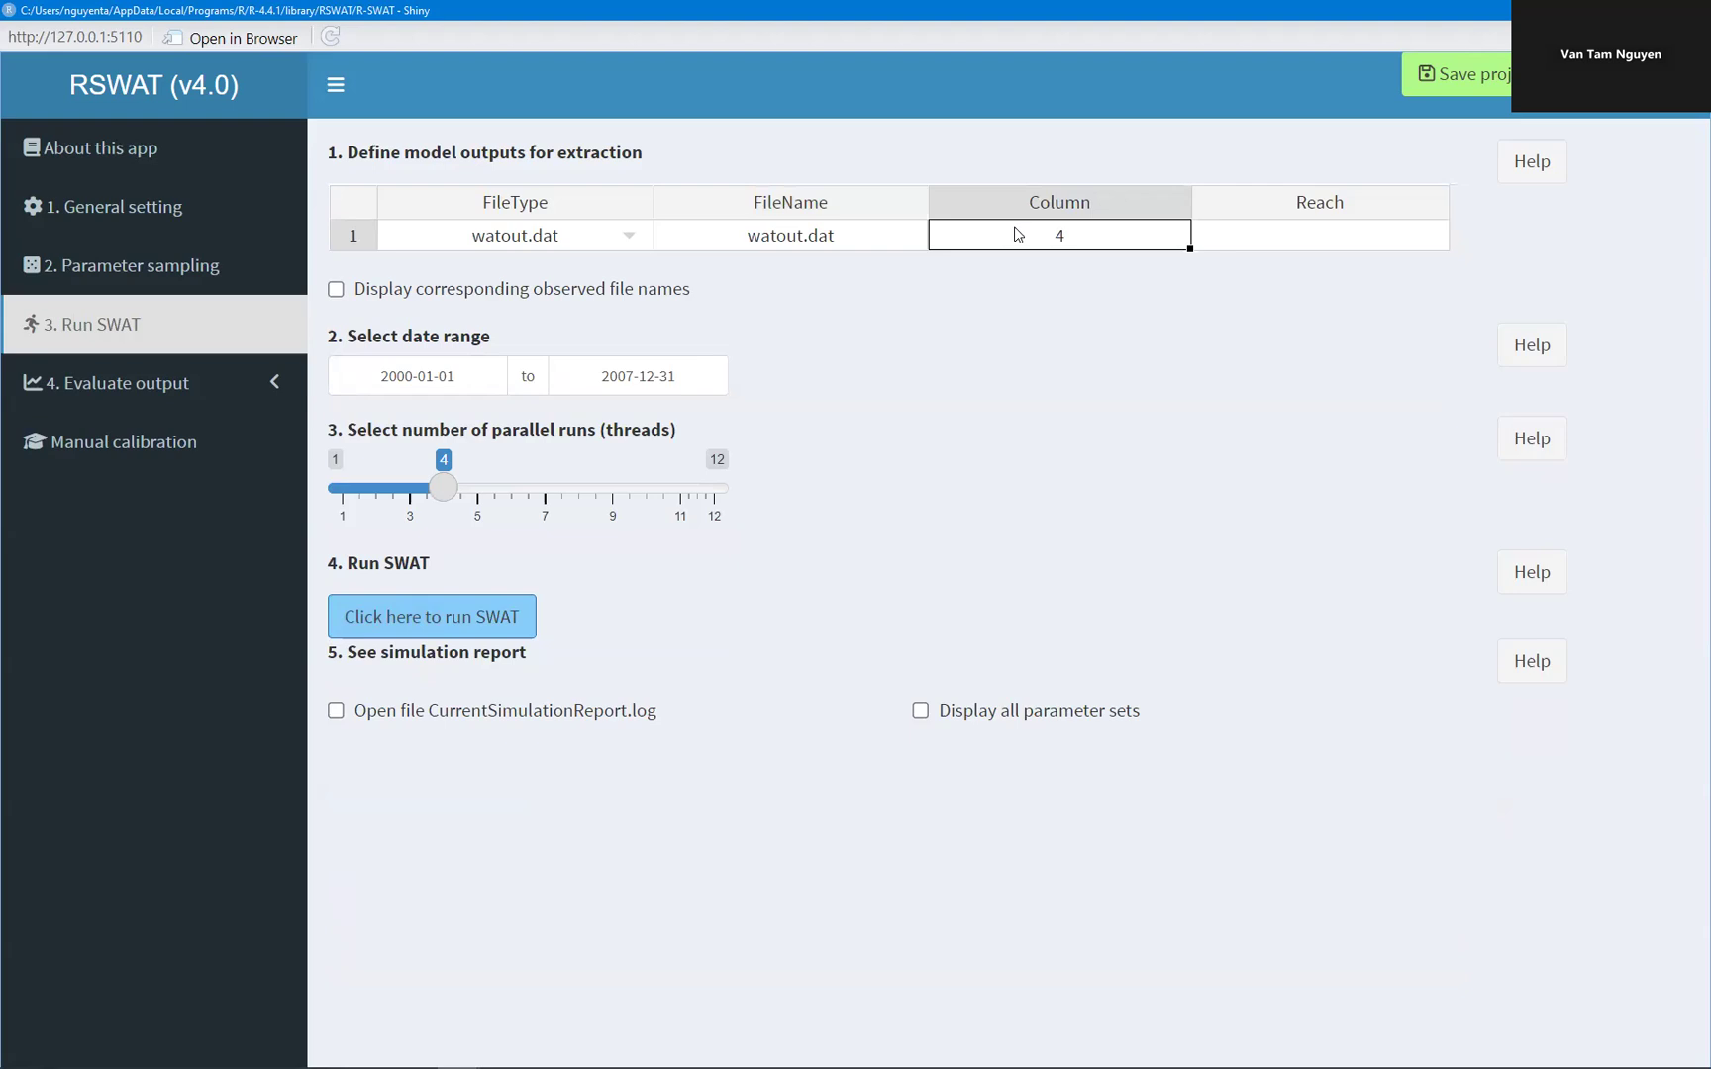
{"action": "double_click", "coordinate": [1015, 228]}
{"action": "left_click", "coordinate": [1045, 362]}
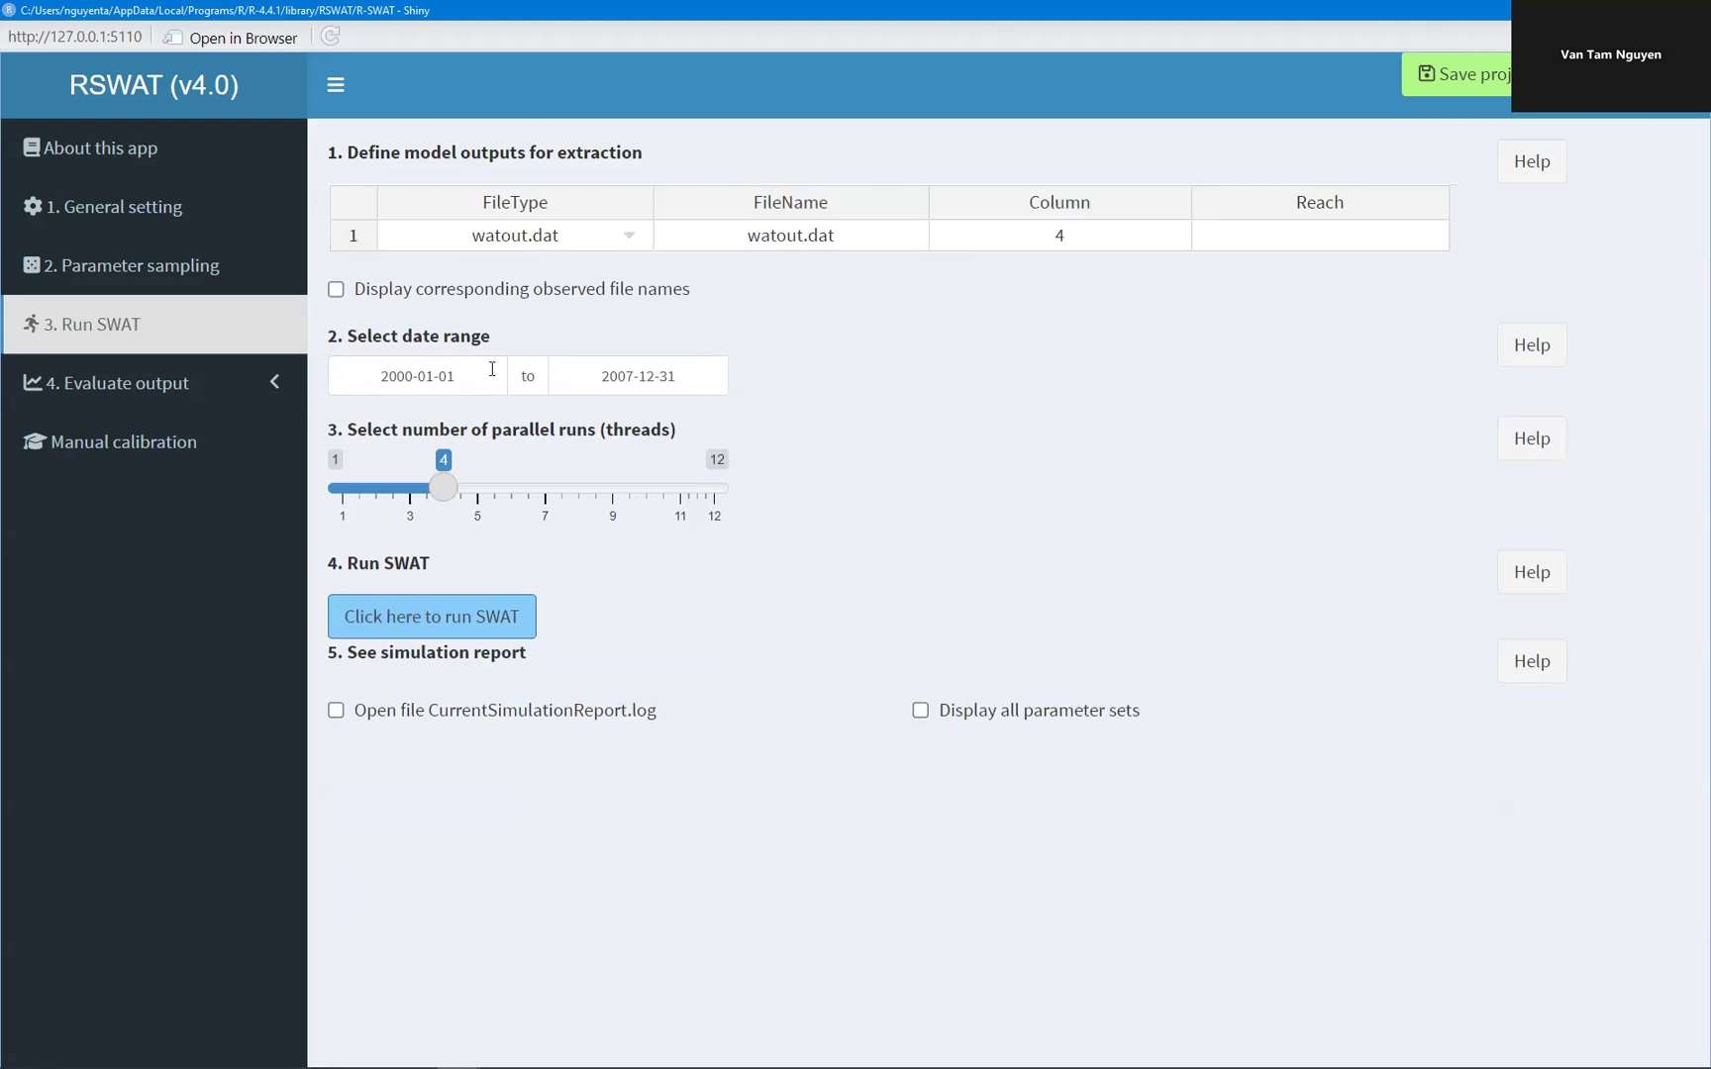
Confirm the simulation period, keeping the end date at 2007-12-31 after a brief change
{"action": "left_click", "coordinate": [492, 369]}
{"action": "left_click", "coordinate": [666, 376]}
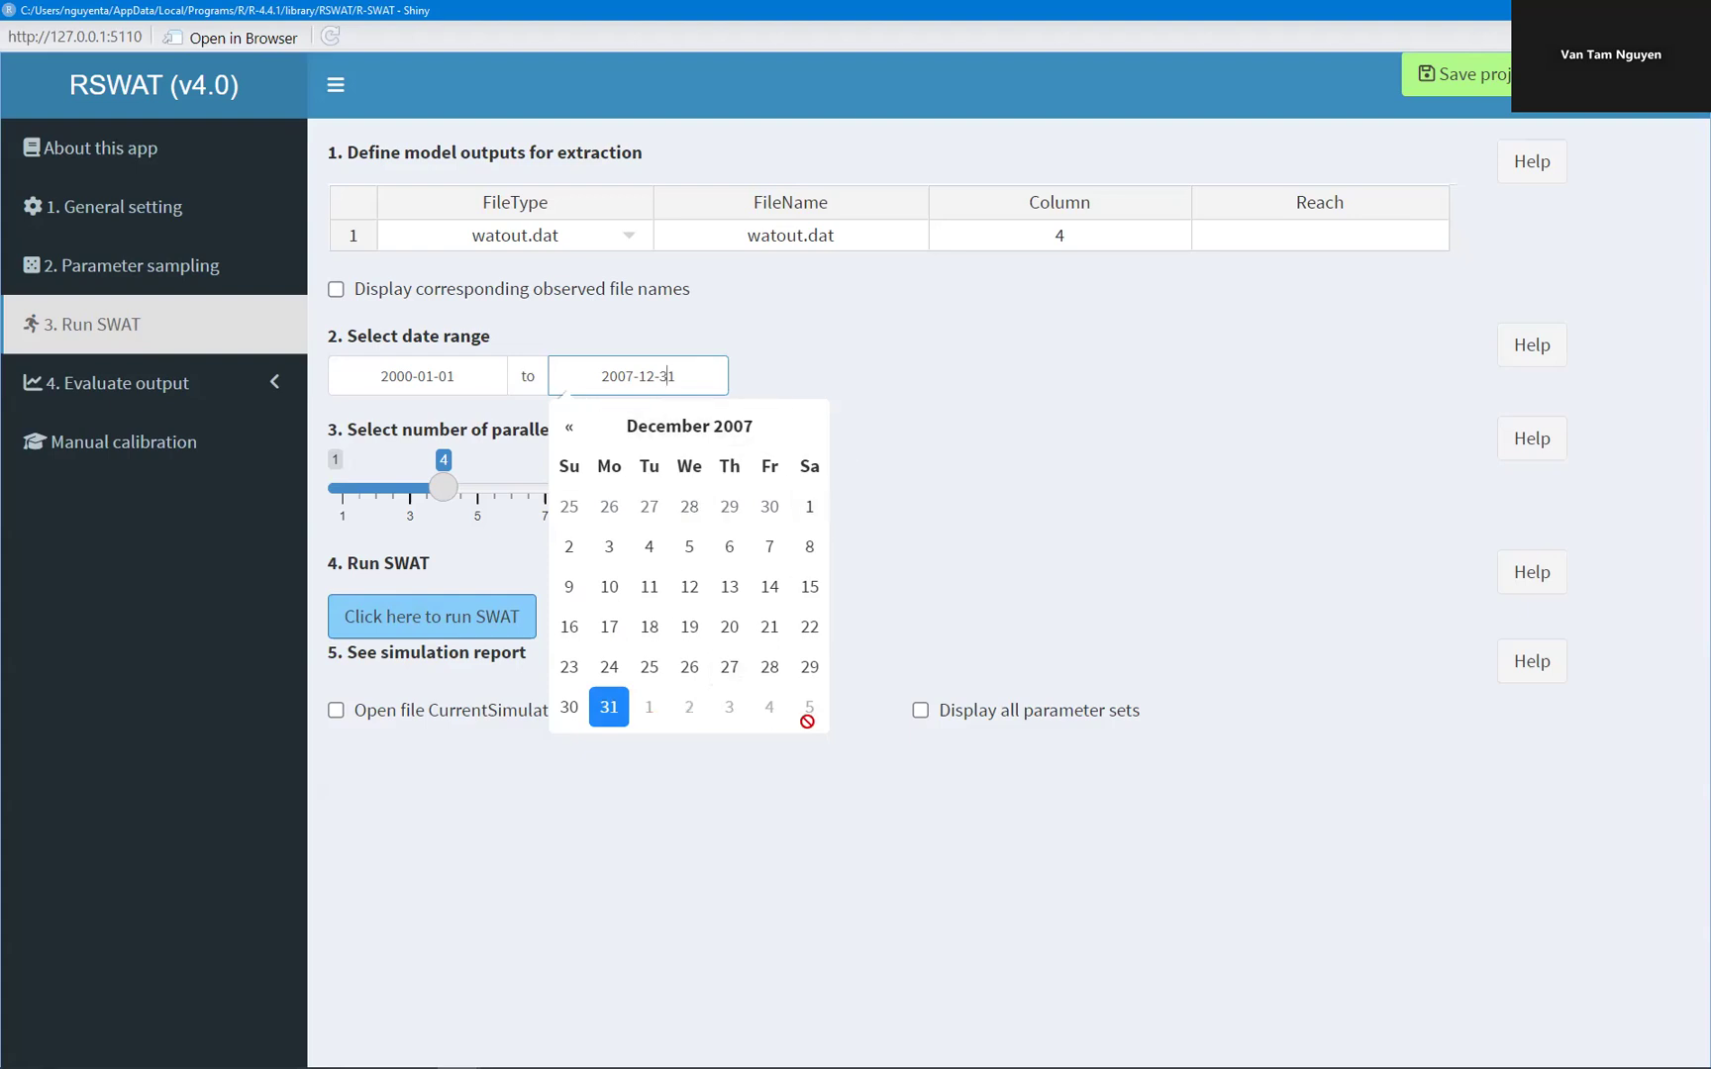
{"action": "left_click", "coordinate": [730, 666]}
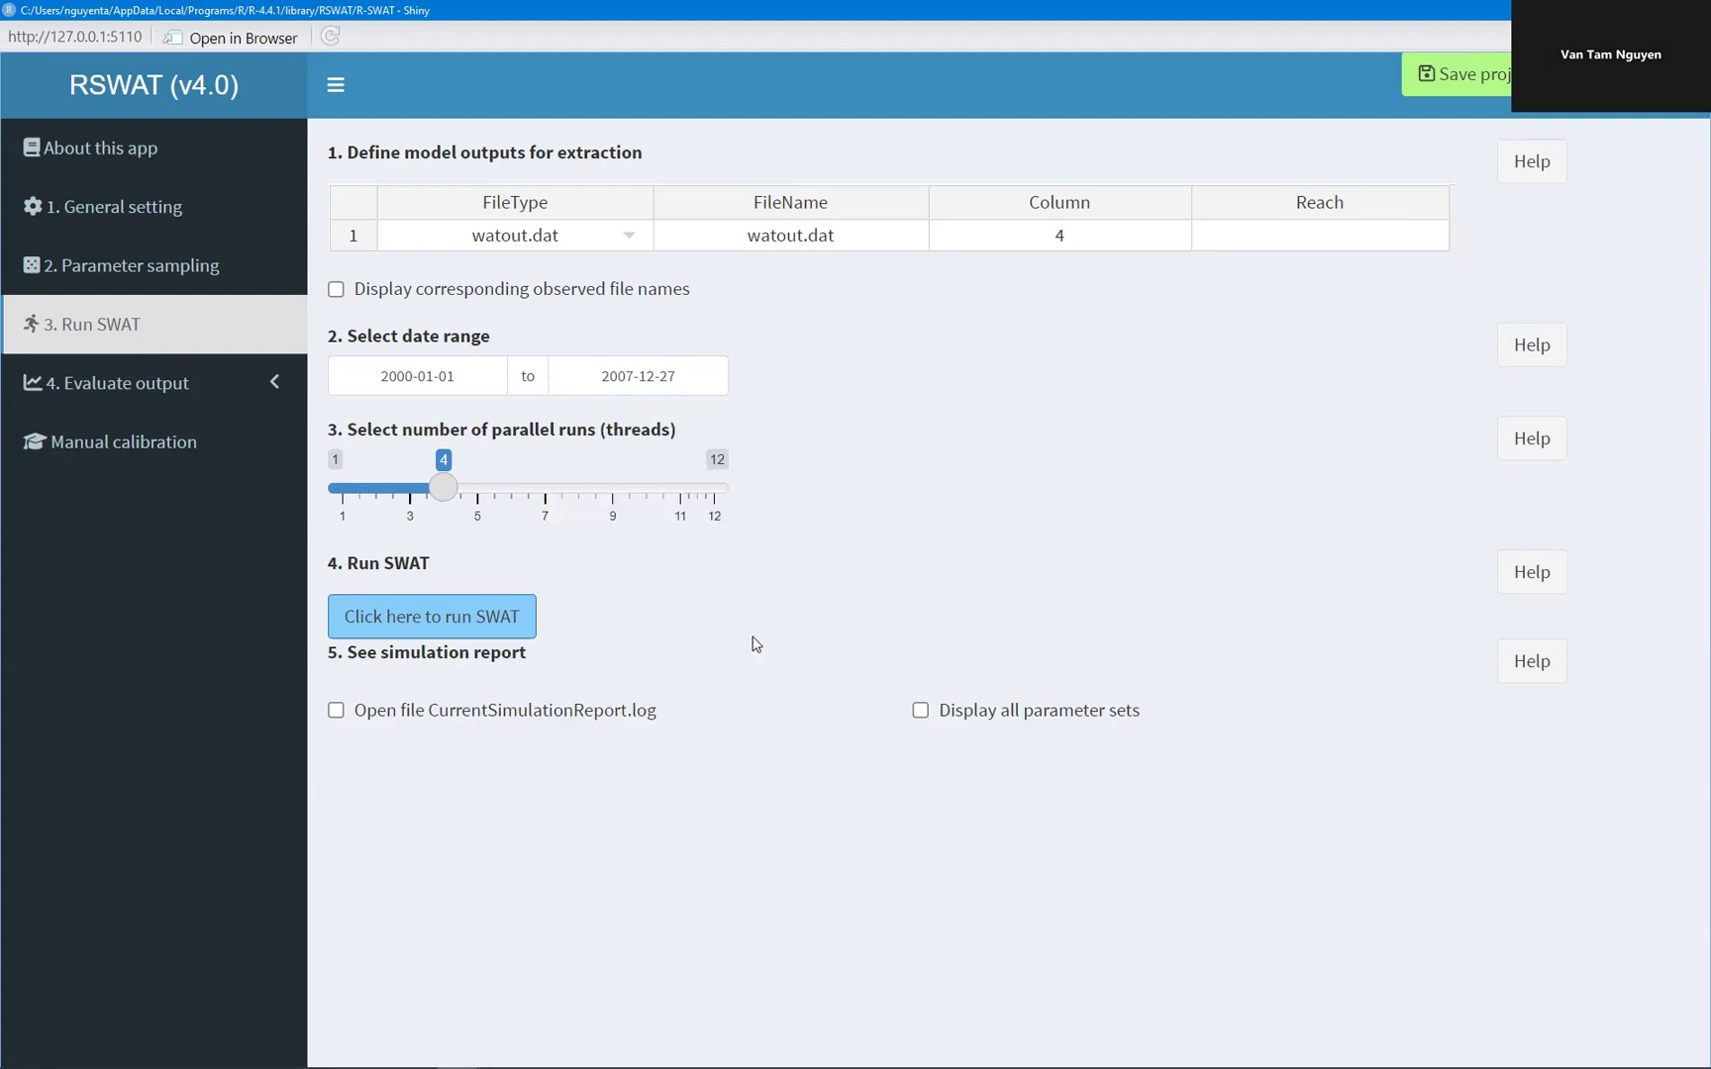
{"action": "left_click", "coordinate": [666, 381]}
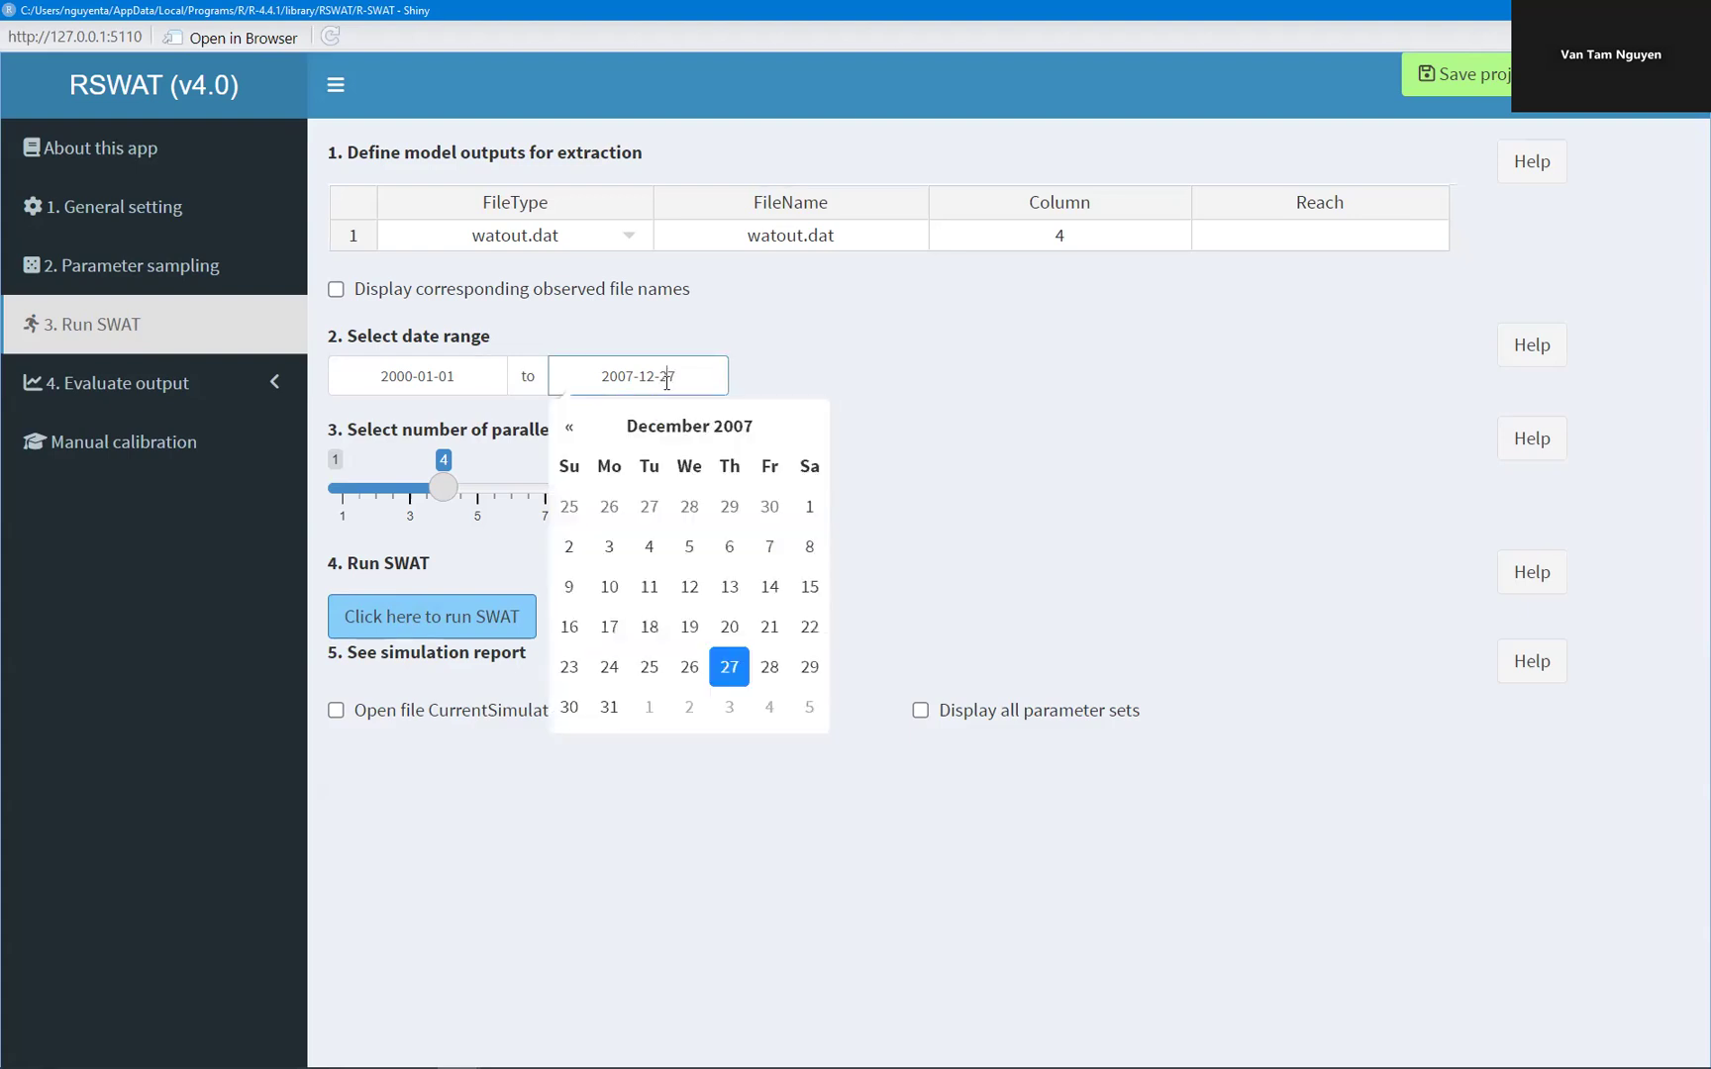
{"action": "left_click", "coordinate": [606, 706]}
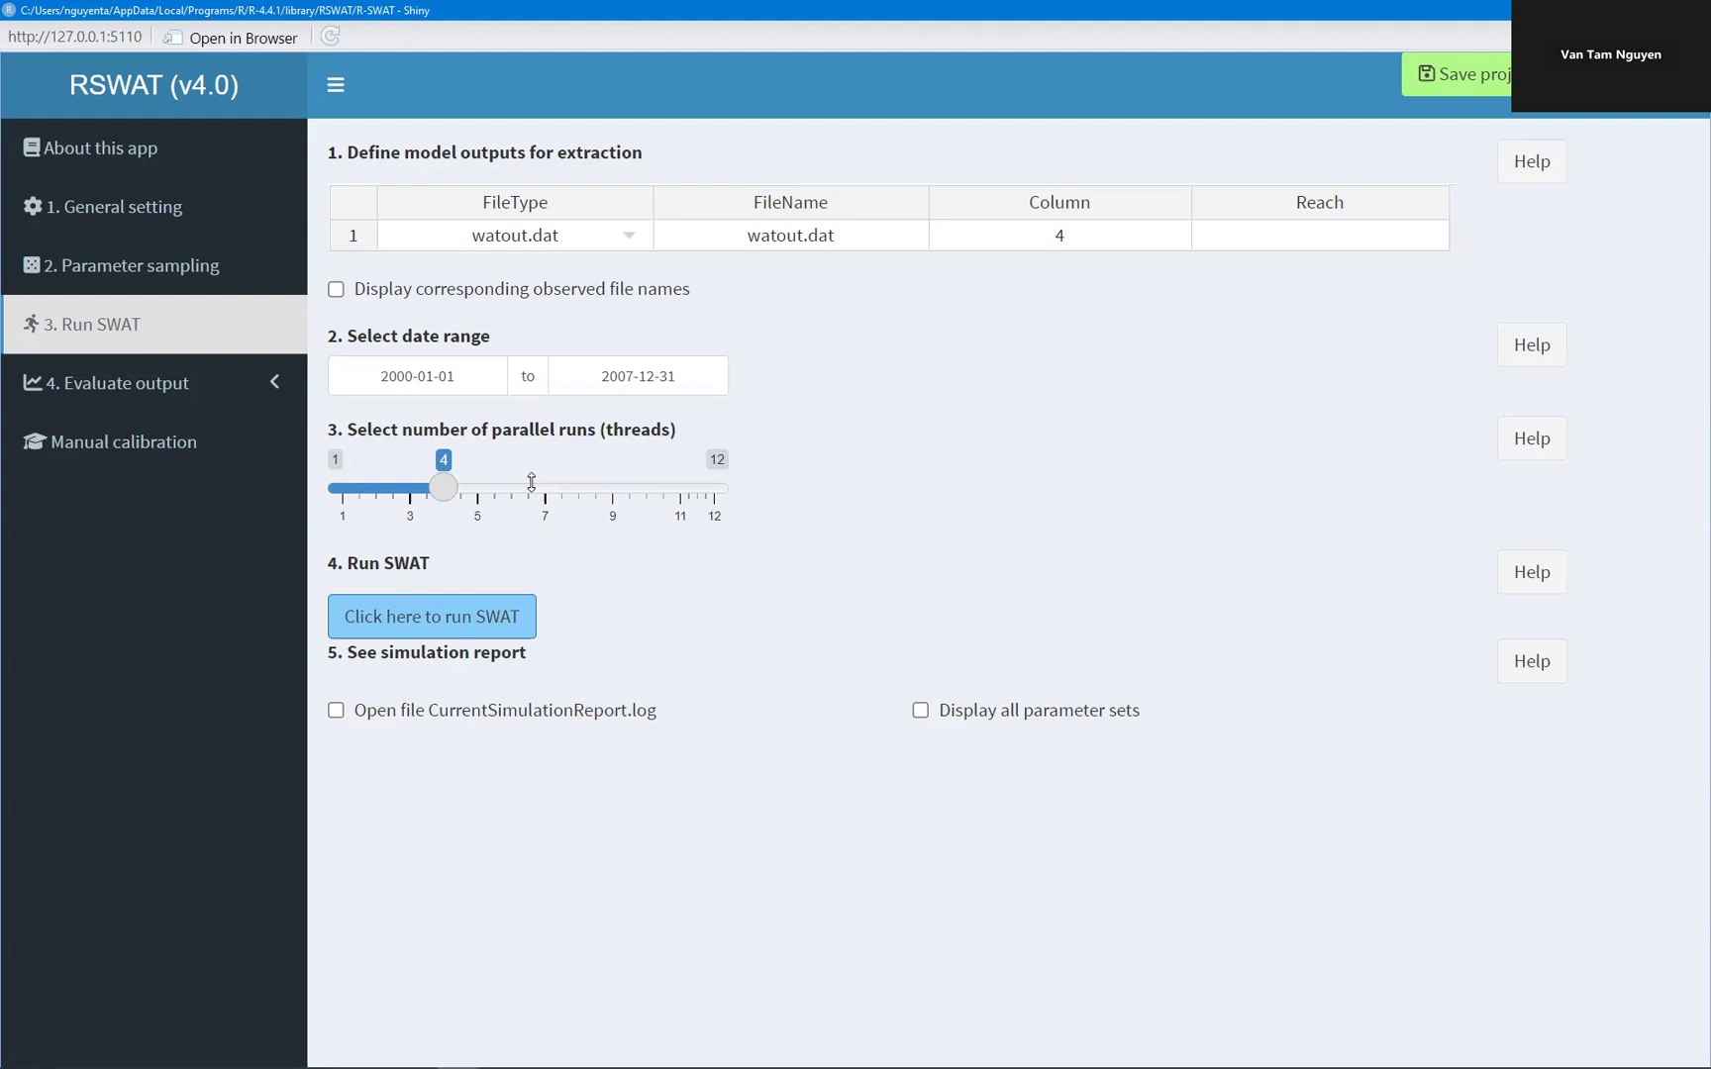
Raise parallel runs from 4 to 5 and verify the sampling iteration count is still 30
{"action": "left_click", "coordinate": [480, 500]}
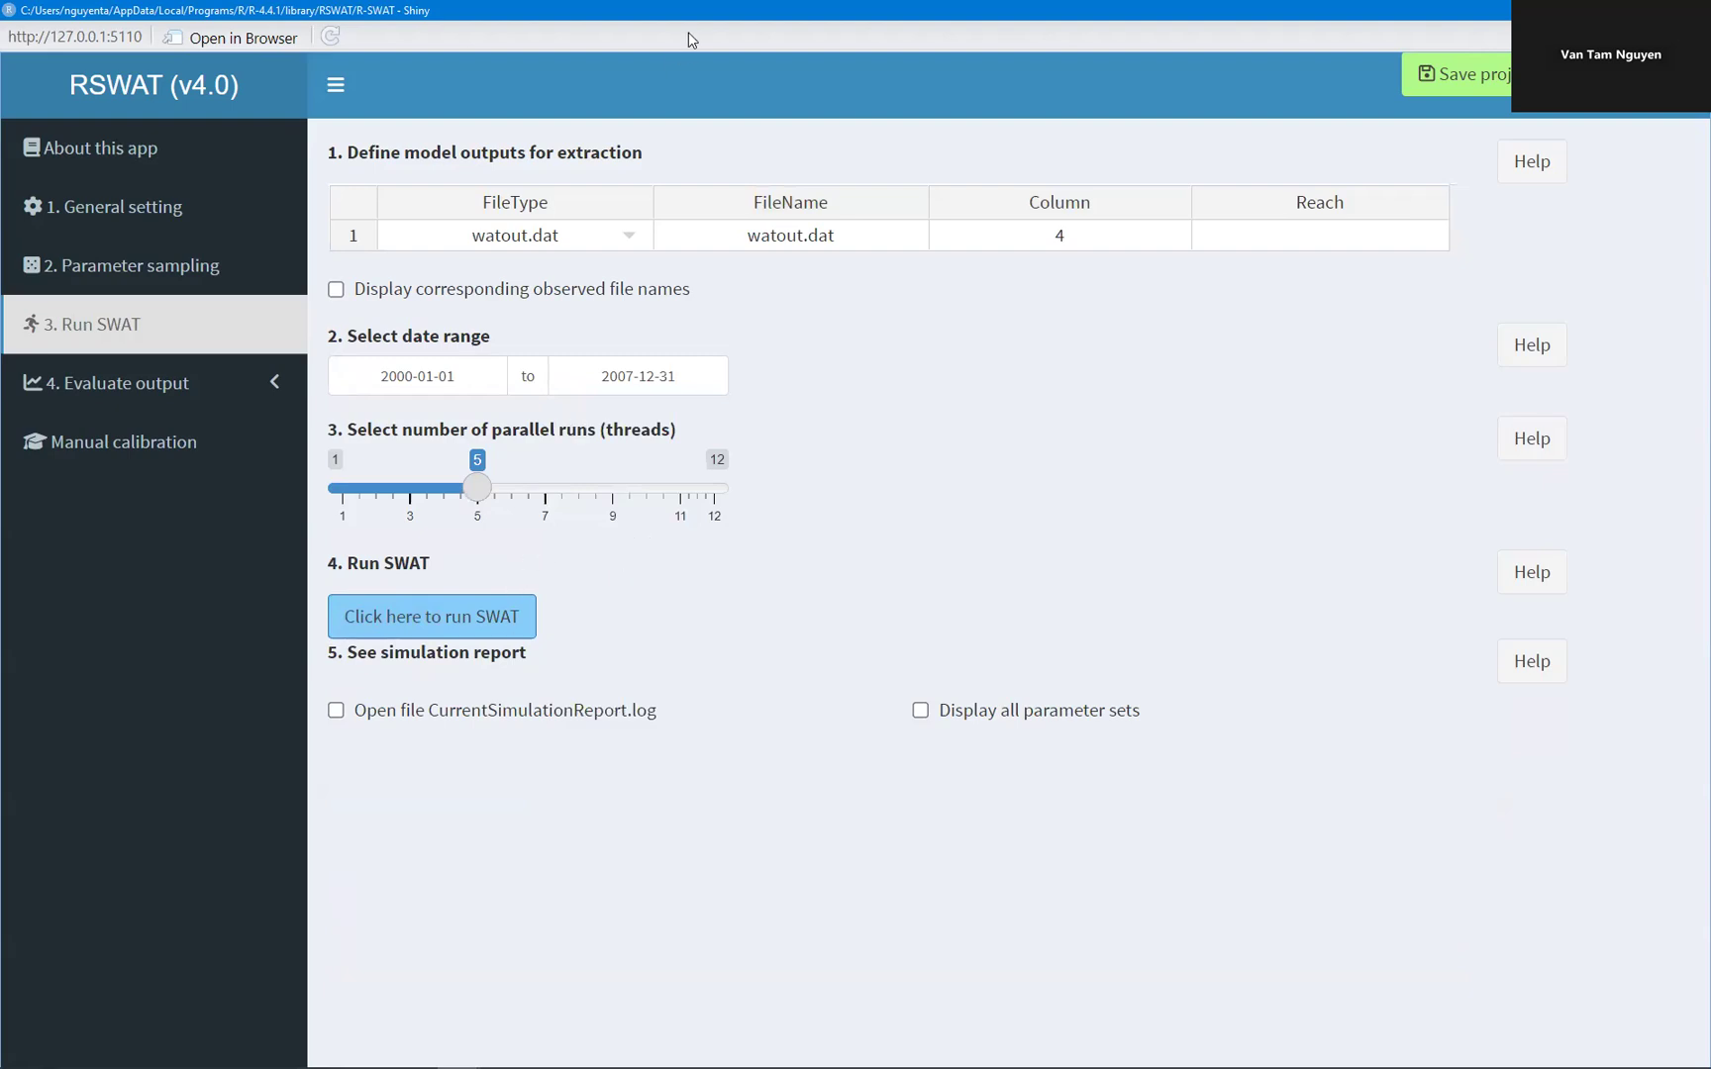
{"action": "left_click", "coordinate": [155, 273]}
{"action": "left_click_drag", "start_coordinate": [382, 789], "coordinate": [300, 793]}
{"action": "left_click", "coordinate": [198, 335]}
Restore the RSWAT window and dock the model-files Explorer window on the left half
{"action": "double_click", "coordinate": [886, 8]}
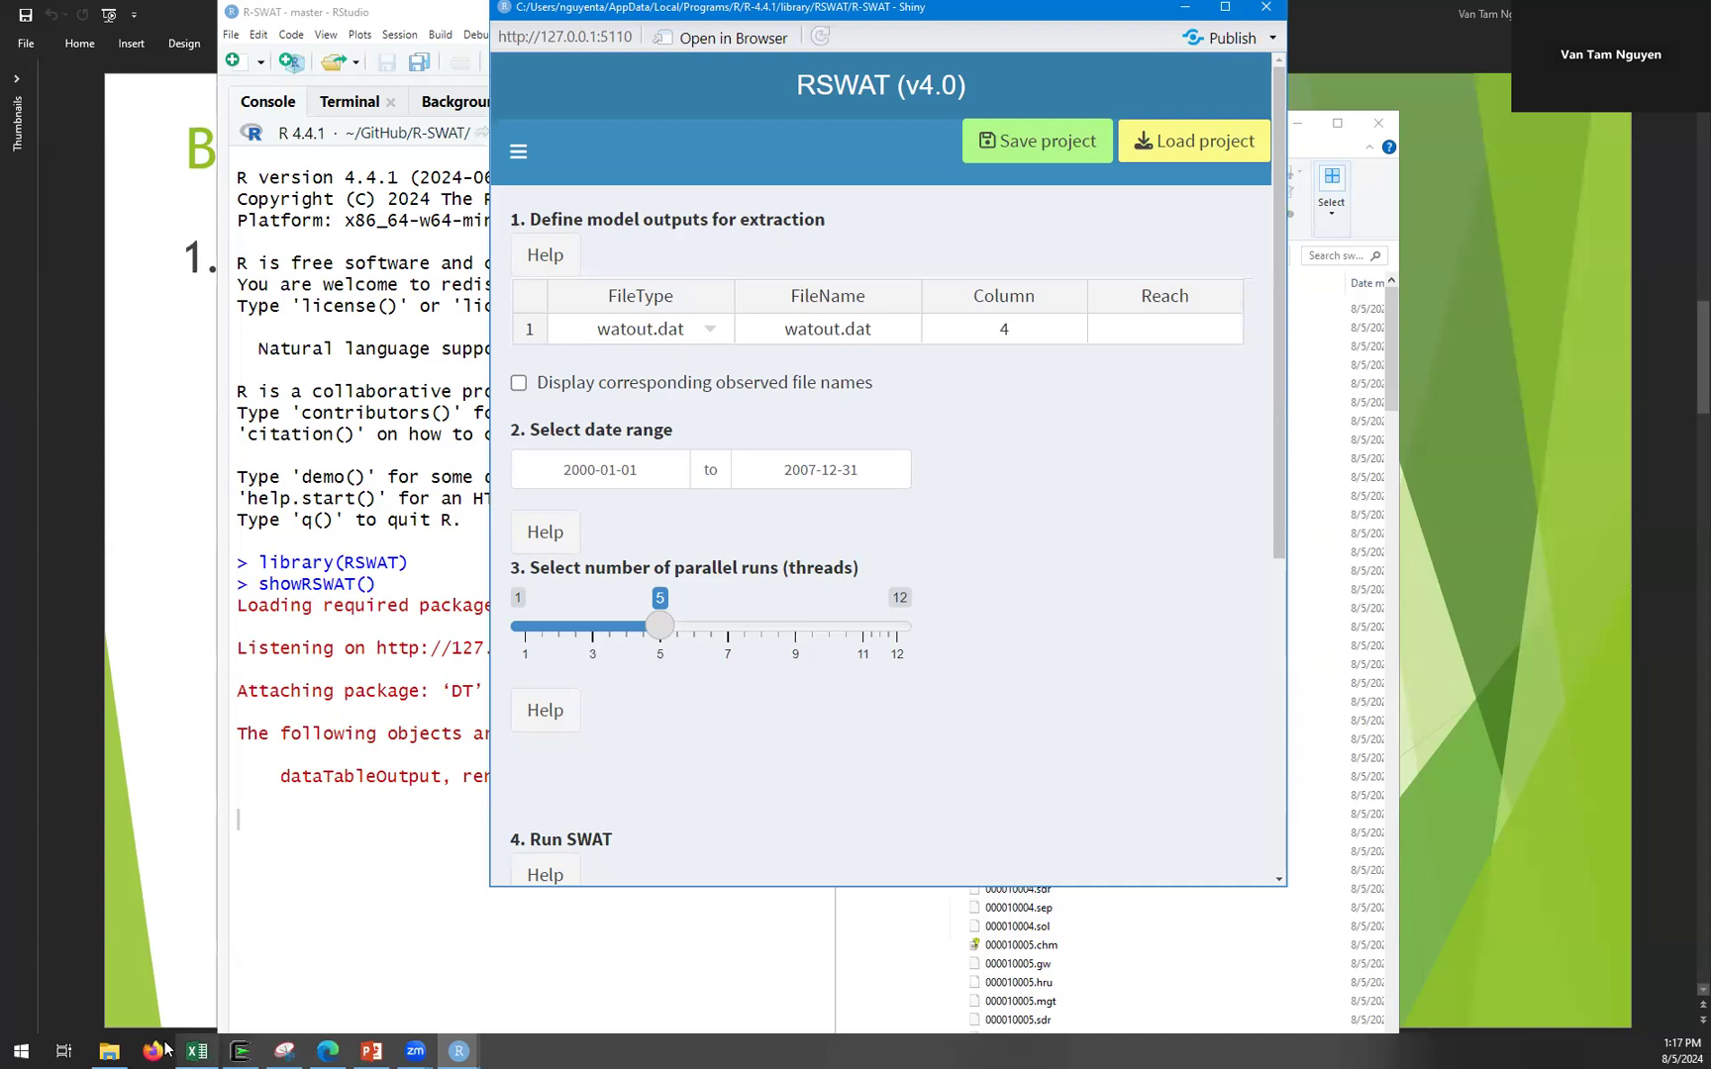
{"action": "left_click", "coordinate": [111, 1050]}
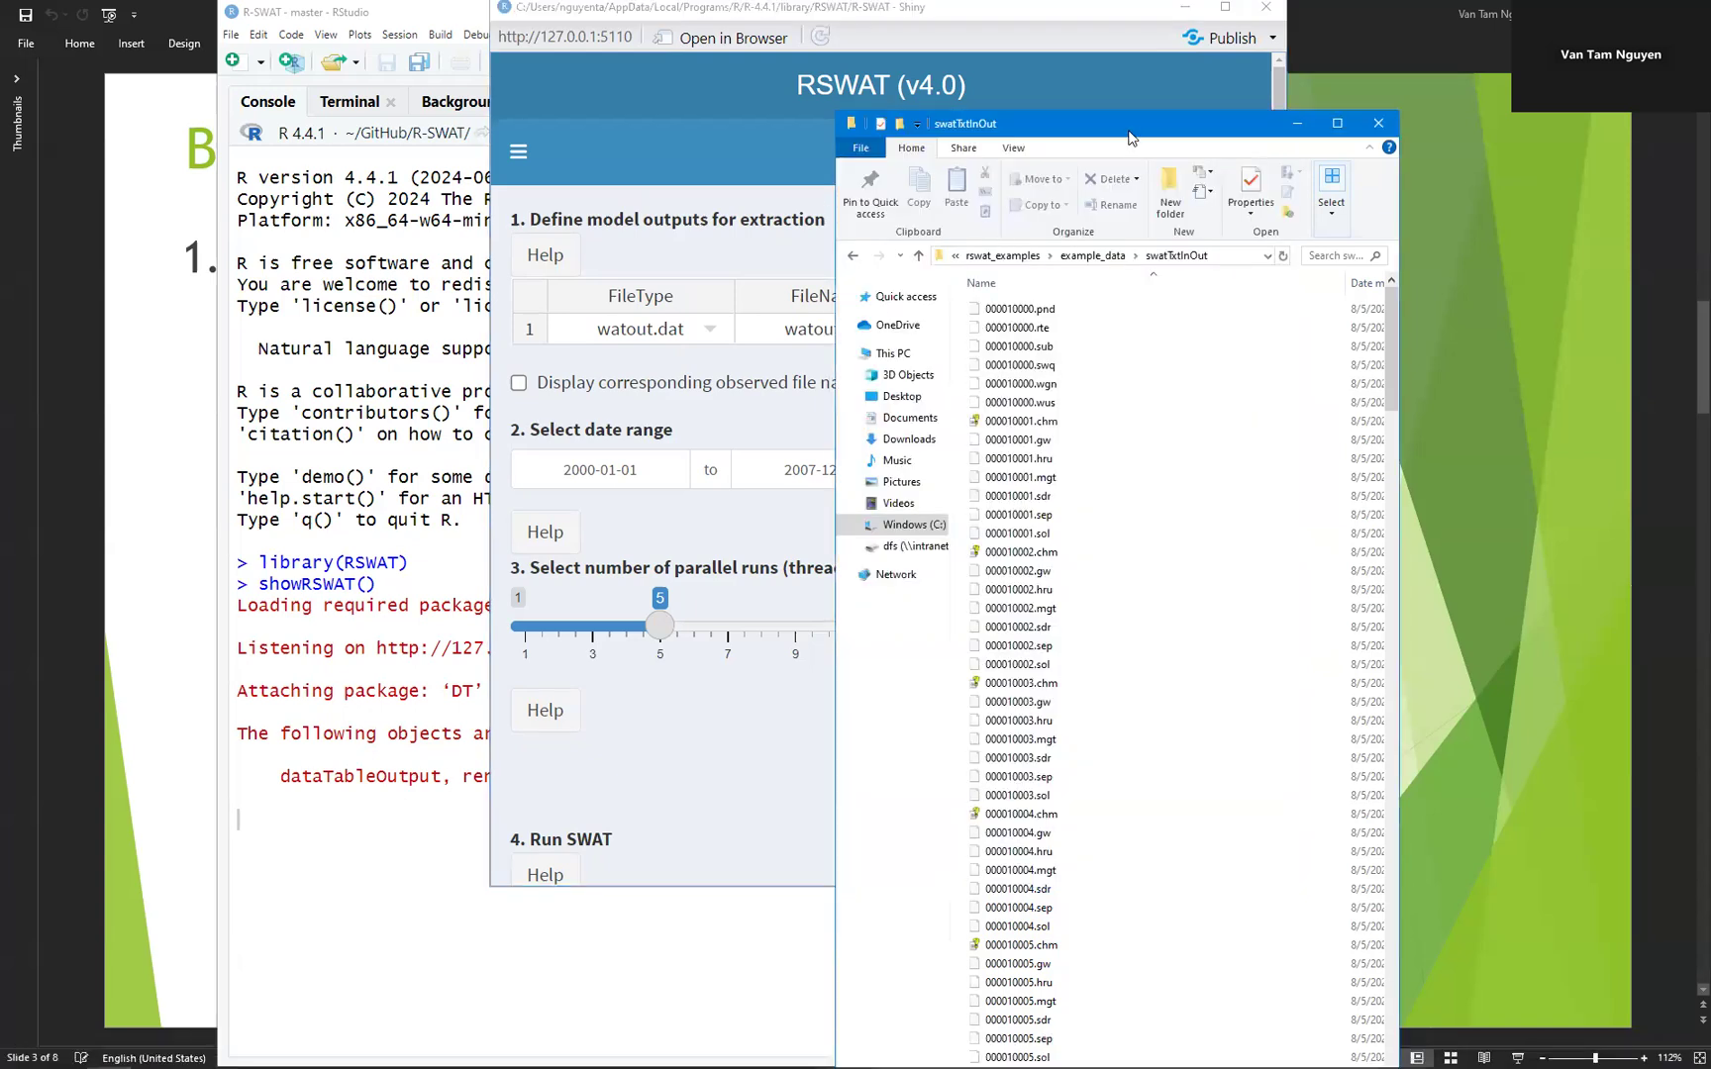
{"action": "left_click_drag", "start_coordinate": [1129, 137], "coordinate": [8, 153]}
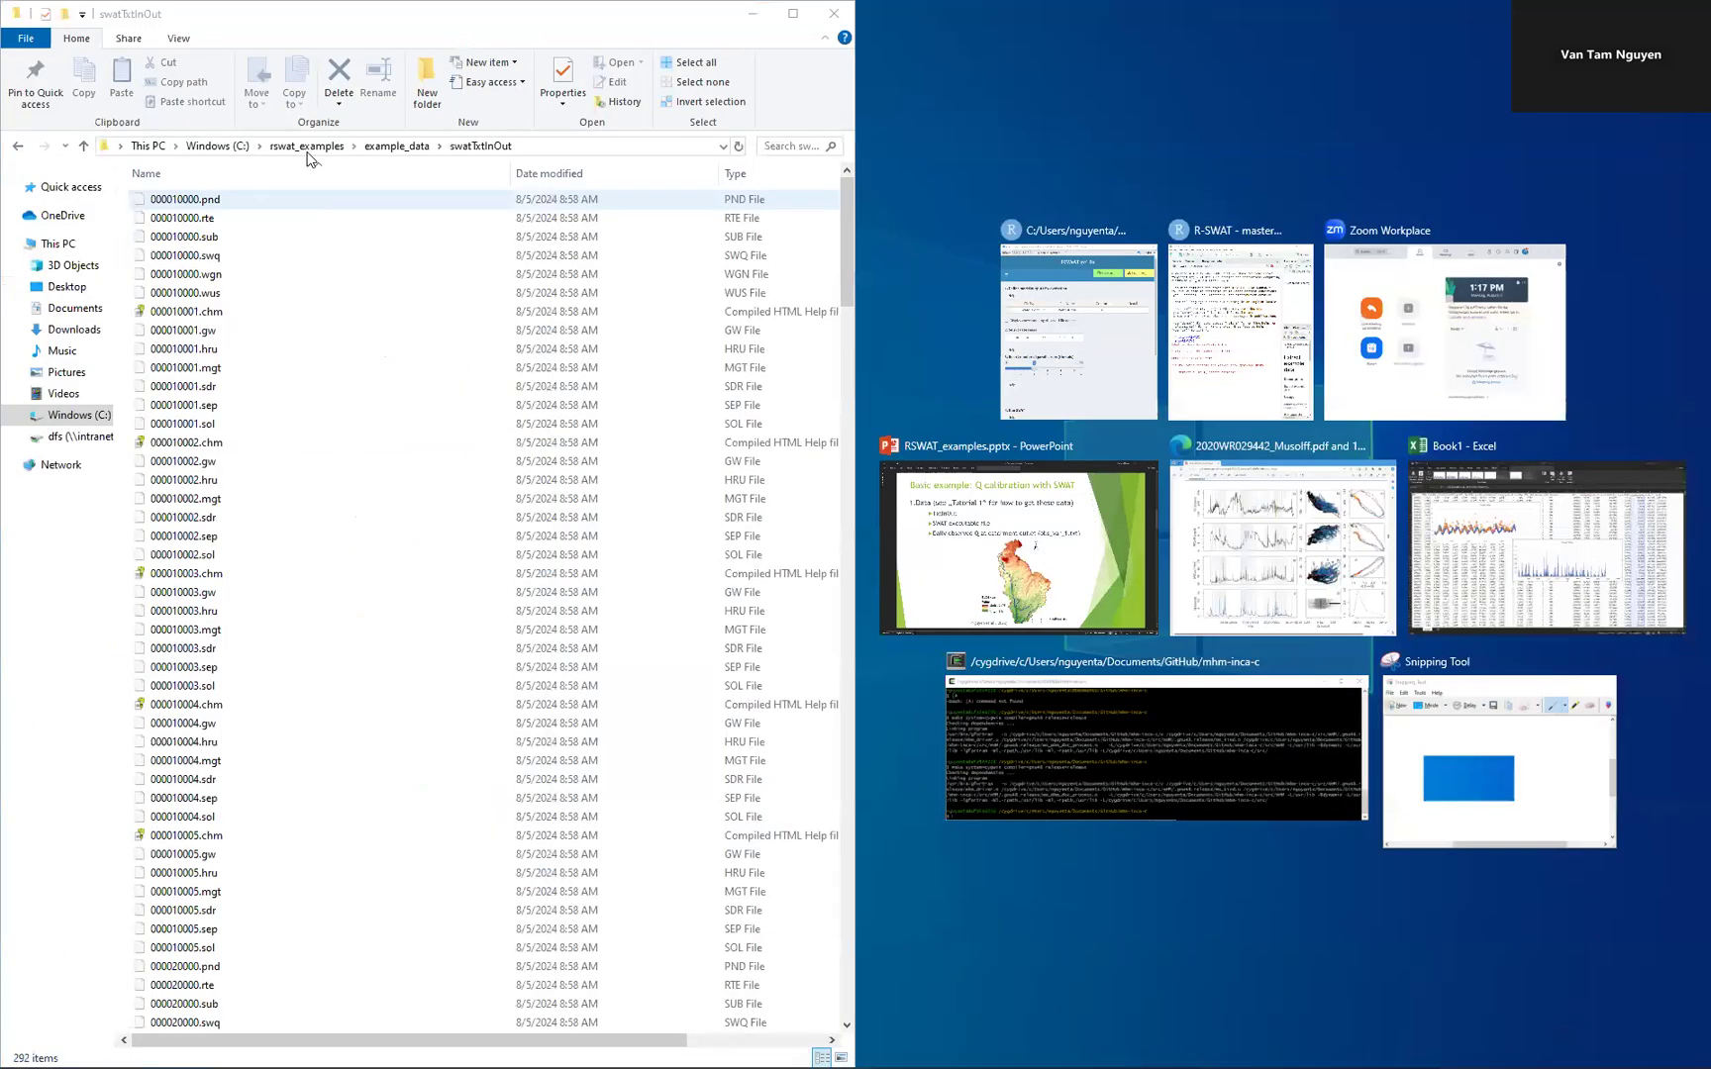
Navigate up to rswat_examples and open the empty workingFolder
{"action": "left_click", "coordinate": [377, 148]}
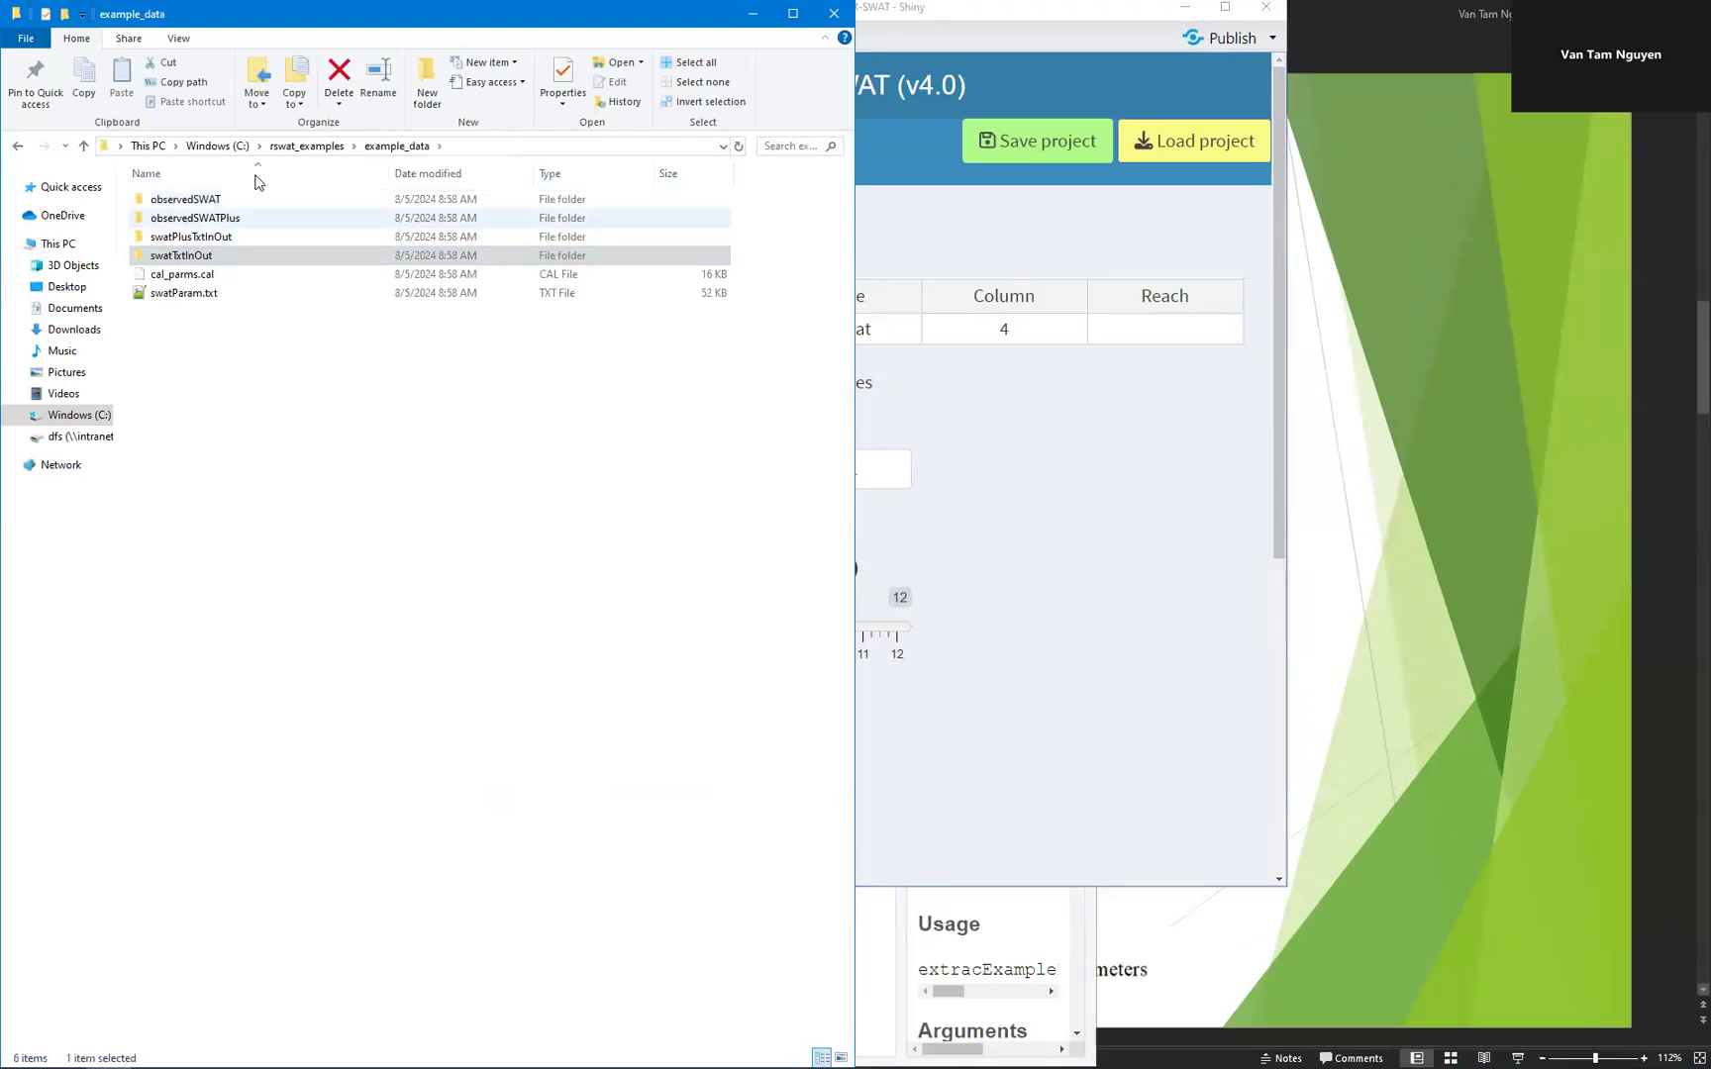
{"action": "left_click", "coordinate": [309, 148]}
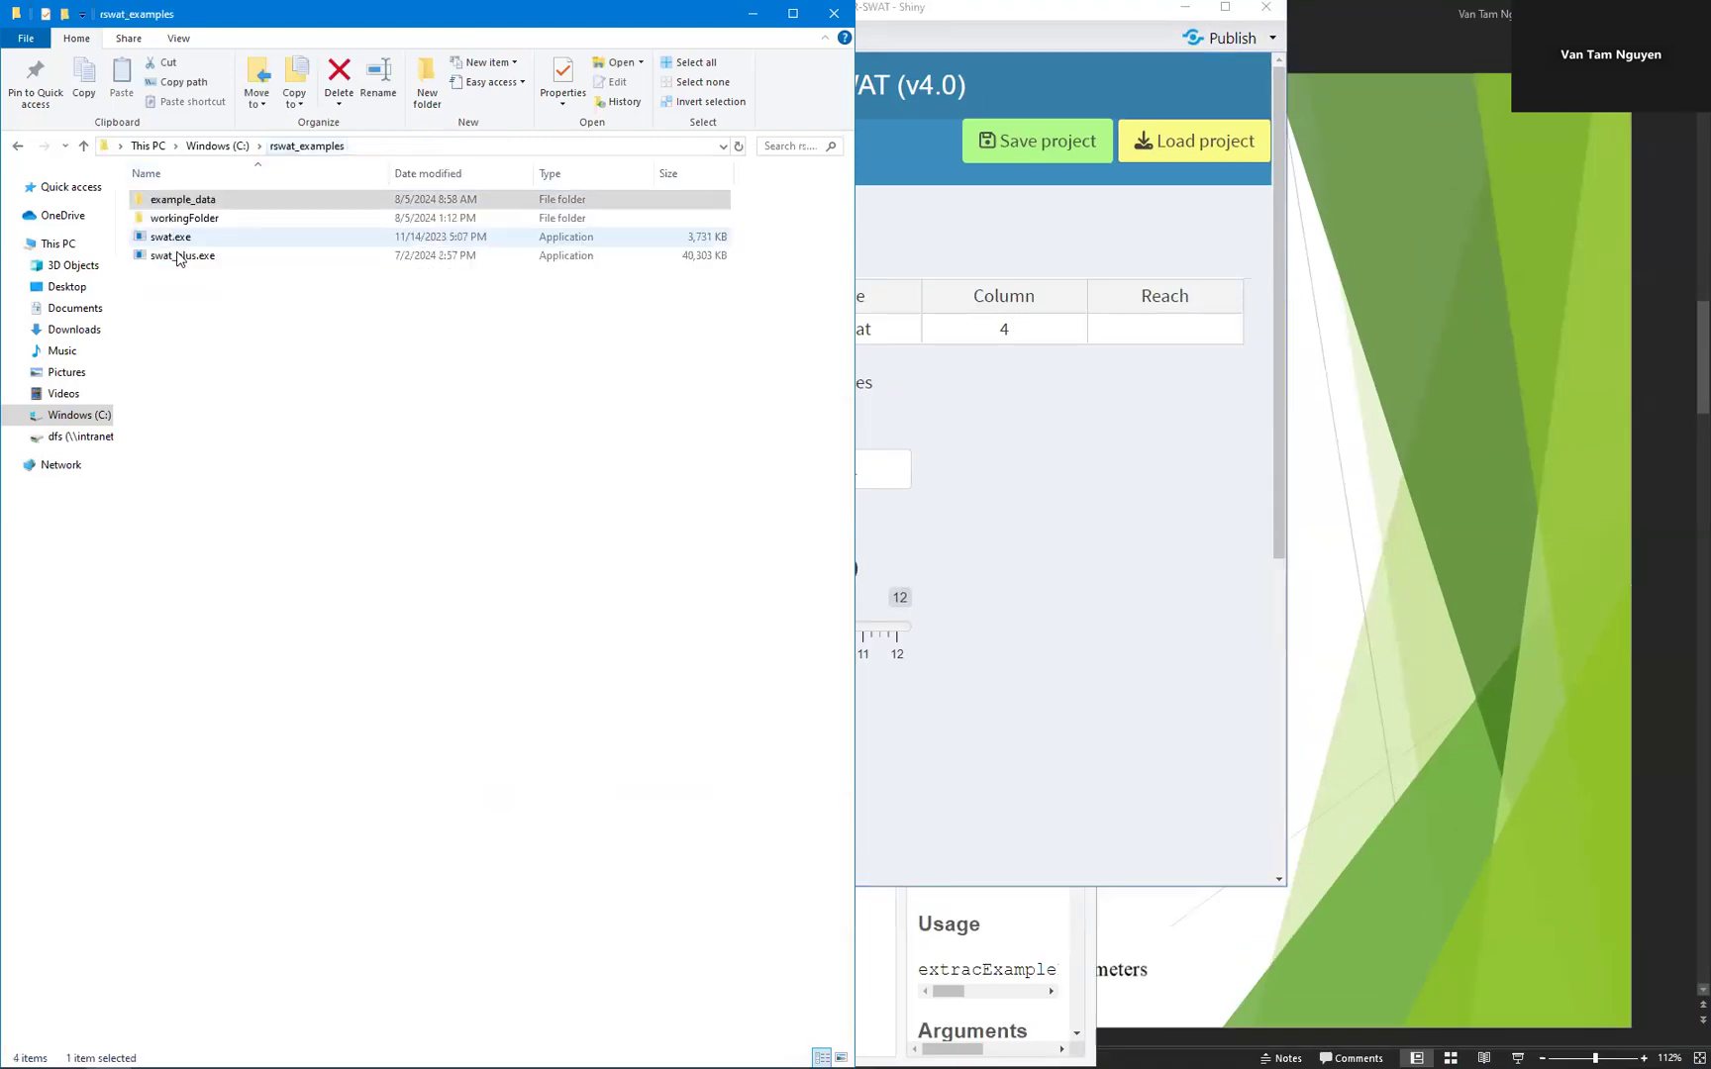
{"action": "left_click", "coordinate": [208, 223]}
{"action": "double_click", "coordinate": [208, 222]}
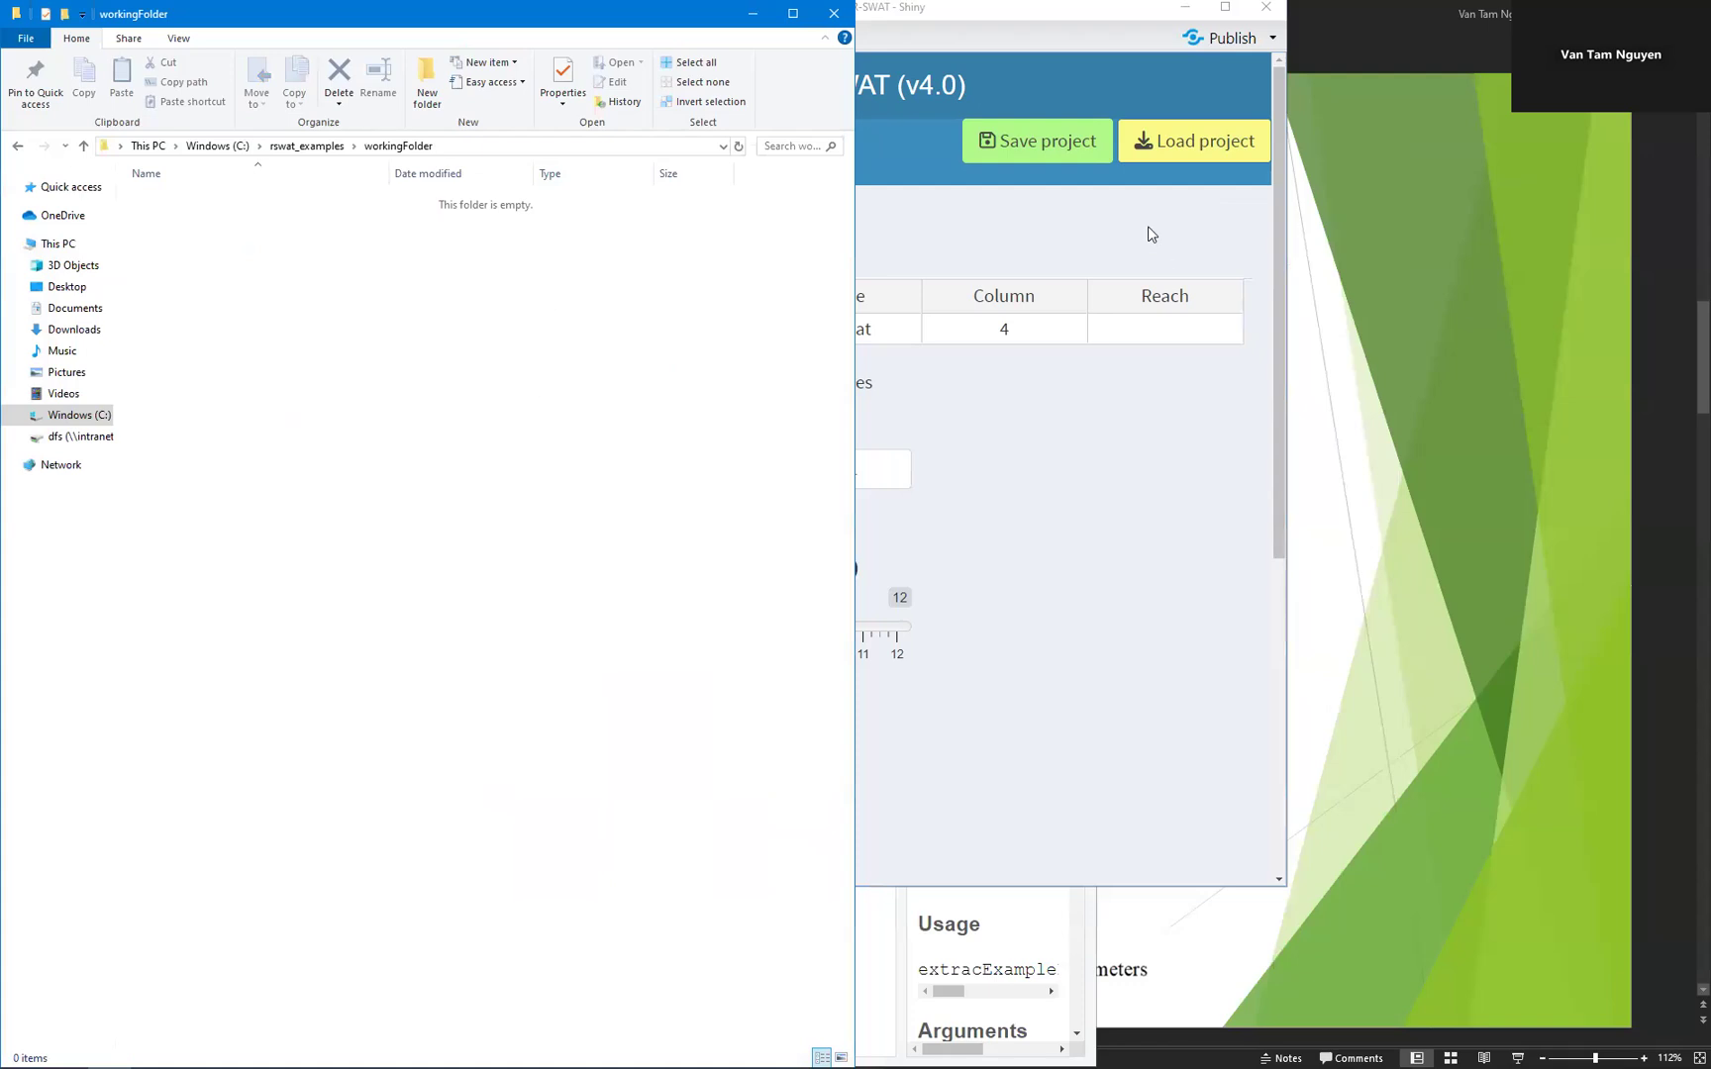
{"action": "left_click", "coordinate": [1059, 55]}
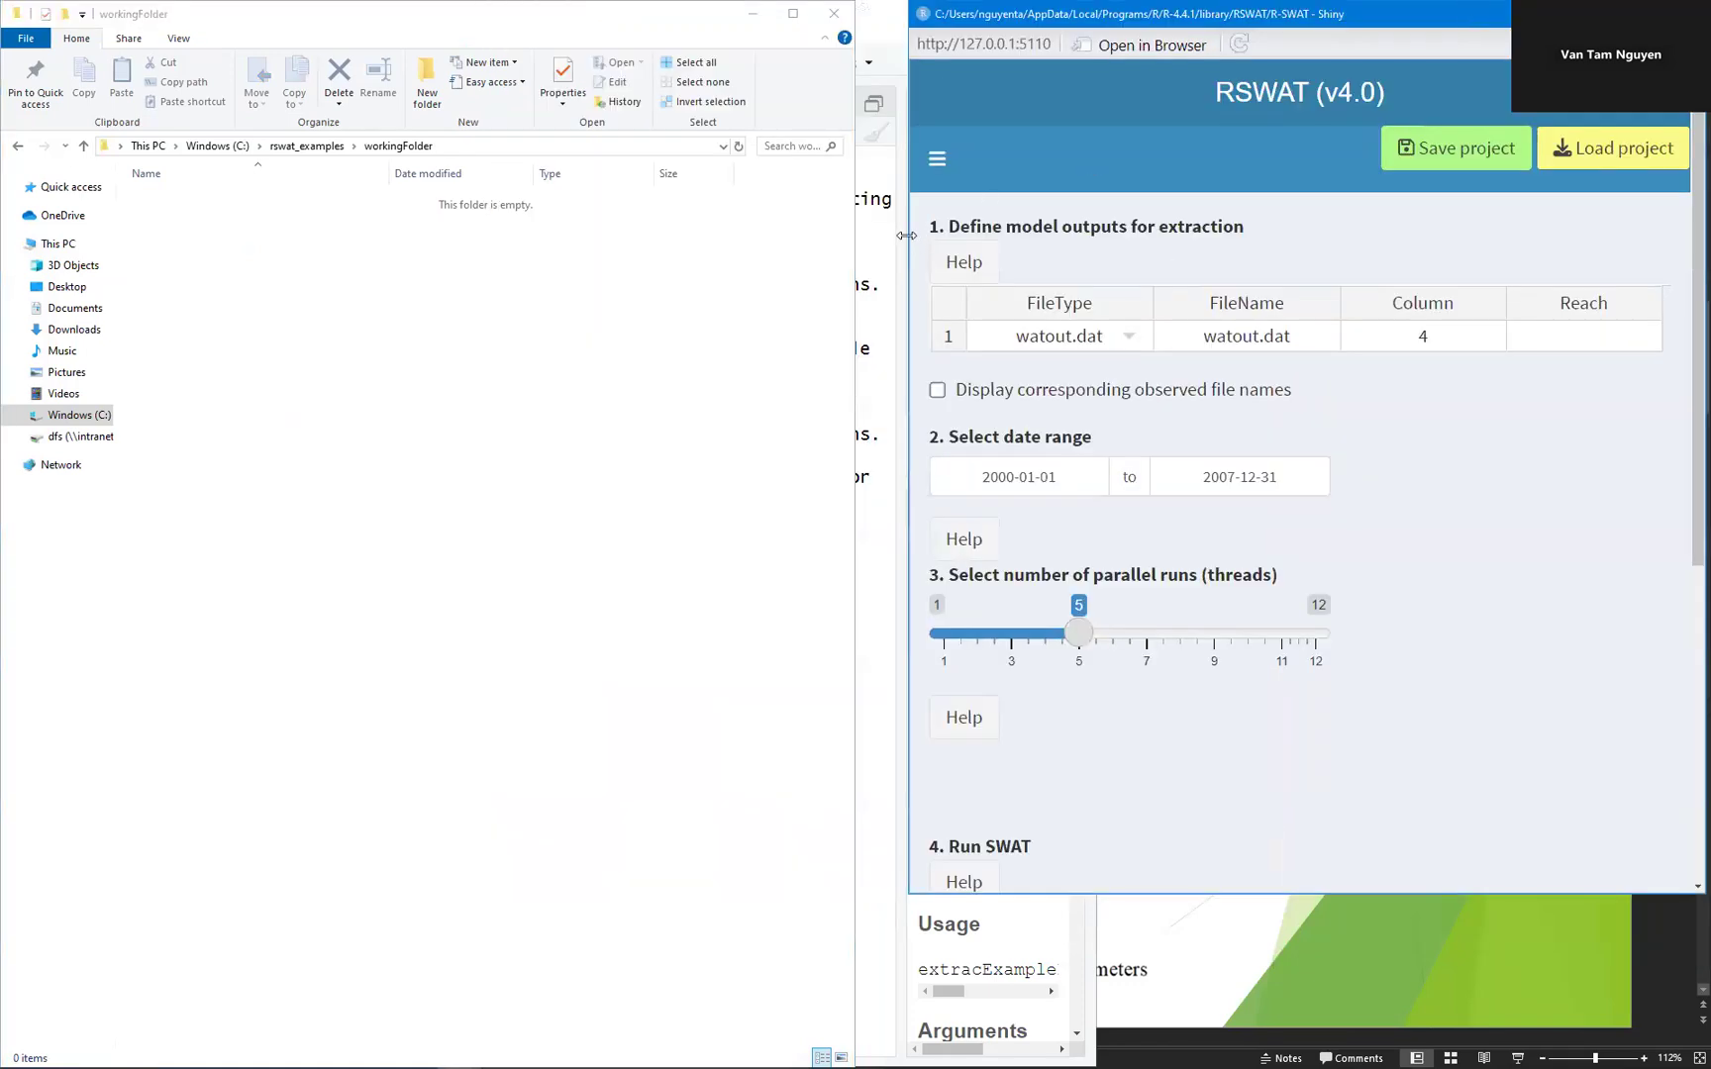
Widen RSWAT, launch the SWAT runs, dismiss the running notice, and make the window taller
{"action": "left_click_drag", "start_coordinate": [906, 235], "coordinate": [462, 214]}
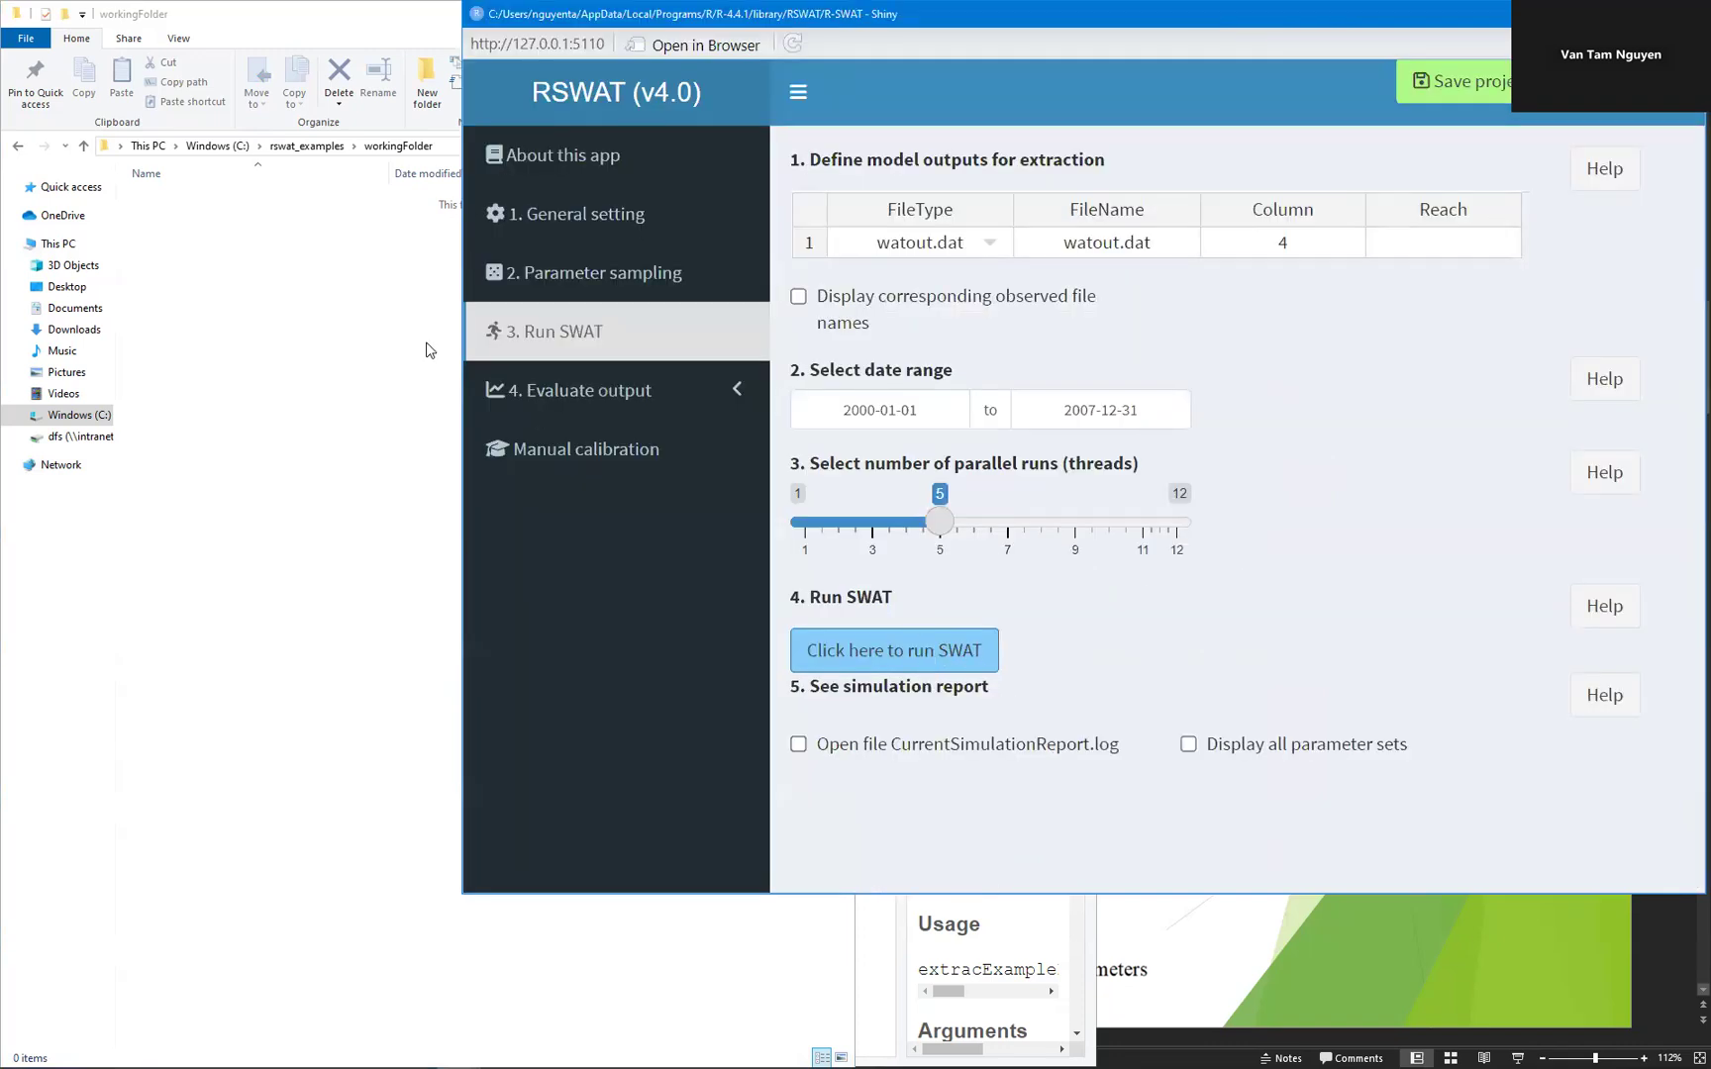
{"action": "left_click", "coordinate": [904, 655]}
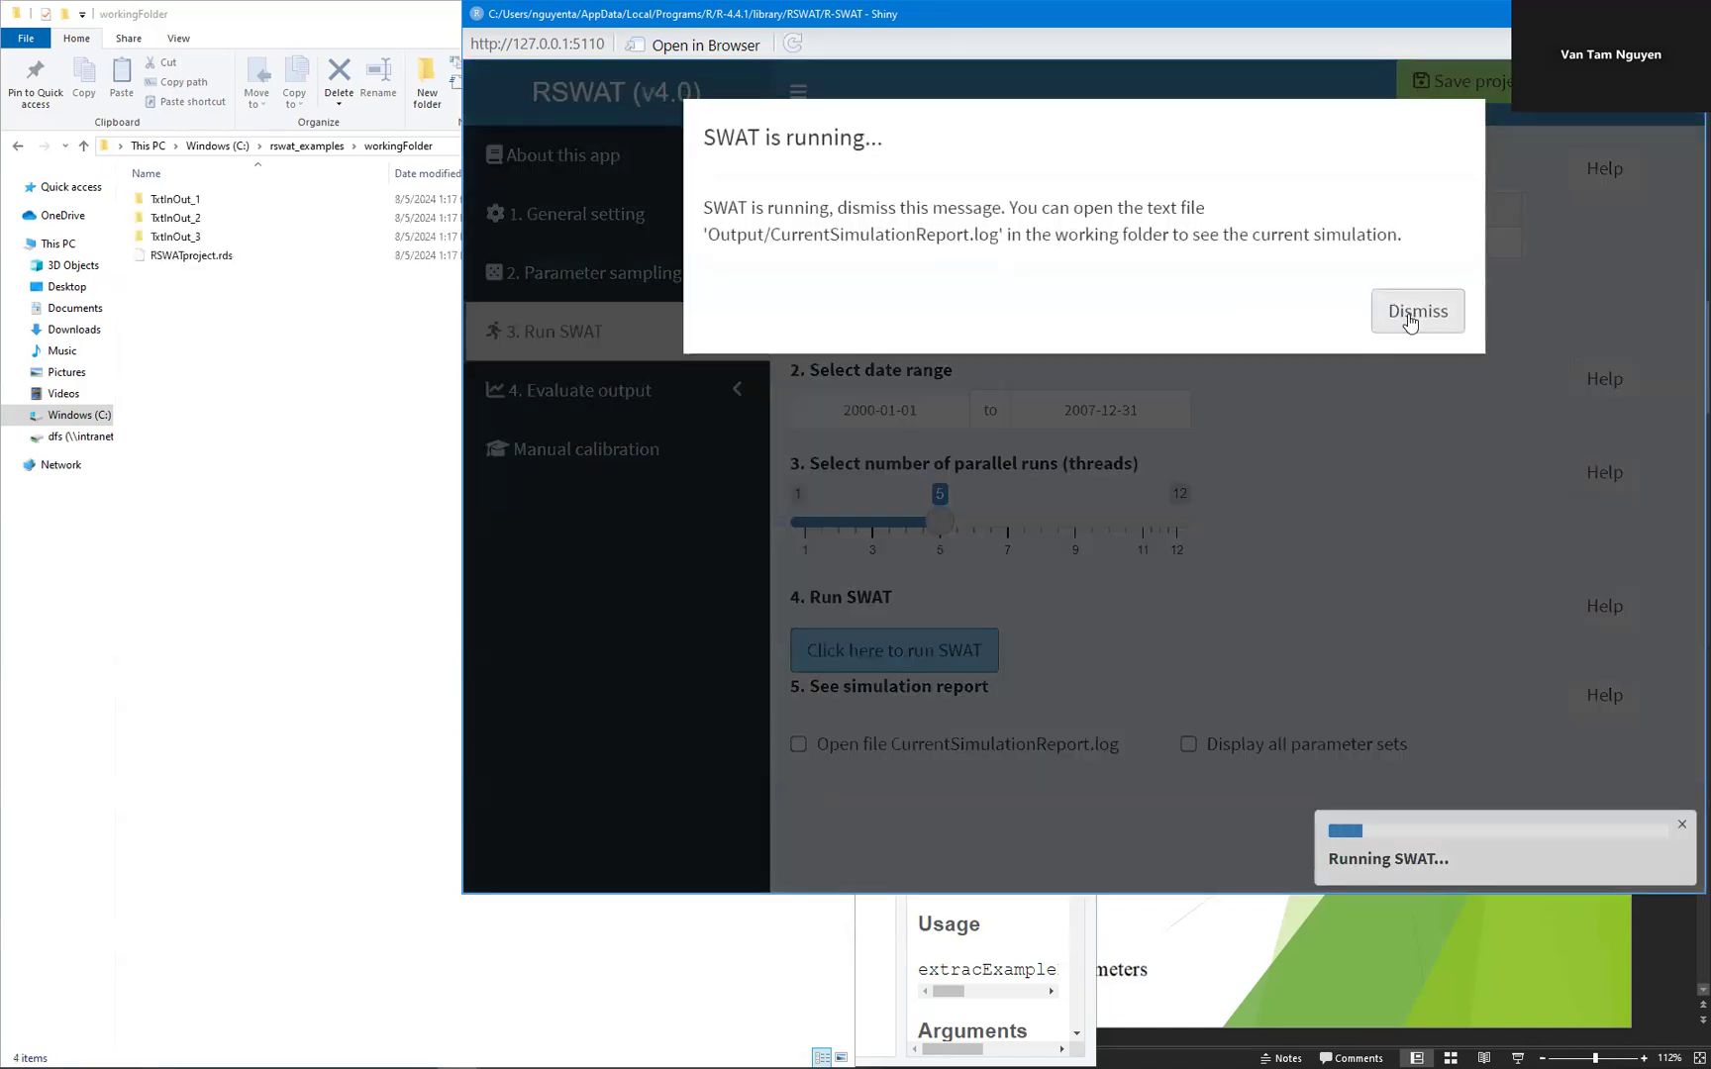
{"action": "left_click", "coordinate": [1411, 313]}
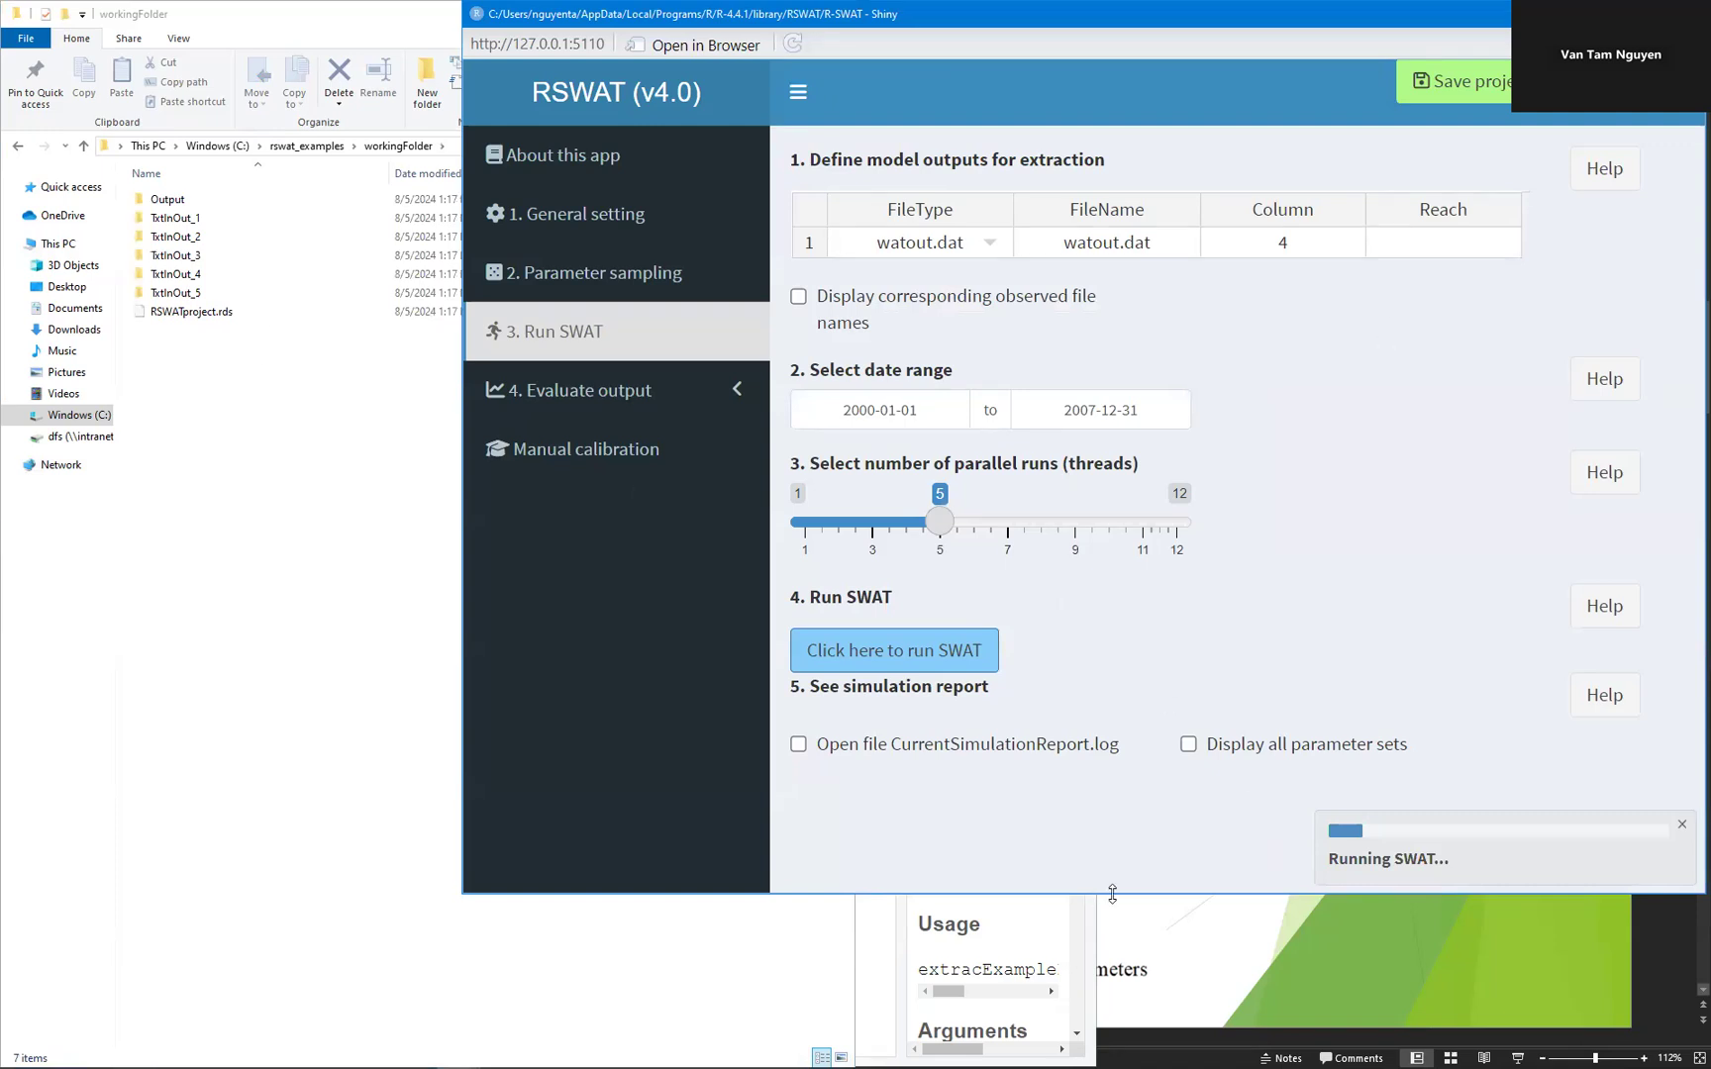
{"action": "left_click_drag", "start_coordinate": [1113, 894], "coordinate": [1099, 1046]}
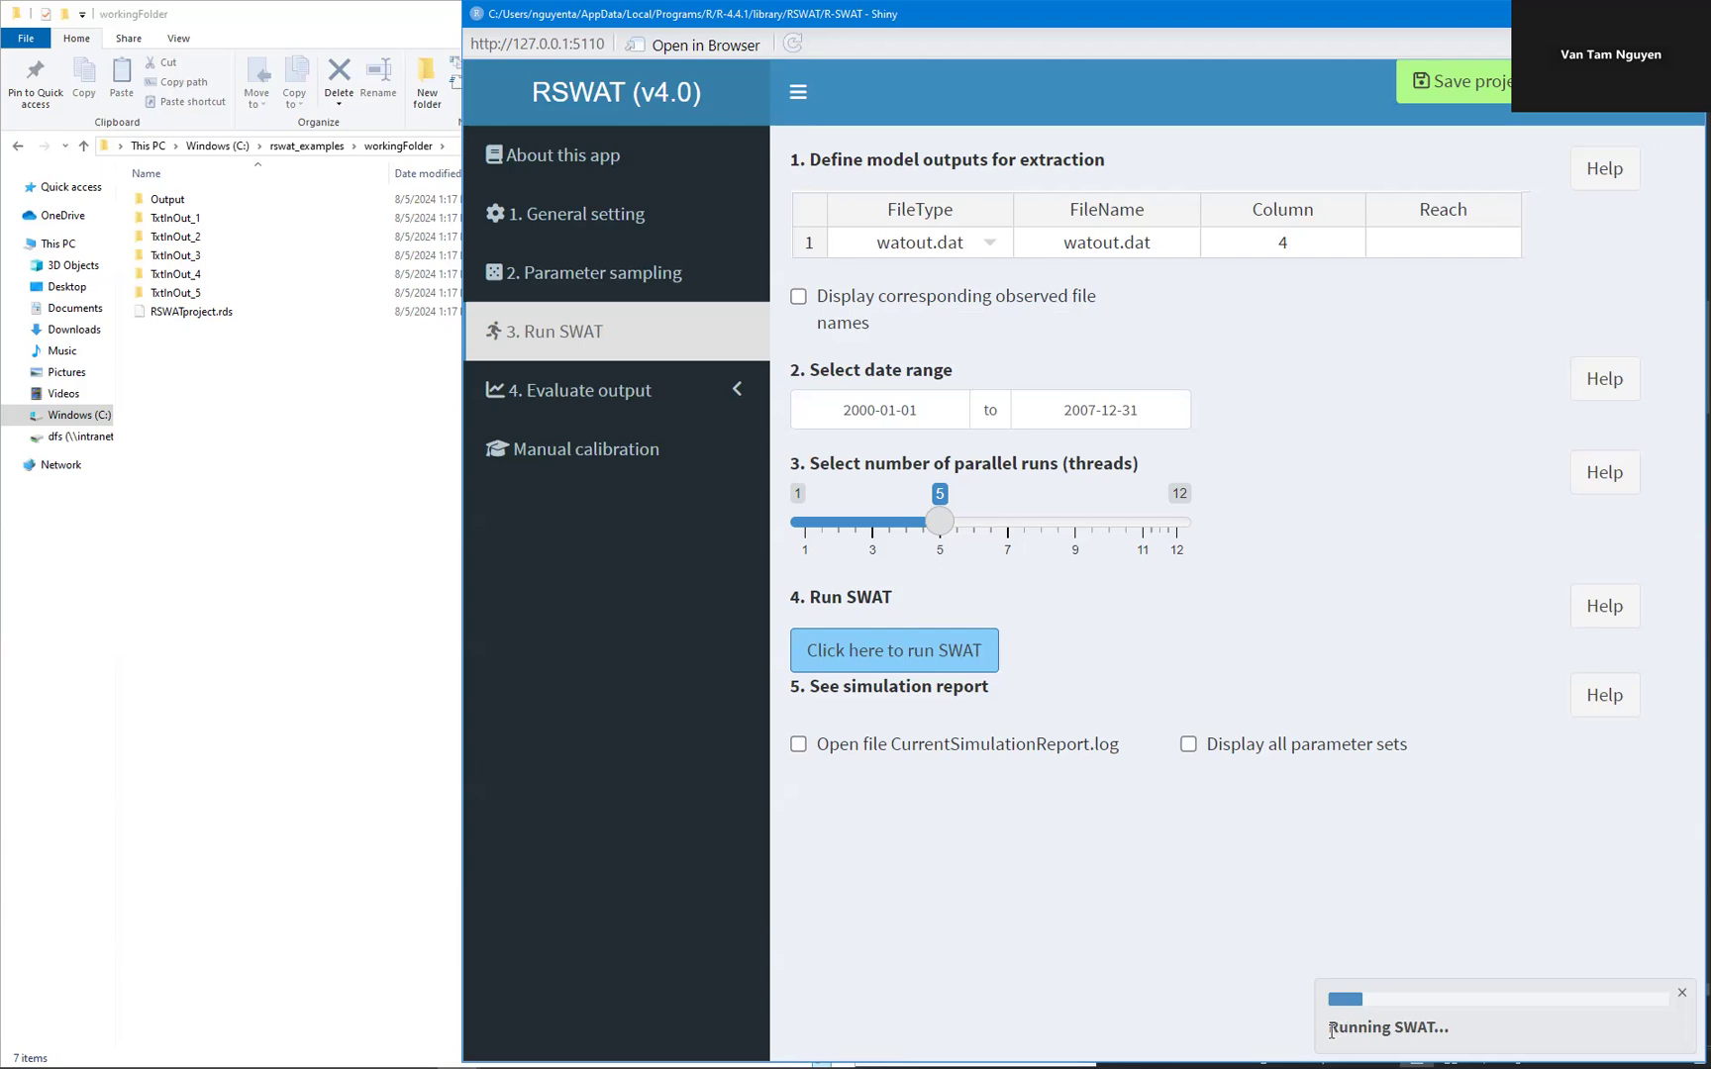
Display all 30 sampled parameter sets, paging to sets 21–30 and scrolling across parameter columns
{"action": "left_click", "coordinate": [819, 757]}
{"action": "left_click", "coordinate": [830, 754]}
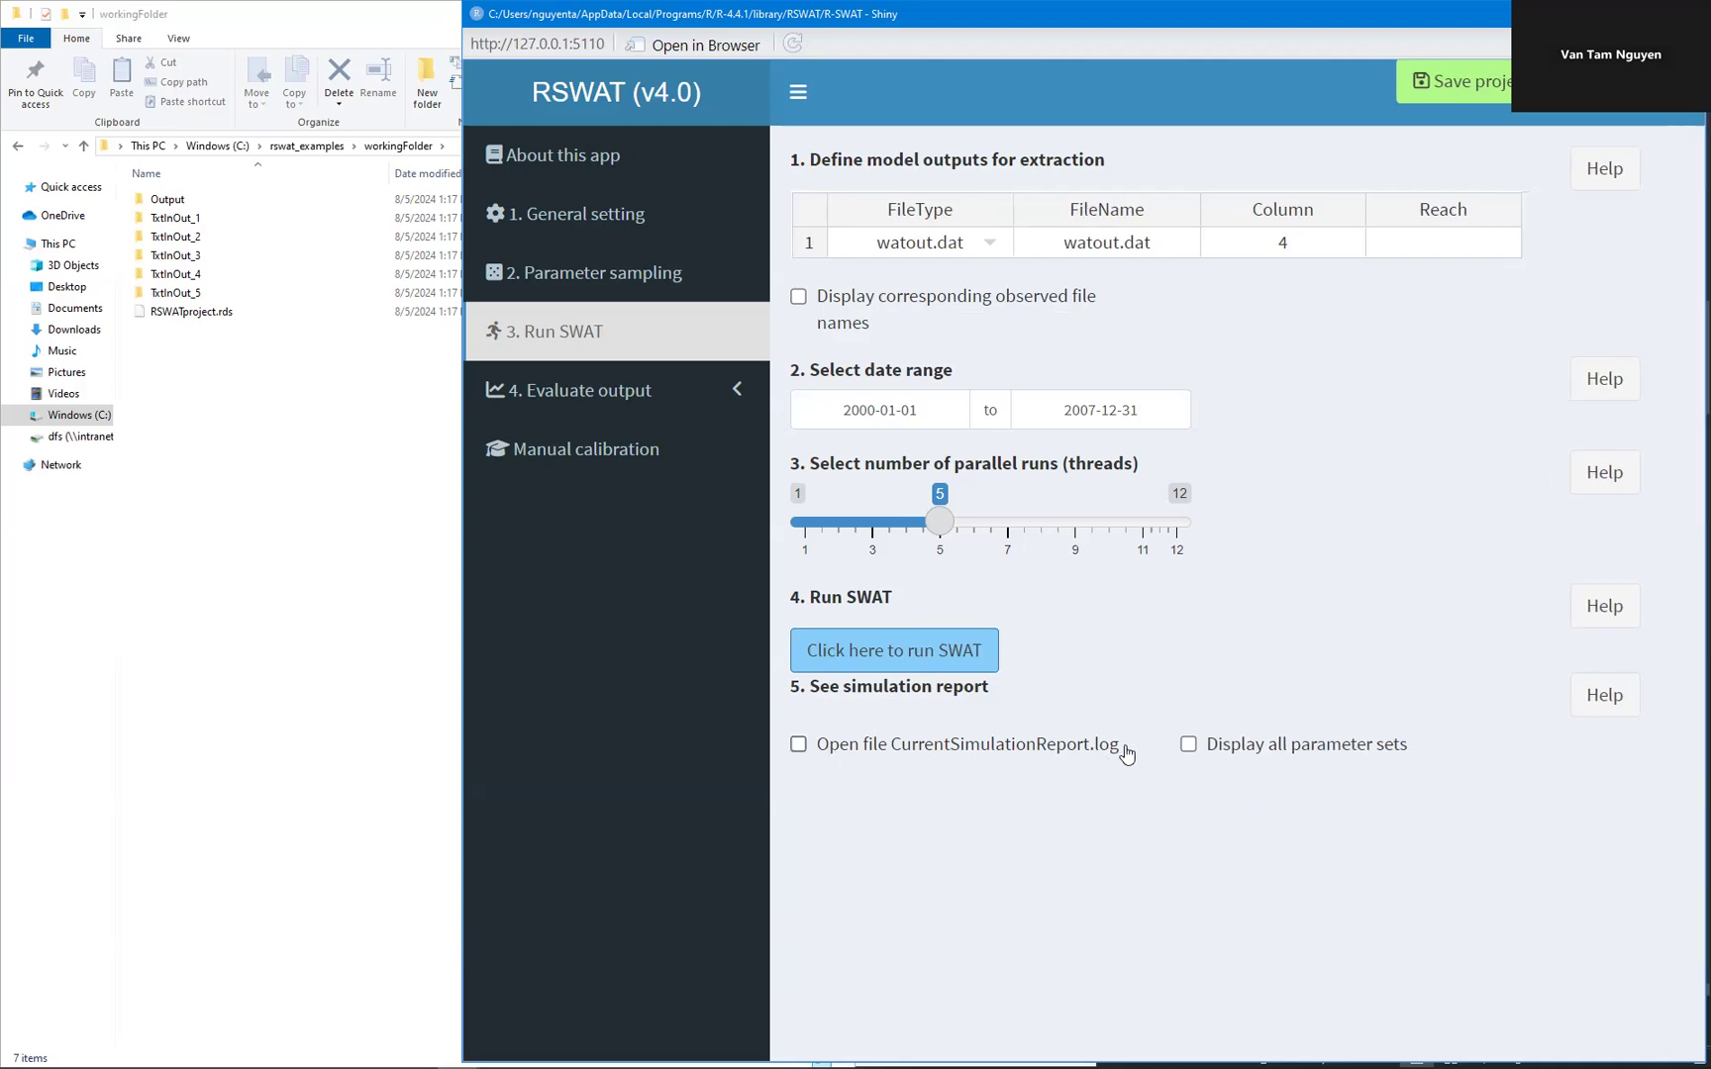
{"action": "left_click", "coordinate": [1181, 743]}
{"action": "scroll", "coordinate": [1192, 749], "scroll_direction": "down", "scroll_amount": 3}
{"action": "scroll", "coordinate": [1198, 737], "scroll_direction": "down", "scroll_amount": 1}
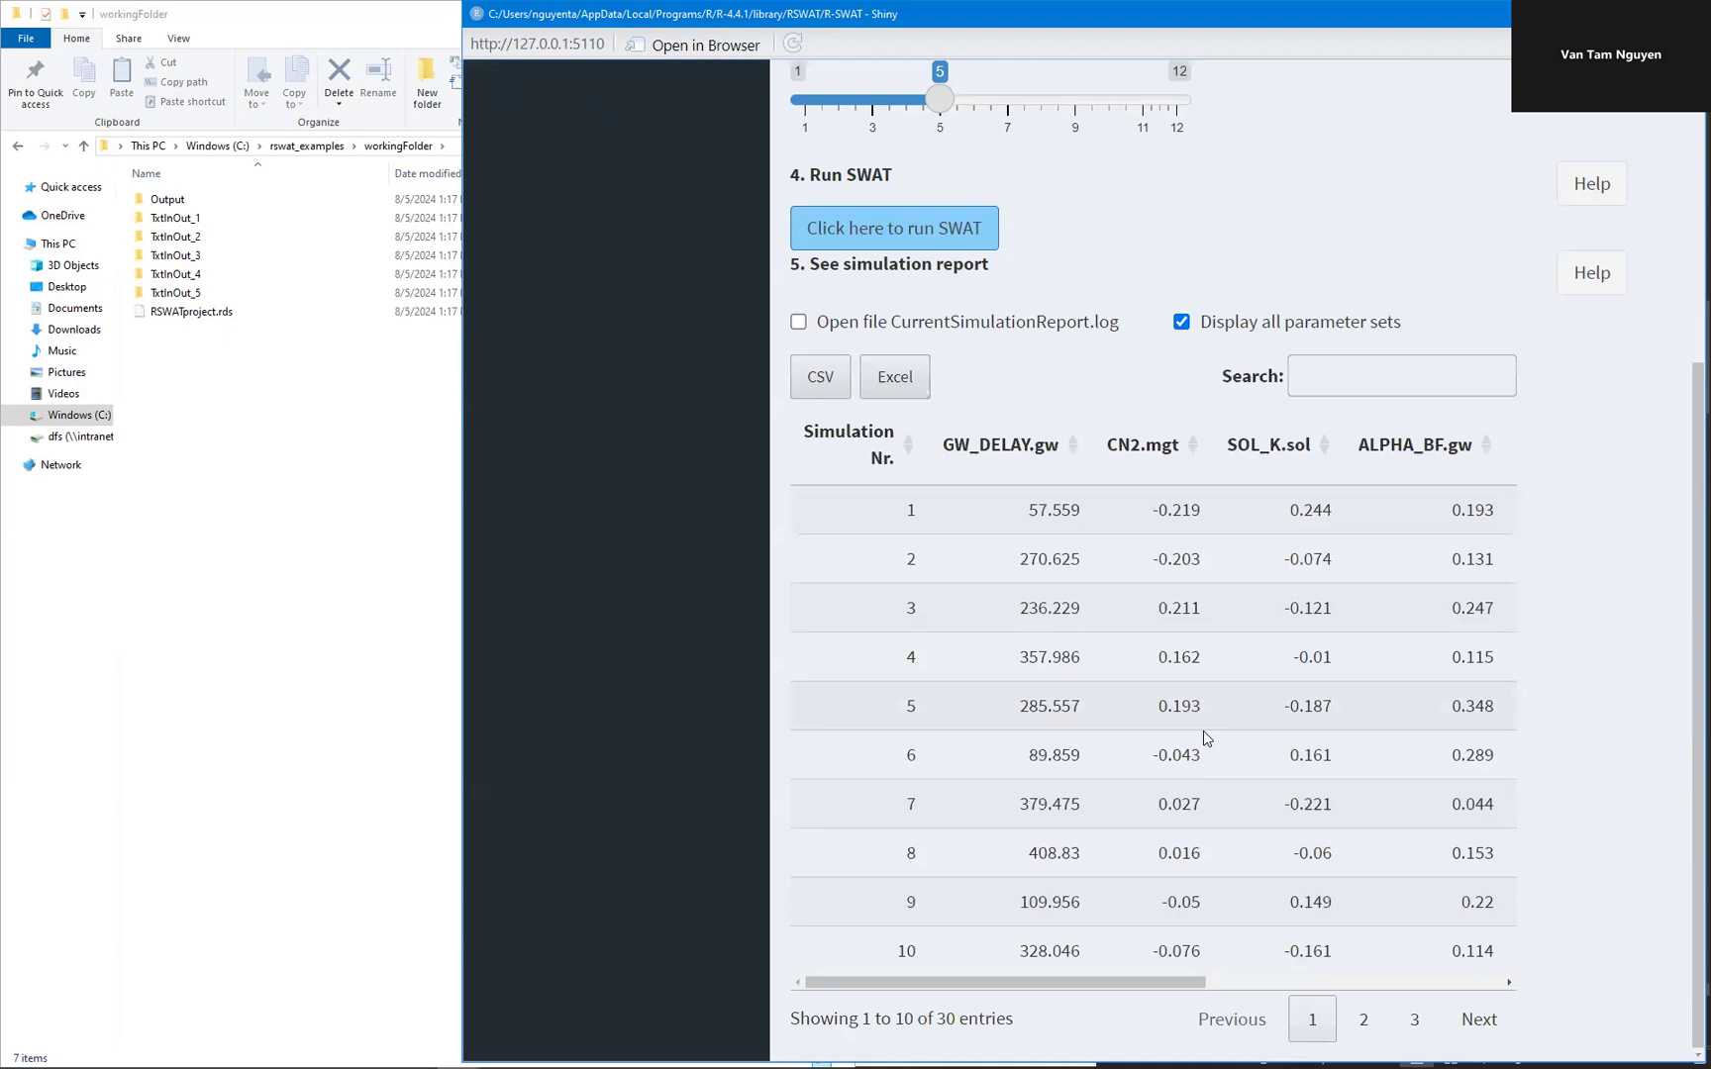
{"action": "left_click", "coordinate": [1414, 1019]}
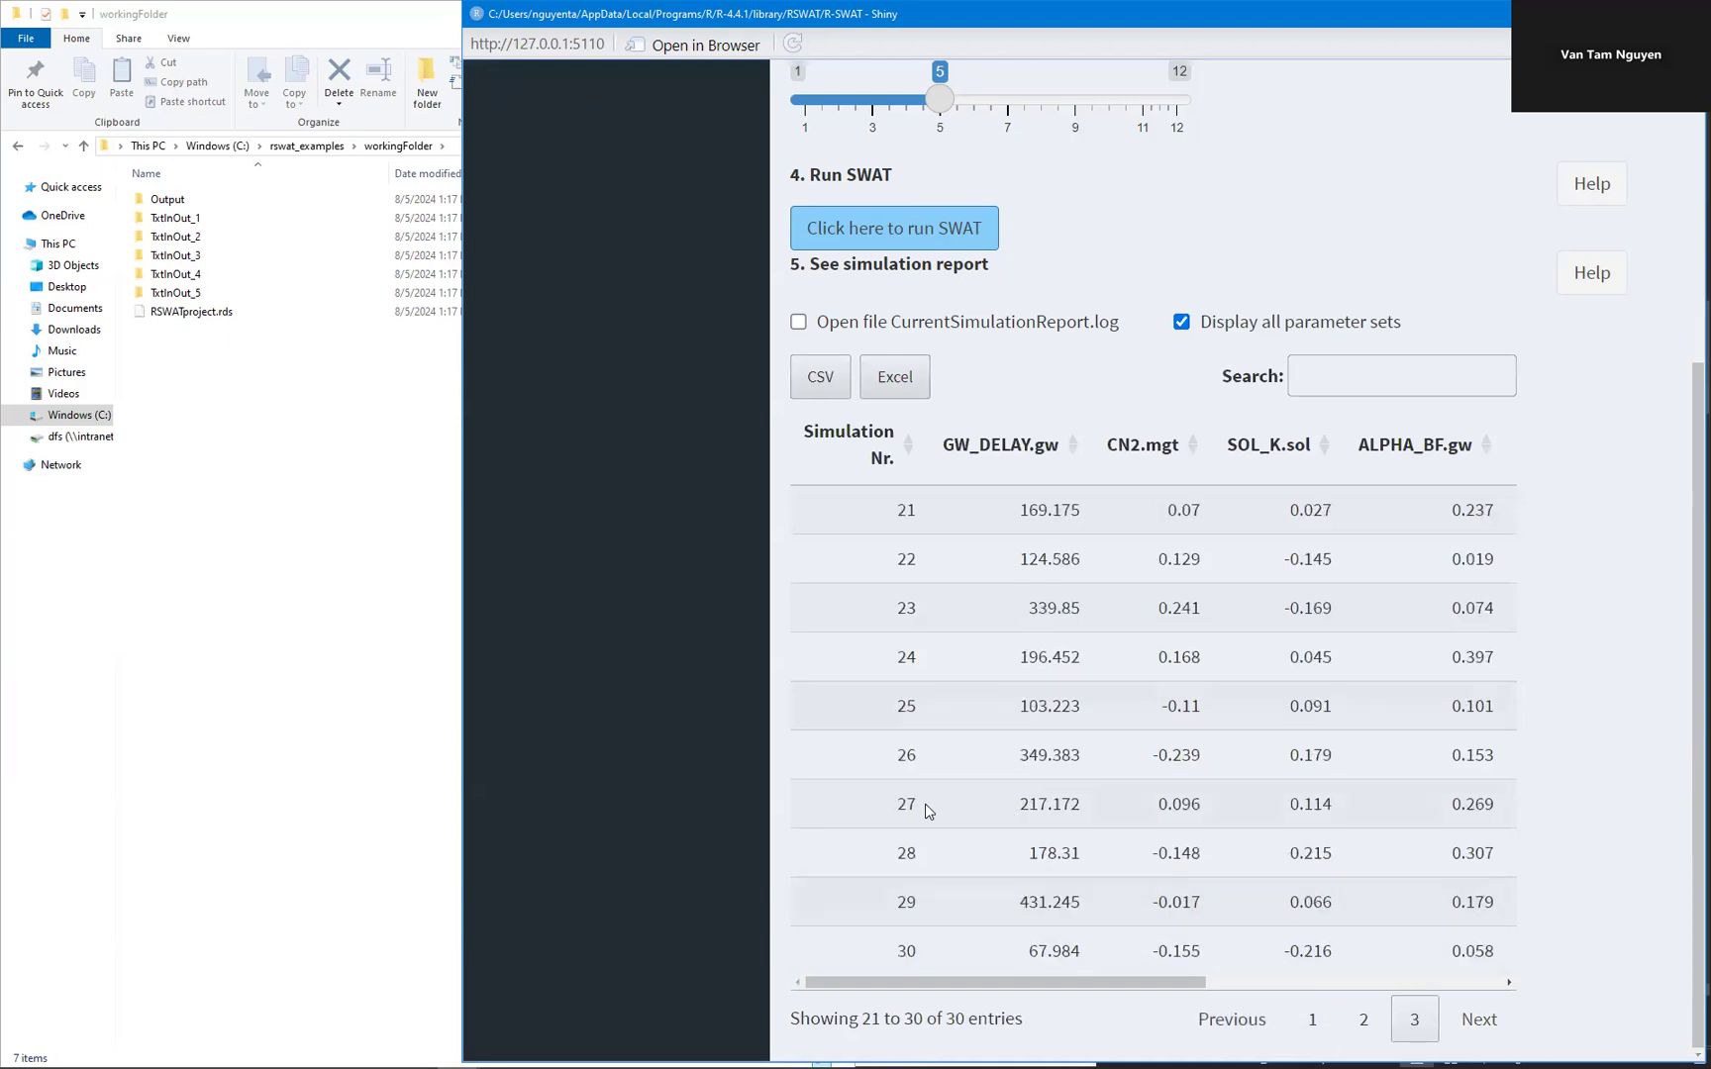
{"action": "left_click_drag", "start_coordinate": [1079, 981], "coordinate": [1436, 988]}
{"action": "left_click_drag", "start_coordinate": [1460, 510], "coordinate": [1497, 509]}
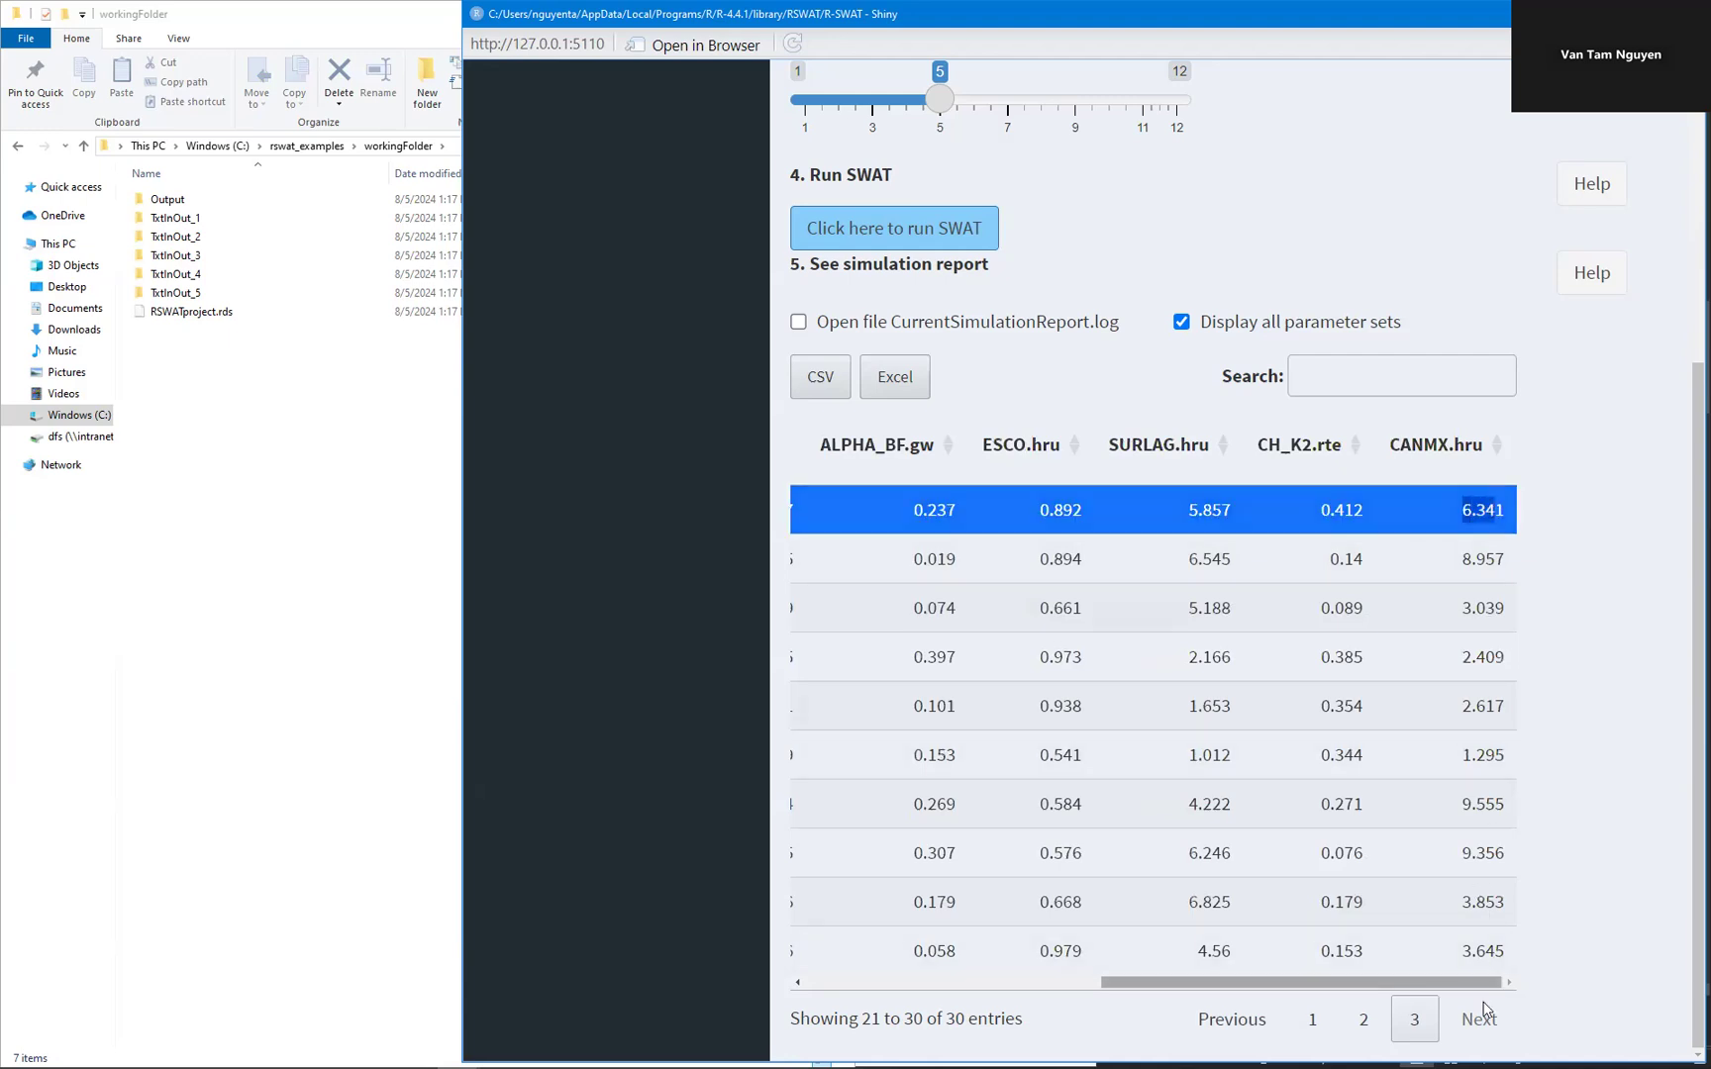
{"action": "left_click", "coordinate": [1312, 1020]}
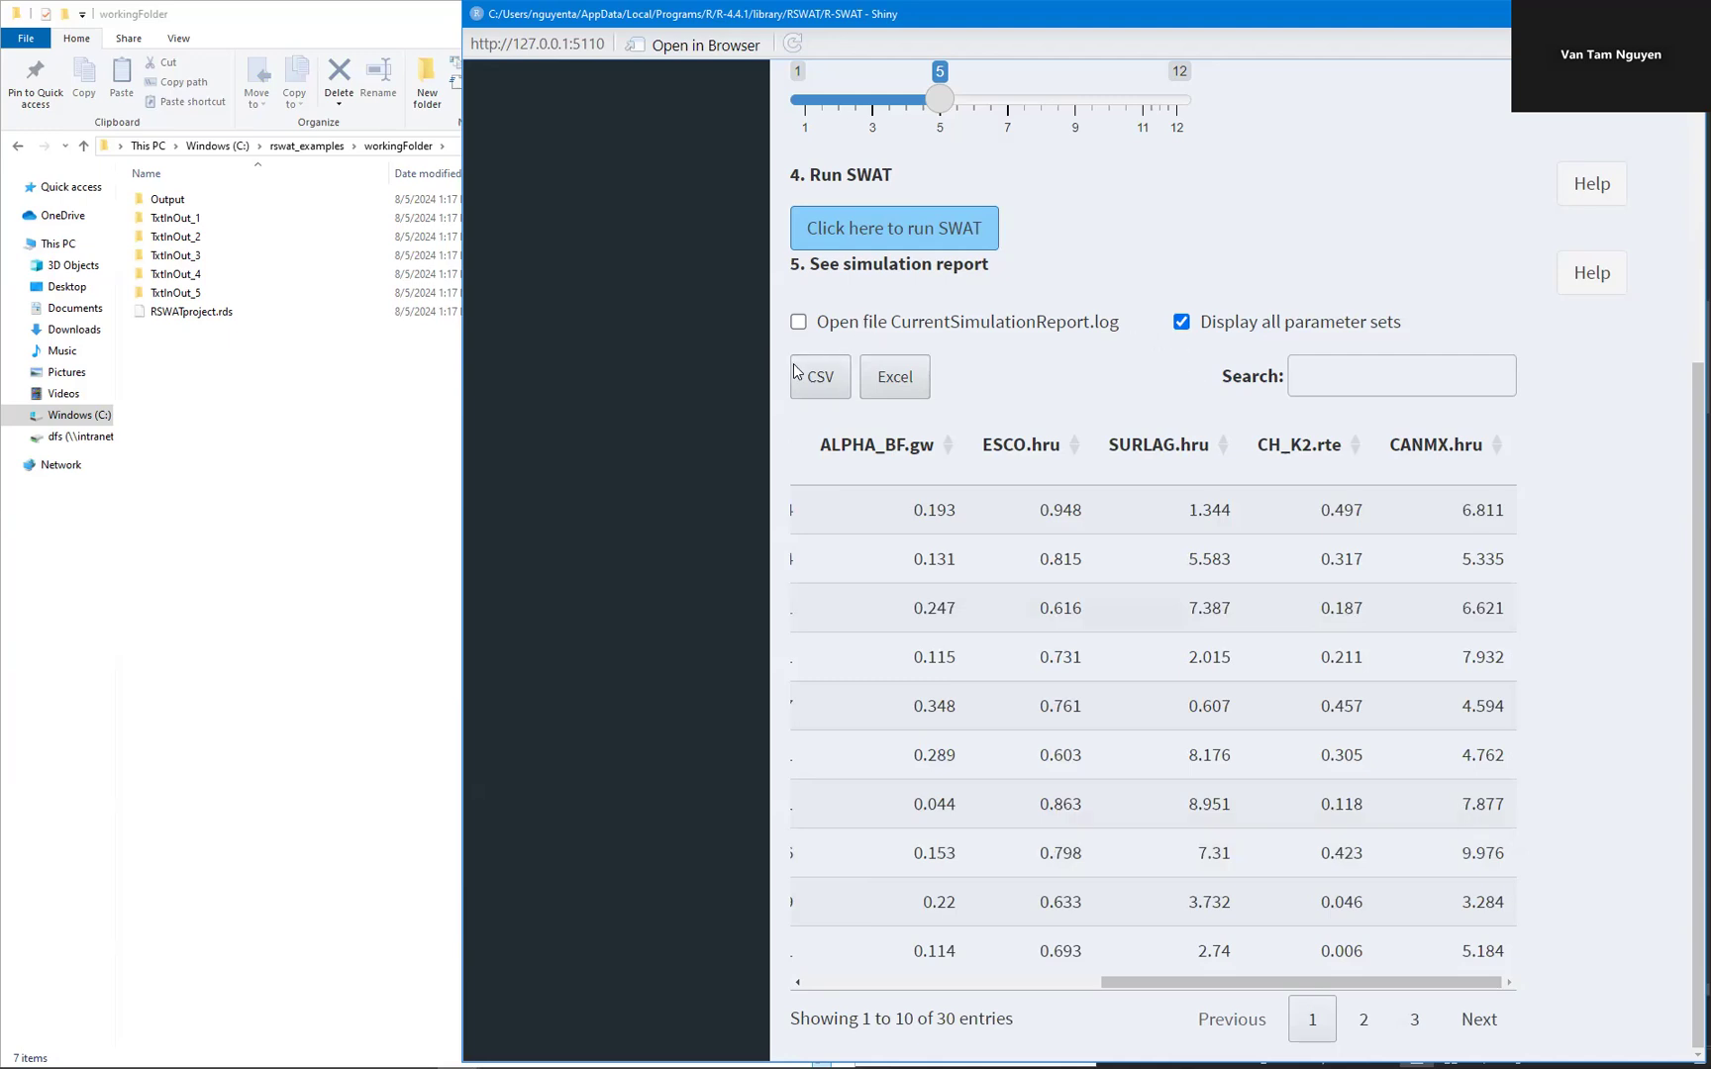
Hide the parameter sets table and keep NSE under 4.1 Objective function
{"action": "left_click", "coordinate": [1181, 322]}
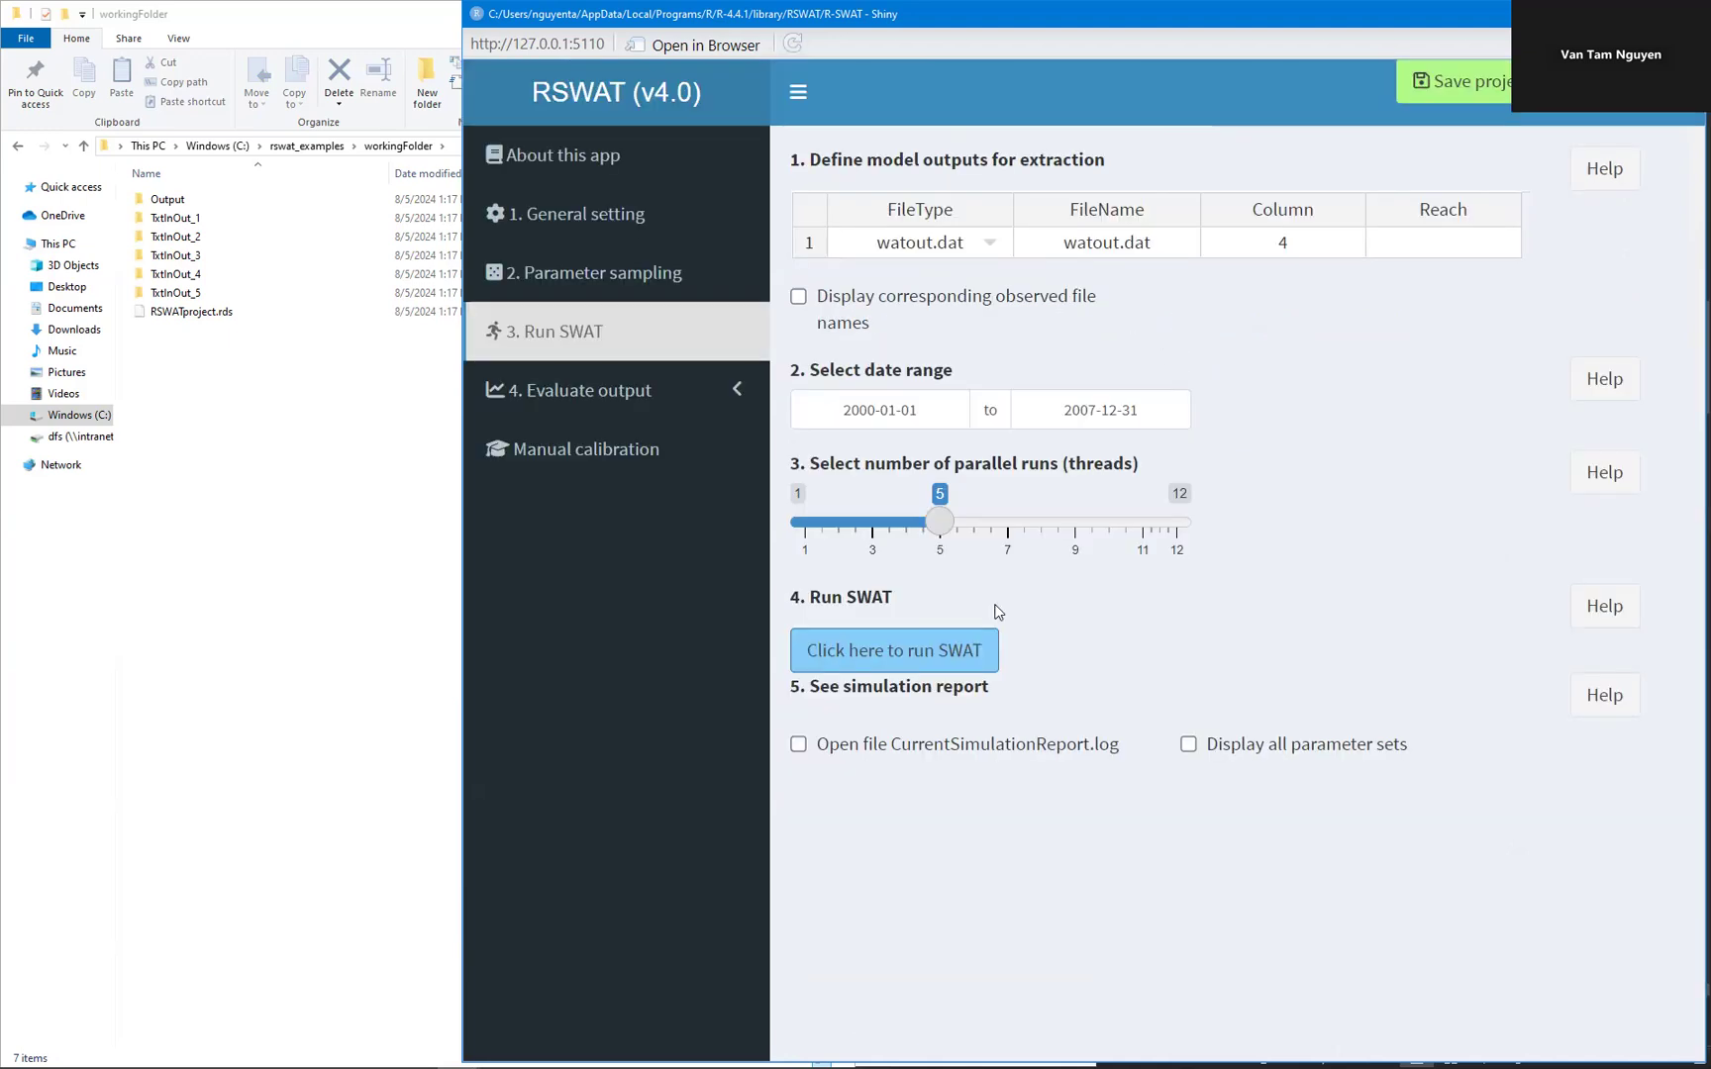
{"action": "left_click", "coordinate": [627, 396]}
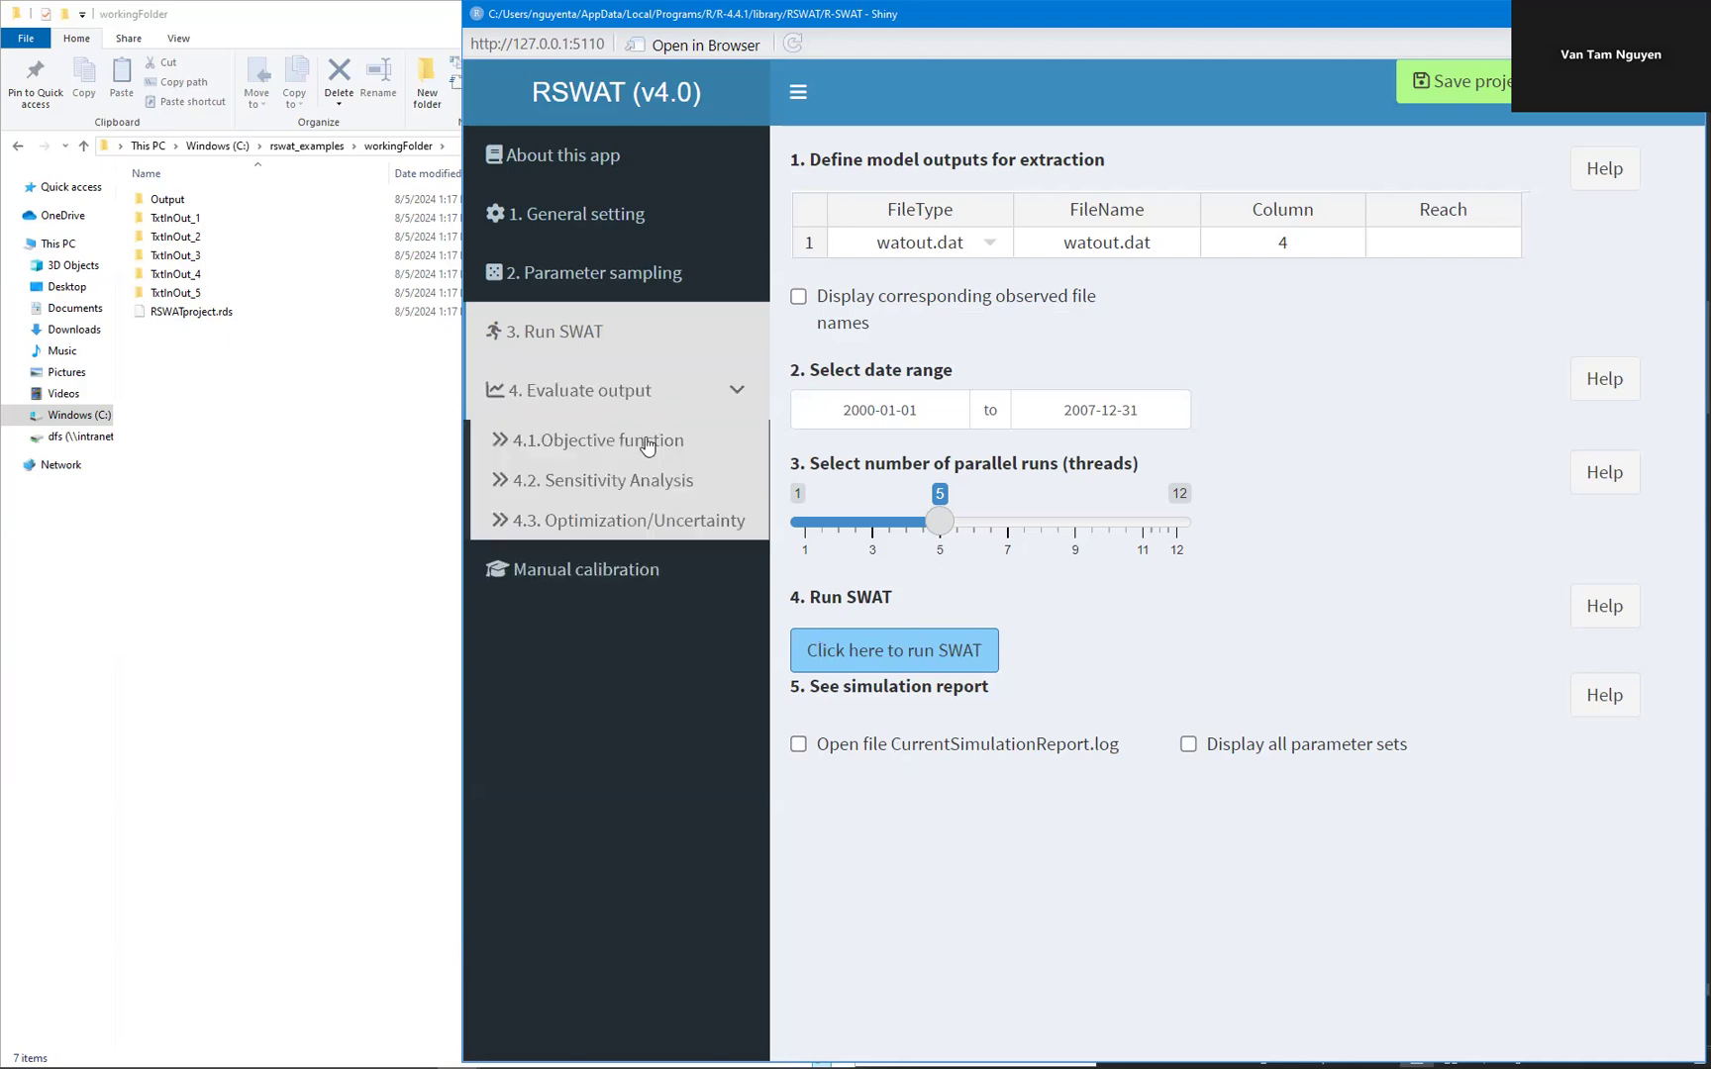
{"action": "left_click", "coordinate": [645, 450]}
{"action": "left_click", "coordinate": [1055, 208]}
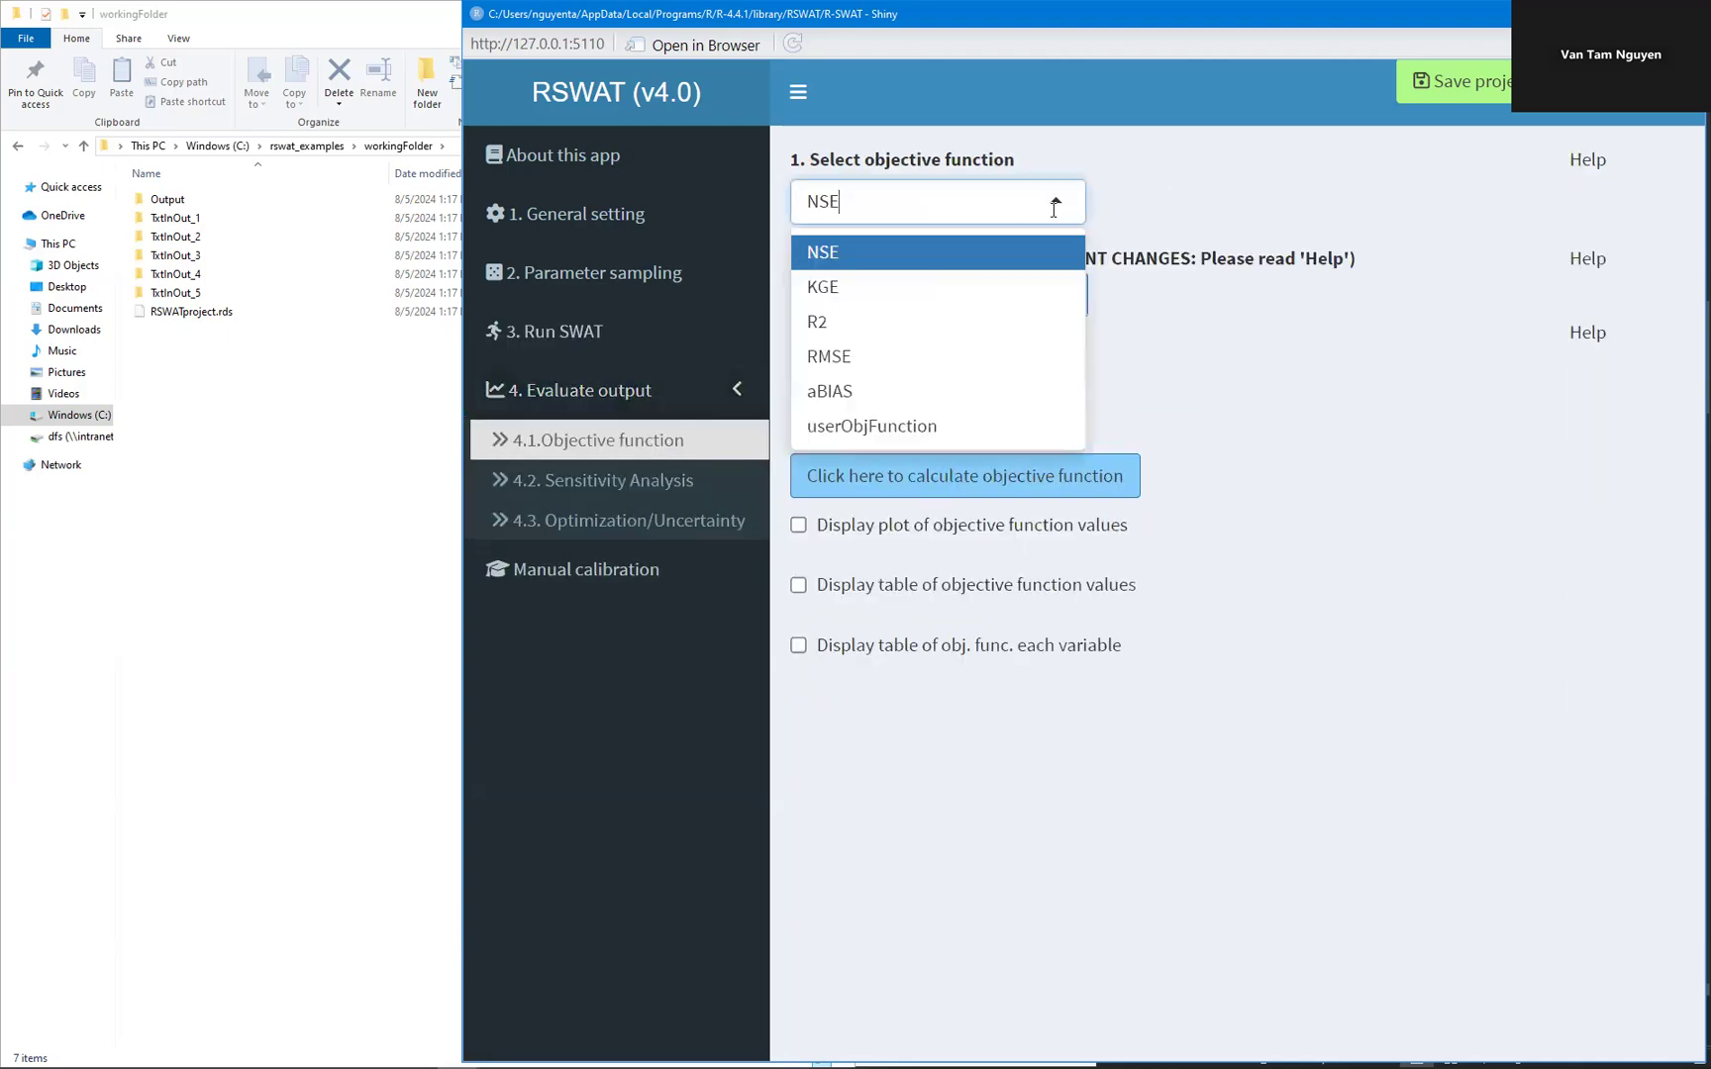
{"action": "left_click", "coordinate": [915, 256]}
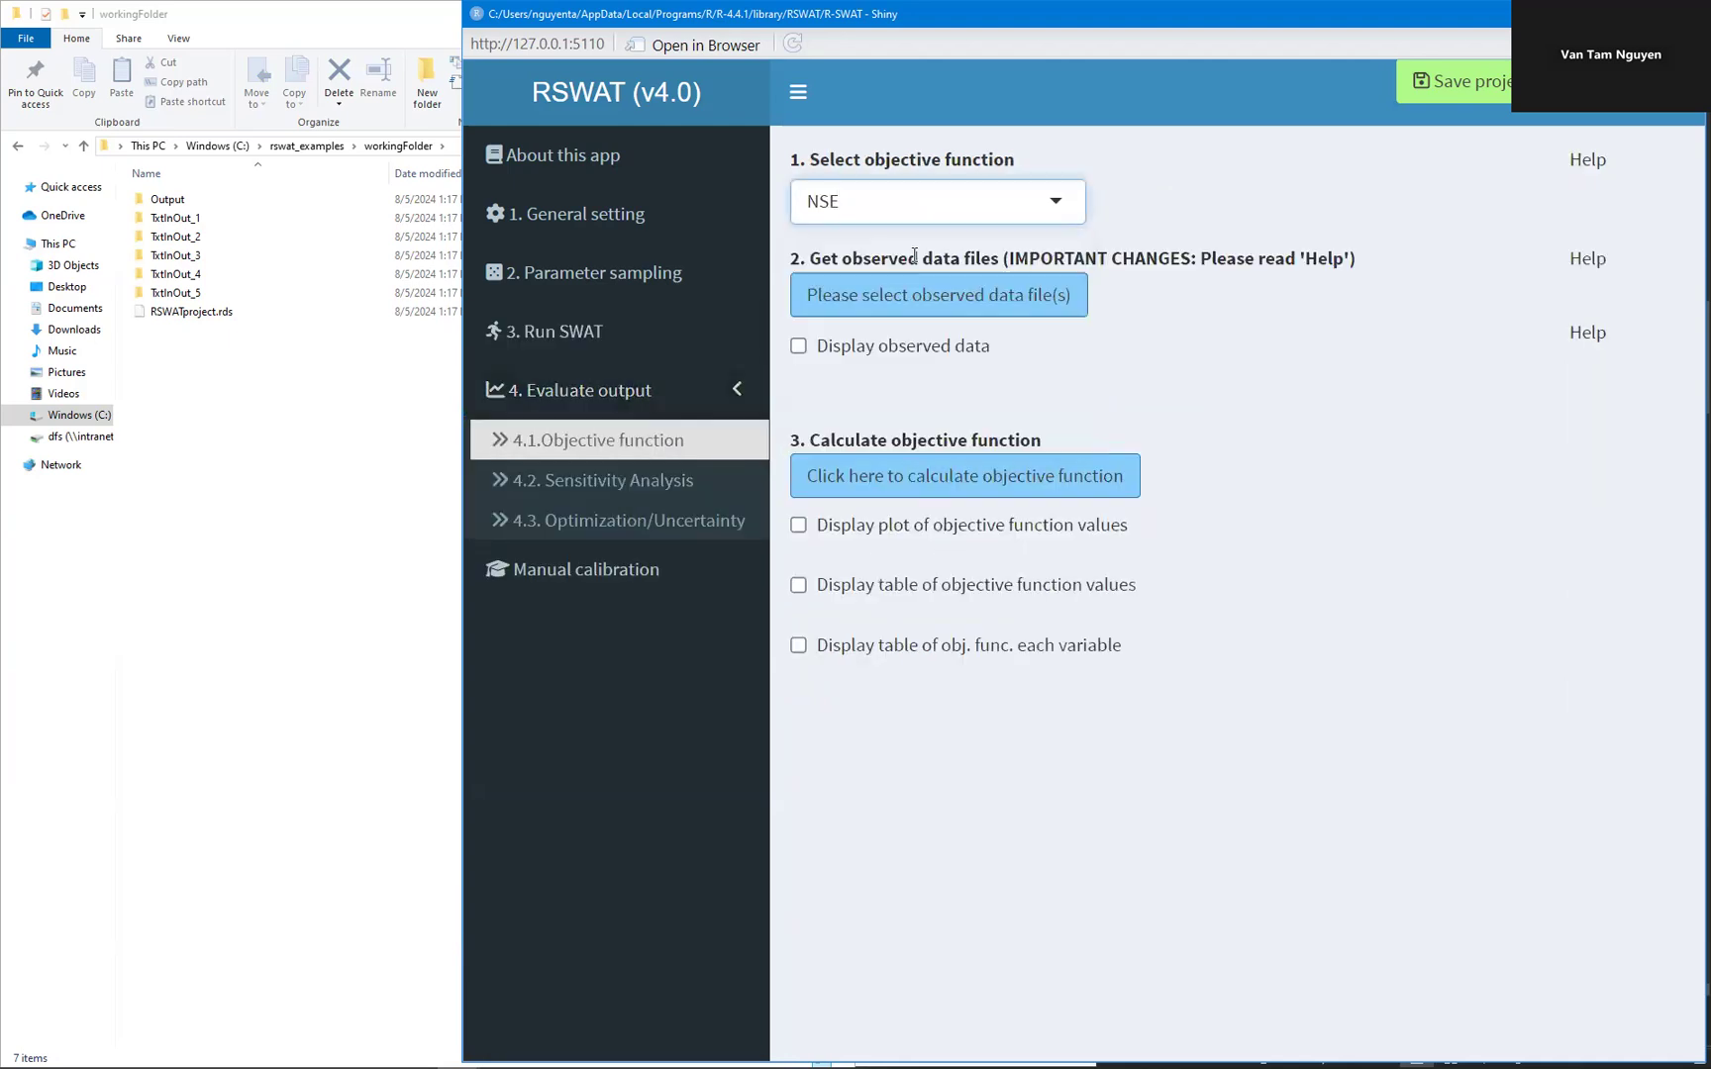
Load observedSWAT\obs_var_1.txt as the observed data file and preview its table
{"action": "left_click", "coordinate": [965, 299]}
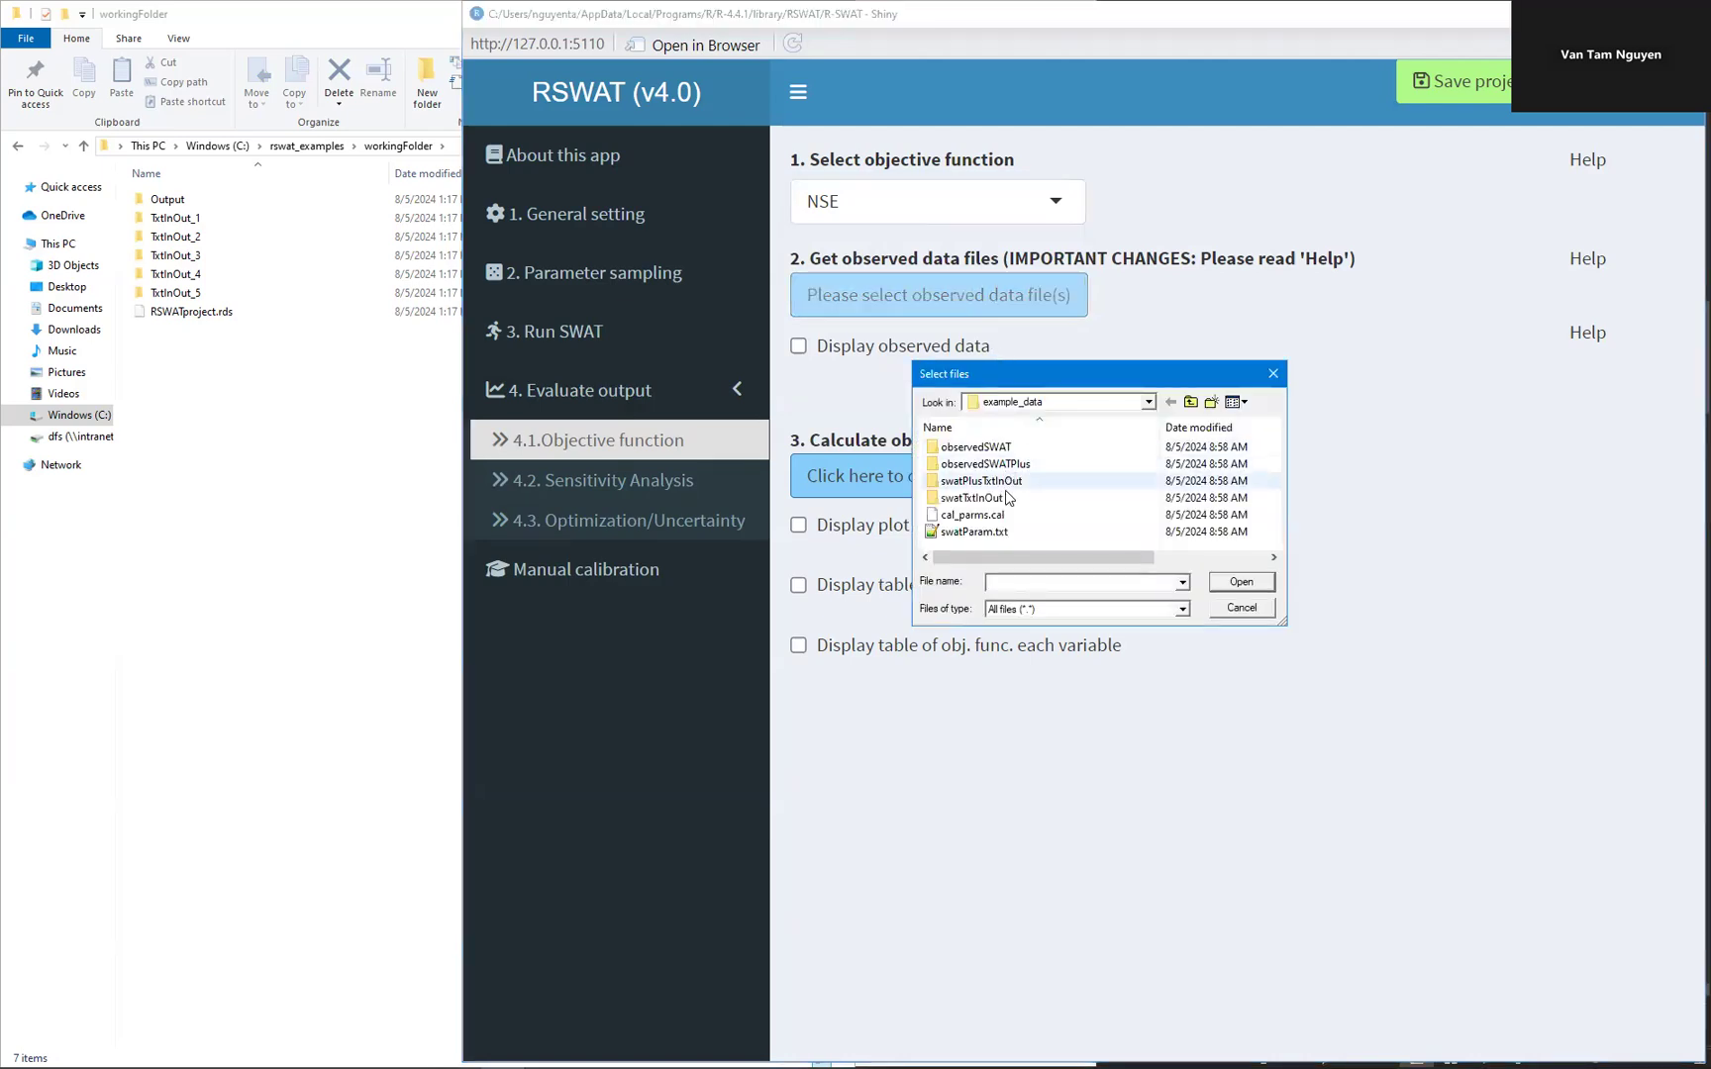
{"action": "double_click", "coordinate": [1001, 449]}
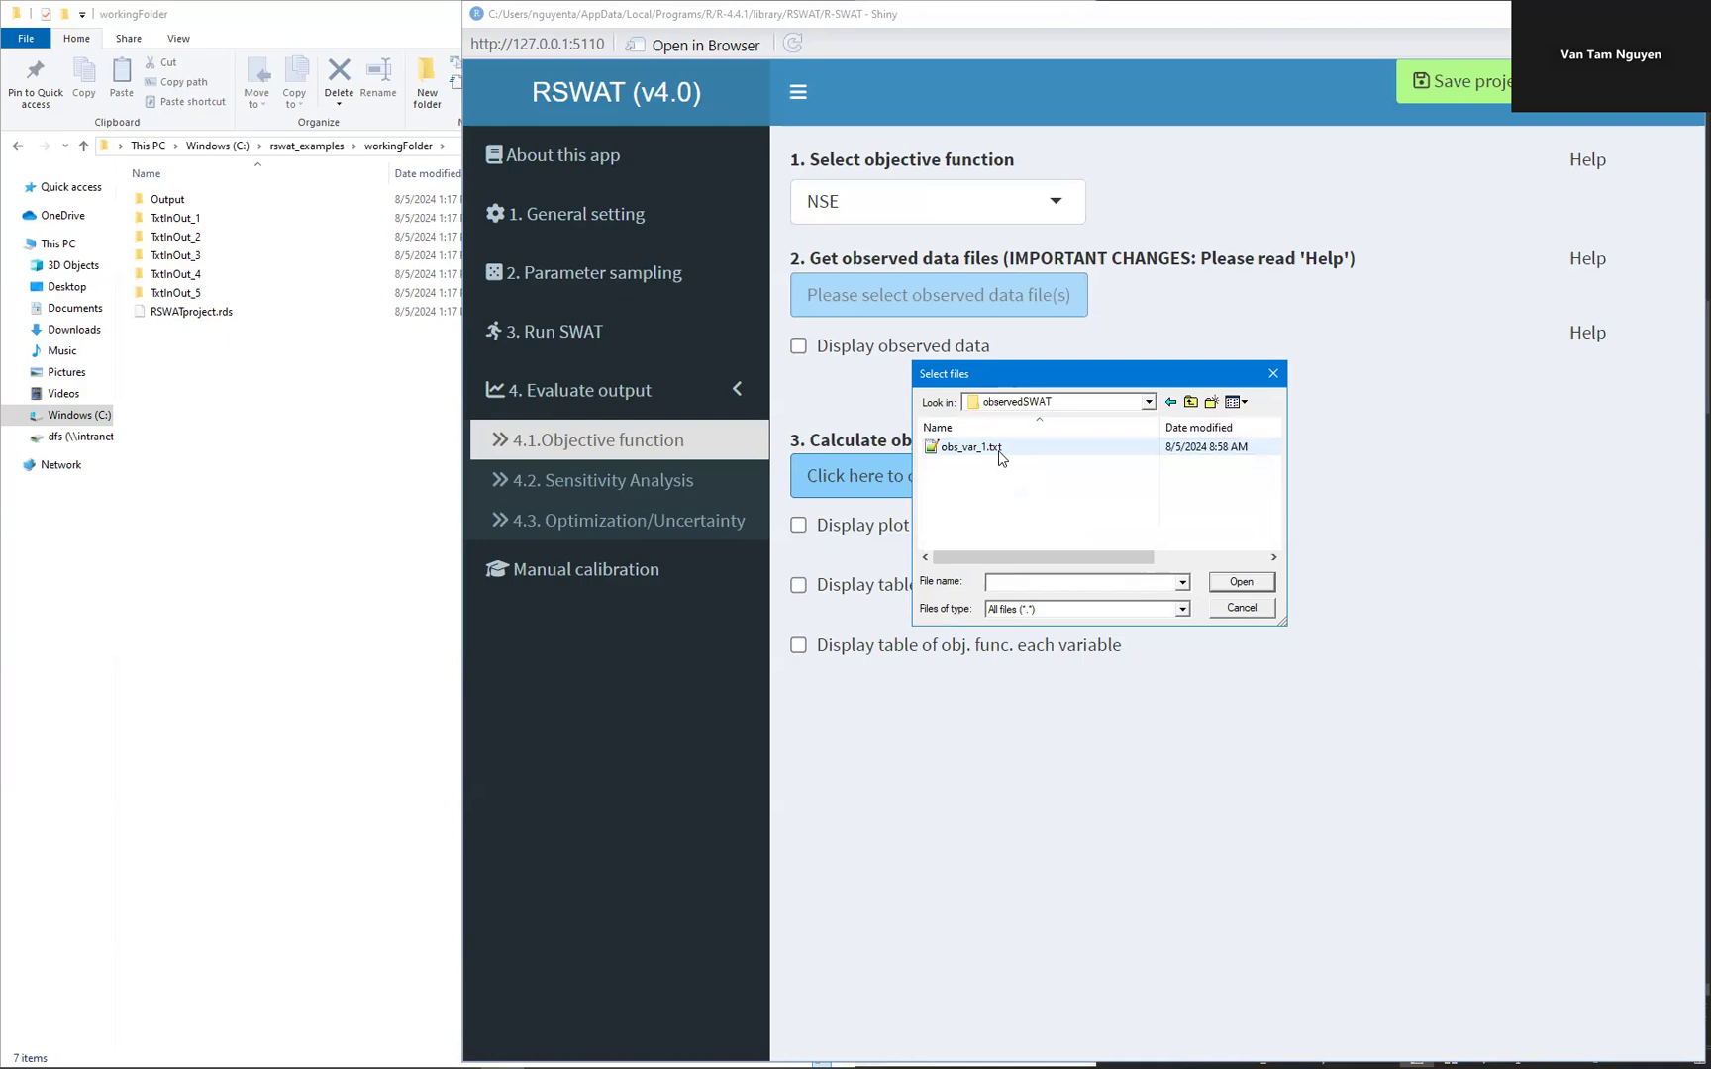
{"action": "double_click", "coordinate": [999, 449]}
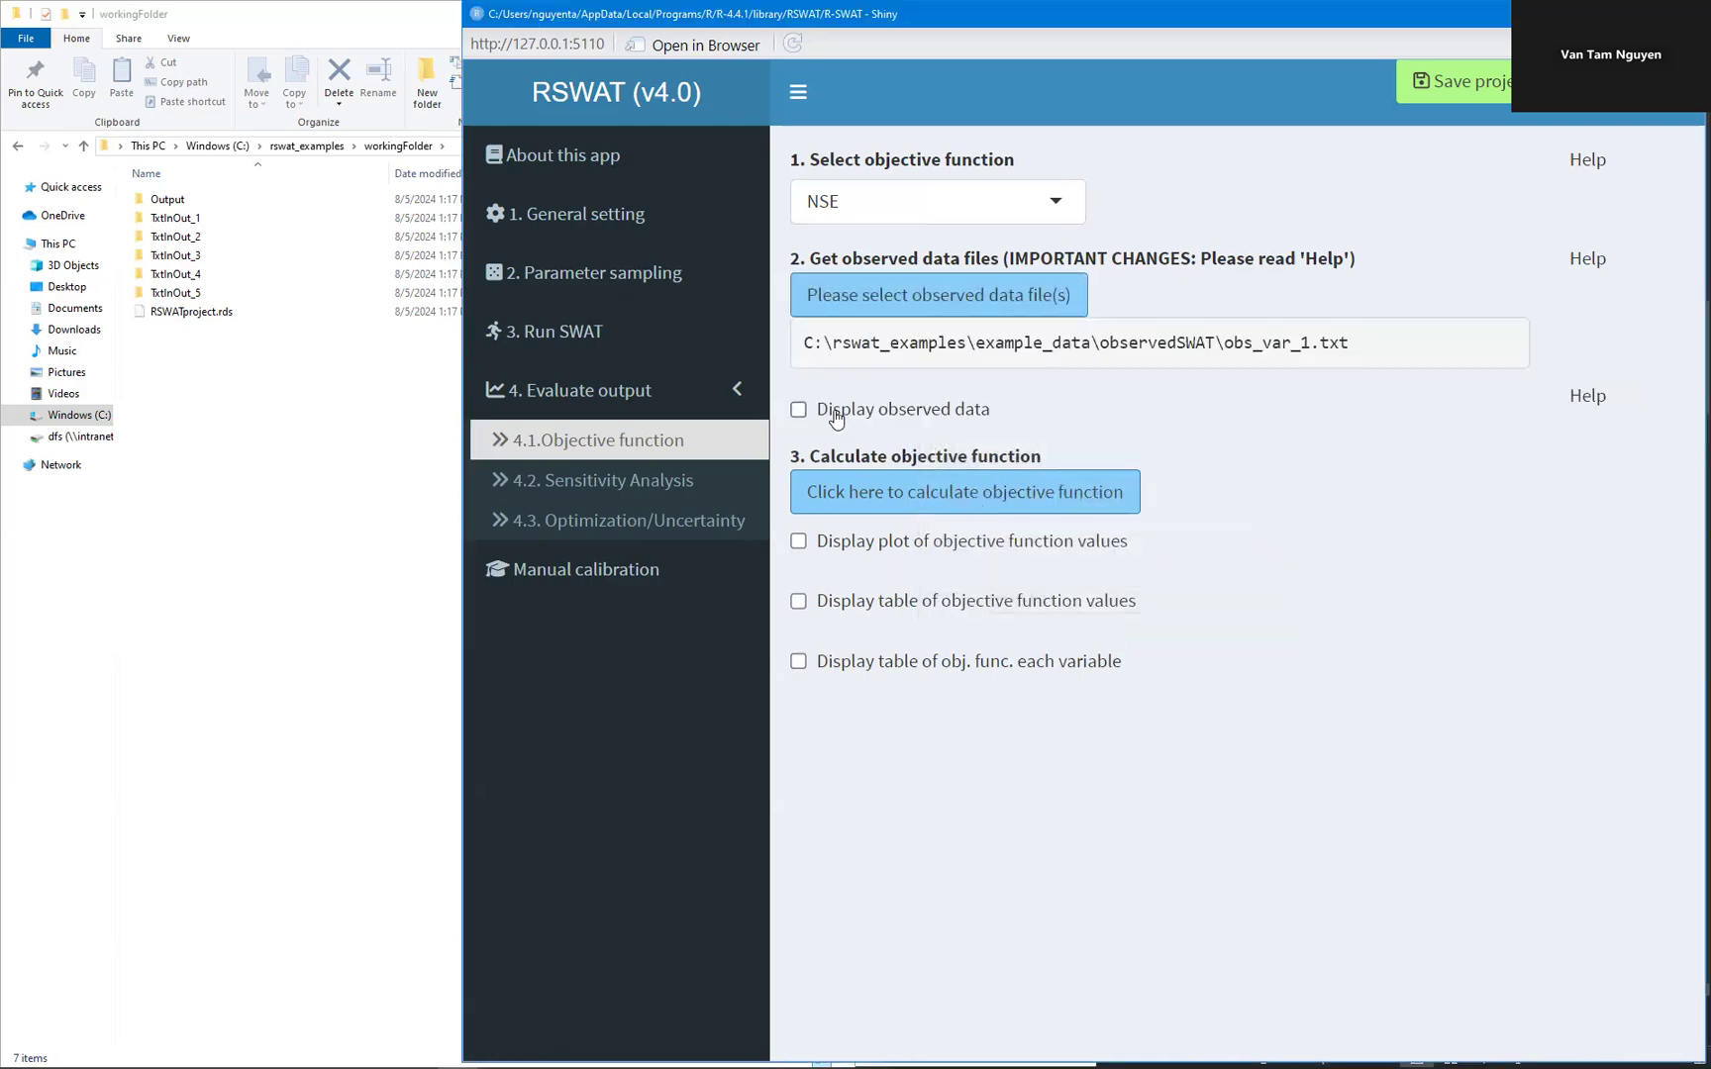
{"action": "left_click", "coordinate": [798, 411]}
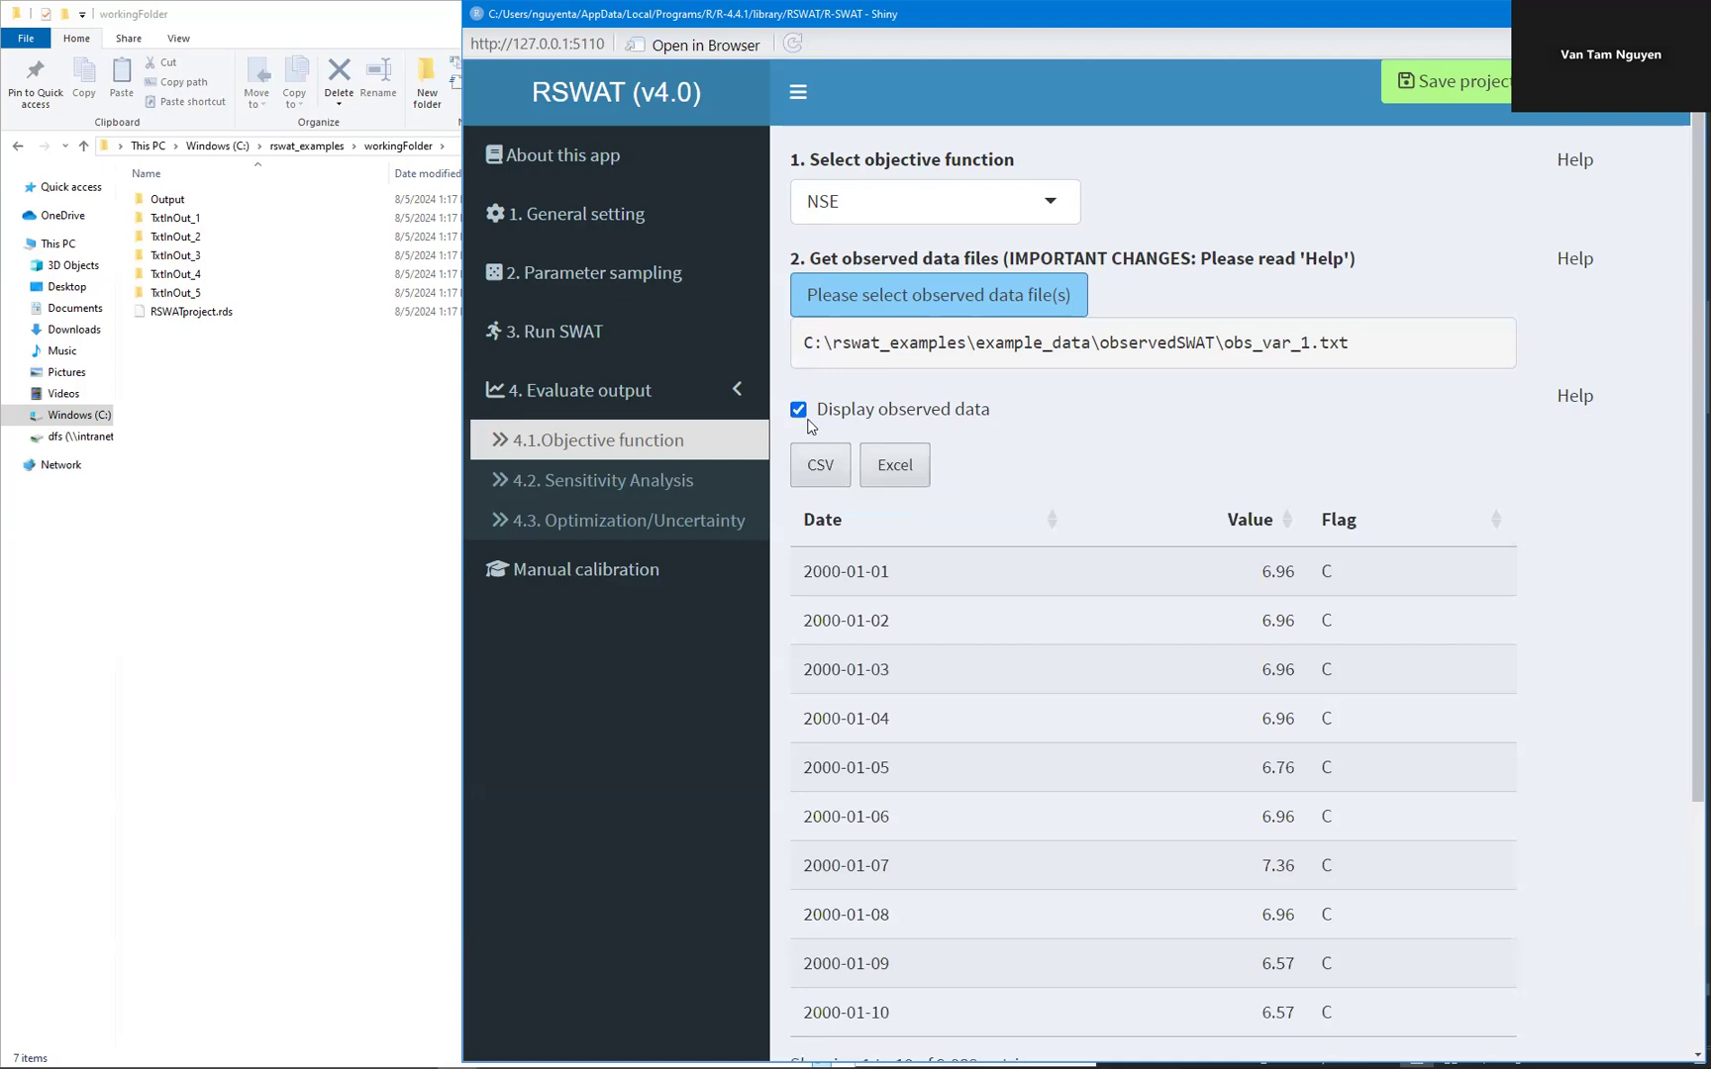
{"action": "left_click", "coordinate": [801, 410]}
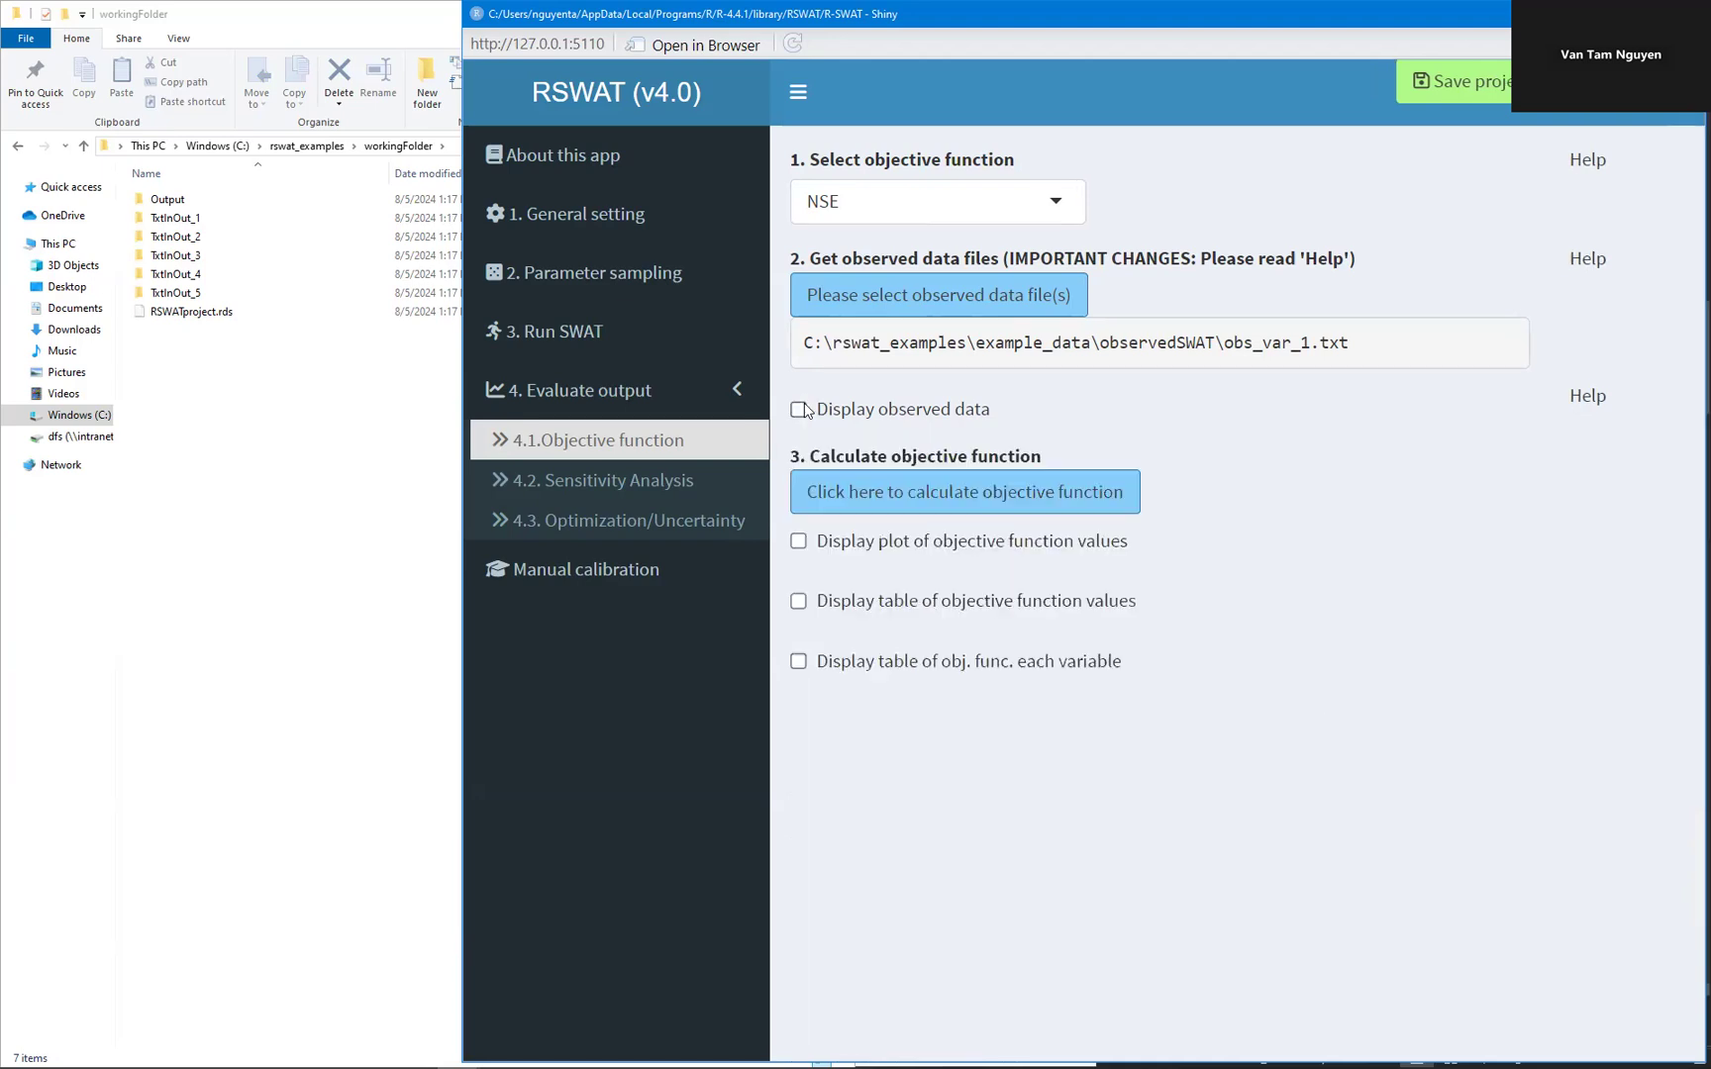
Calculate NSE for all 30 runs, briefly view the per-parameter plots, then show the objective values table
{"action": "left_click", "coordinate": [950, 500]}
{"action": "left_click", "coordinate": [798, 541]}
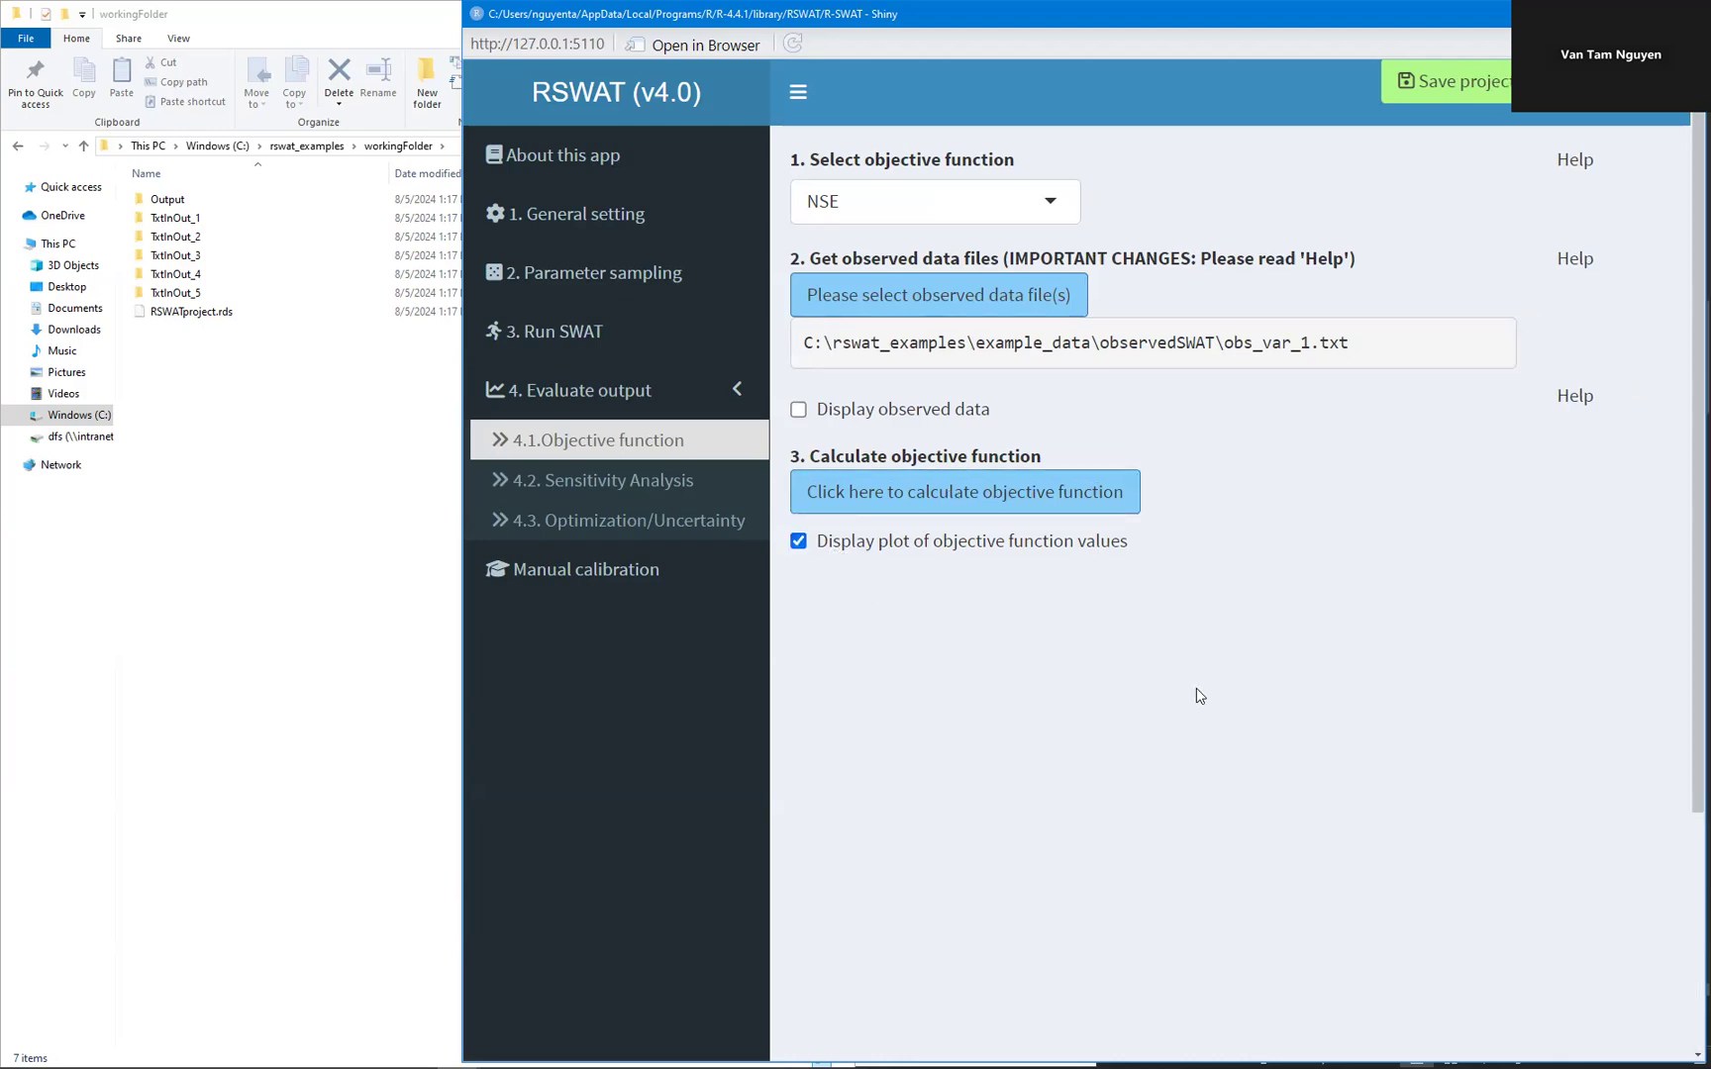
{"action": "scroll", "coordinate": [1321, 551], "scroll_direction": "down", "scroll_amount": 2}
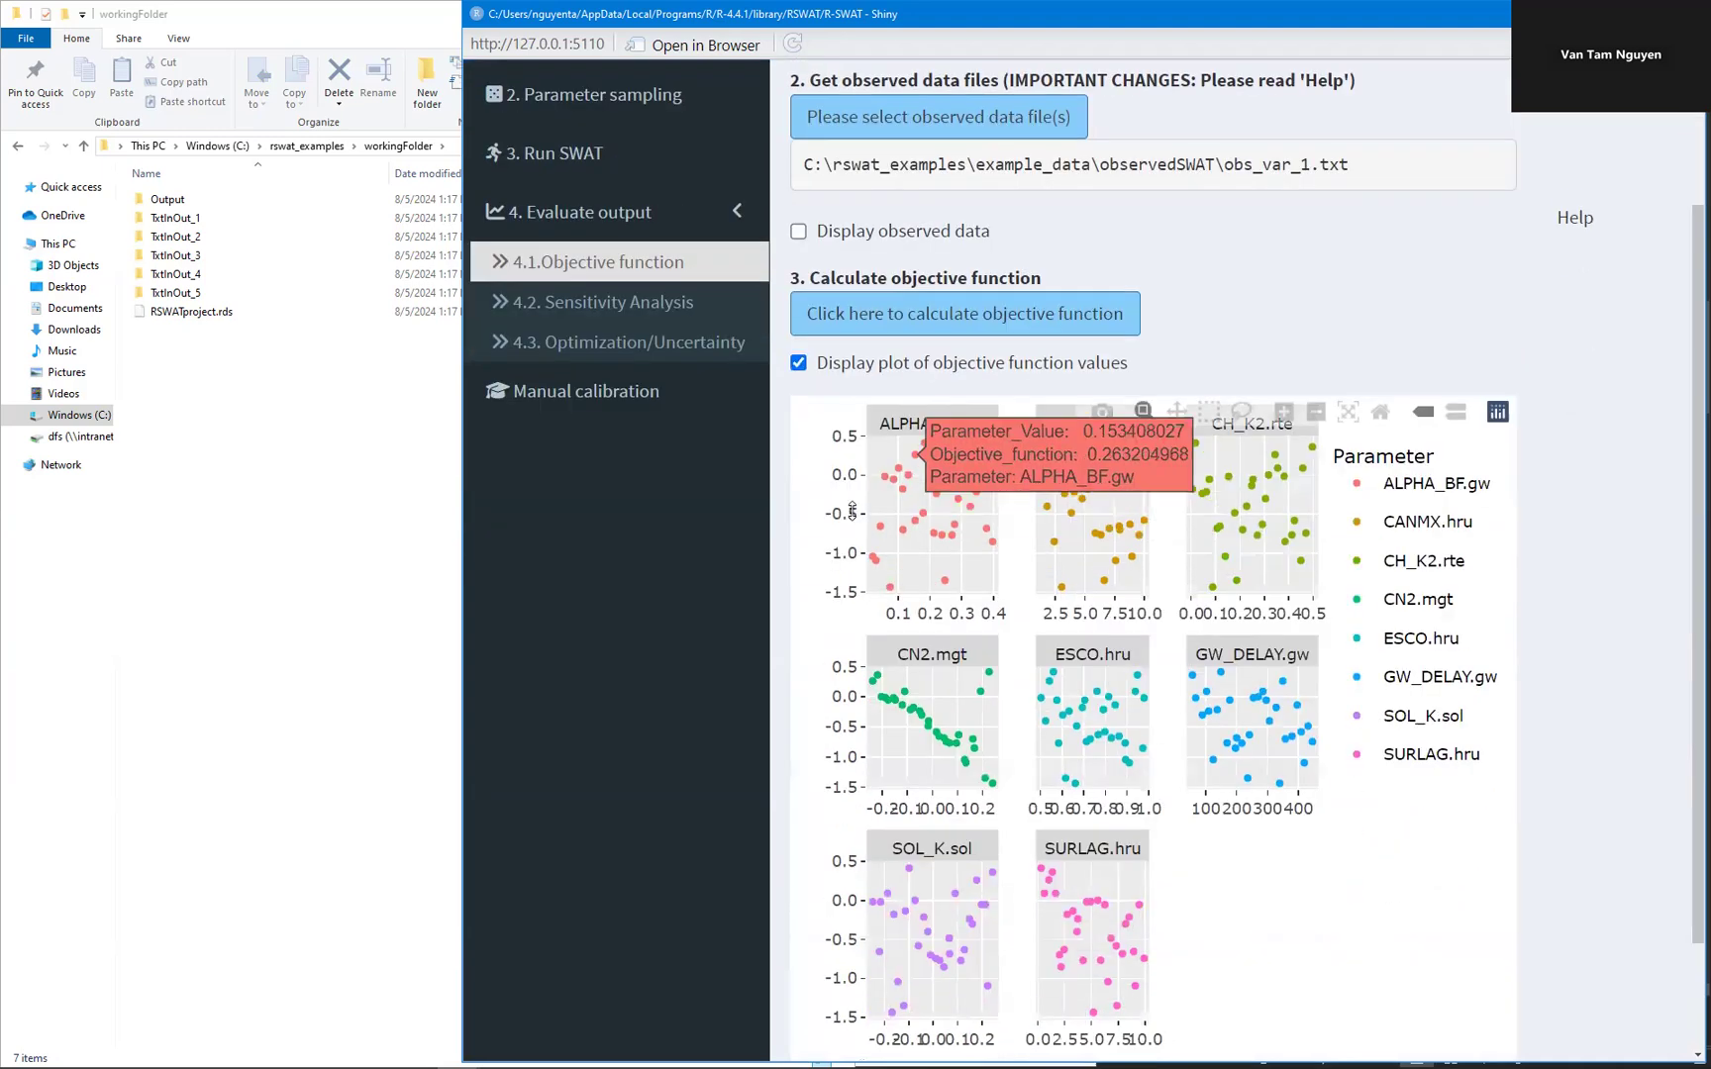
{"action": "mouse_move", "coordinate": [969, 507]}
{"action": "scroll", "coordinate": [969, 534], "scroll_direction": "down", "scroll_amount": 2}
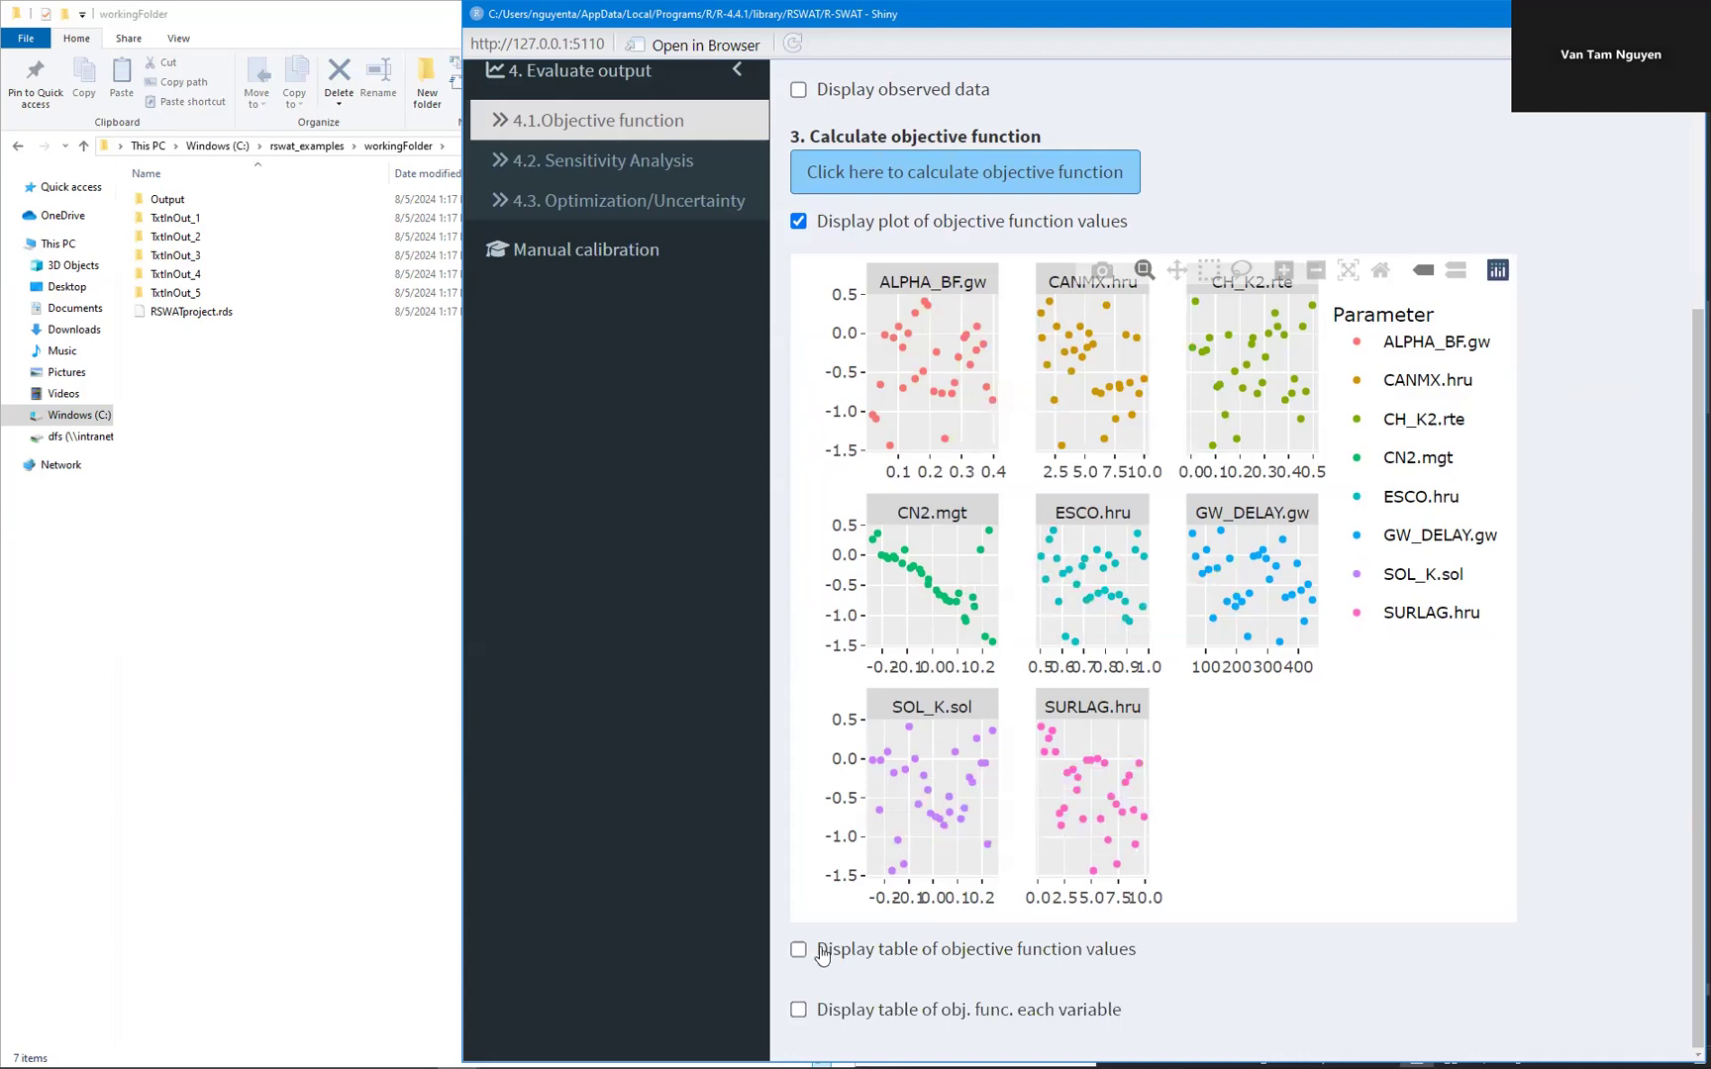
{"action": "left_click", "coordinate": [800, 223]}
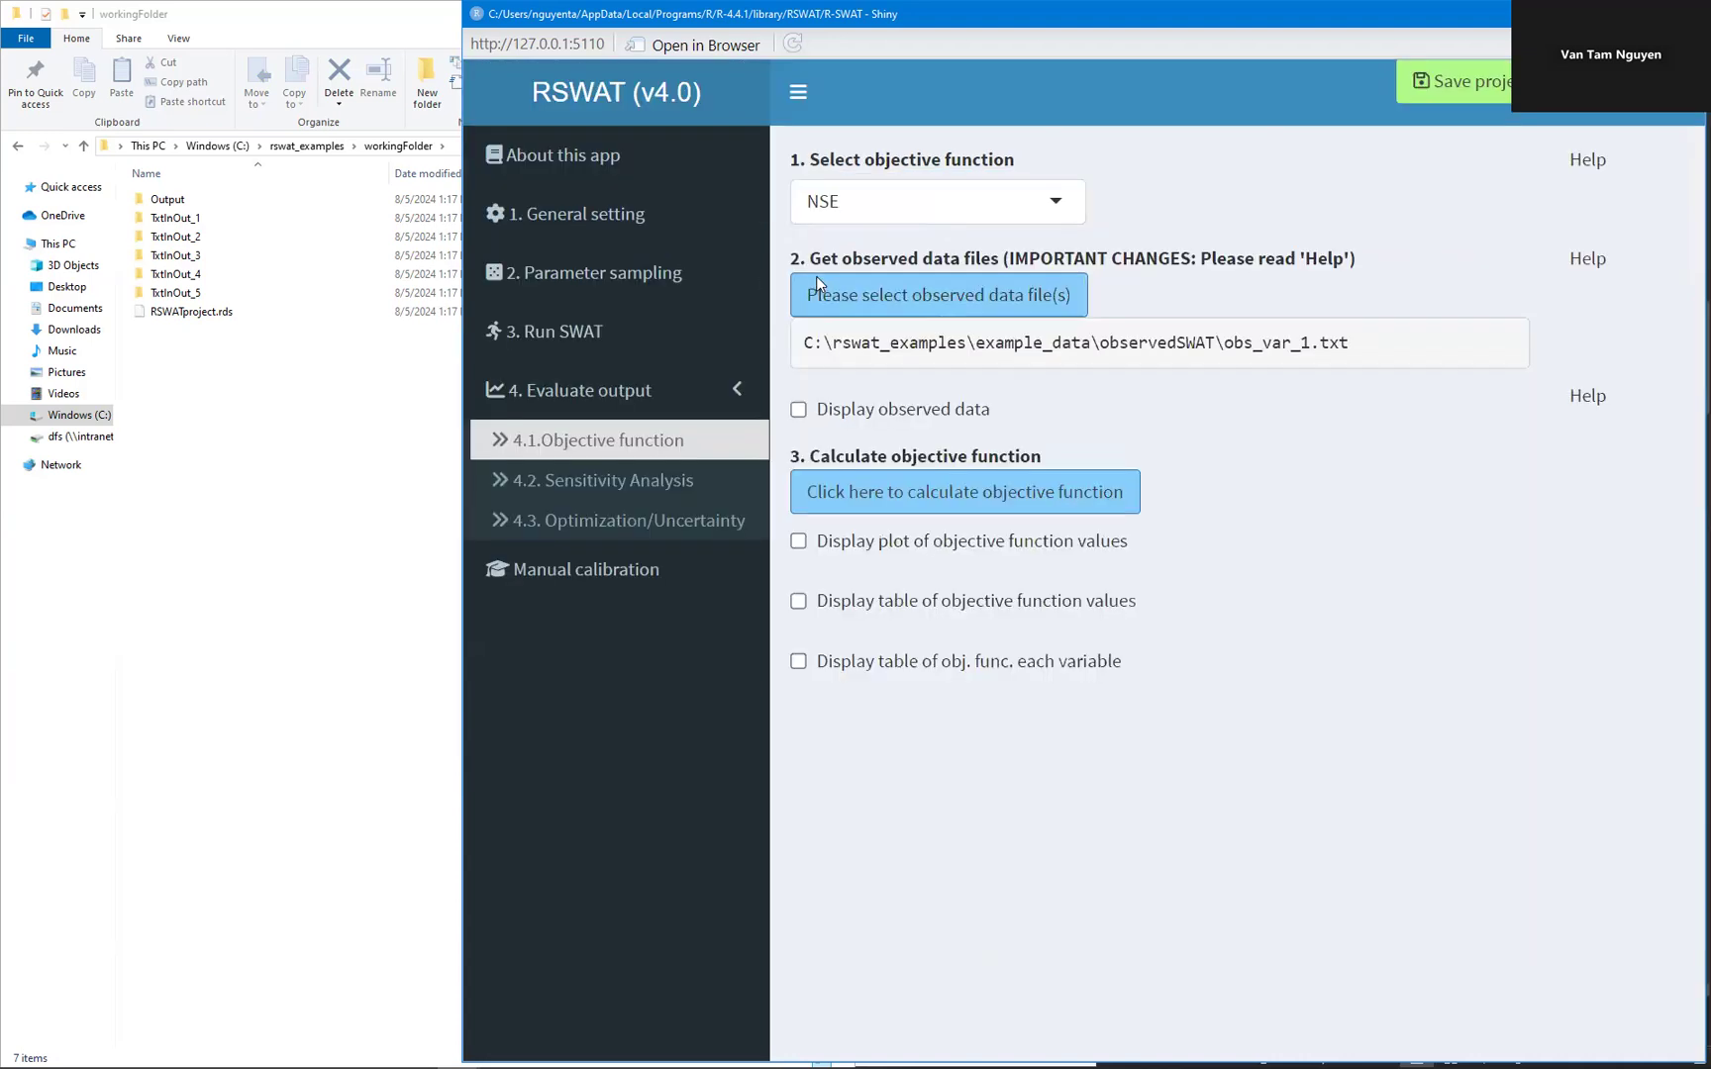
{"action": "left_click", "coordinate": [798, 600]}
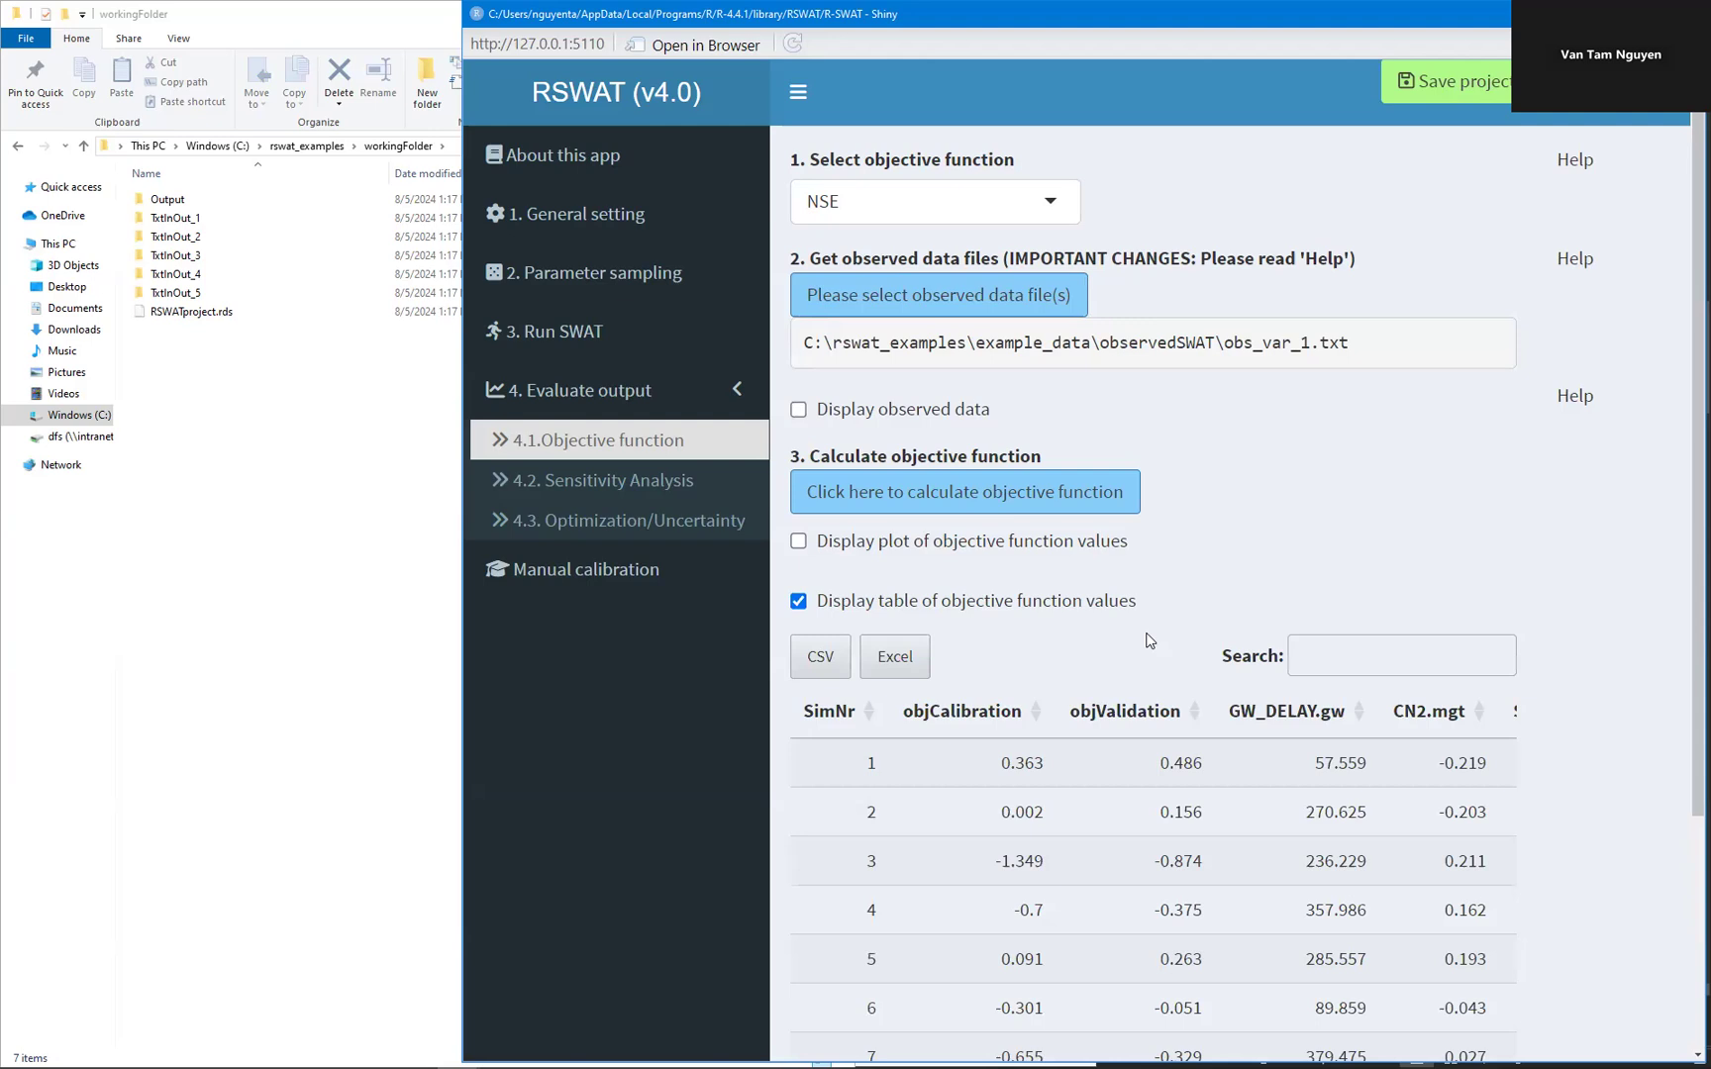
{"action": "scroll", "coordinate": [1085, 693], "scroll_direction": "down", "scroll_amount": 2}
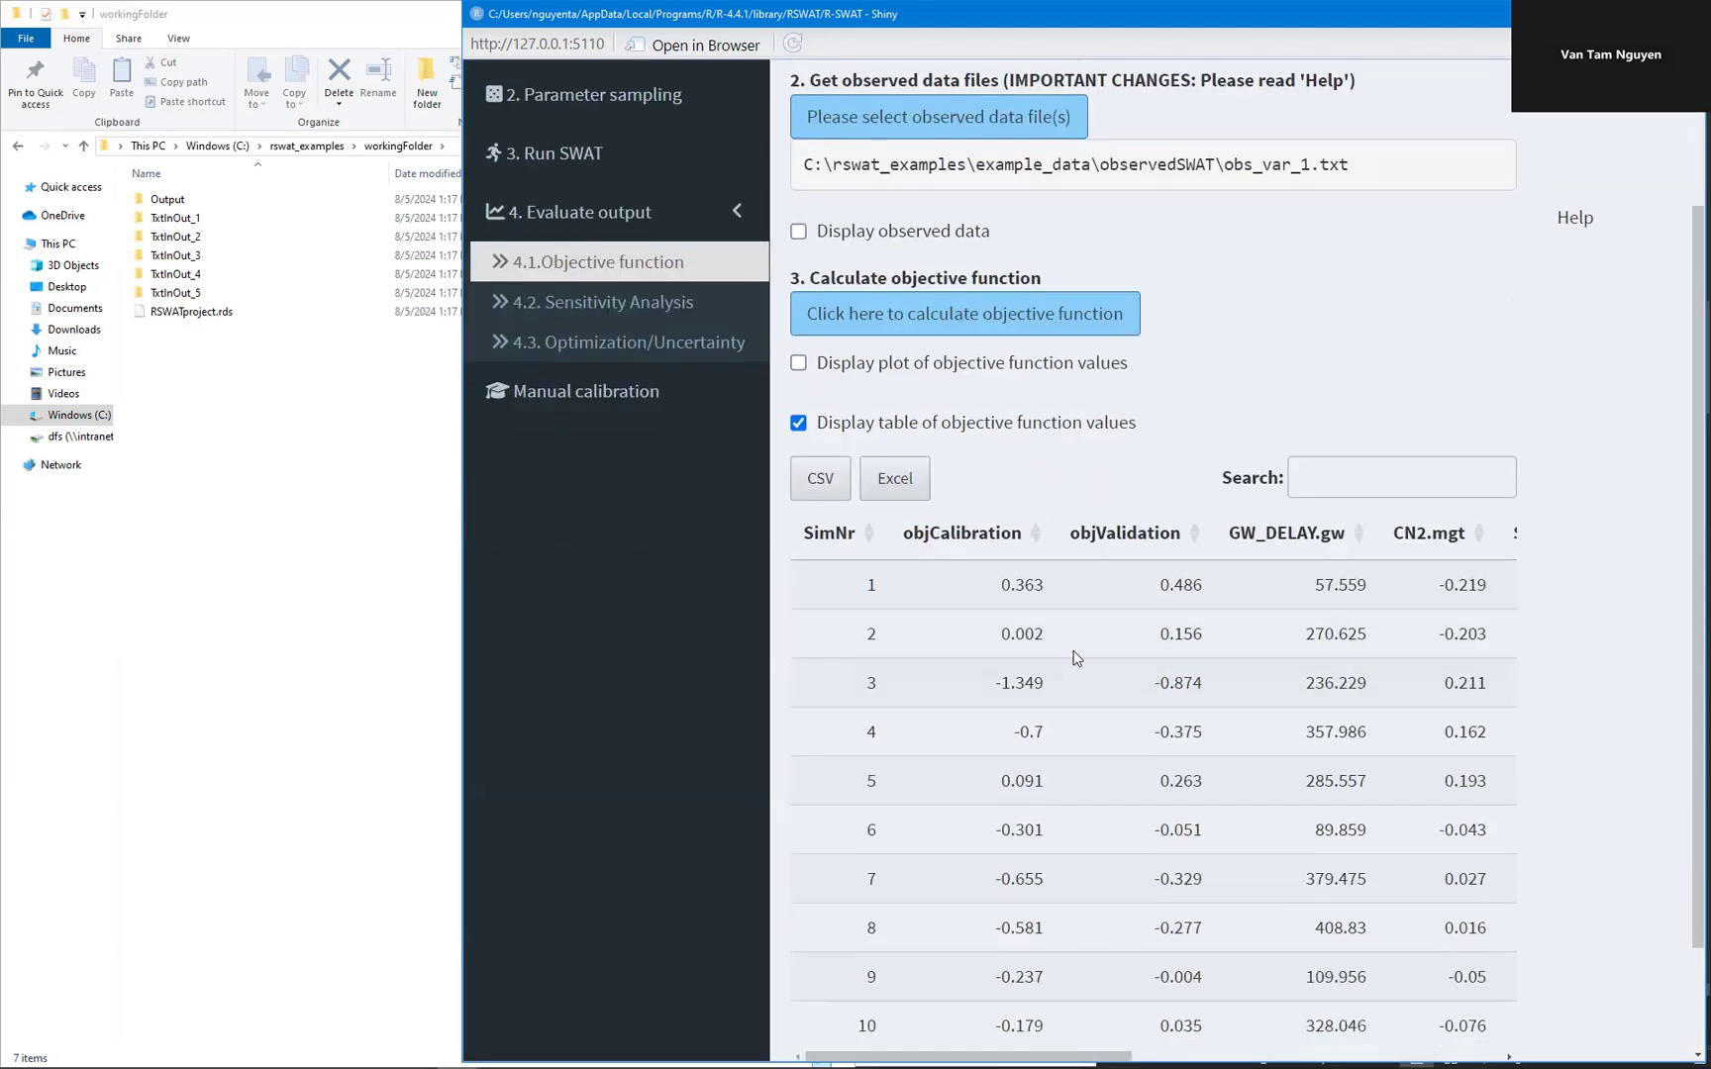
{"action": "scroll", "coordinate": [1050, 497], "scroll_direction": "down", "scroll_amount": 1}
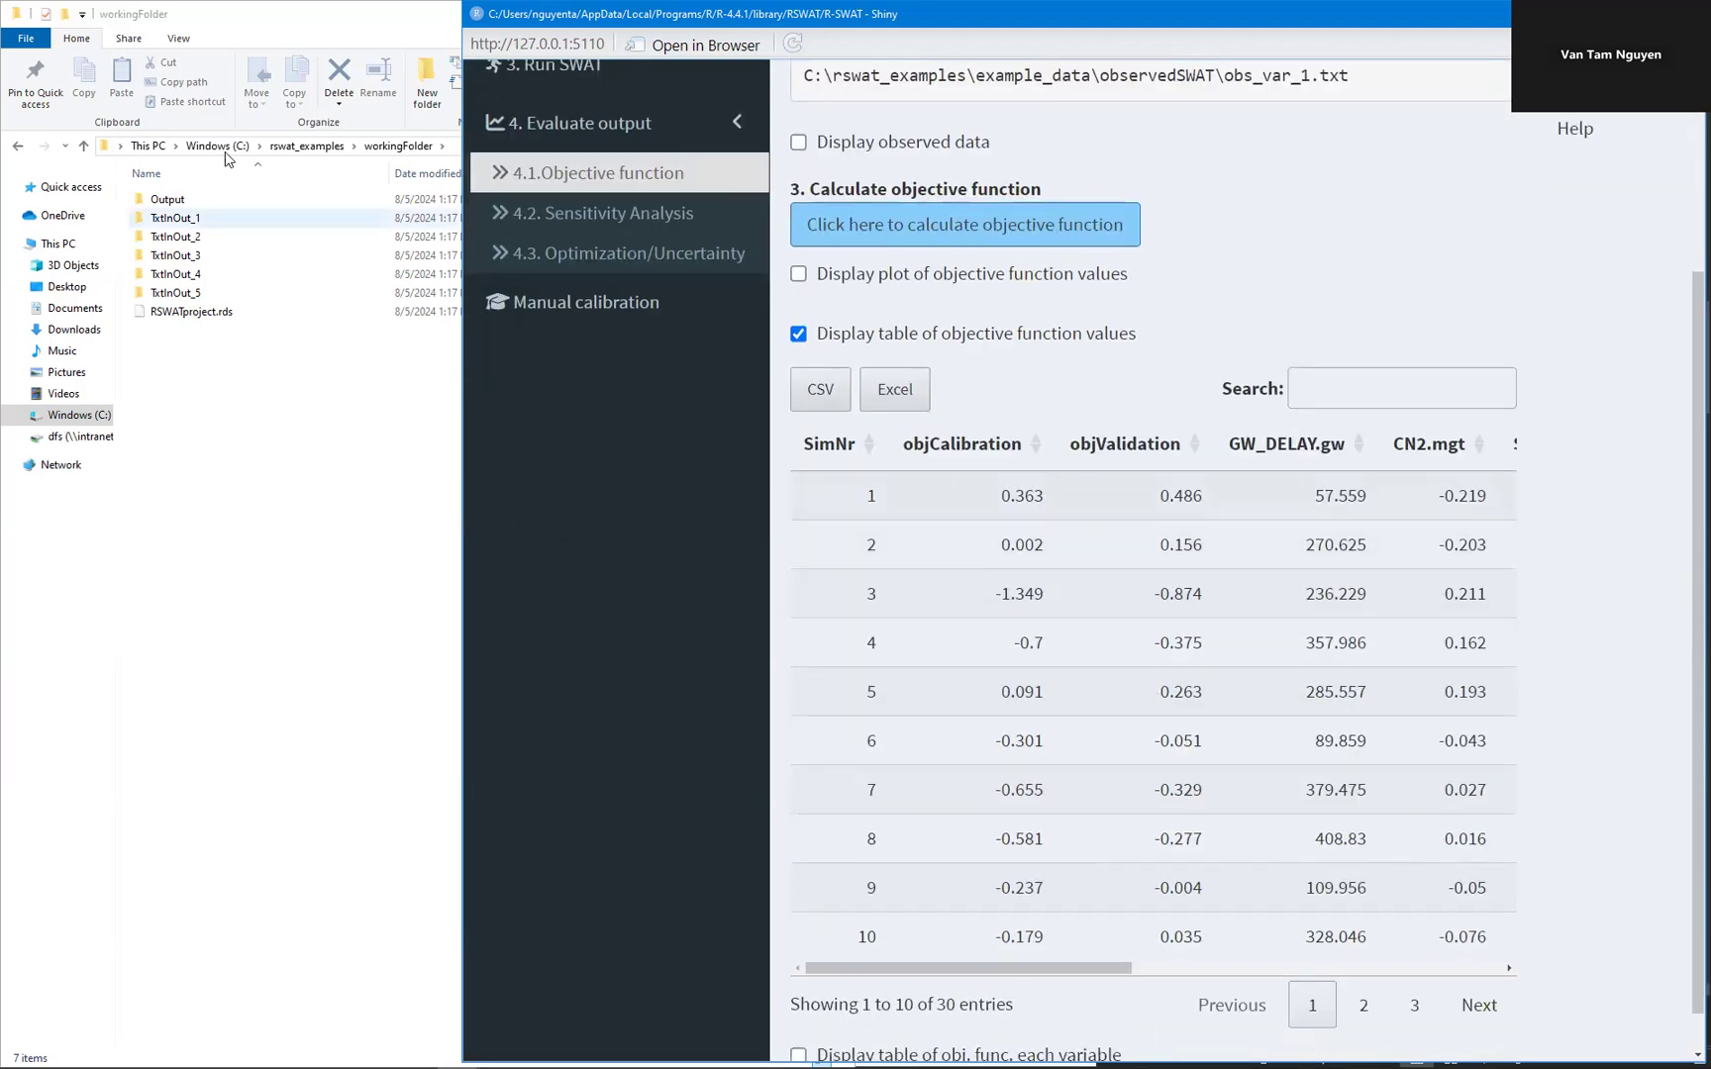
Open obs_var_1.txt from the observedSWAT folder in Notepad++
{"action": "left_click", "coordinate": [333, 151]}
{"action": "left_click", "coordinate": [307, 146]}
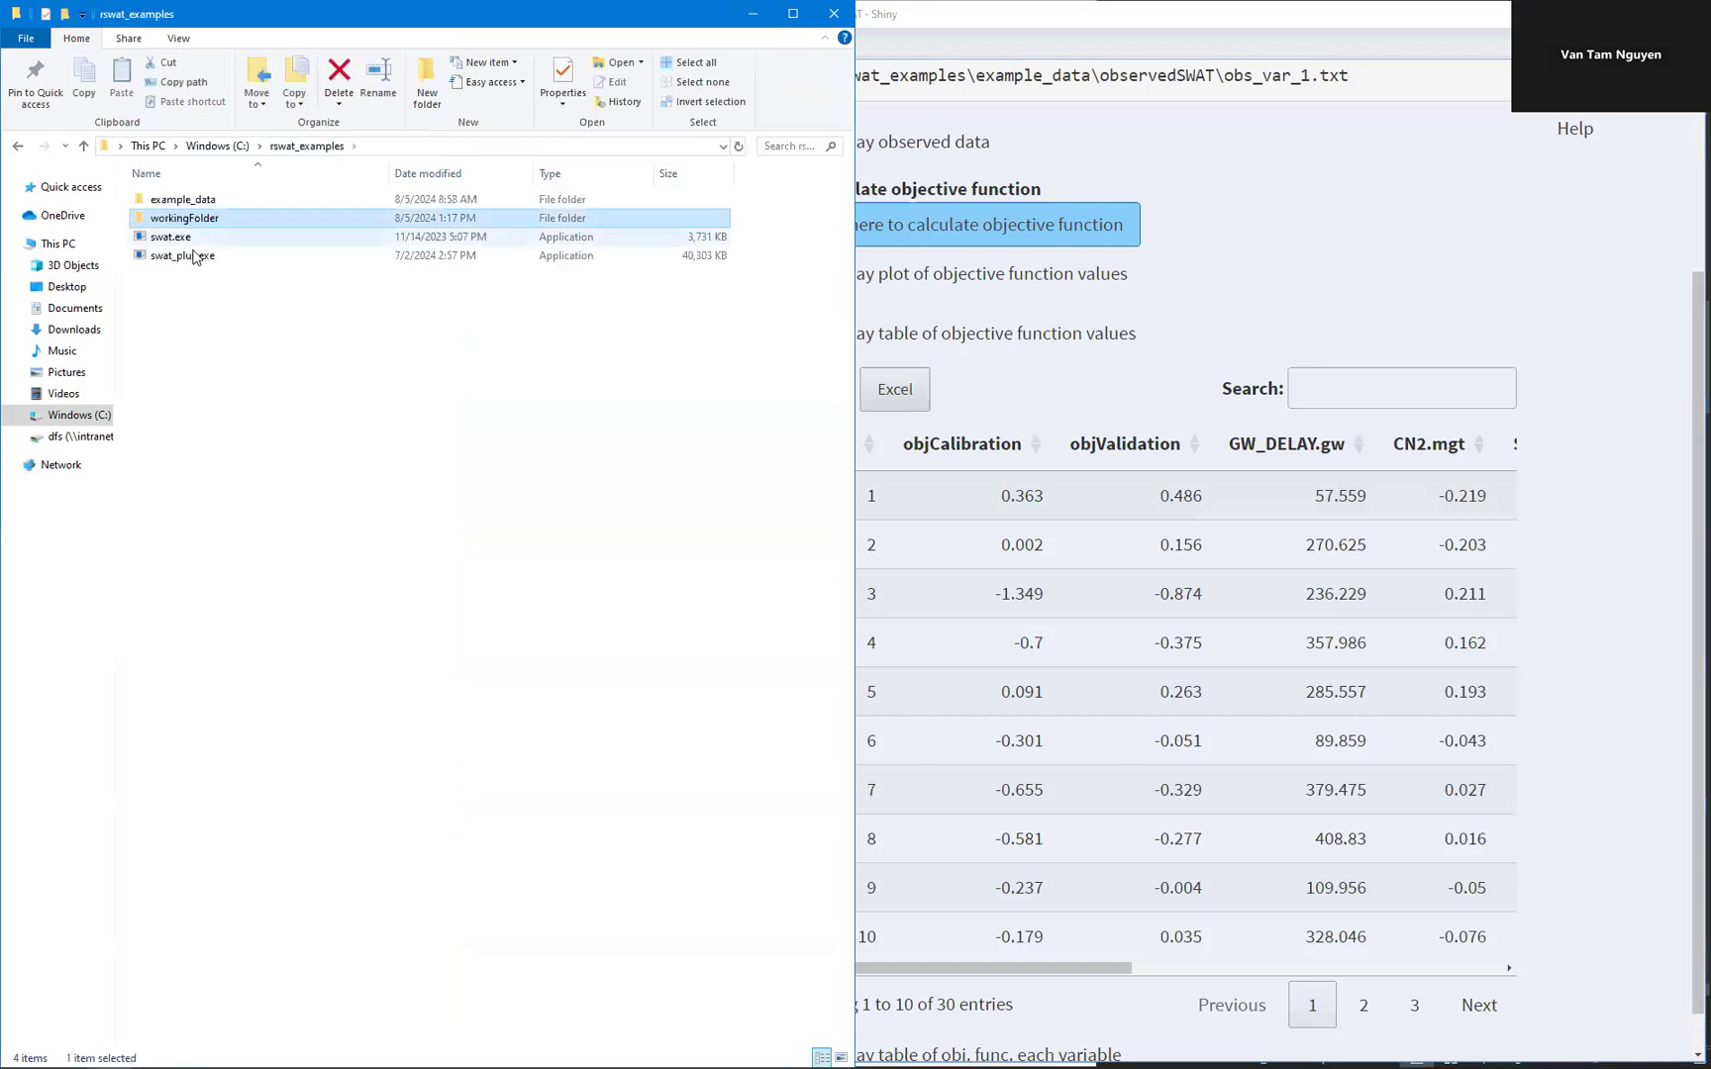
{"action": "double_click", "coordinate": [205, 200]}
{"action": "double_click", "coordinate": [205, 201]}
{"action": "double_click", "coordinate": [205, 203]}
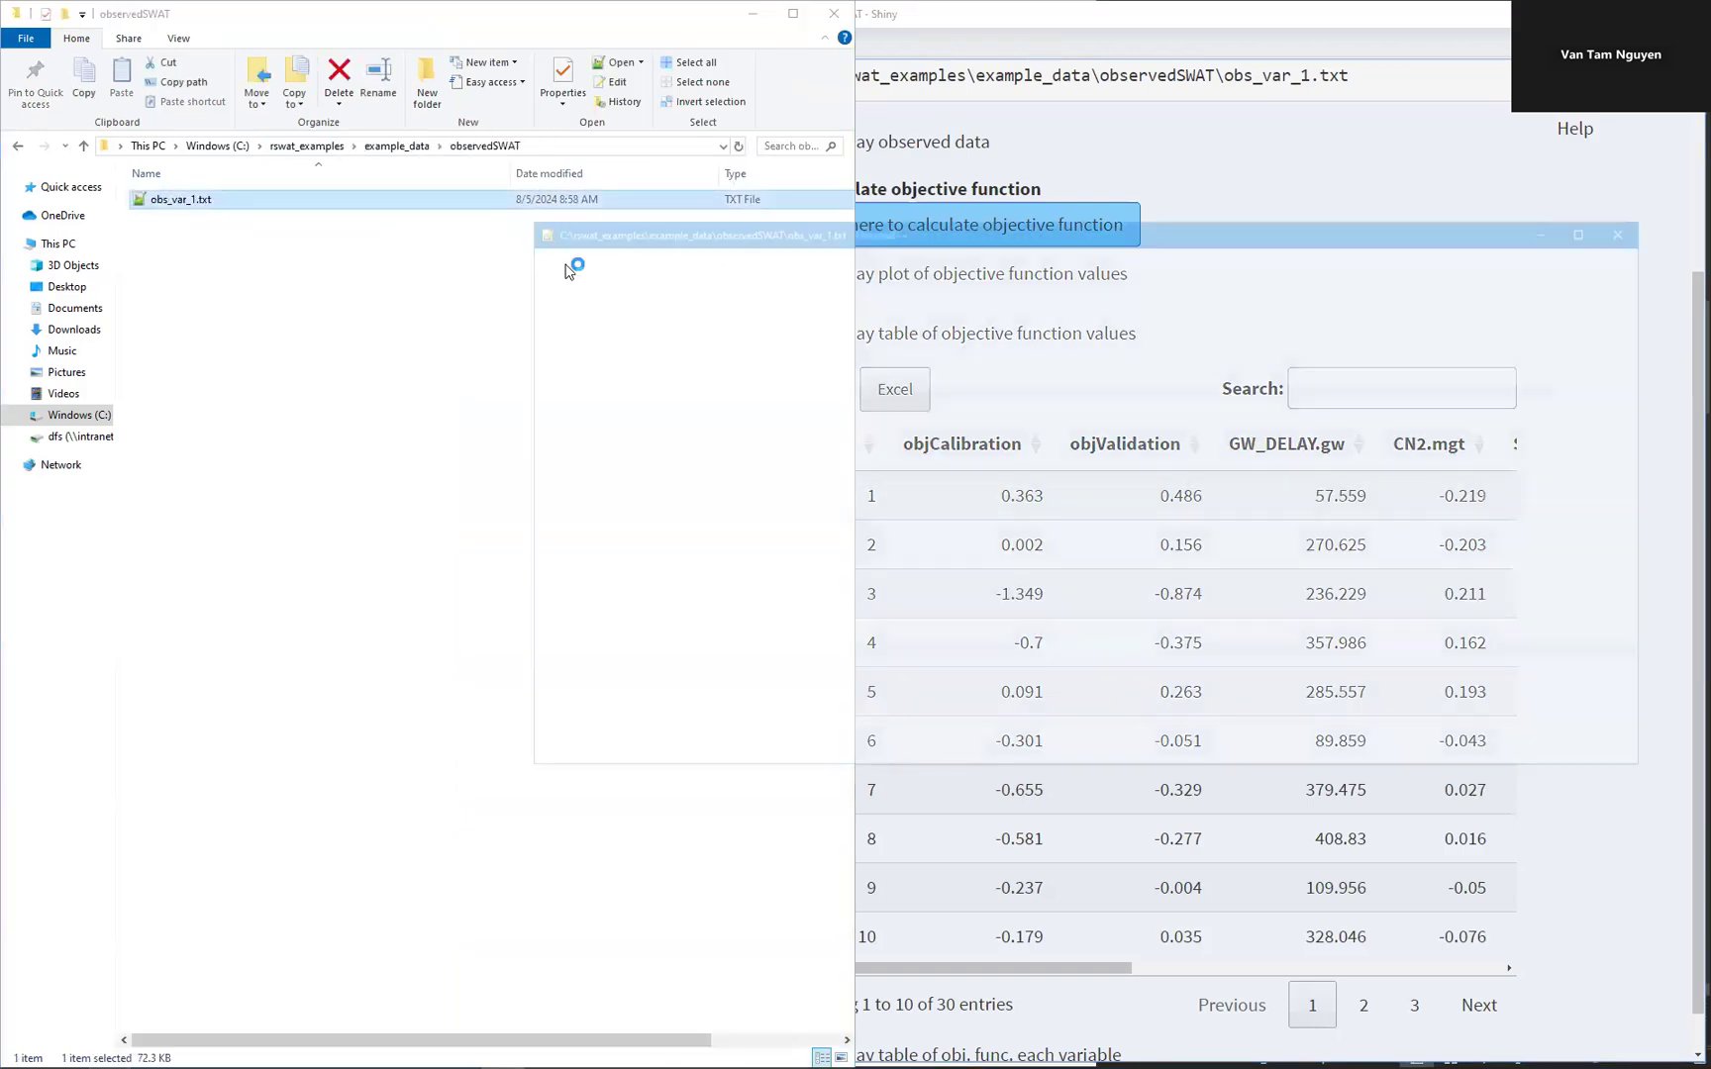
Arrange Notepad++ on the left half and RSWAT on the right, widening RSWAT
{"action": "key", "text": "super+Left"}
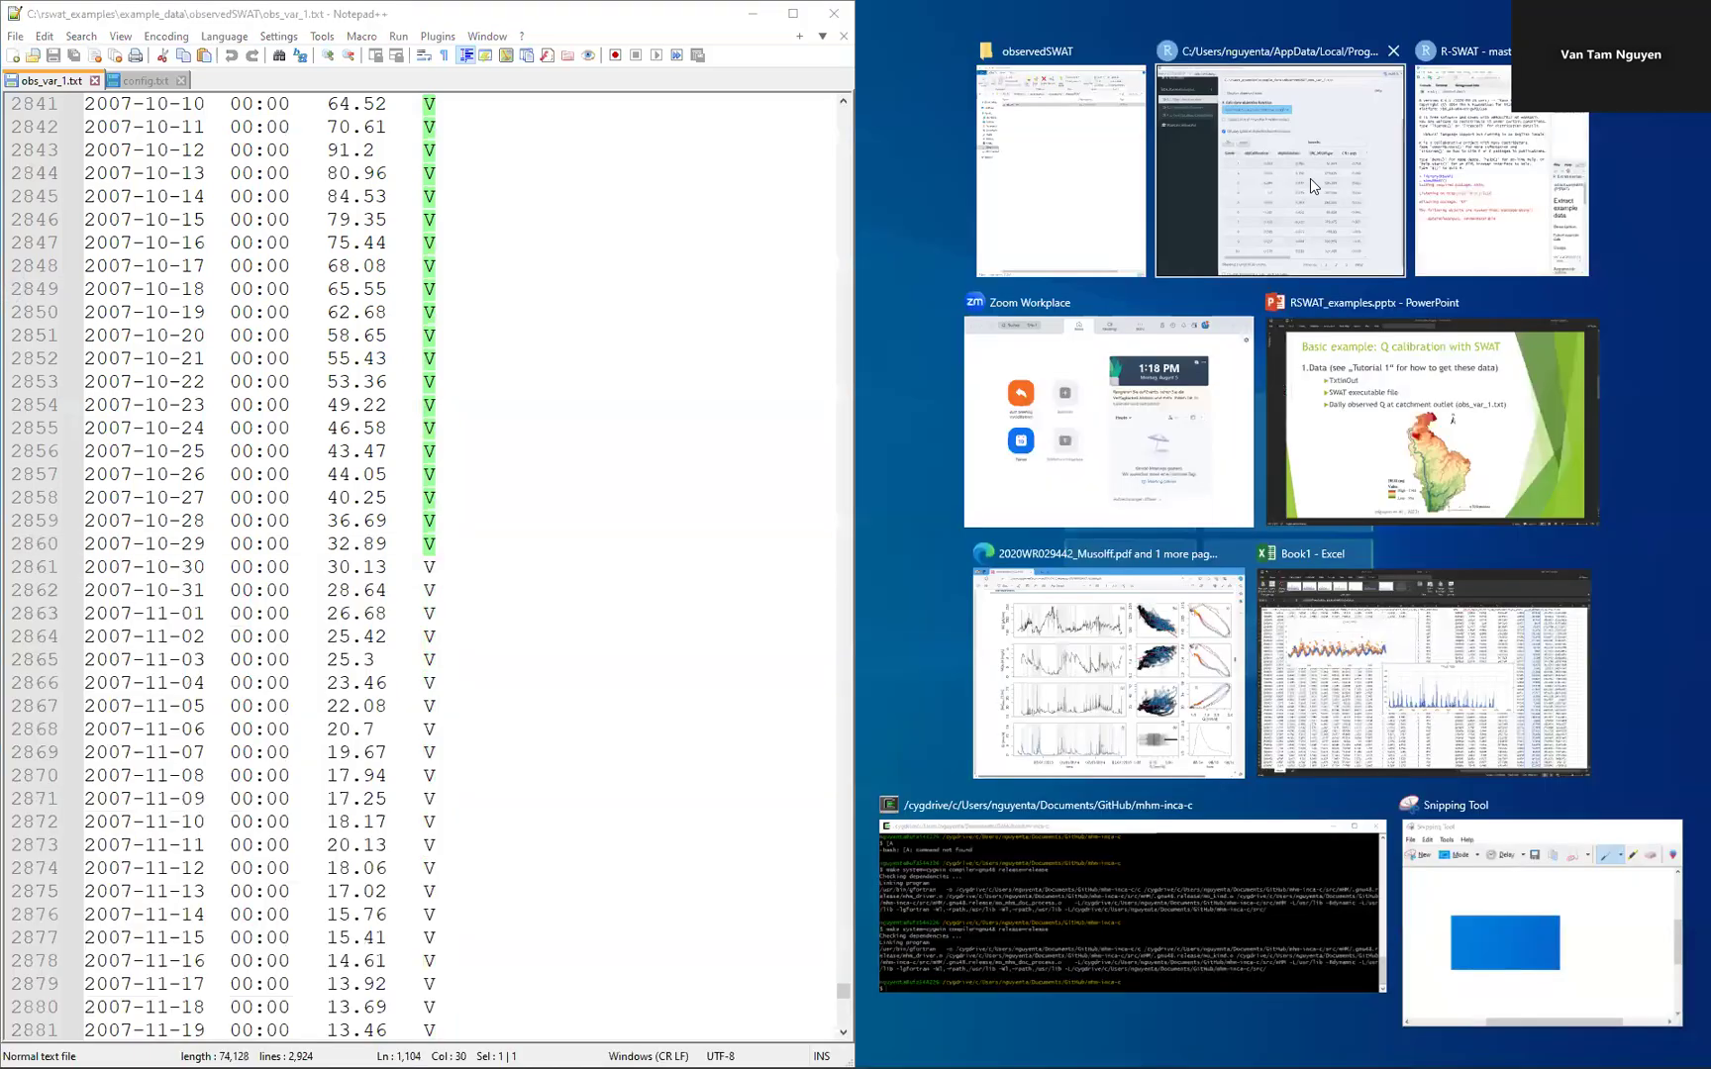
{"action": "left_click", "coordinate": [1212, 605]}
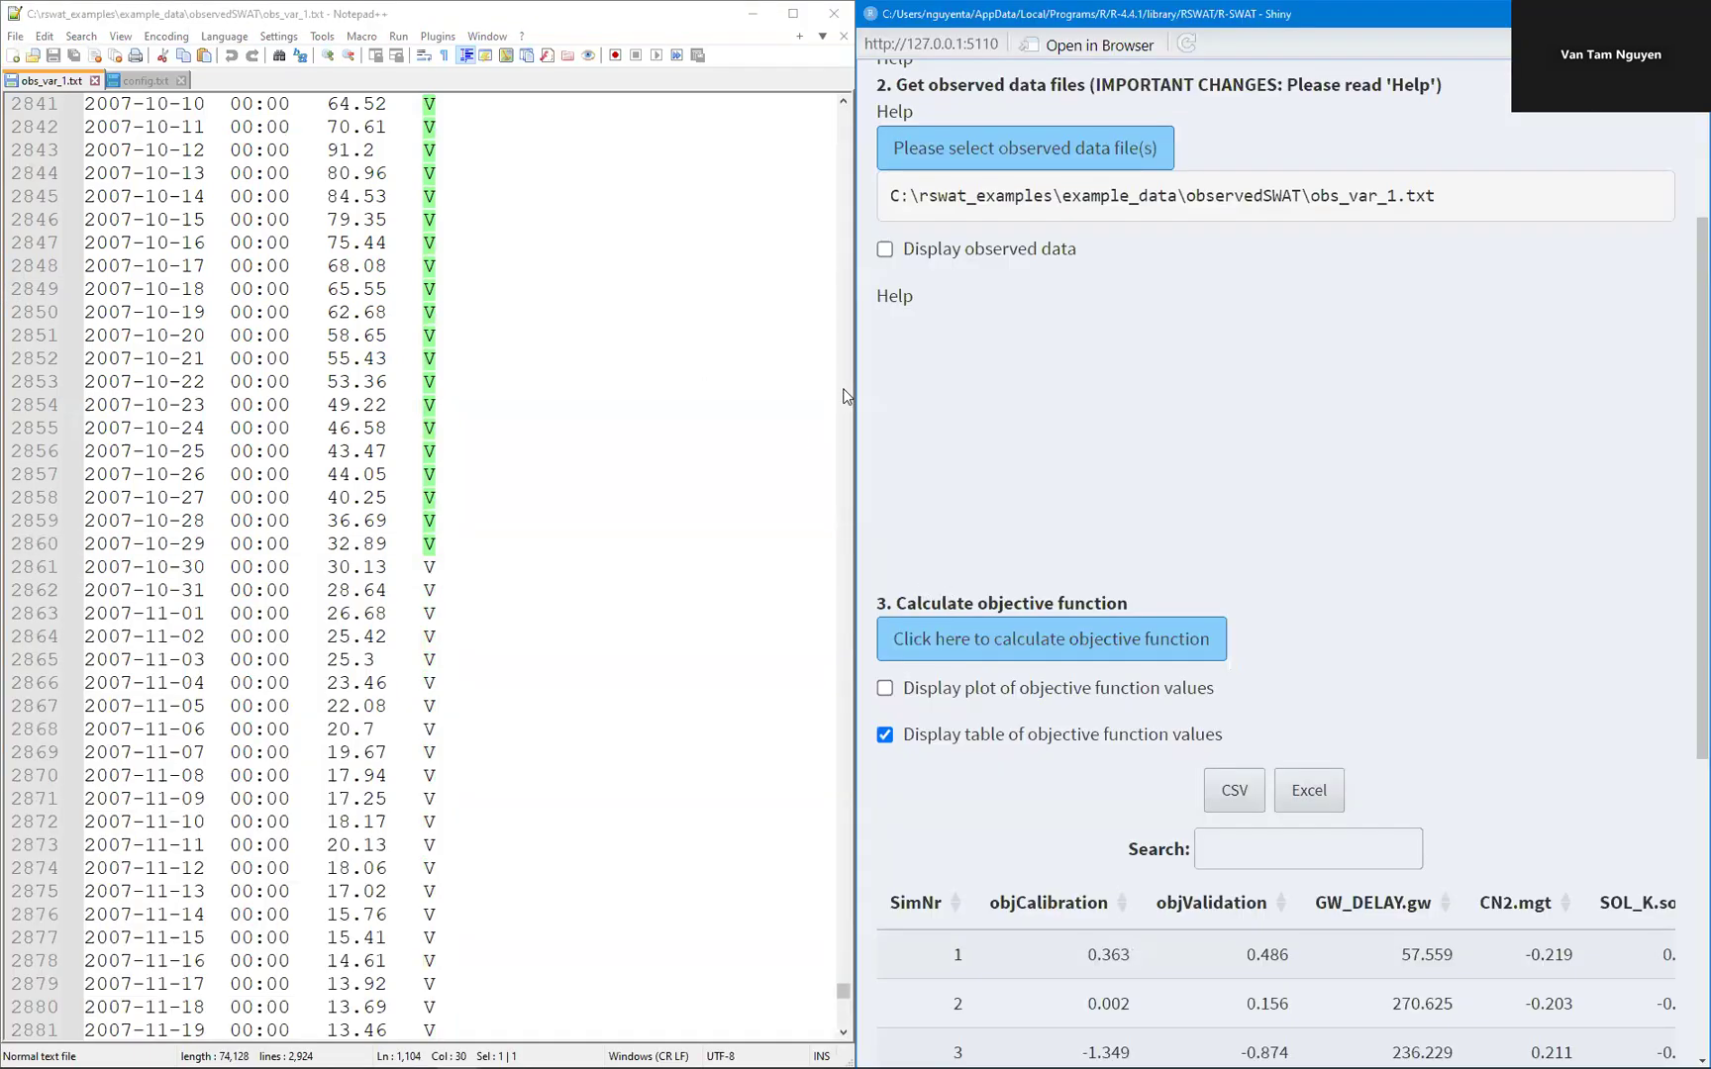
{"action": "left_click_drag", "start_coordinate": [854, 388], "coordinate": [740, 401]}
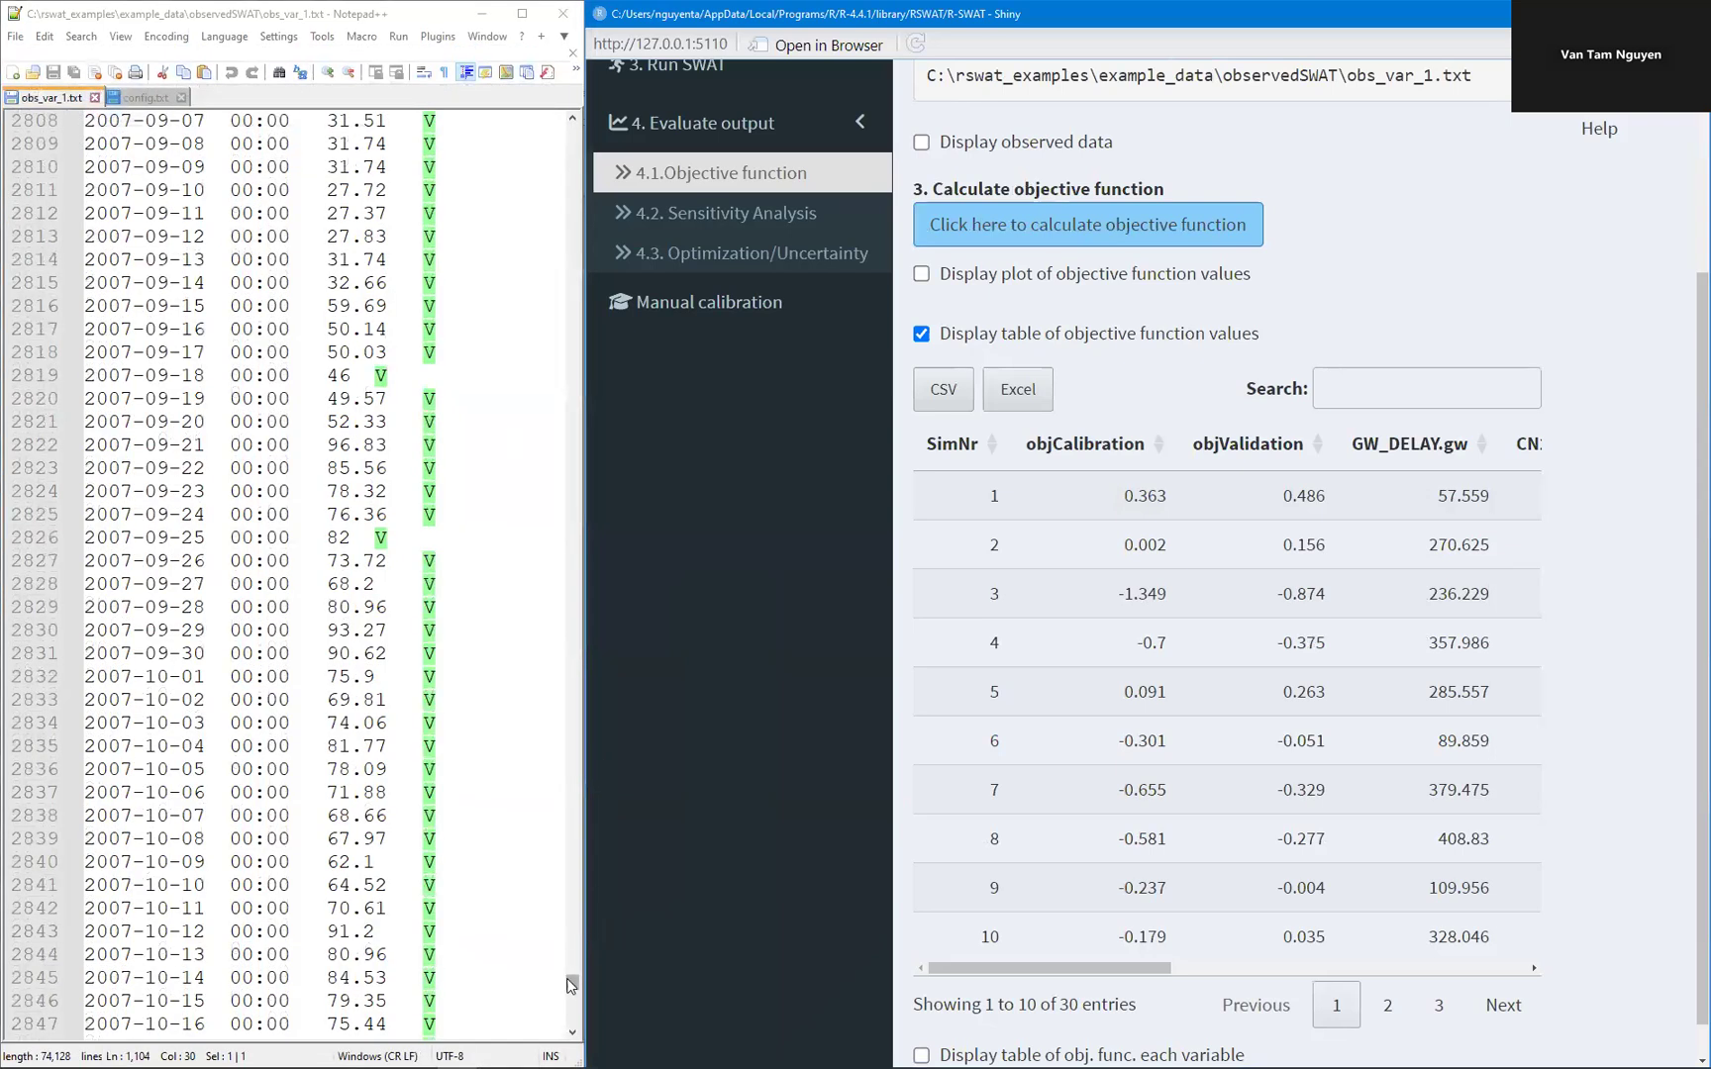
{"action": "left_click_drag", "start_coordinate": [572, 985], "coordinate": [572, 131]}
Inspect the Qobs flow values such as 6.96 and the time column in obs_var_1.txt
{"action": "left_click_drag", "start_coordinate": [388, 138], "coordinate": [420, 216]}
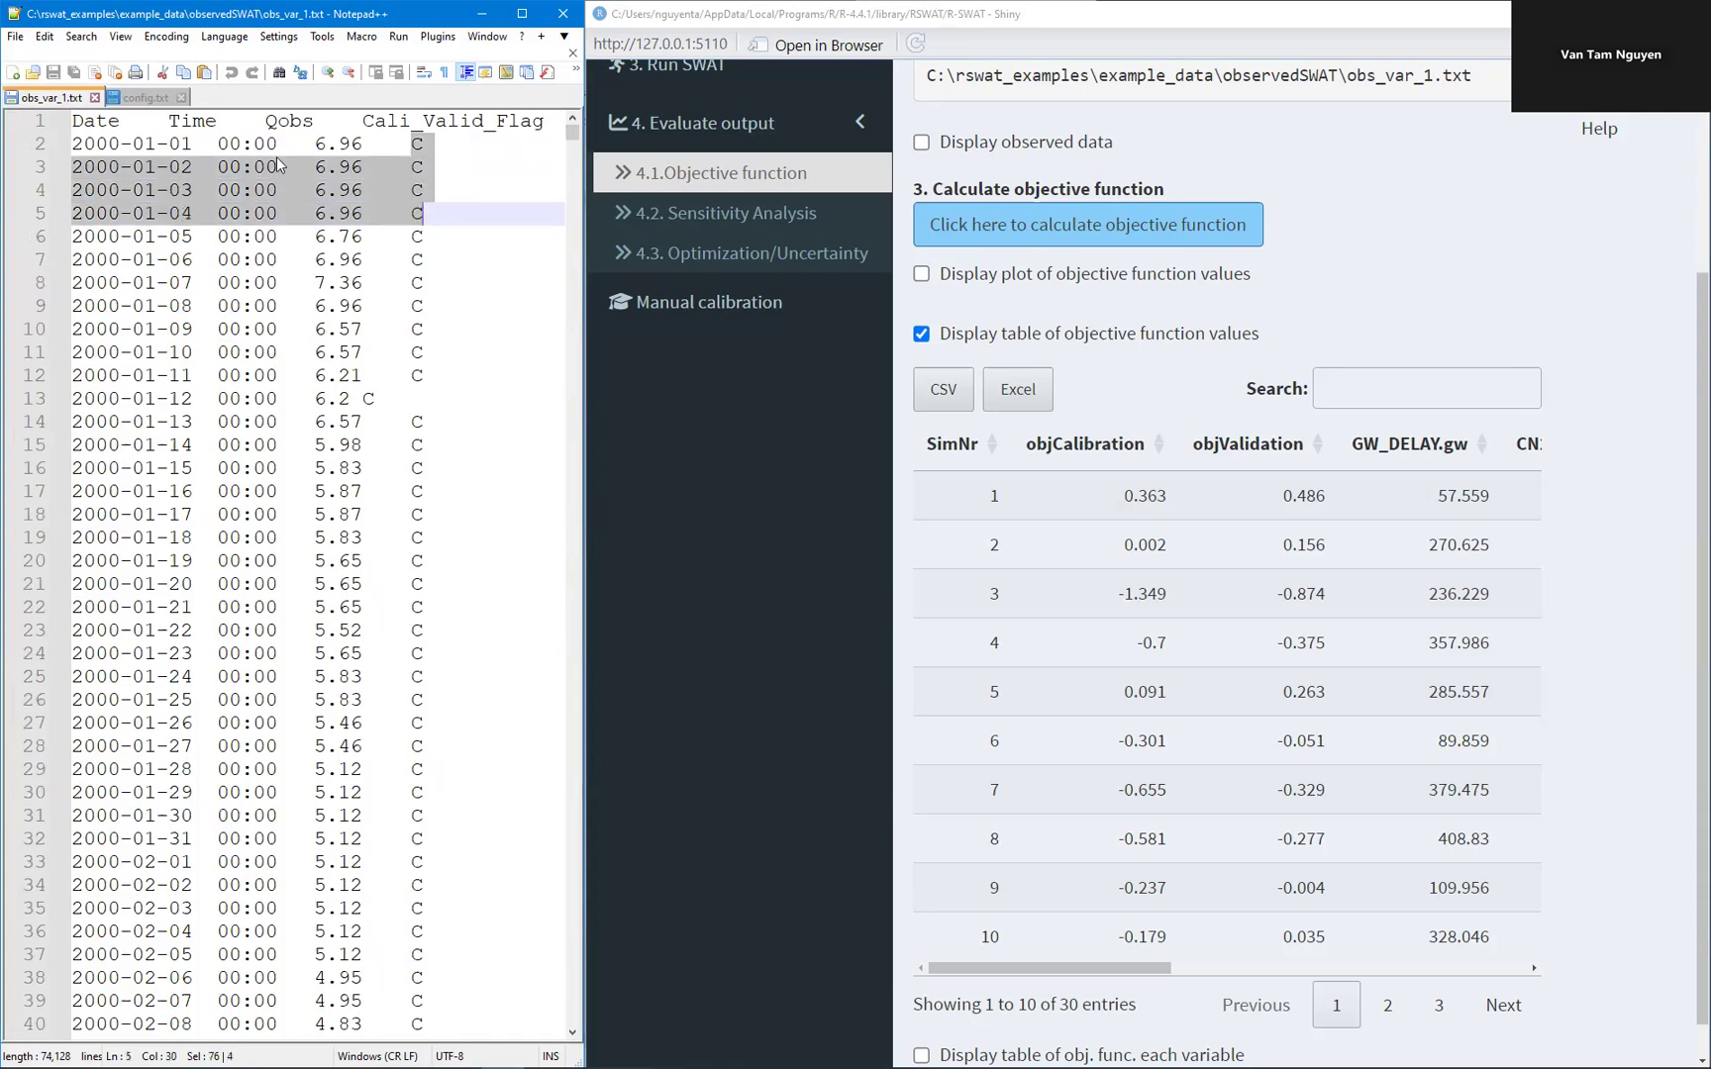
{"action": "left_click_drag", "start_coordinate": [278, 143], "coordinate": [363, 144]}
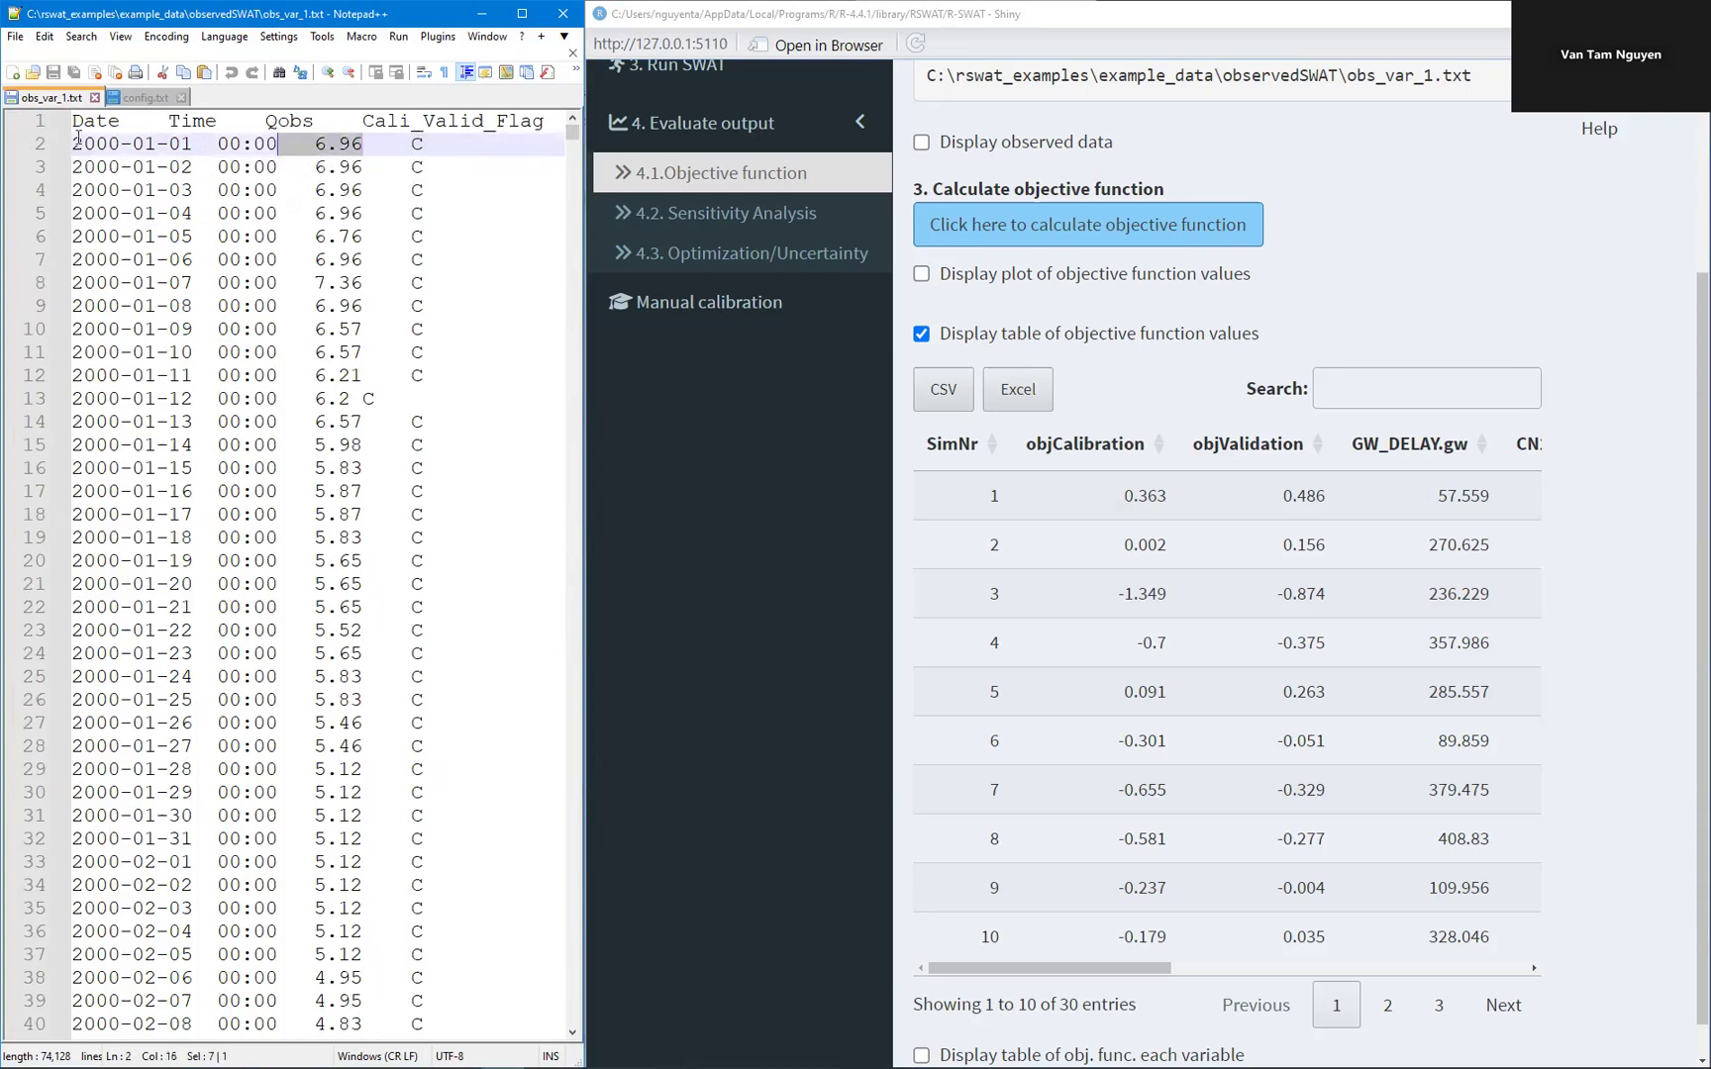
{"action": "double_click", "coordinate": [351, 148]}
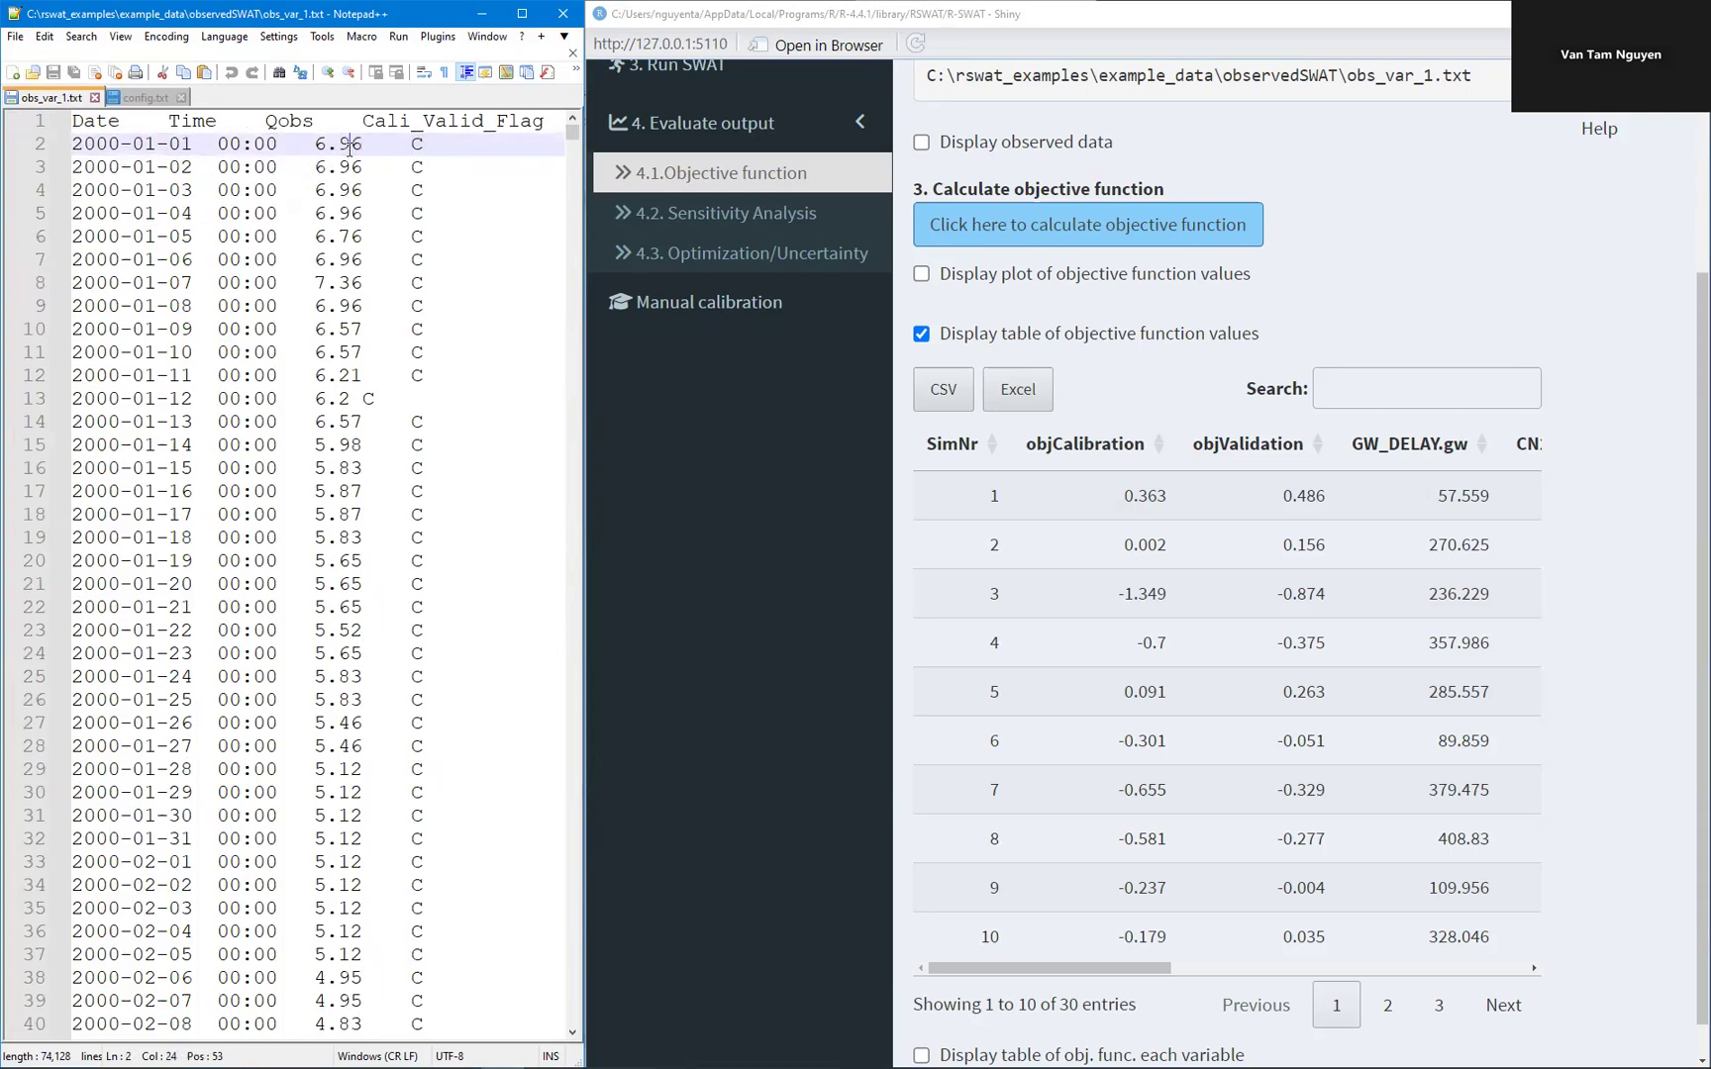
{"action": "left_click", "coordinate": [106, 120]}
{"action": "left_click", "coordinate": [201, 117]}
{"action": "double_click", "coordinate": [267, 145]}
{"action": "key", "text": "Left"}
{"action": "left_click_drag", "start_coordinate": [327, 143], "coordinate": [343, 144]}
Highlight the C calibration flags and the V validation flags in the flag column
{"action": "double_click", "coordinate": [418, 146]}
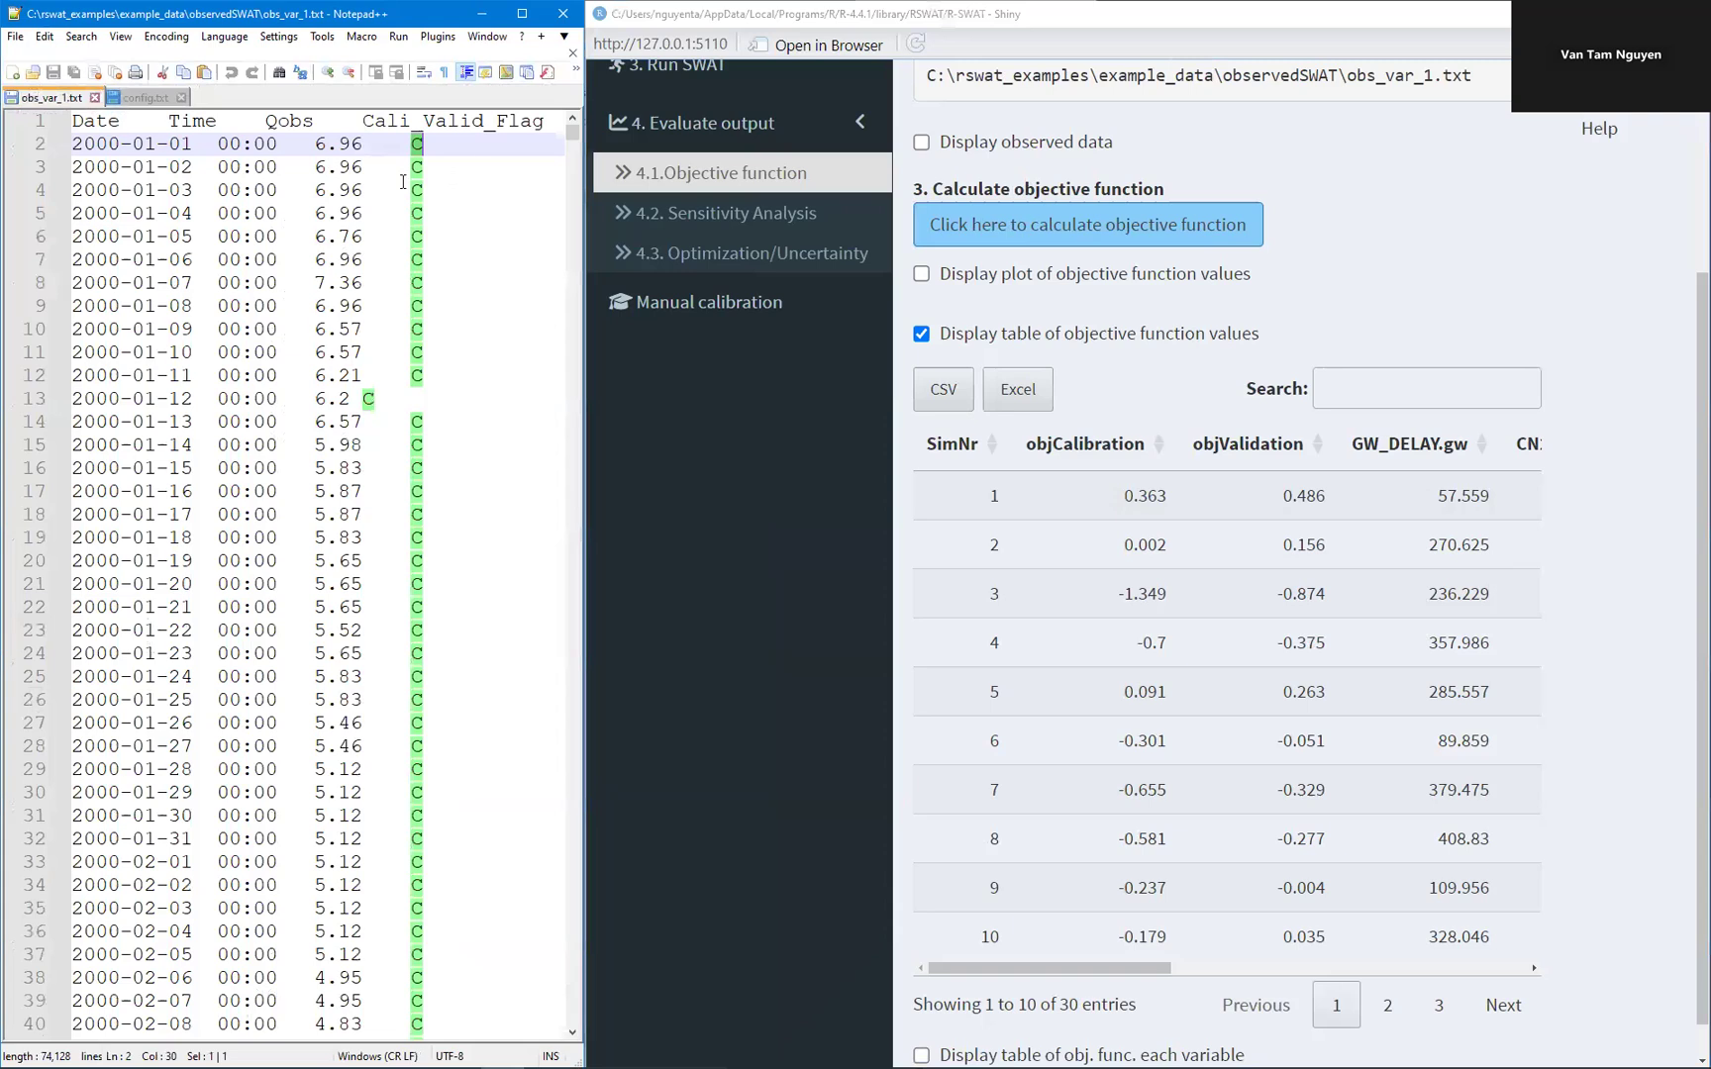
{"action": "left_click_drag", "start_coordinate": [572, 137], "coordinate": [568, 357]}
{"action": "double_click", "coordinate": [417, 307]}
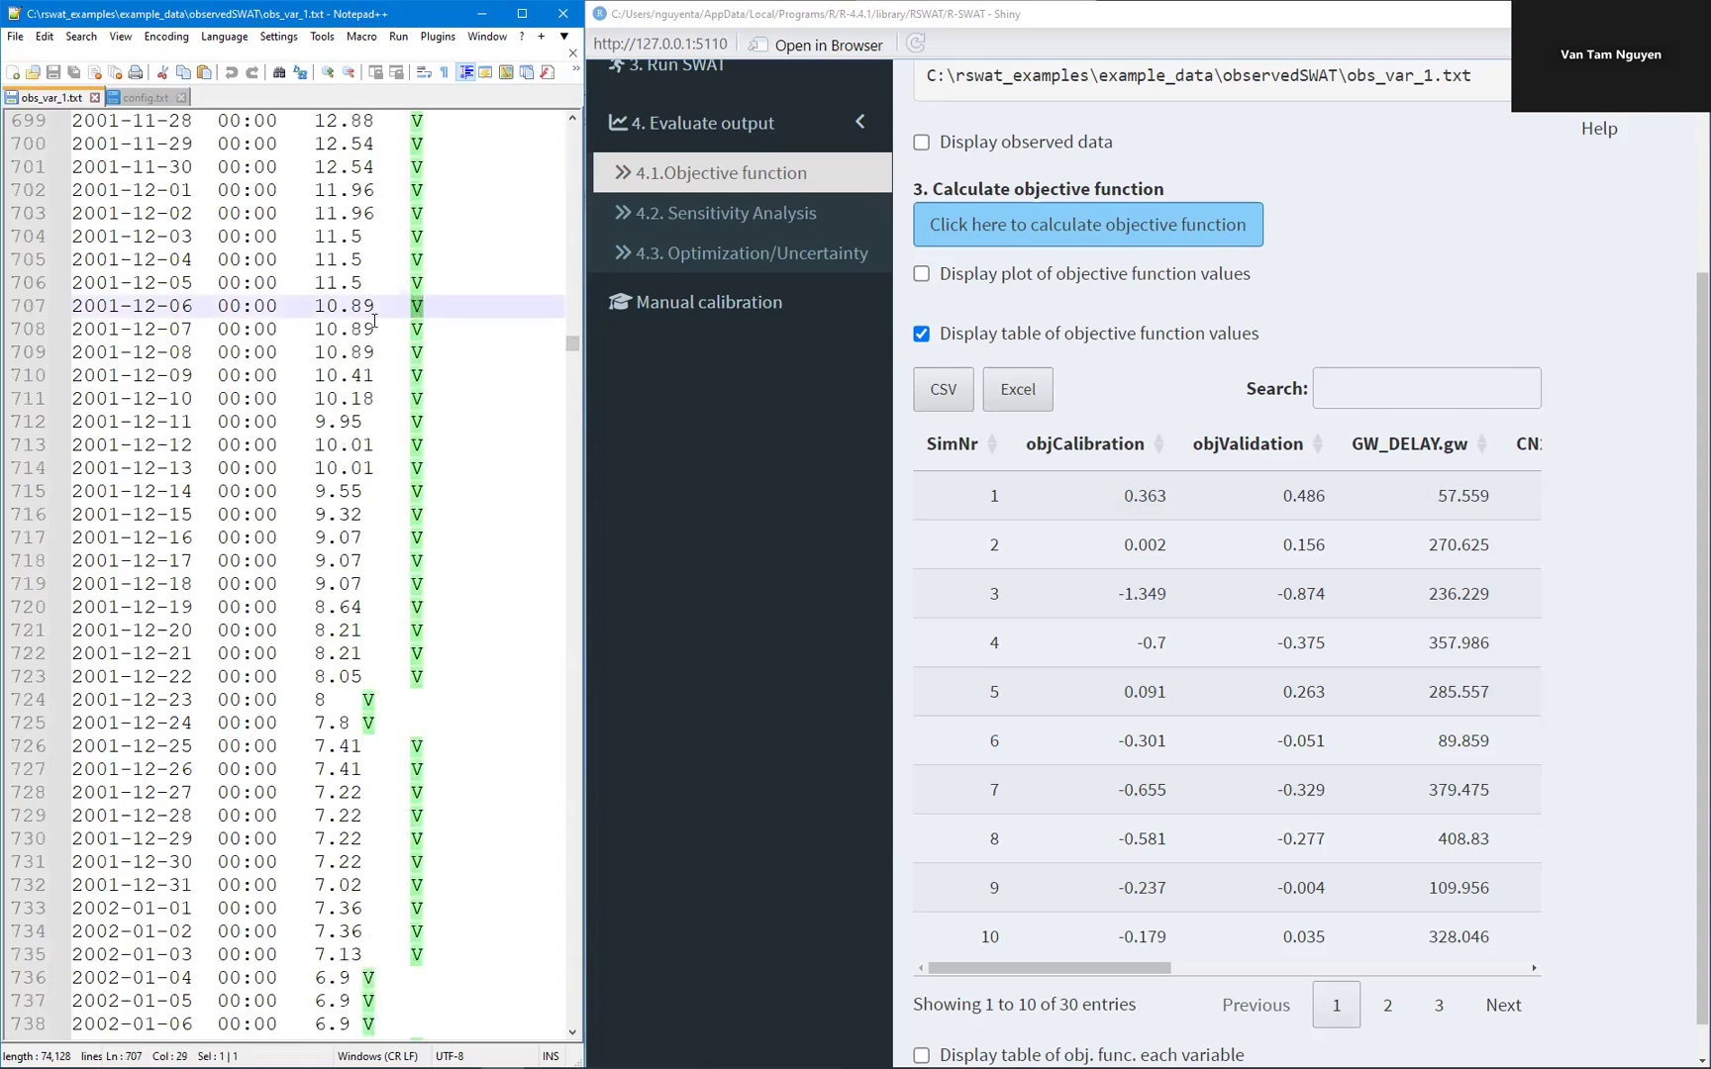
{"action": "mouse_move", "coordinate": [575, 348]}
{"action": "left_mouse_down"}
{"action": "mouse_move", "coordinate": [576, 320]}
{"action": "mouse_move", "coordinate": [578, 339]}
{"action": "left_mouse_up"}
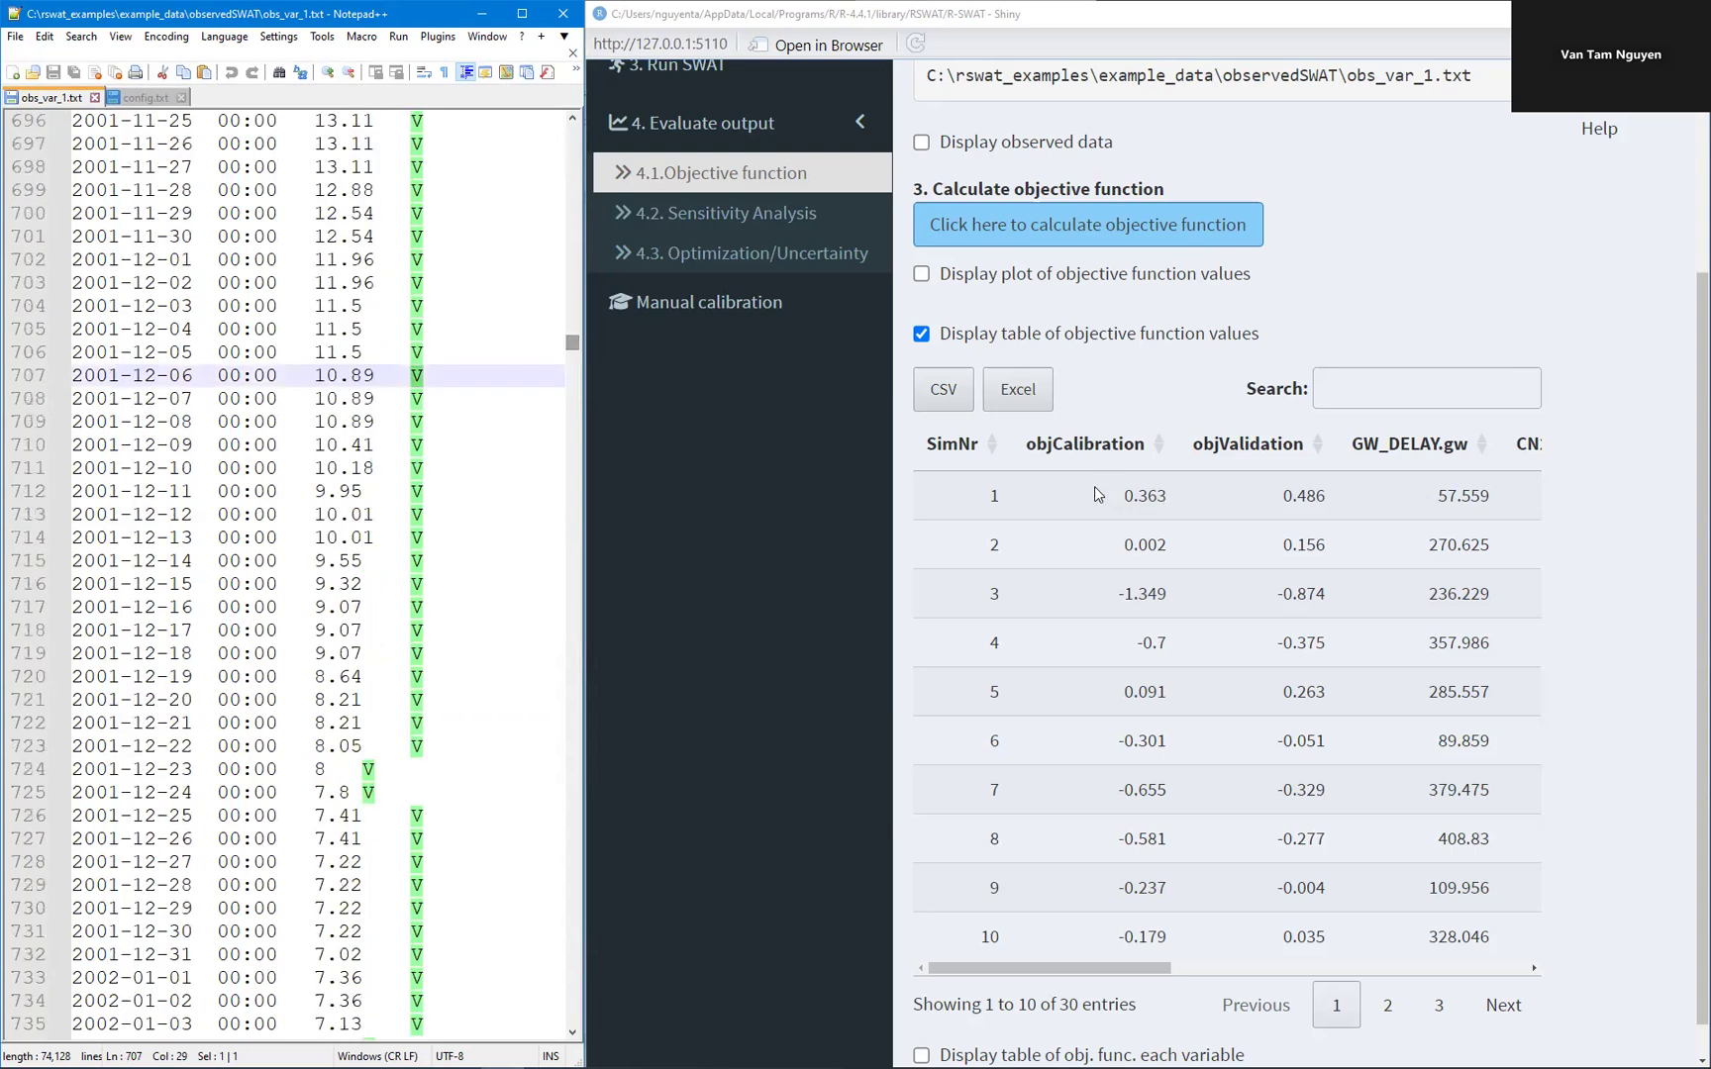
Sort the simulations by objCalibration and then objValidation, best values first
{"action": "left_click", "coordinate": [1128, 505]}
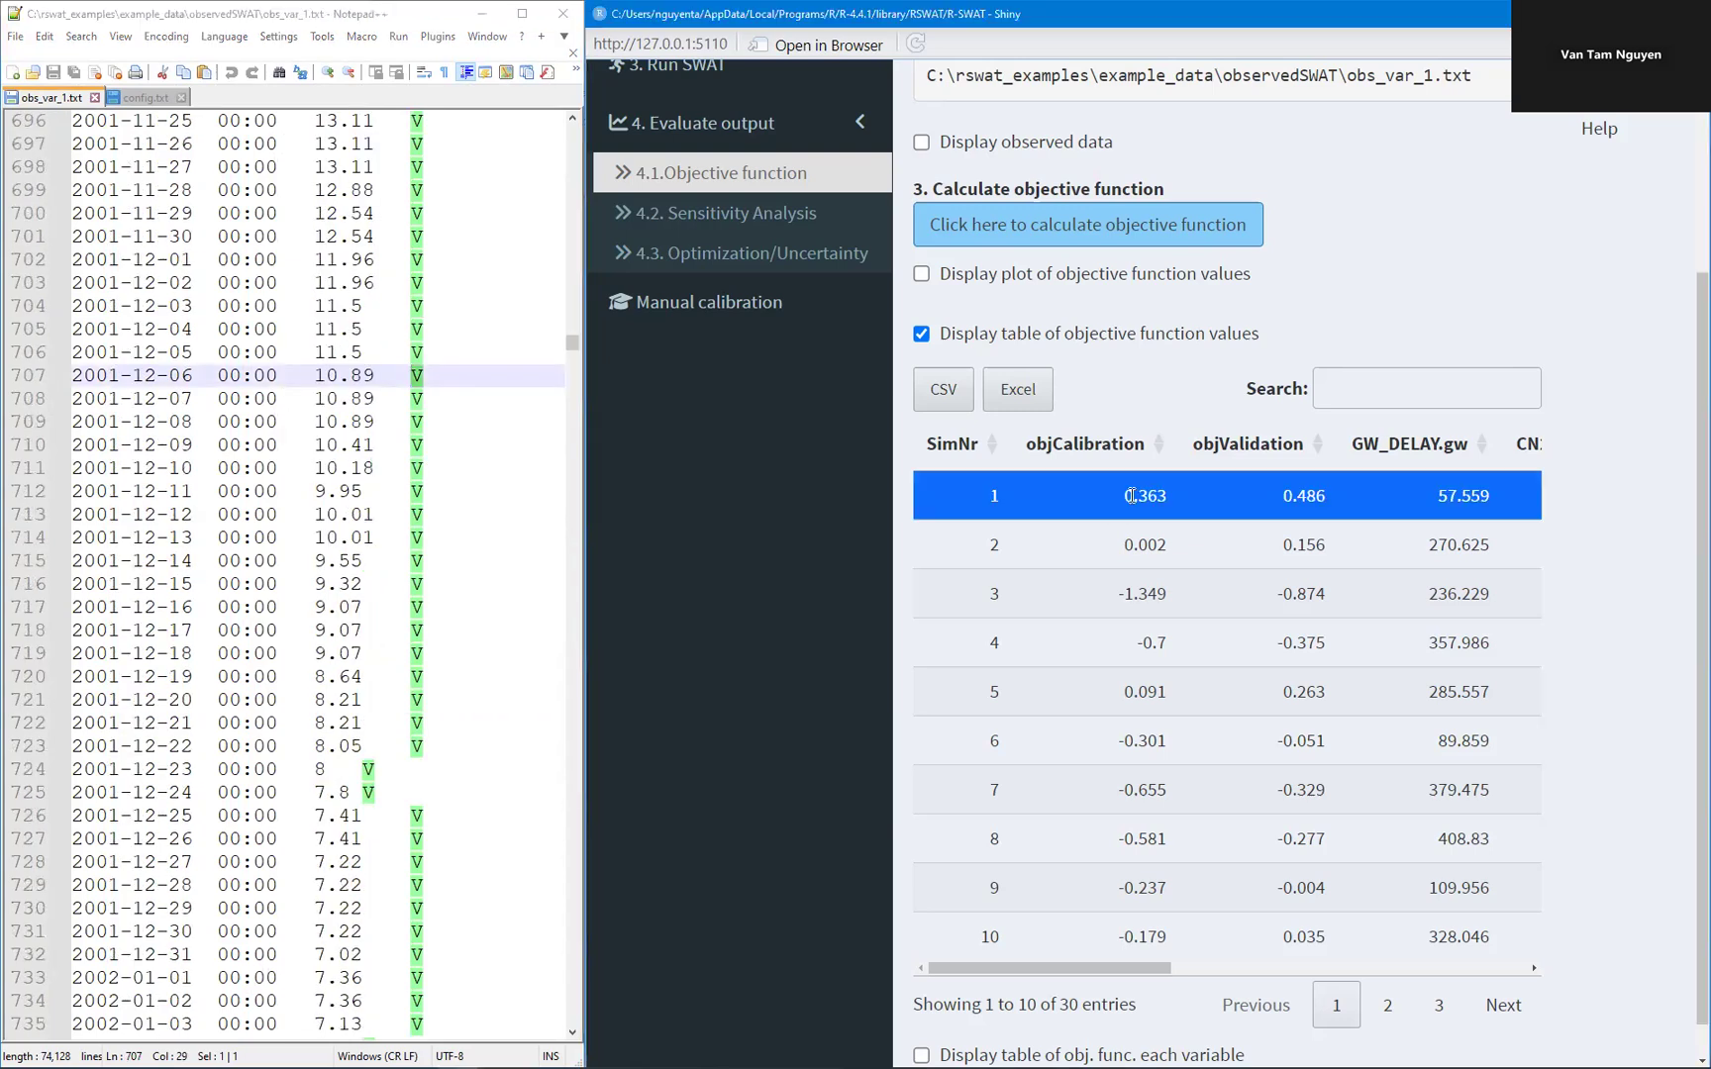
{"action": "left_click", "coordinate": [1134, 448]}
{"action": "left_click", "coordinate": [1134, 447]}
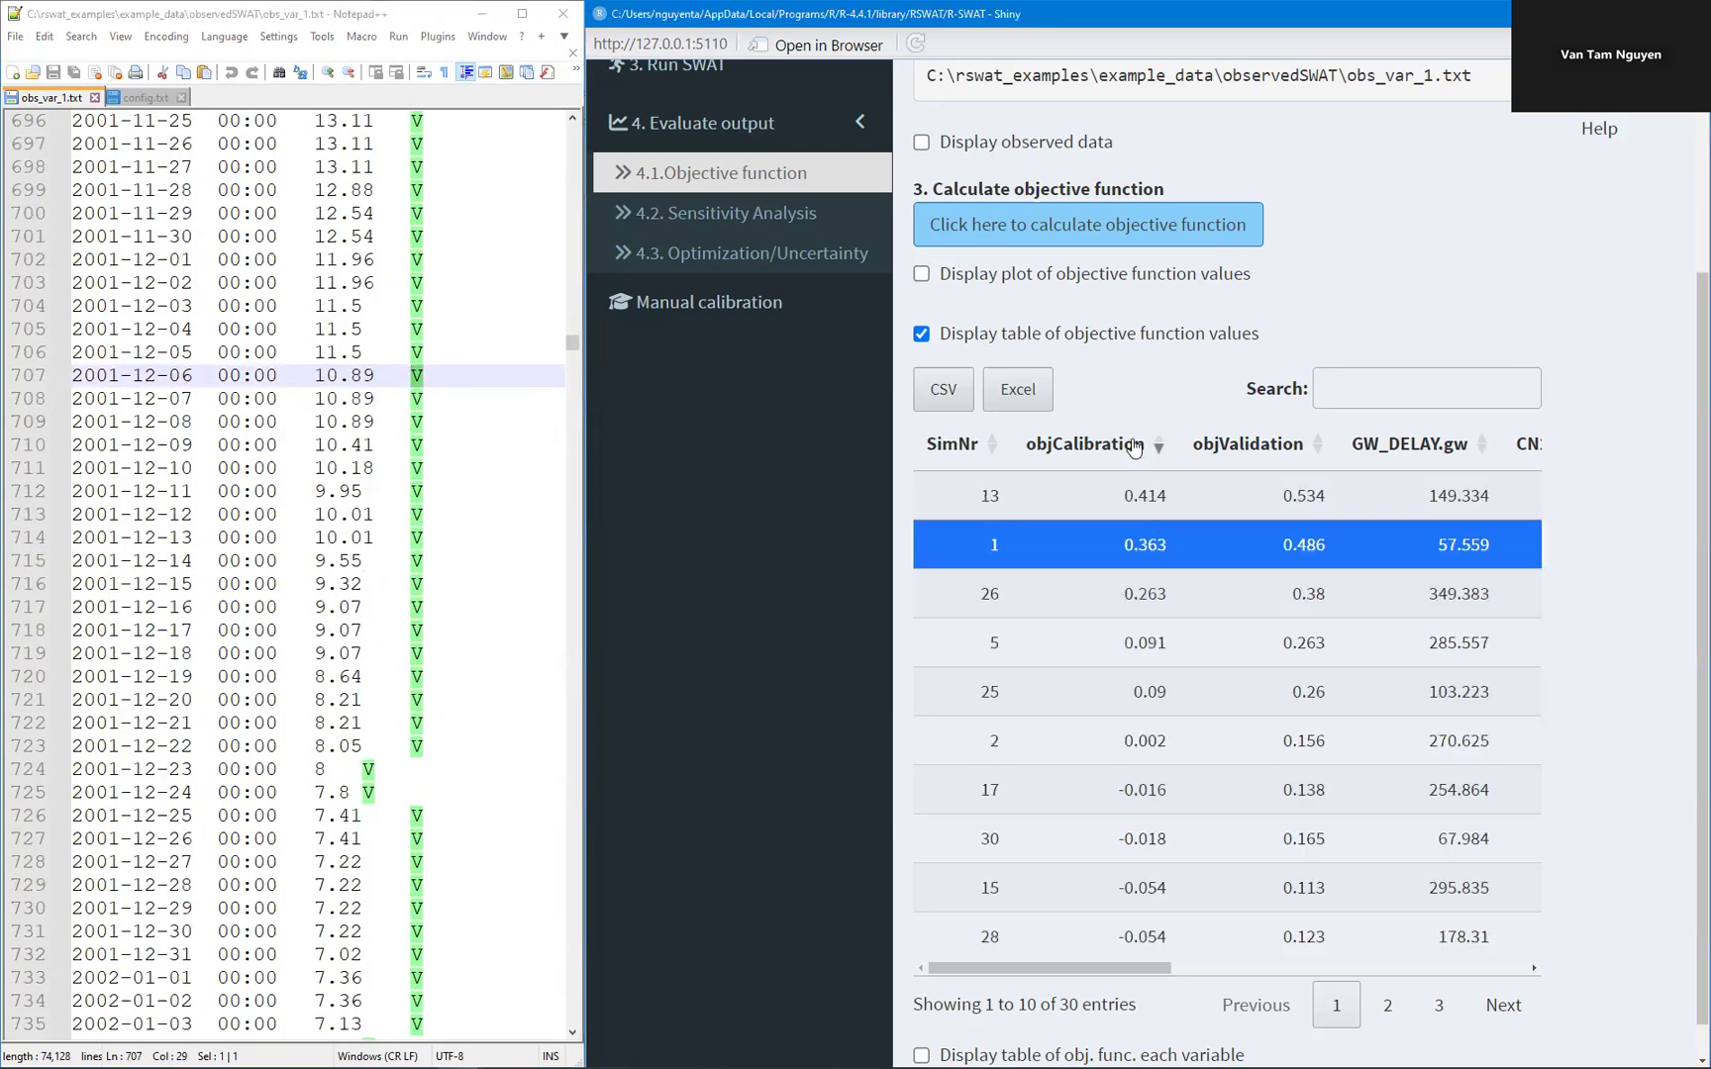
{"action": "left_click", "coordinate": [1136, 503]}
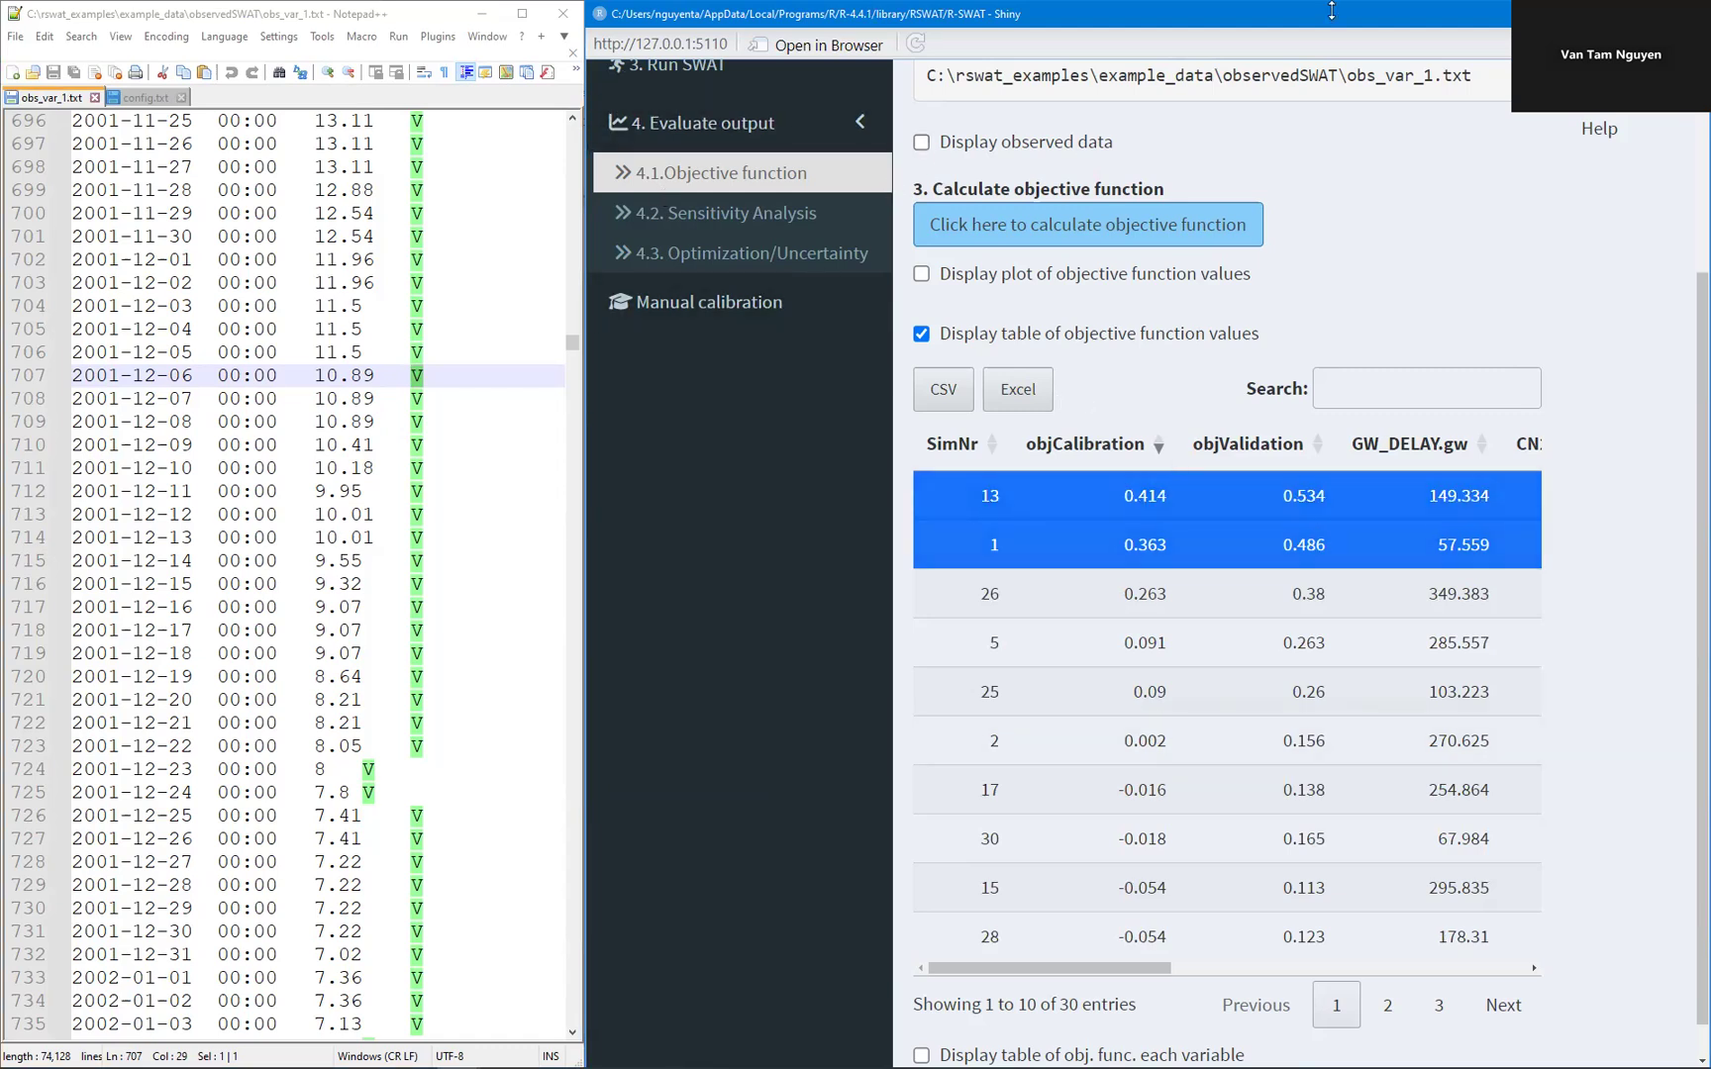
{"action": "left_click", "coordinate": [1293, 445]}
{"action": "left_click", "coordinate": [1293, 447]}
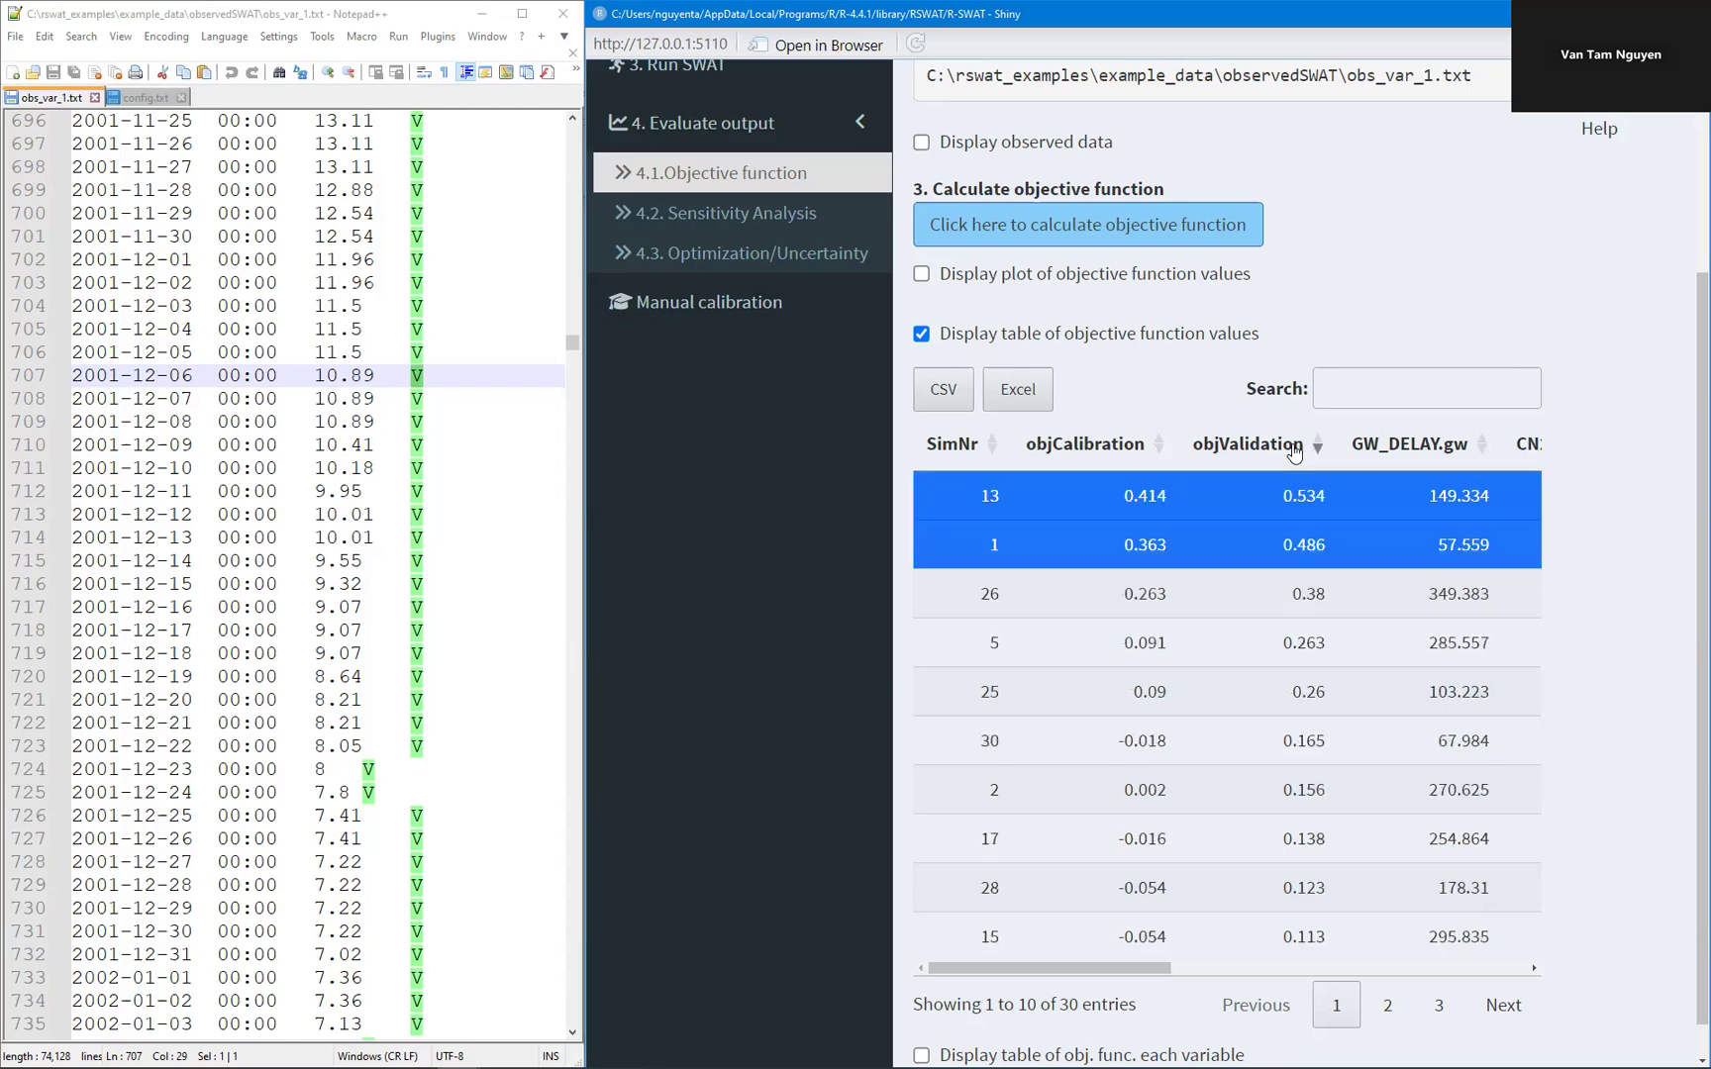
Maximize RSWAT, hide the objective values table, and go to 4.2 Sensitivity Analysis
{"action": "key", "text": "super+Up"}
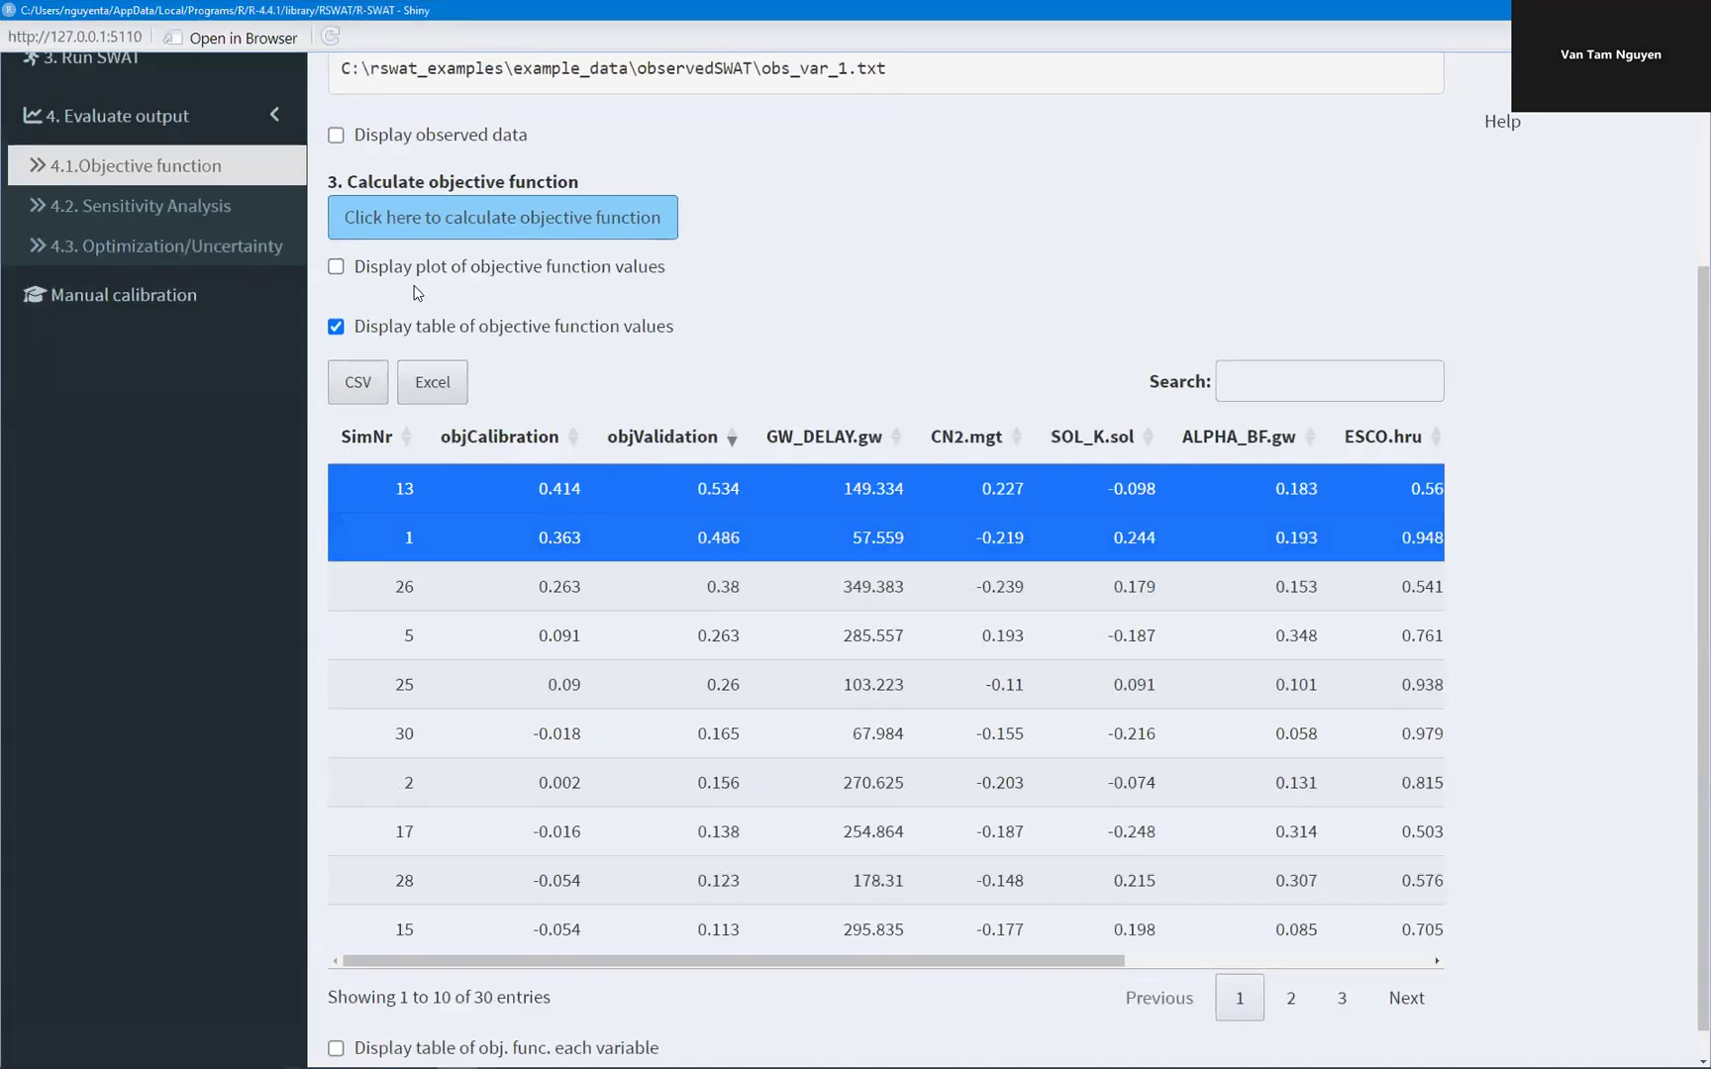
{"action": "left_click", "coordinate": [336, 326]}
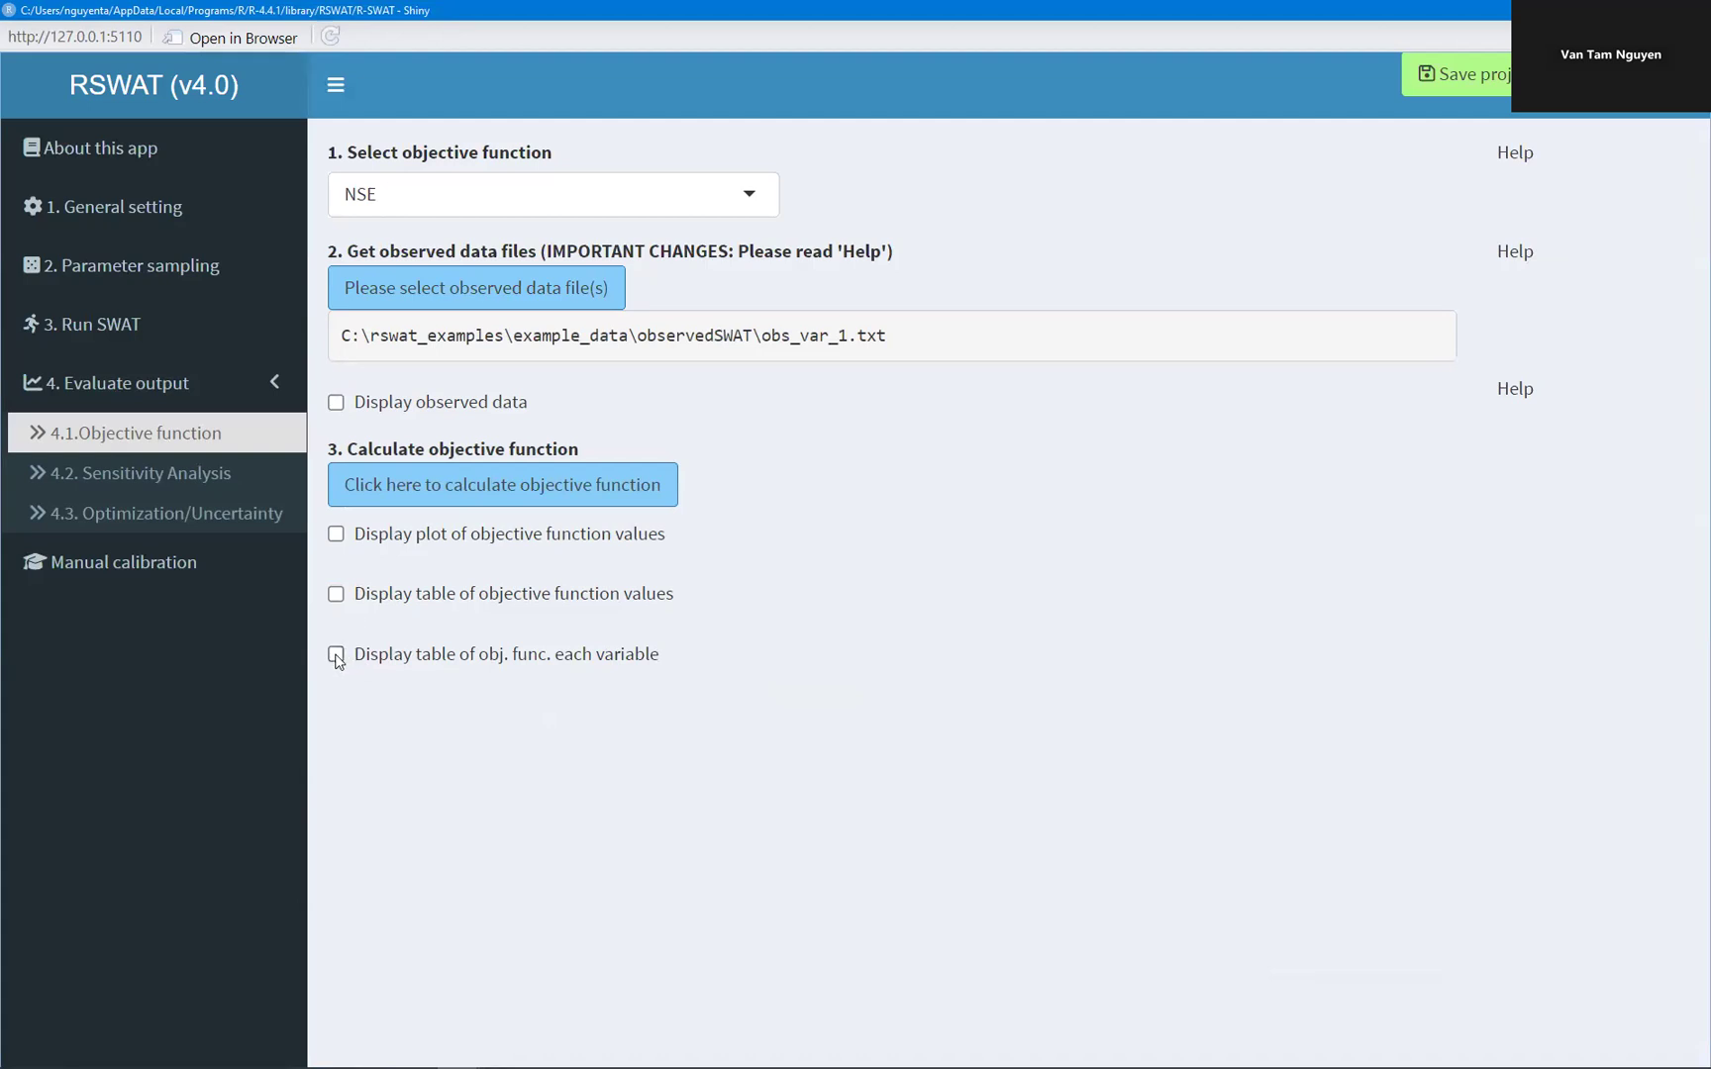
{"action": "left_click", "coordinate": [186, 483]}
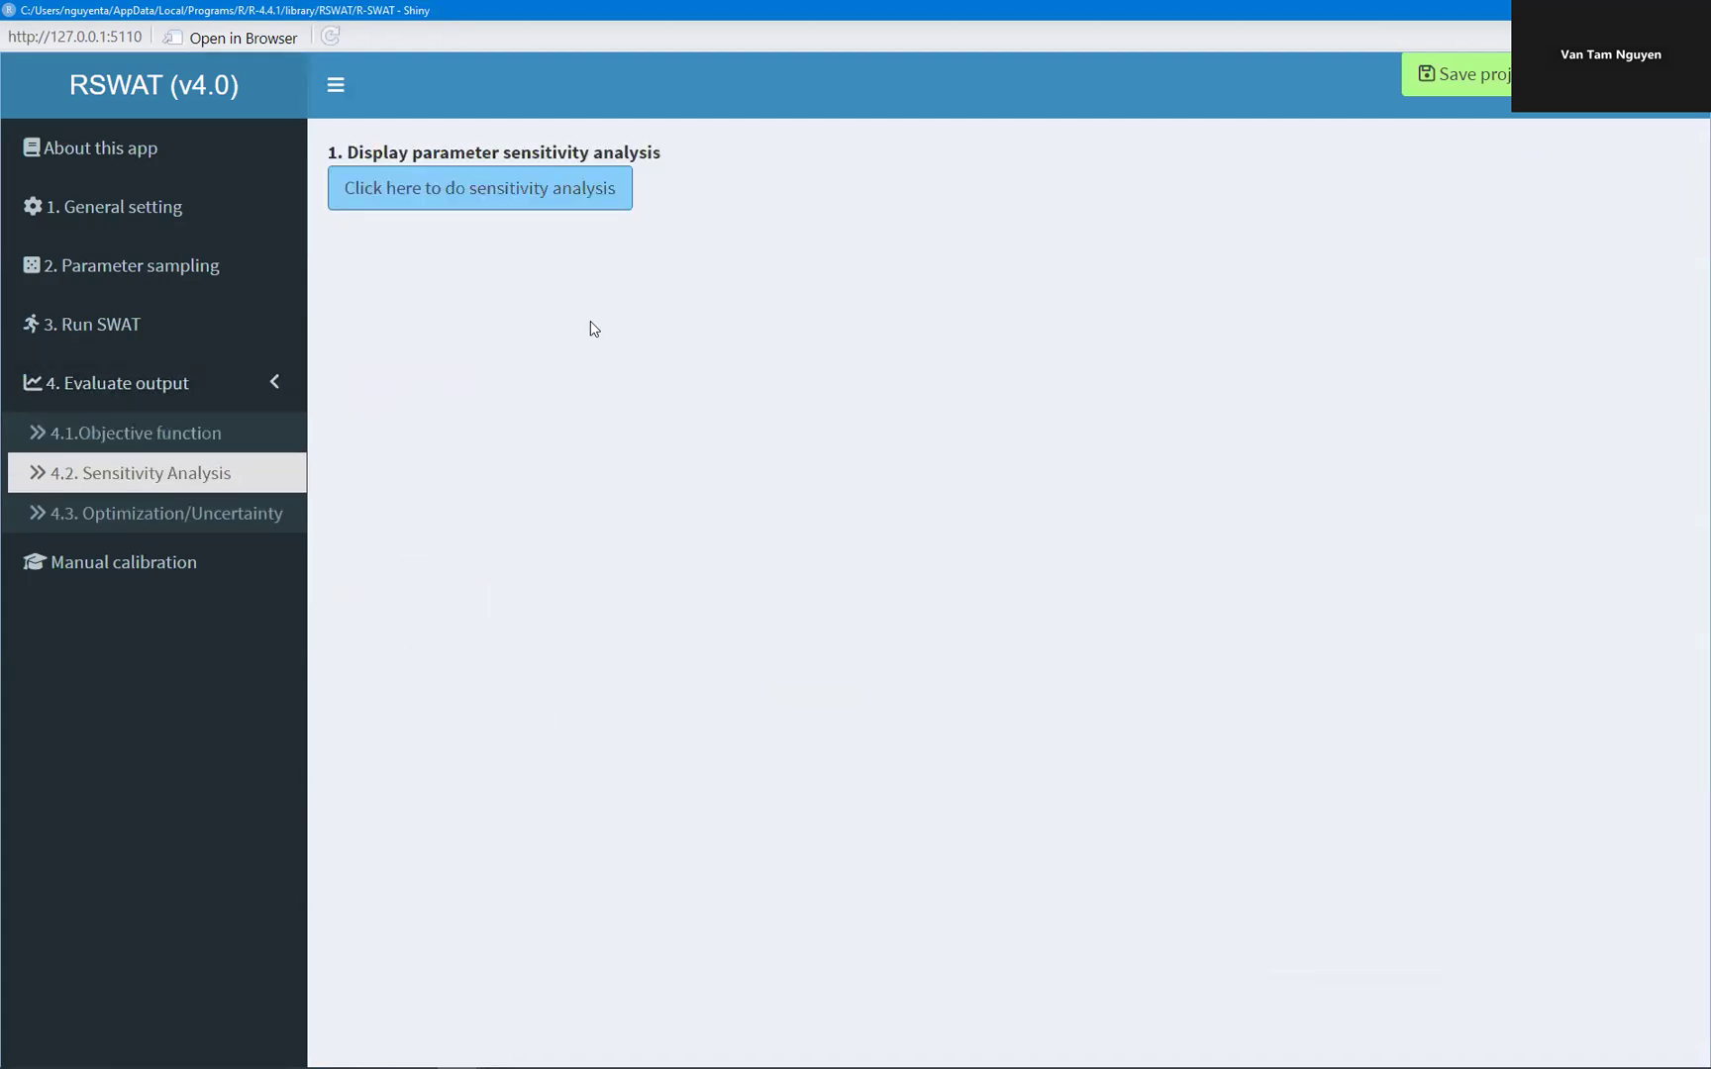
Run the sensitivity analysis and rank parameters by absolute t-statistic, most sensitive first
{"action": "left_click", "coordinate": [569, 206]}
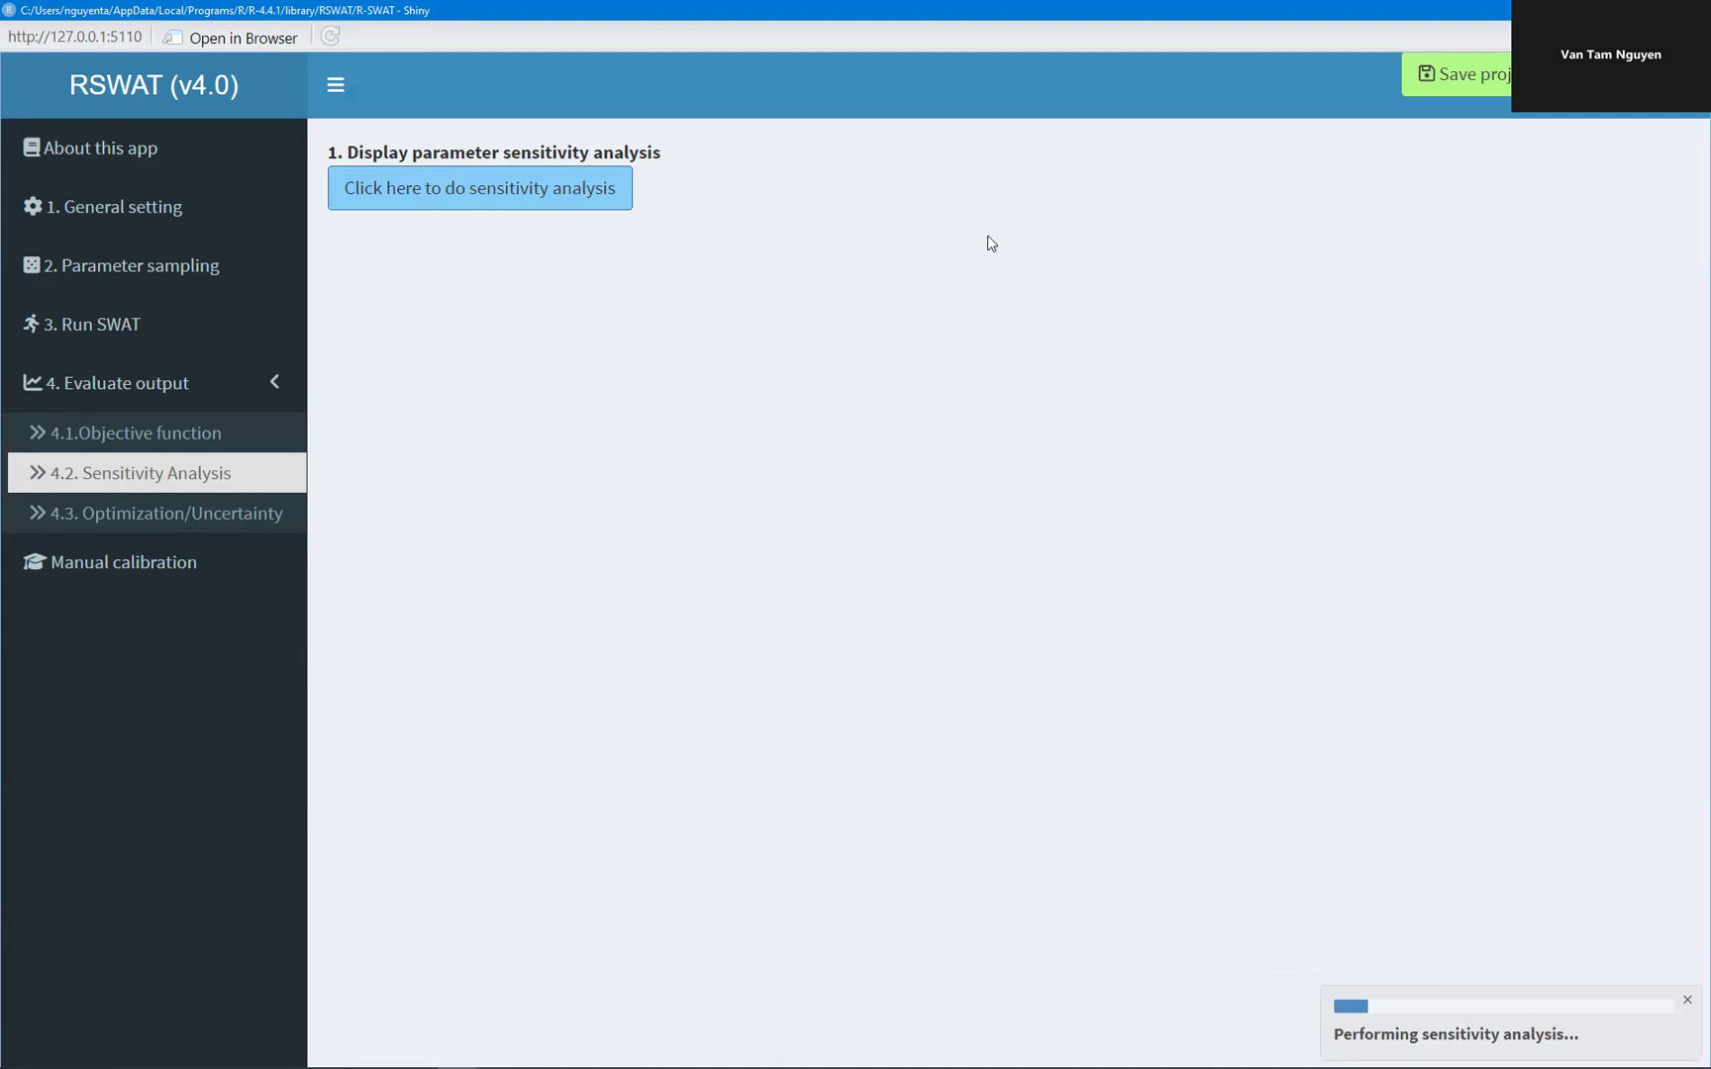
{"action": "left_click", "coordinate": [1014, 290]}
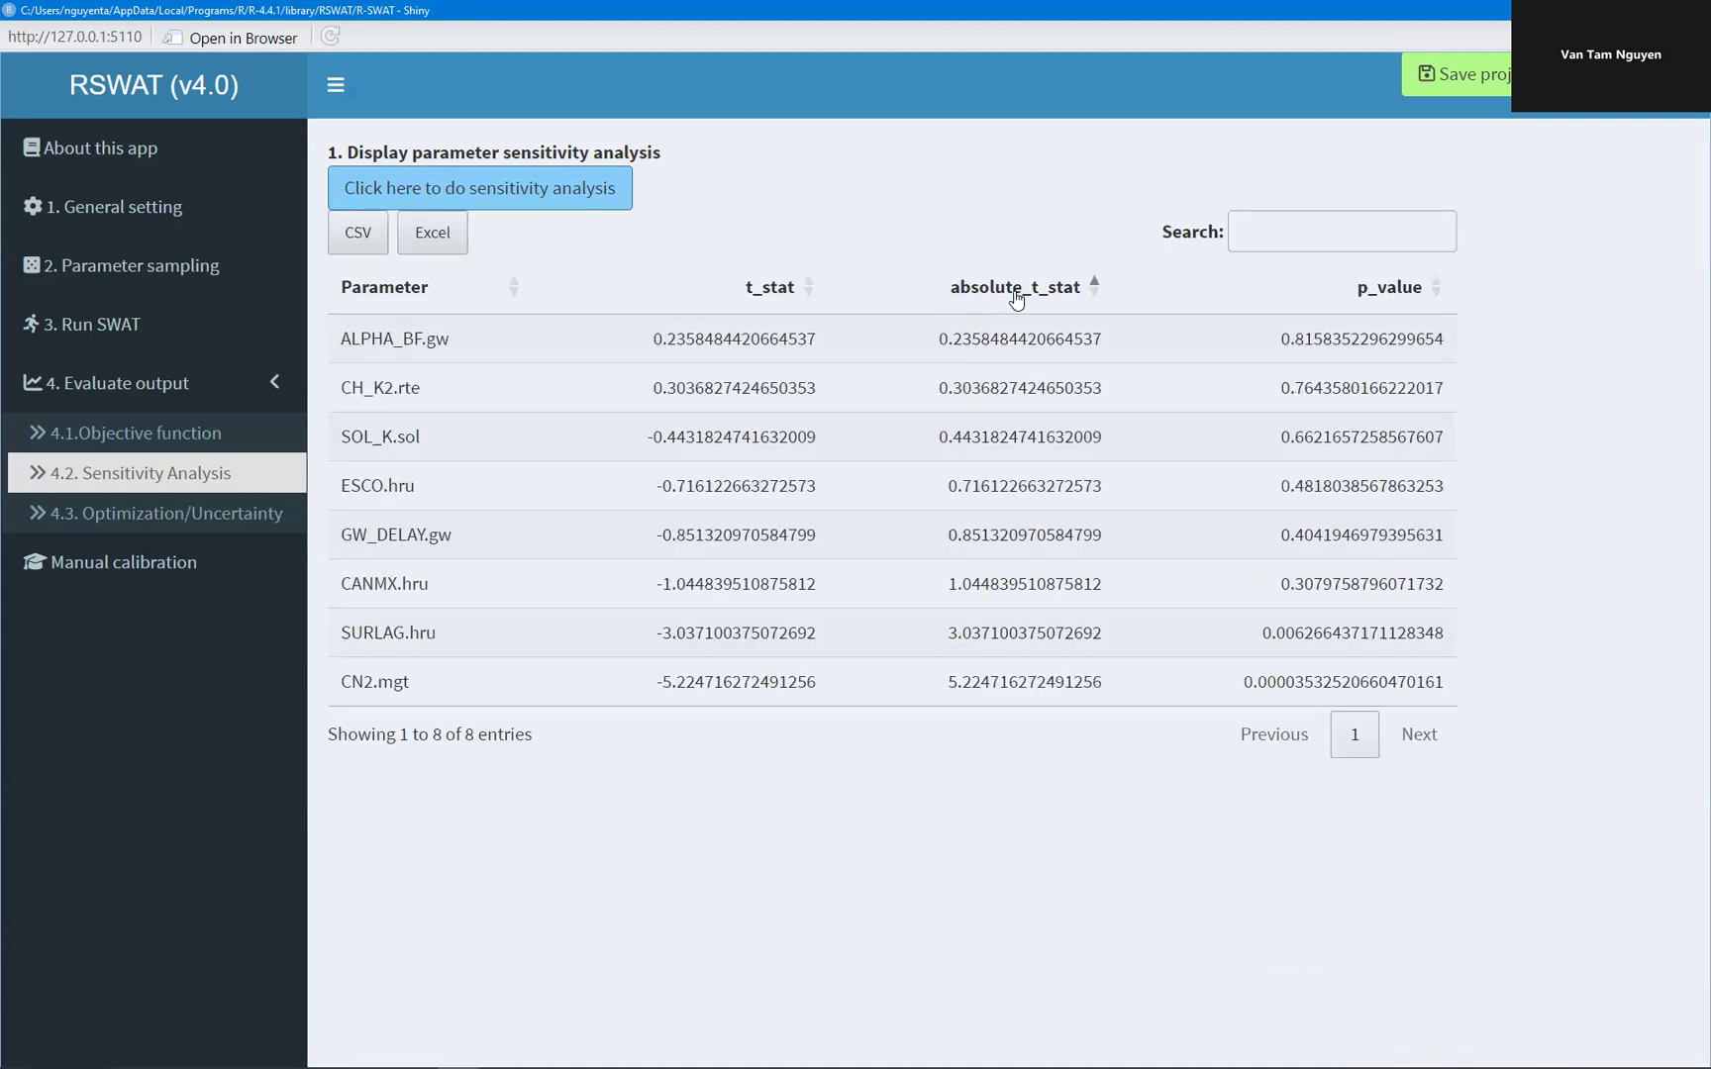
{"action": "left_click", "coordinate": [1016, 295]}
{"action": "left_click", "coordinate": [1015, 295]}
{"action": "left_click", "coordinate": [1016, 295]}
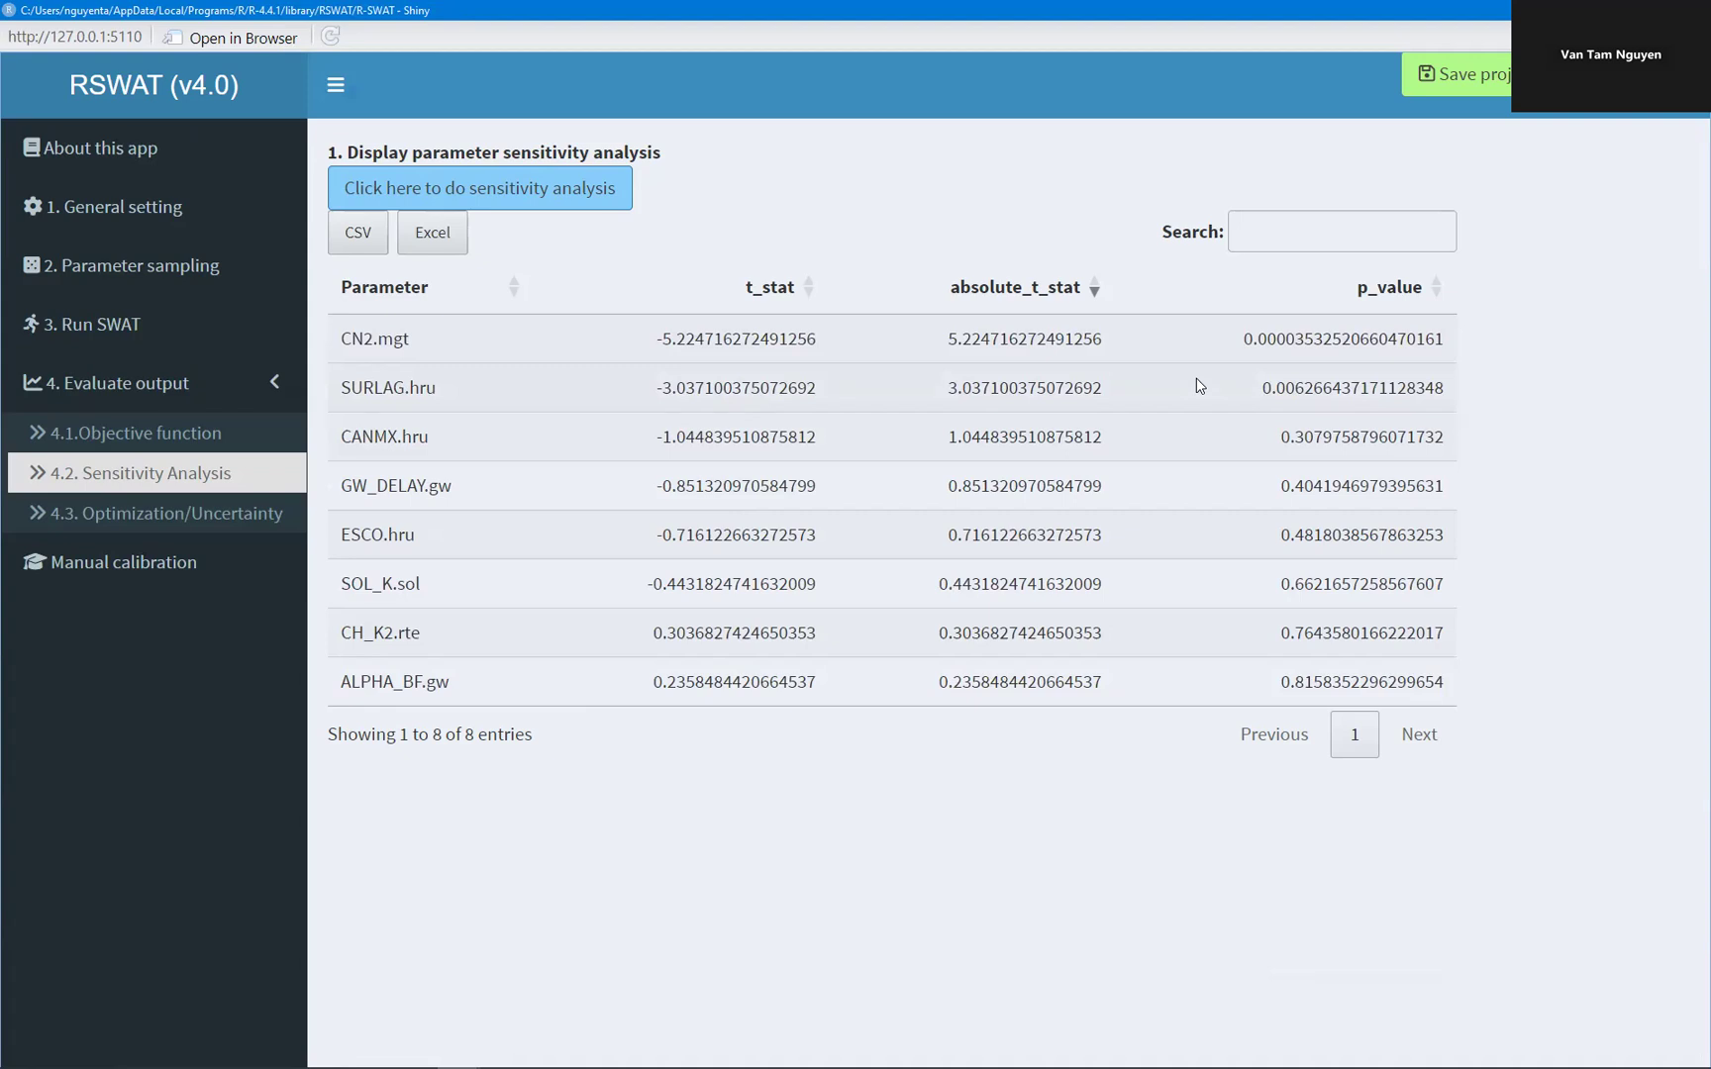
Check the 30 iterations on Parameter sampling, then go to the Optimization/Uncertainty page
{"action": "left_click", "coordinate": [132, 265]}
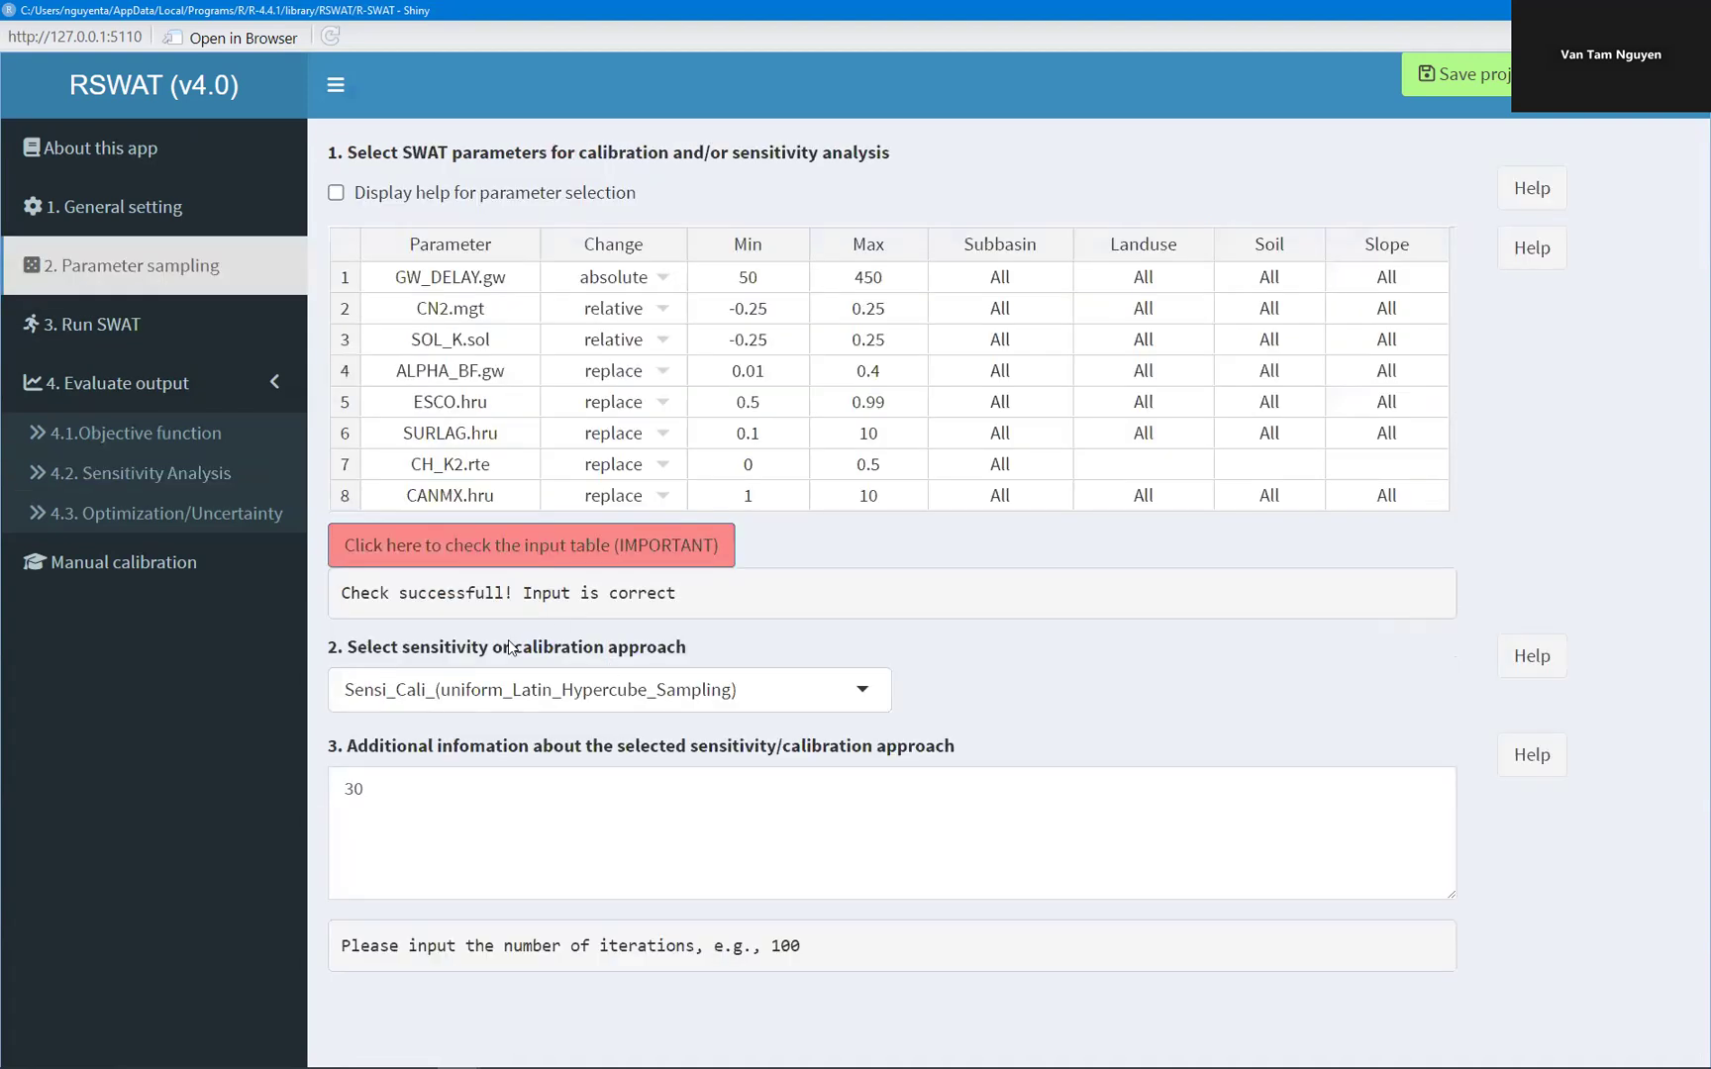
{"action": "left_click_drag", "start_coordinate": [406, 796], "coordinate": [270, 797]}
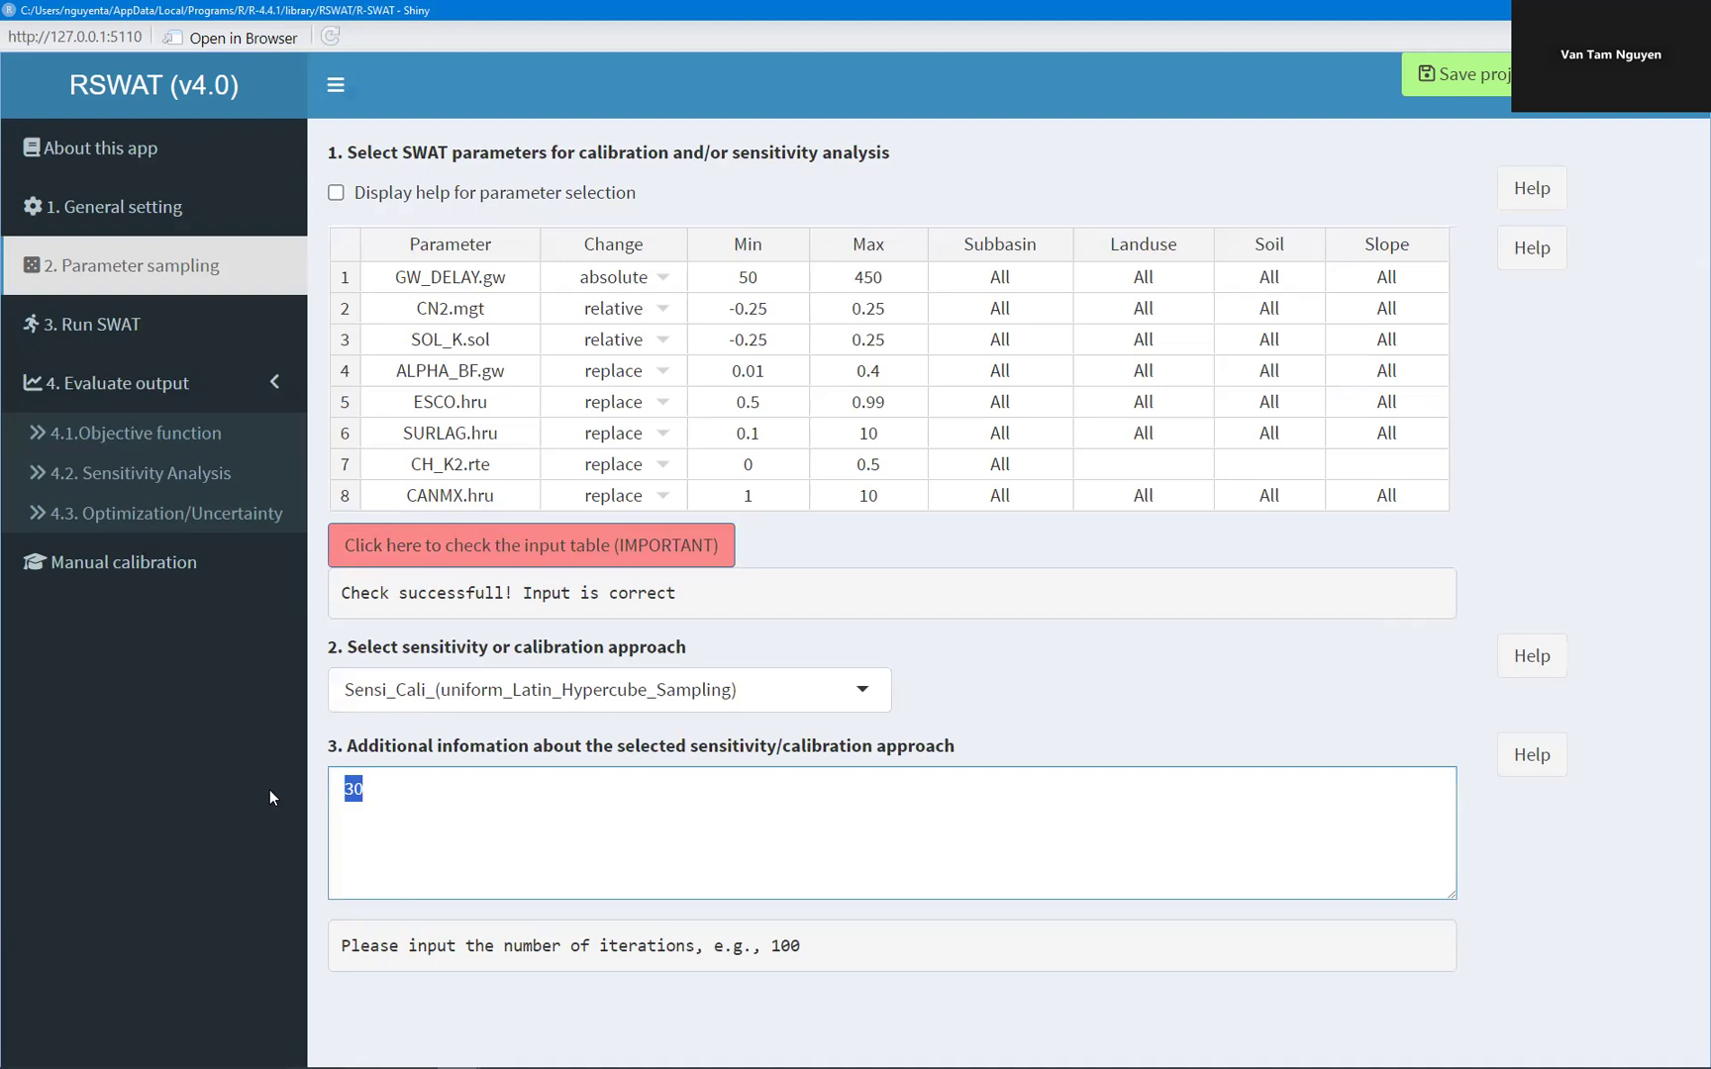
{"action": "left_click", "coordinate": [188, 473]}
{"action": "left_click", "coordinate": [119, 516]}
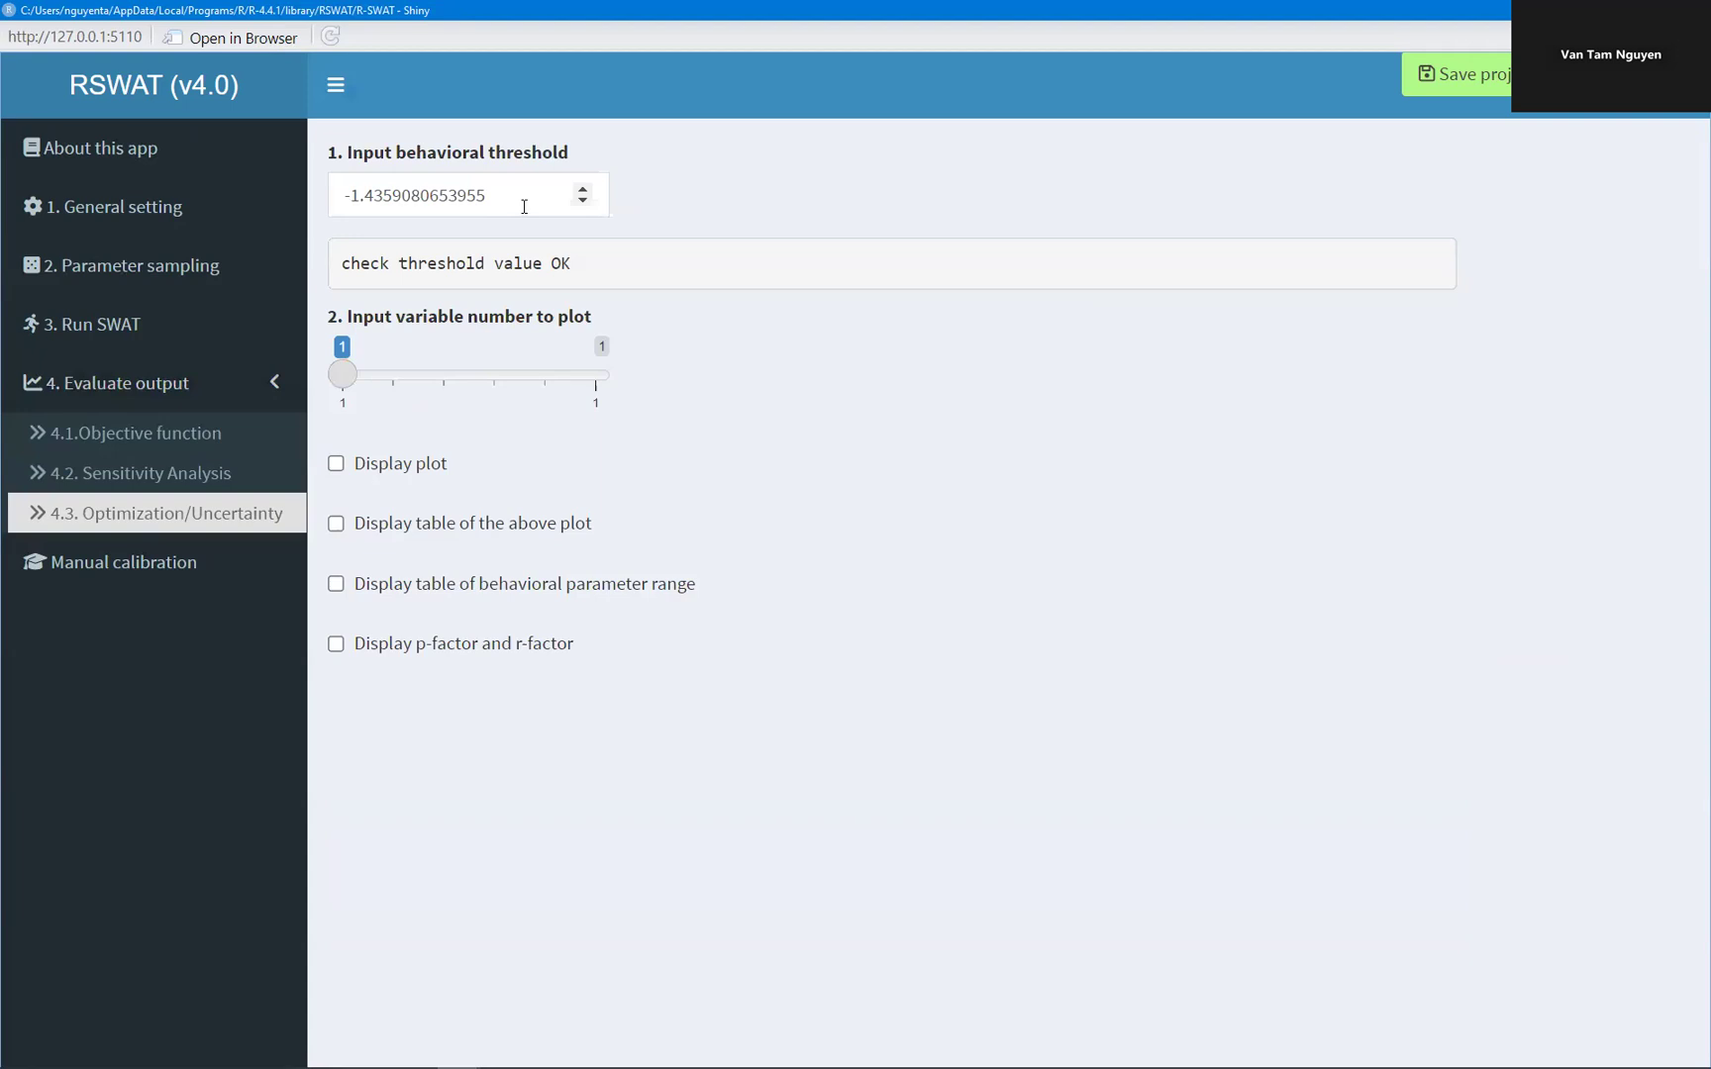
Set the behavioral threshold to 0 and confirm it
{"action": "triple_click", "coordinate": [465, 195]}
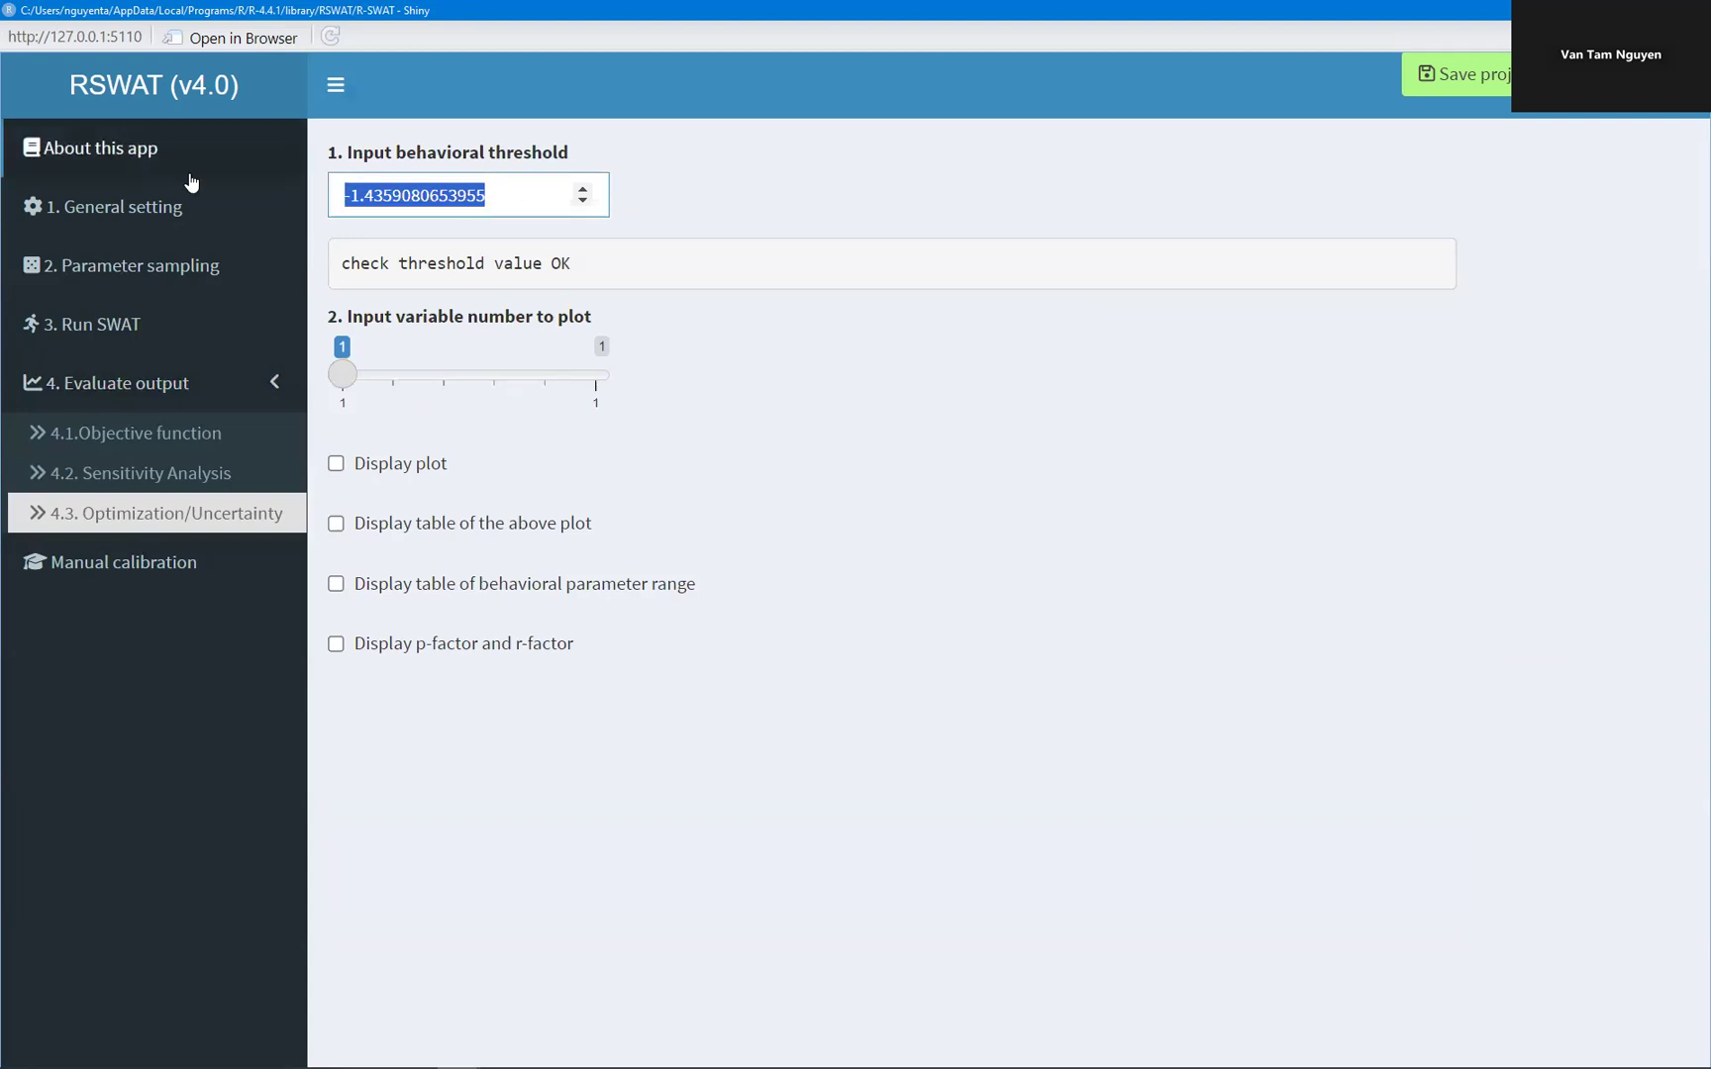
{"action": "type", "text": "0"}
{"action": "left_click", "coordinate": [701, 385]}
Display the 95PPU plot with the Median line hidden, then hide the plot
{"action": "left_click", "coordinate": [338, 465]}
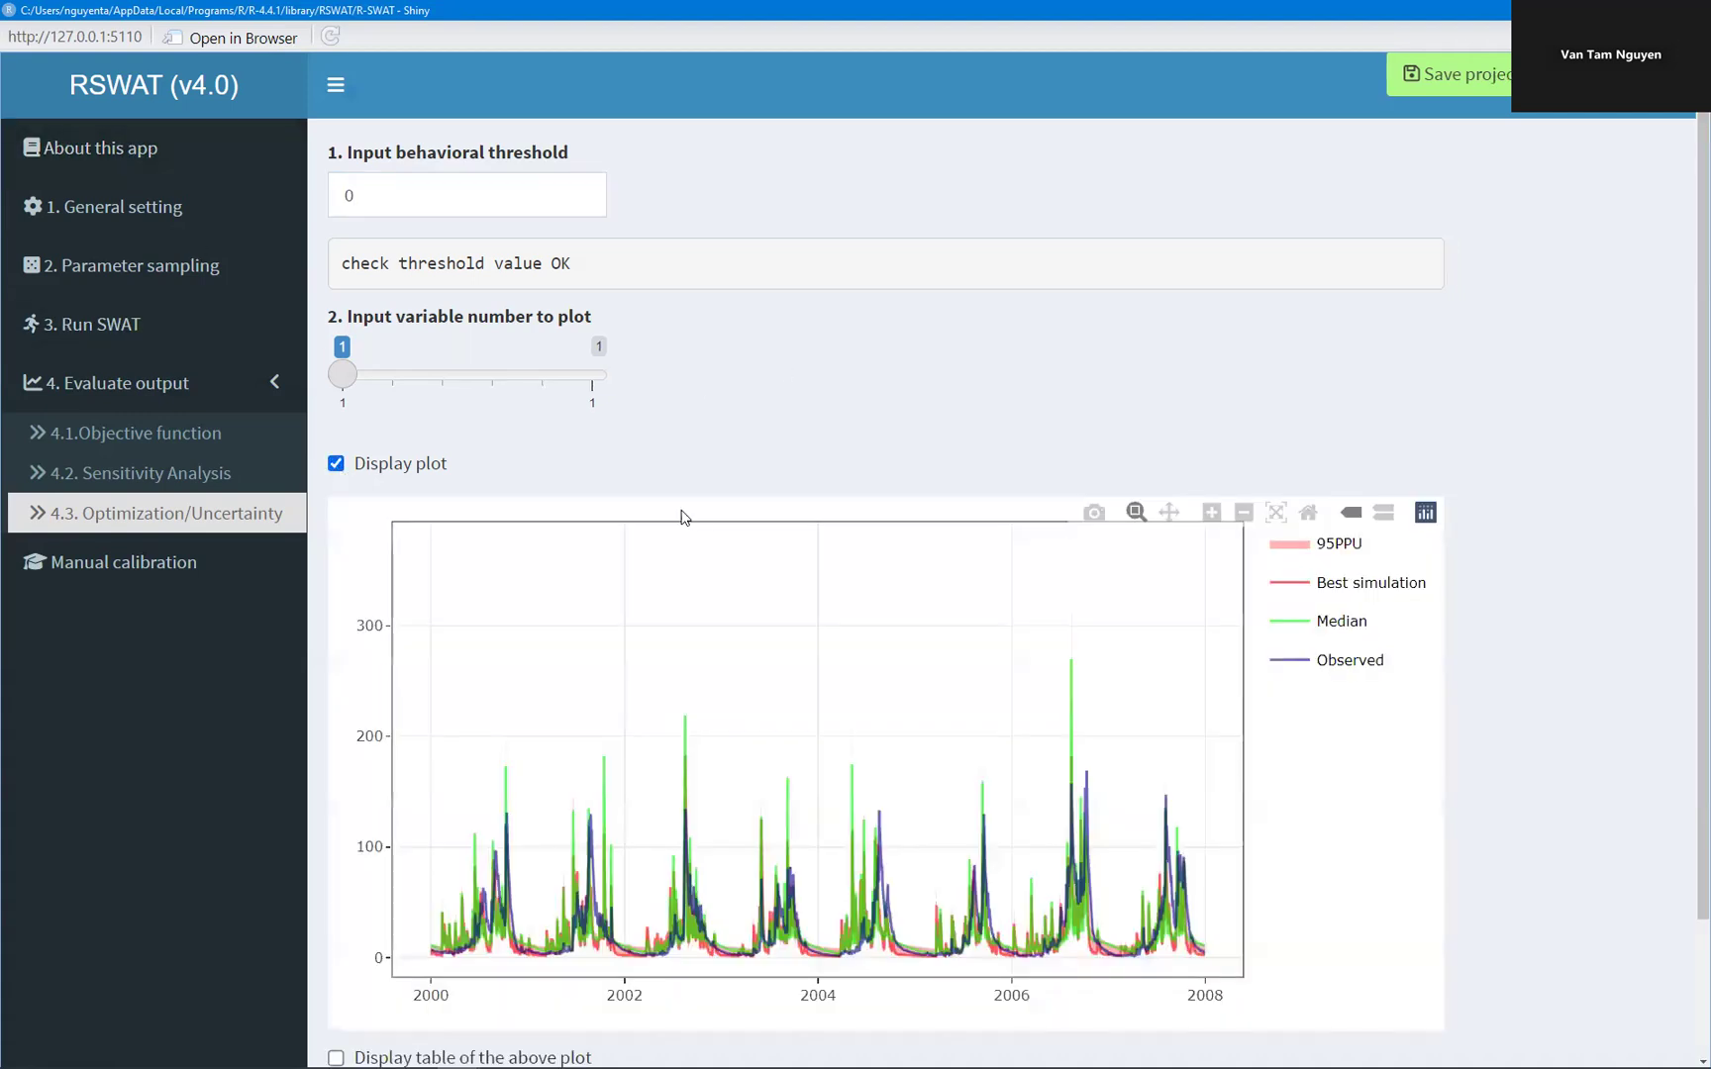
{"action": "left_click", "coordinate": [1303, 552]}
{"action": "left_click", "coordinate": [1299, 621]}
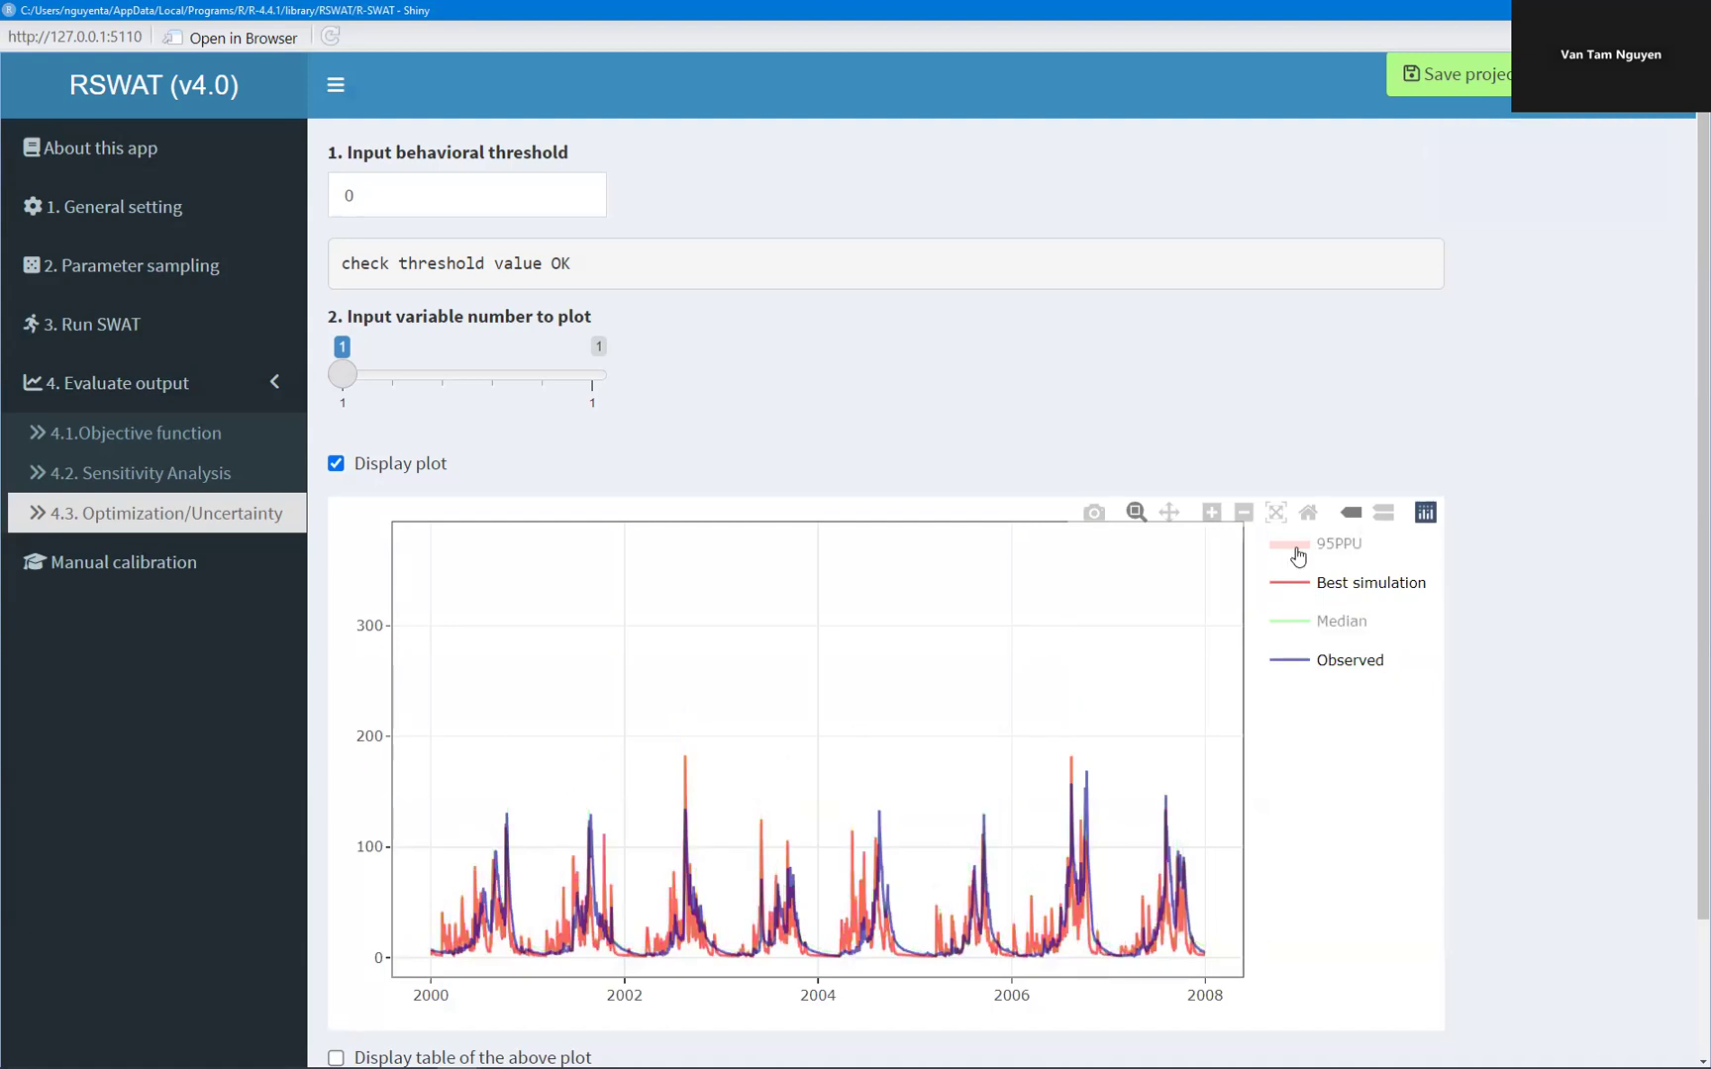
{"action": "left_click", "coordinate": [1298, 557]}
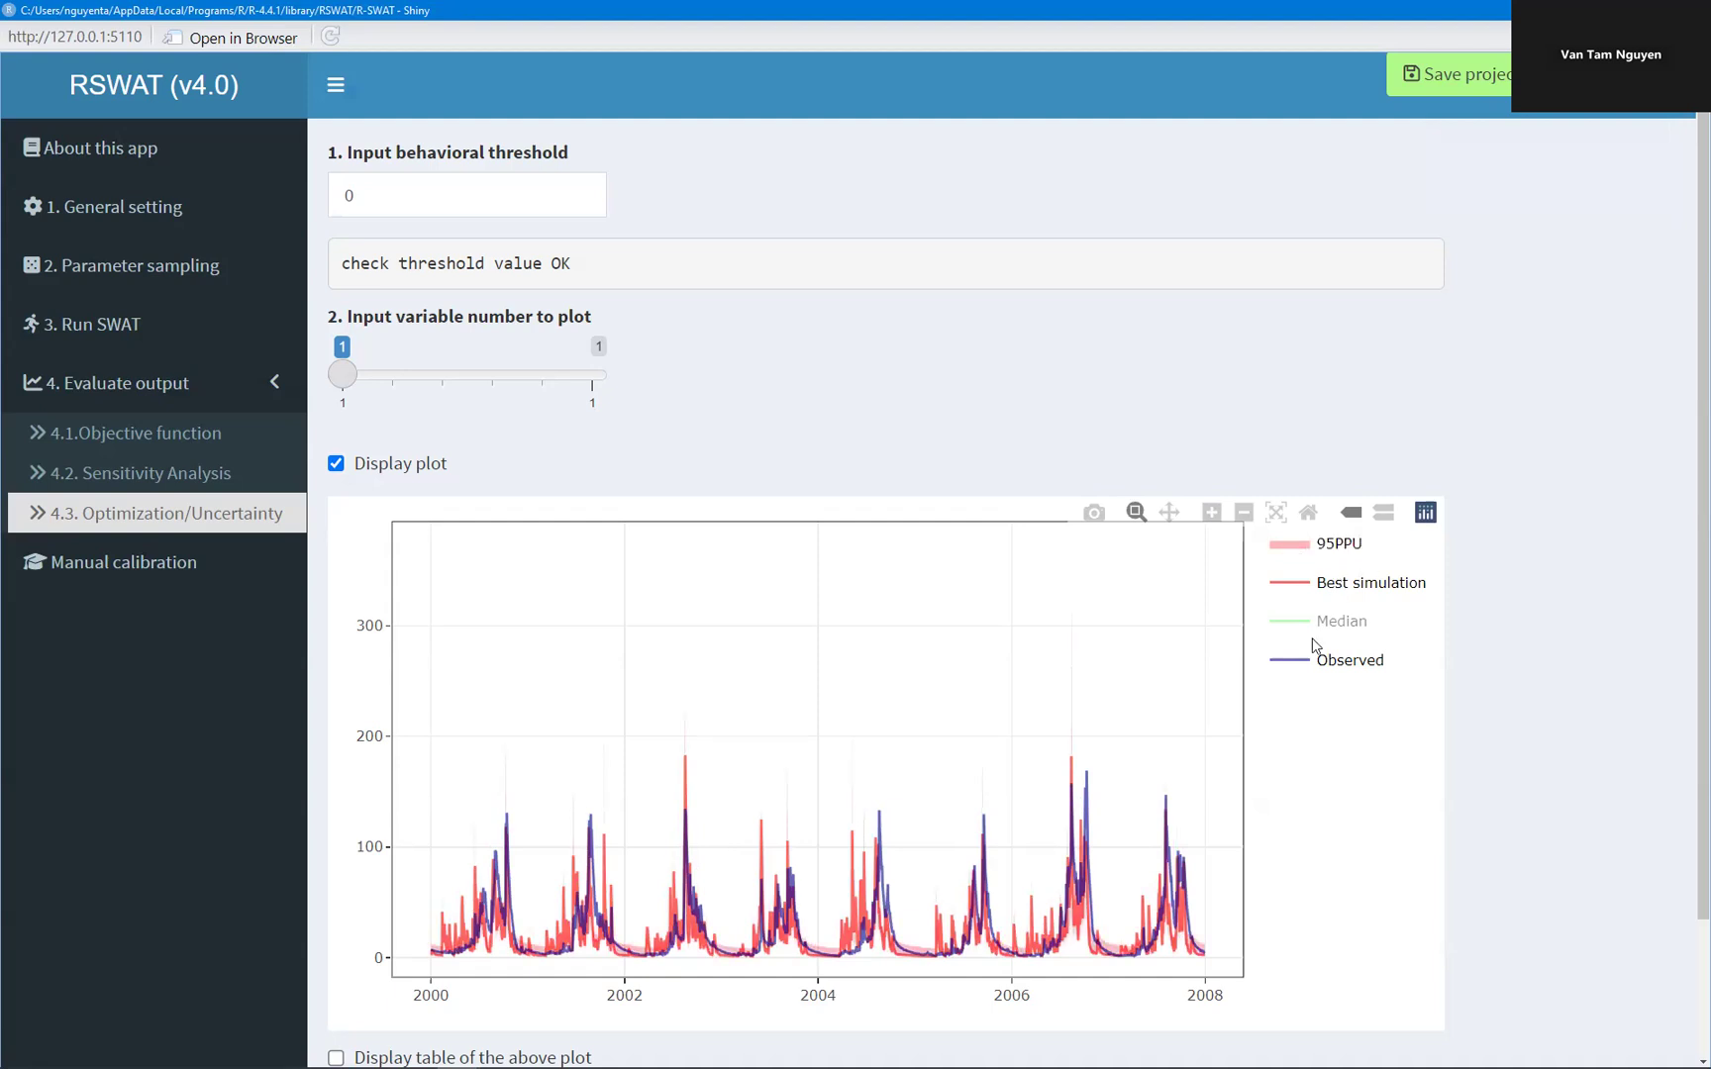
{"action": "left_click", "coordinate": [336, 464]}
Show the table of plotted uncertainty data, briefly redisplaying the plot
{"action": "left_click", "coordinate": [337, 526]}
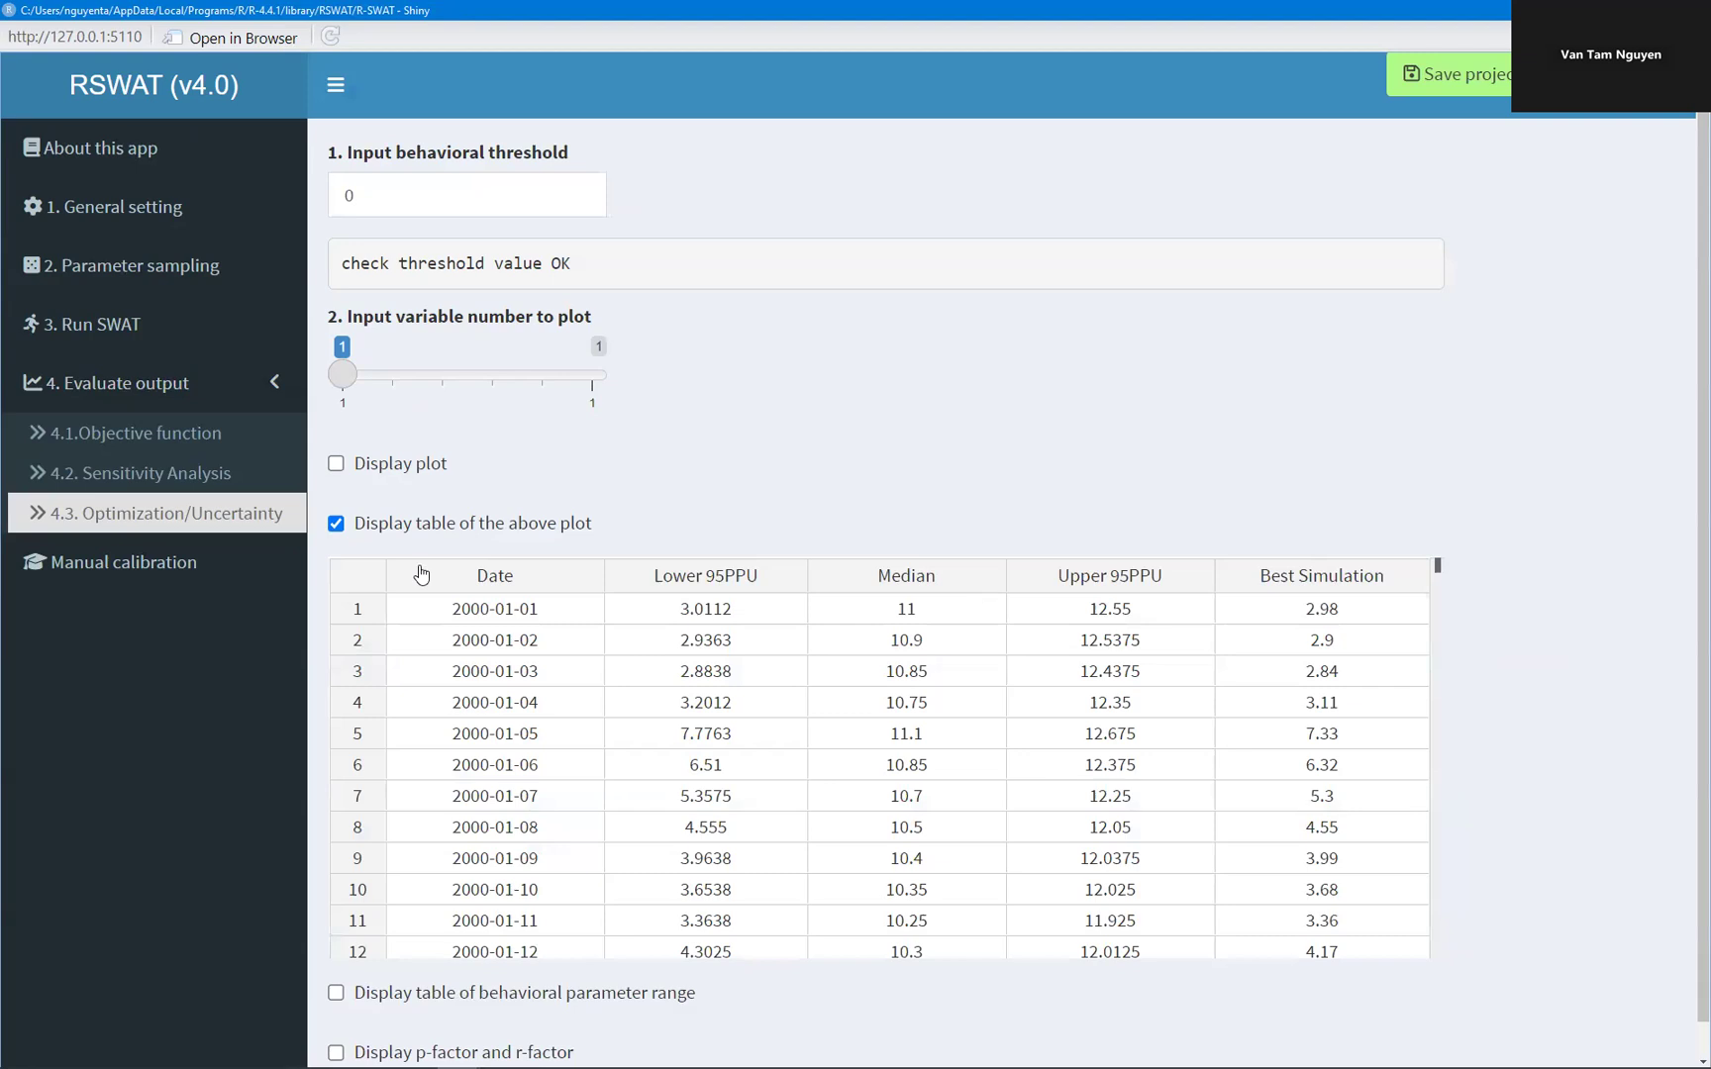
{"action": "left_click", "coordinate": [337, 465]}
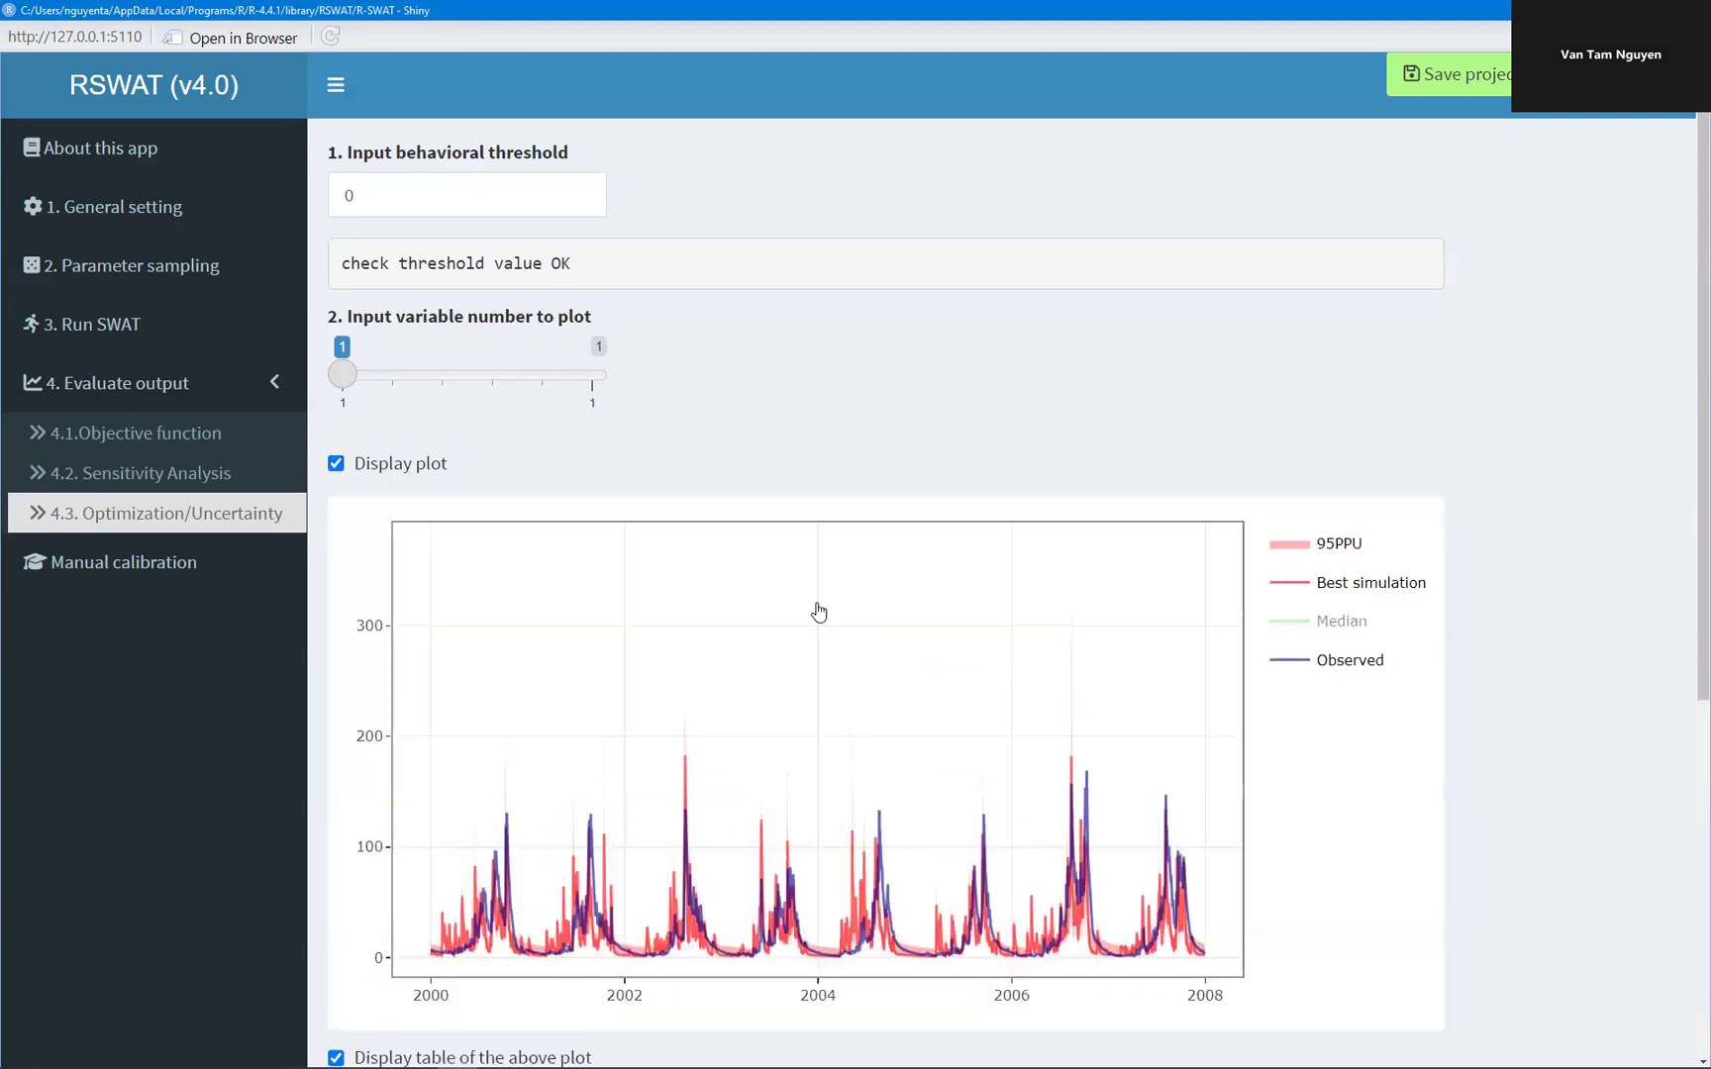
{"action": "left_click", "coordinate": [336, 465]}
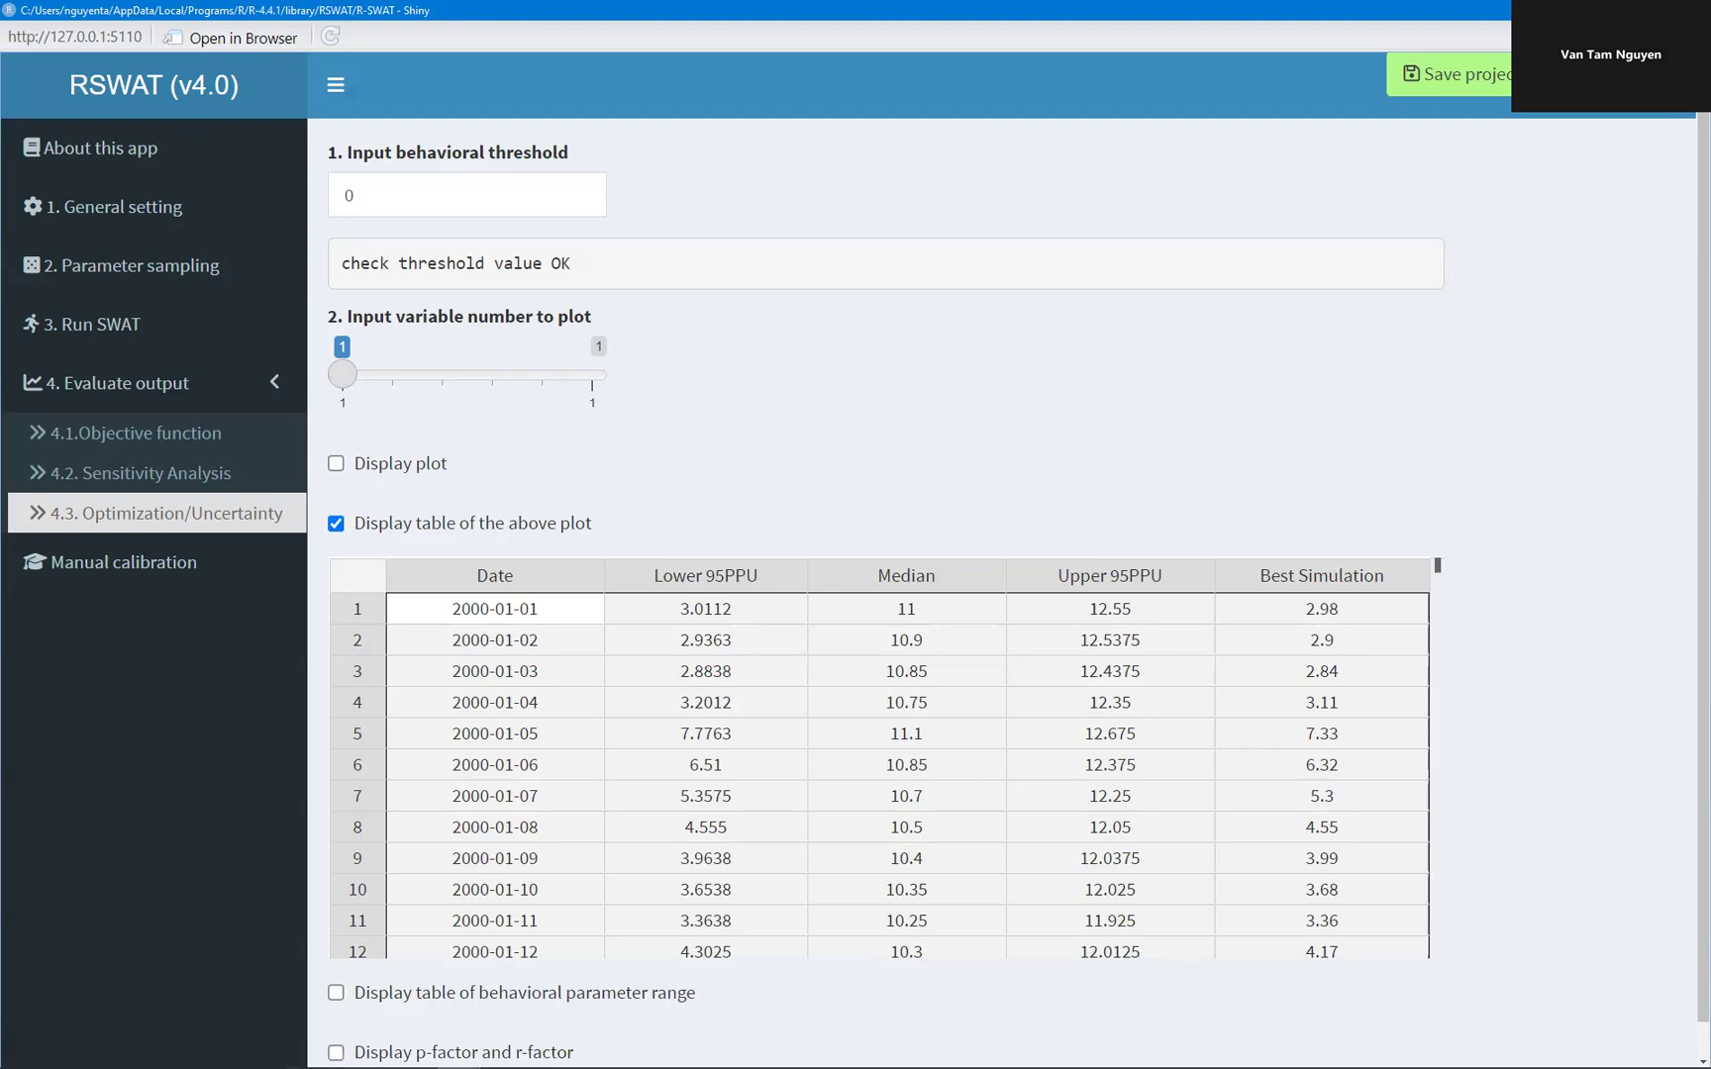
Paste the copied results into a new Notepad++ tab, discard it unsaved, and return to RSWAT
{"action": "key", "text": "alt+Tab"}
{"action": "left_click", "coordinate": [14, 78]}
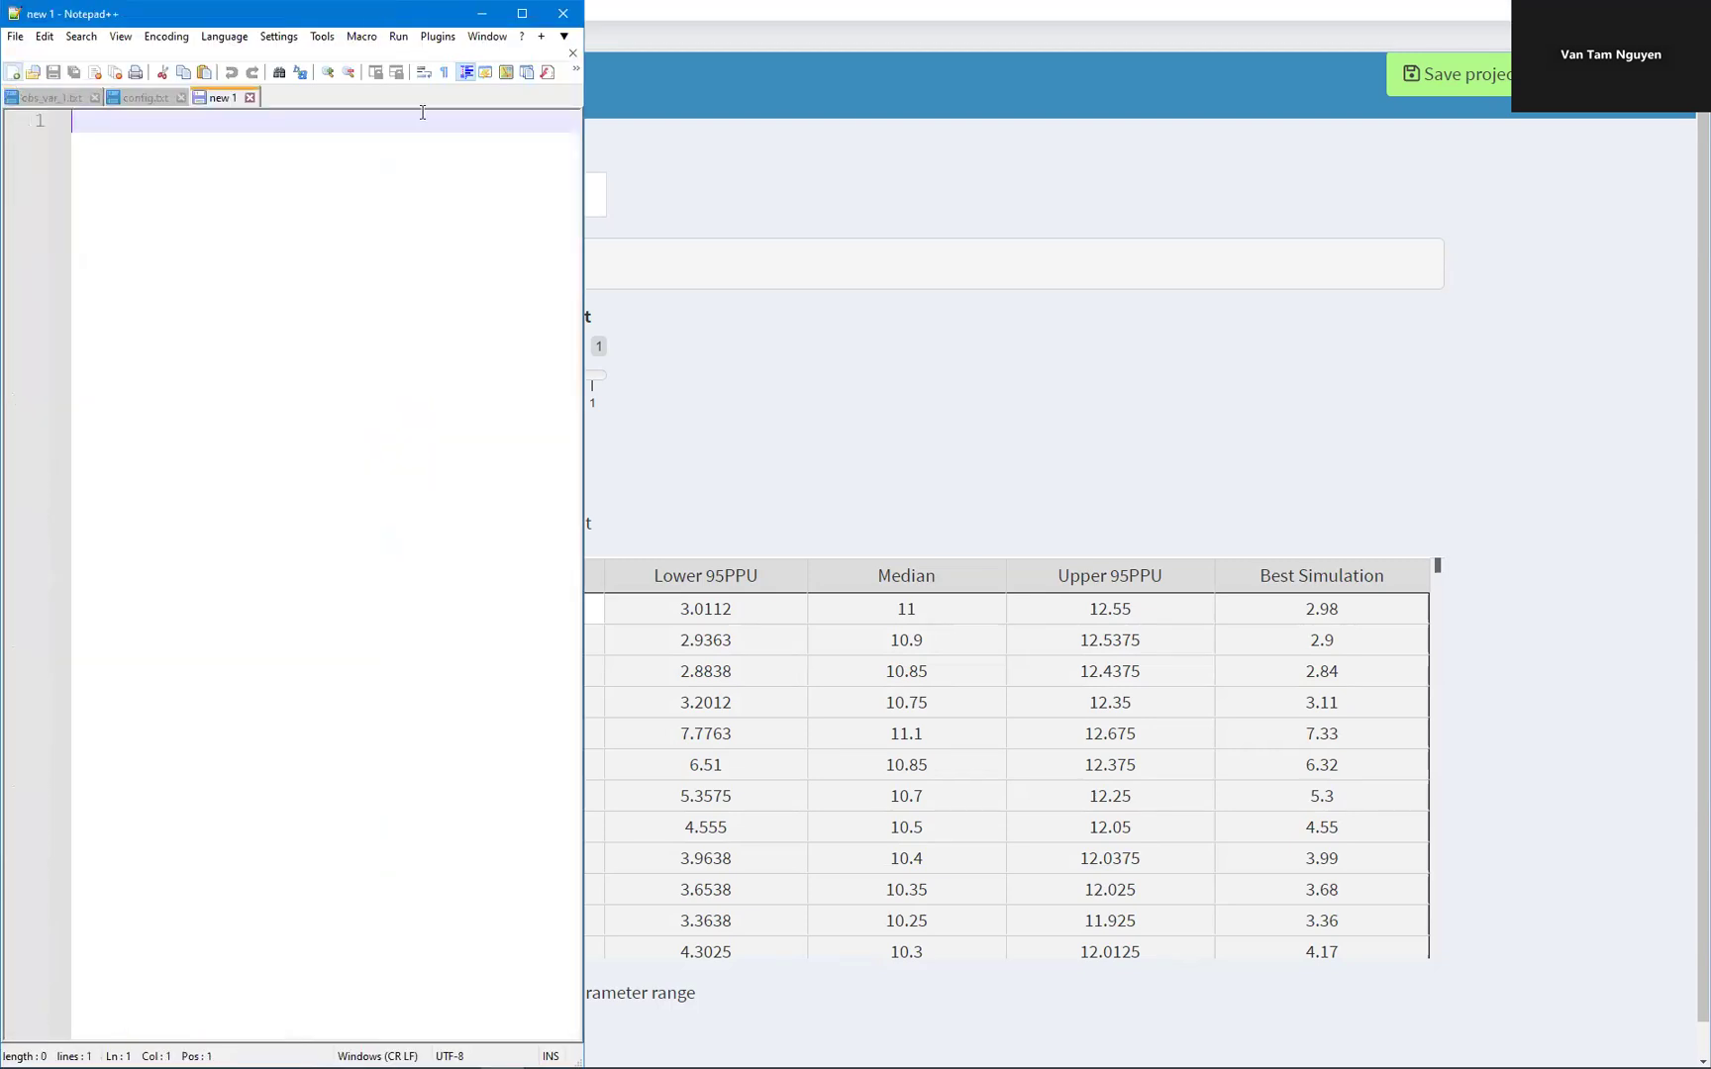
{"action": "key", "text": "ctrl+v"}
{"action": "scroll", "coordinate": [456, 276], "scroll_direction": "up", "scroll_amount": 13}
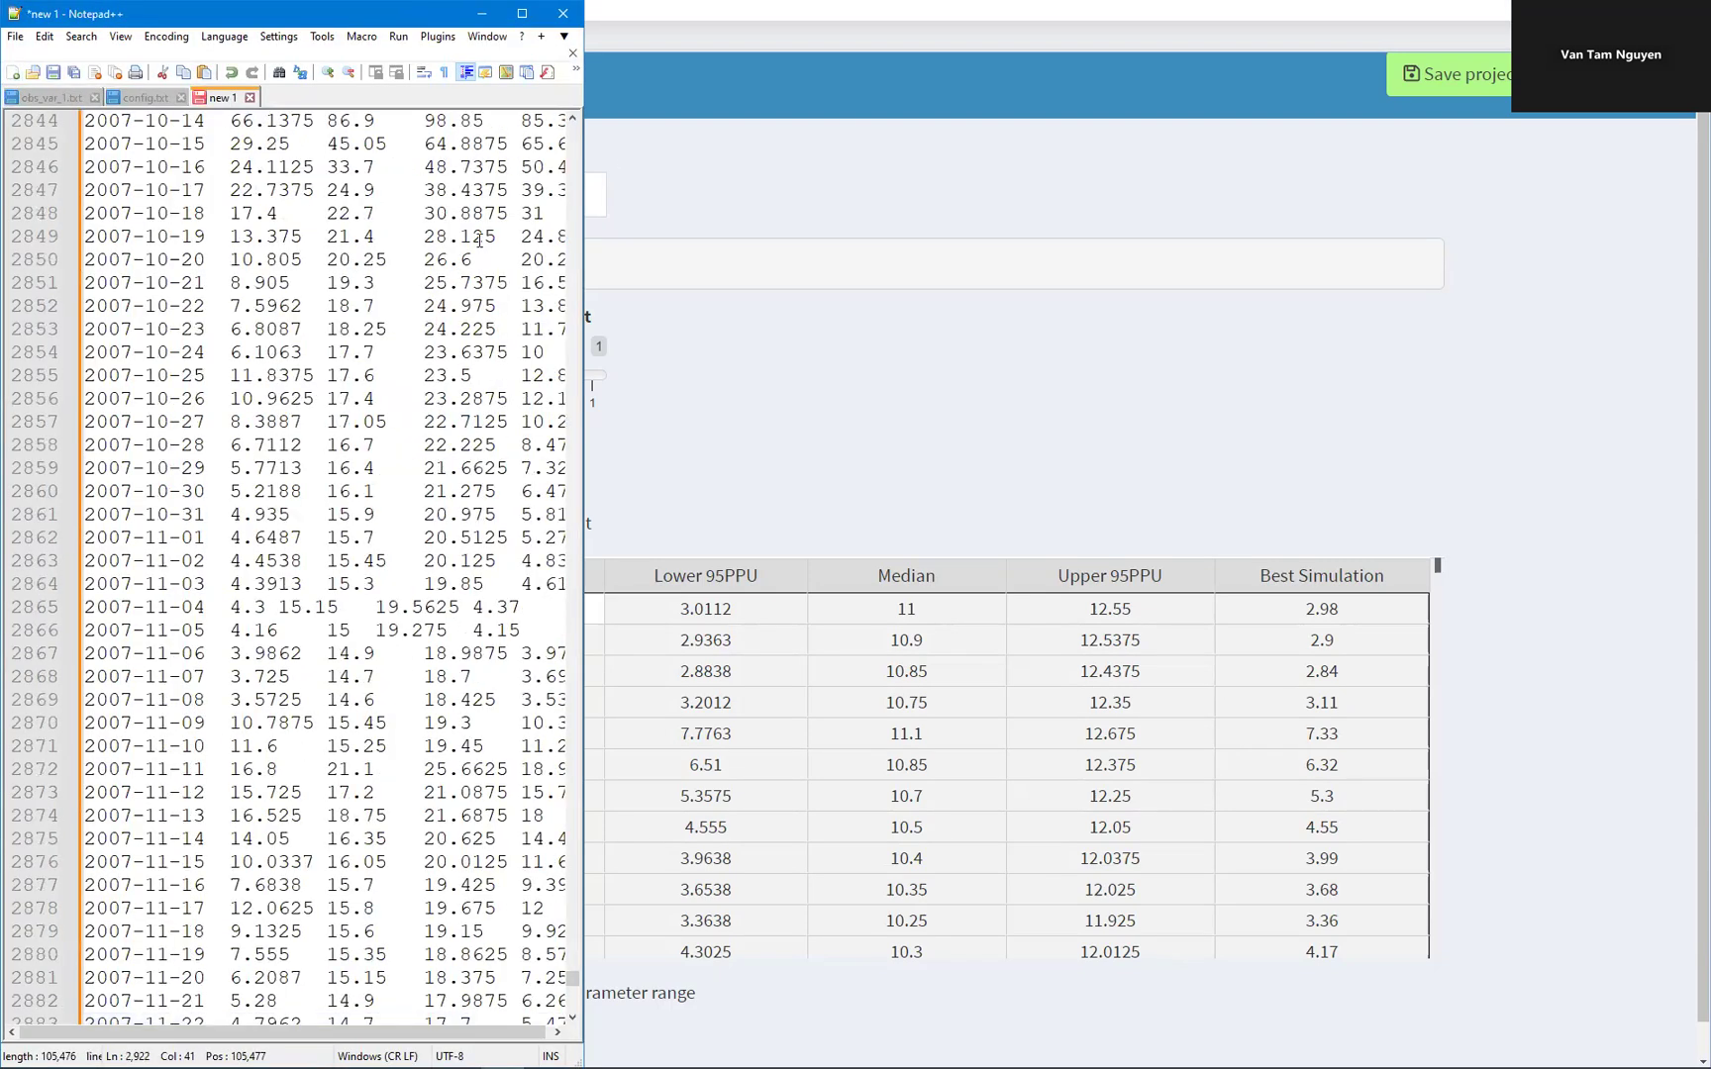
{"action": "scroll", "coordinate": [479, 239], "scroll_direction": "up", "scroll_amount": 20}
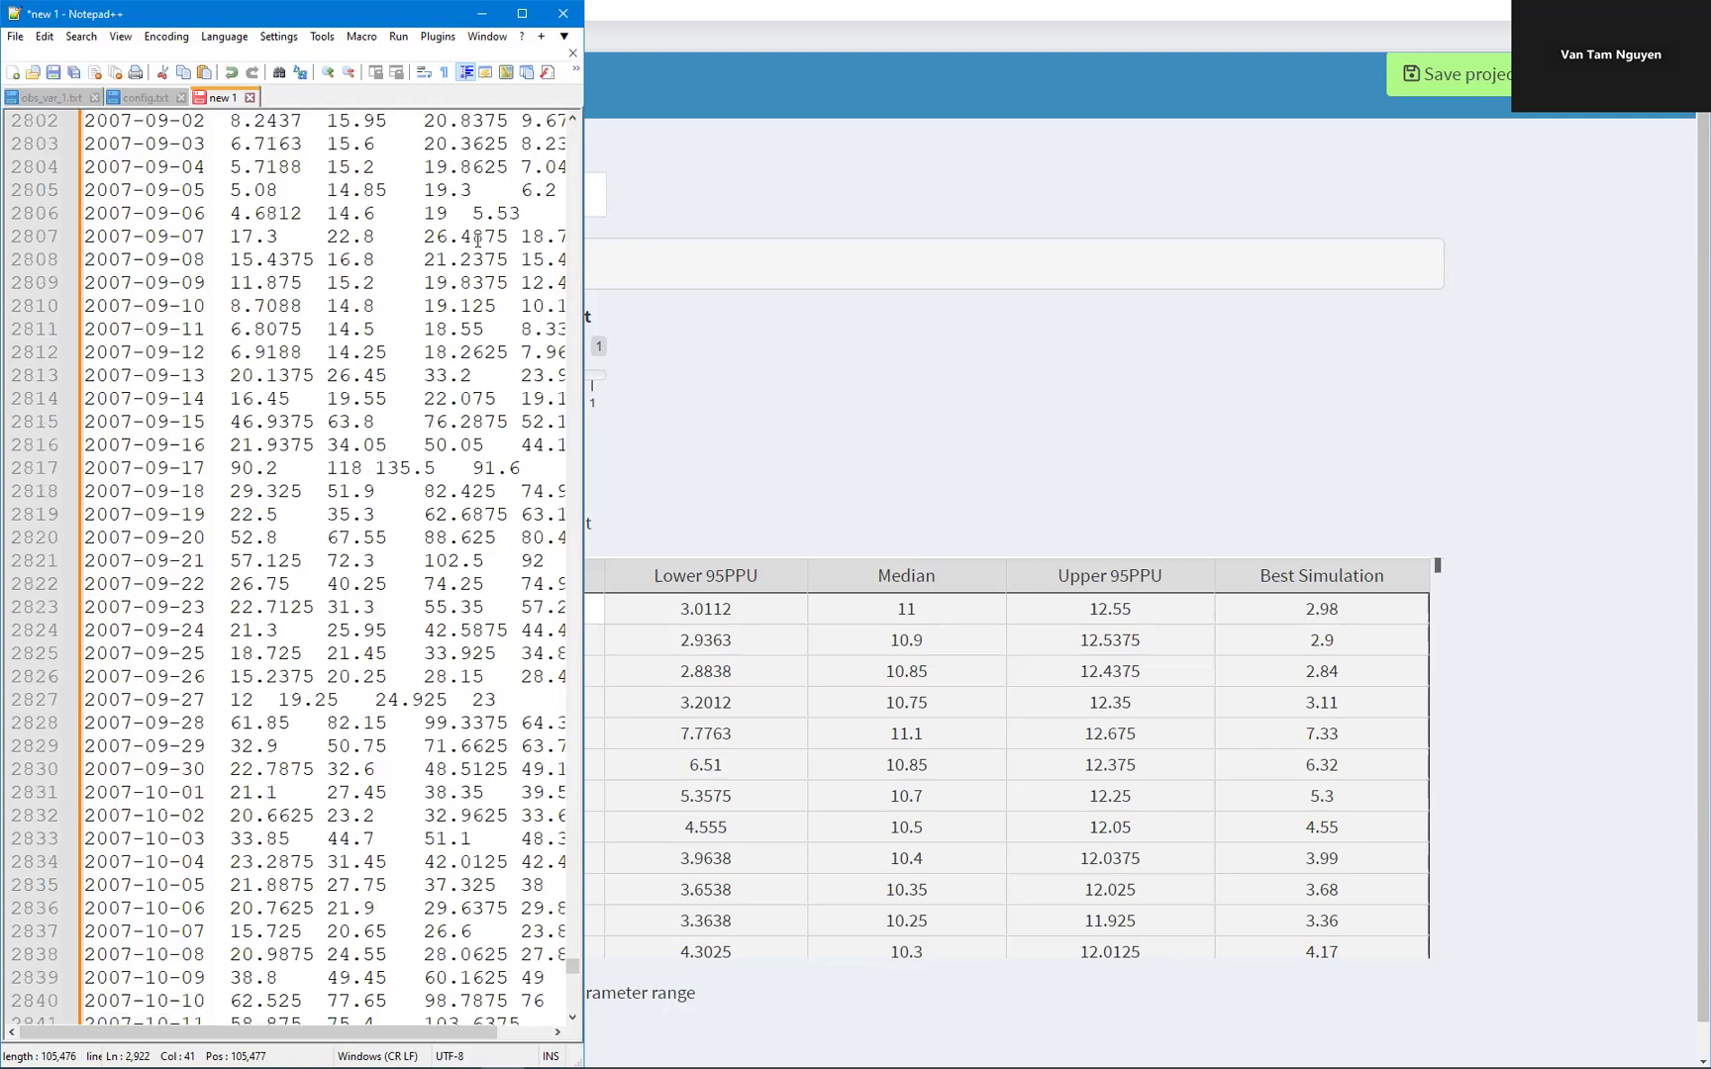
{"action": "left_click", "coordinate": [250, 98]}
{"action": "left_click", "coordinate": [870, 608]}
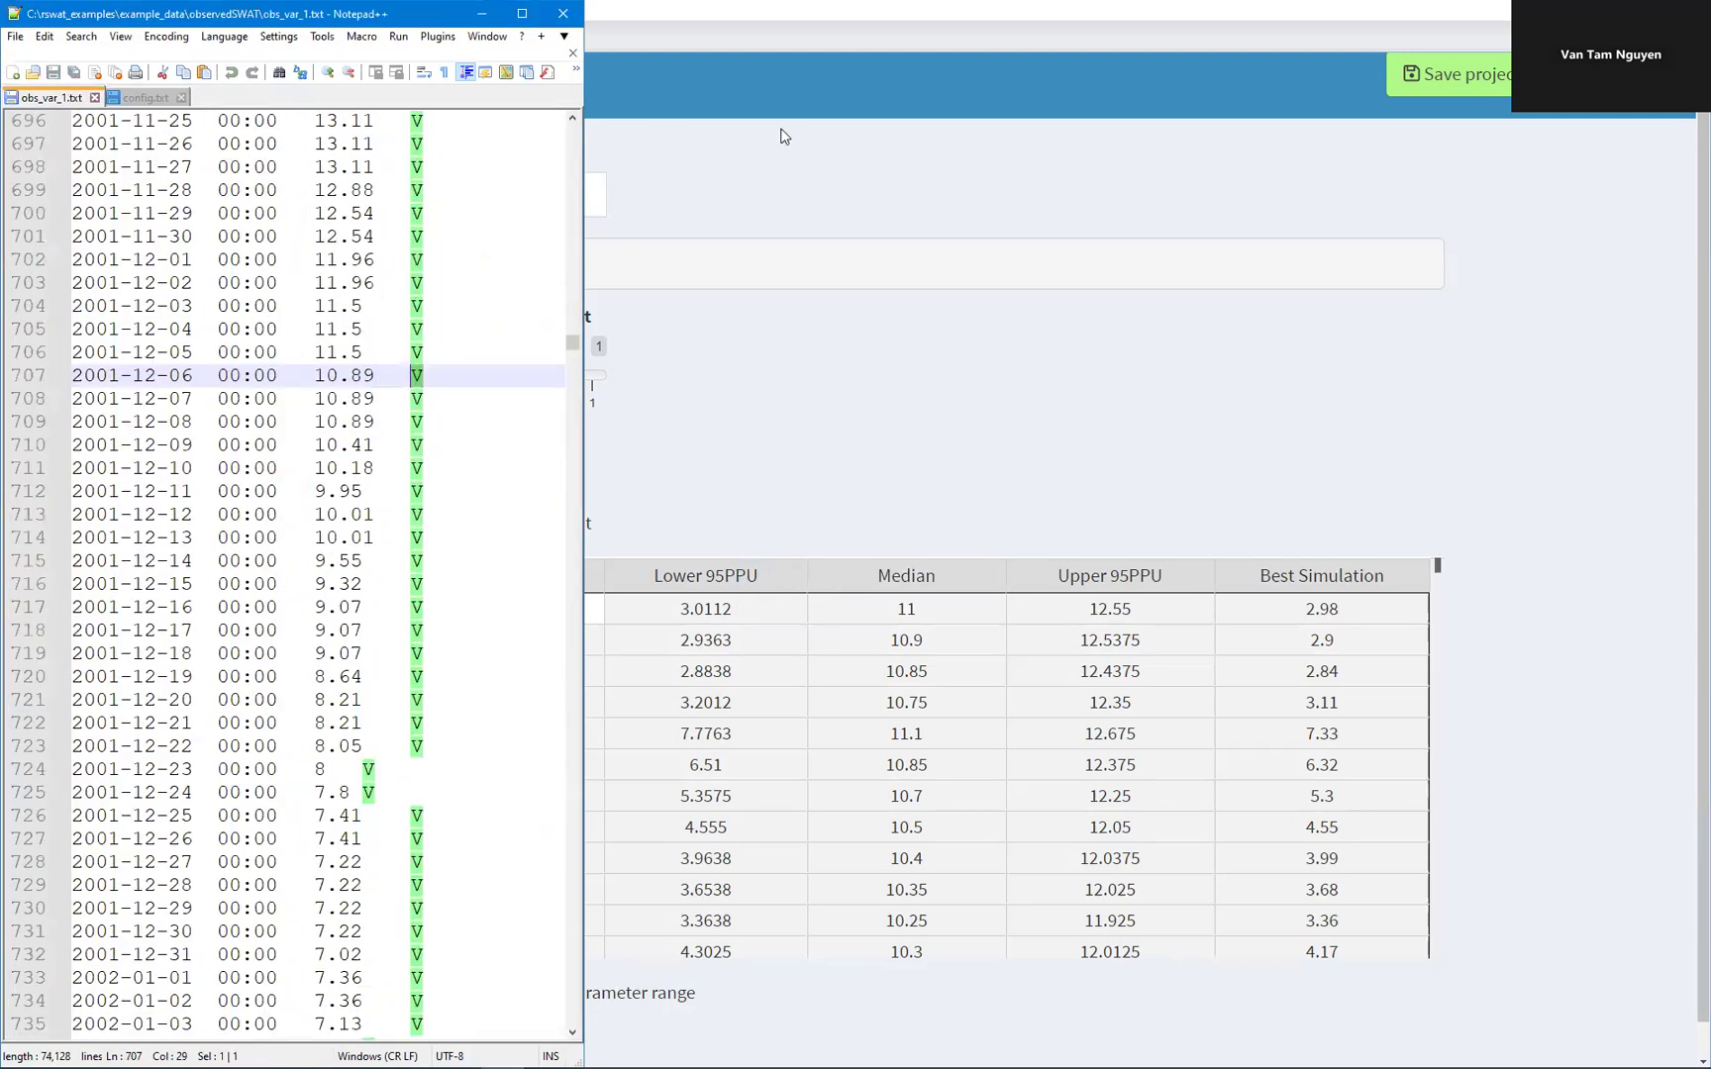
{"action": "left_click", "coordinate": [608, 631]}
Show the behavioral parameter range table and review each best parameter value, starting with GW_DELAY.gw
{"action": "left_click", "coordinate": [336, 523]}
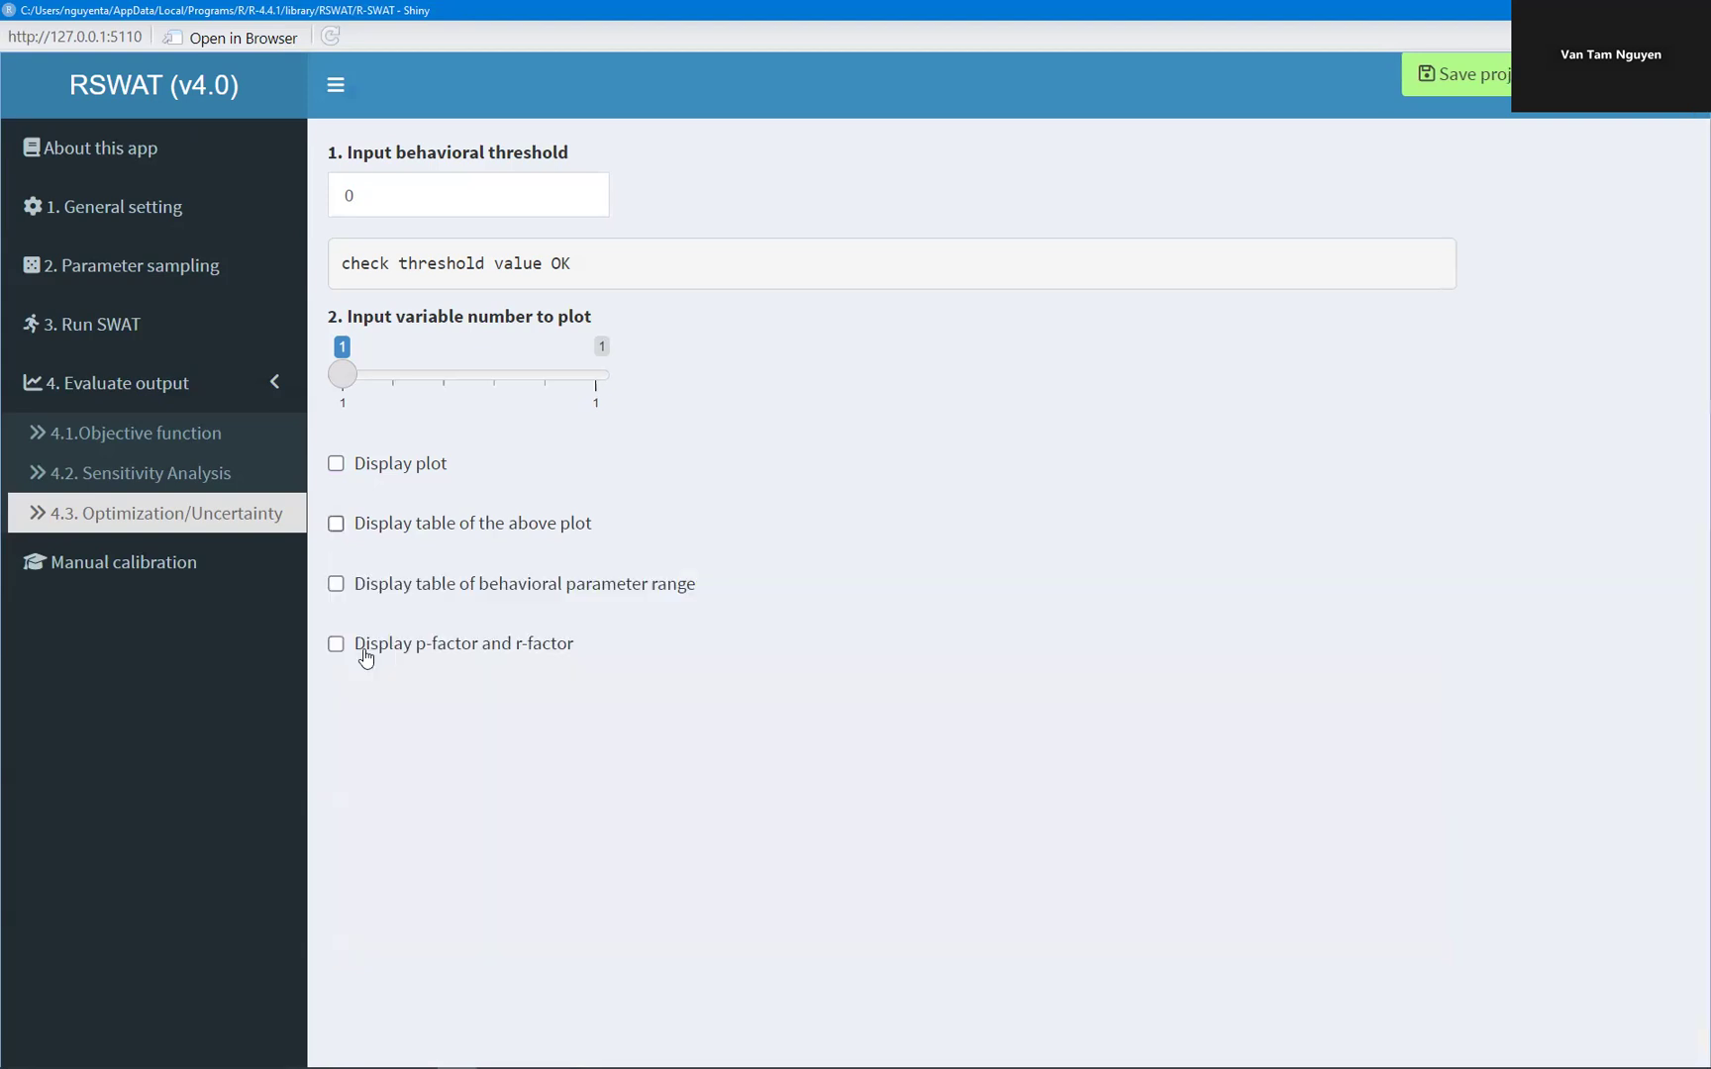
{"action": "left_click", "coordinate": [335, 584]}
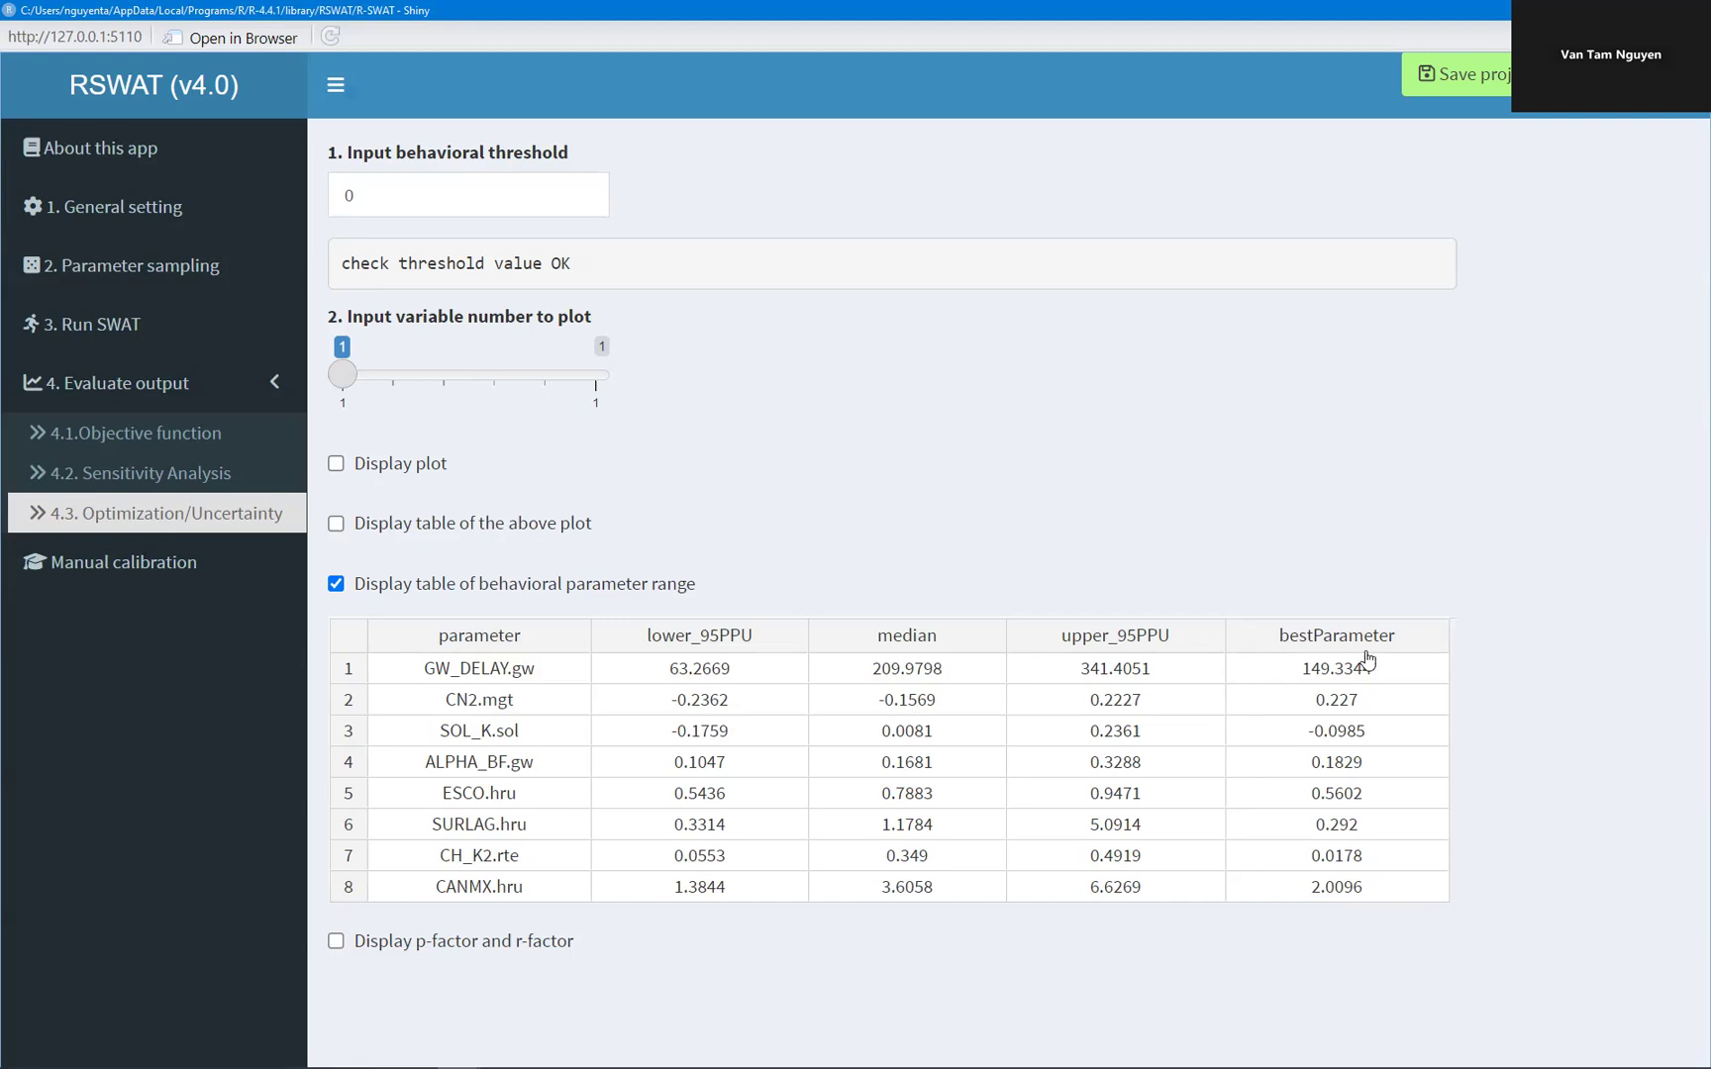
{"action": "left_click", "coordinate": [1325, 676]}
{"action": "left_click", "coordinate": [1330, 700]}
{"action": "left_click", "coordinate": [1328, 731]}
{"action": "left_click", "coordinate": [1329, 762]}
{"action": "left_click_drag", "start_coordinate": [1328, 793], "coordinate": [1327, 823]}
{"action": "left_click", "coordinate": [1324, 856]}
{"action": "left_click", "coordinate": [1321, 883]}
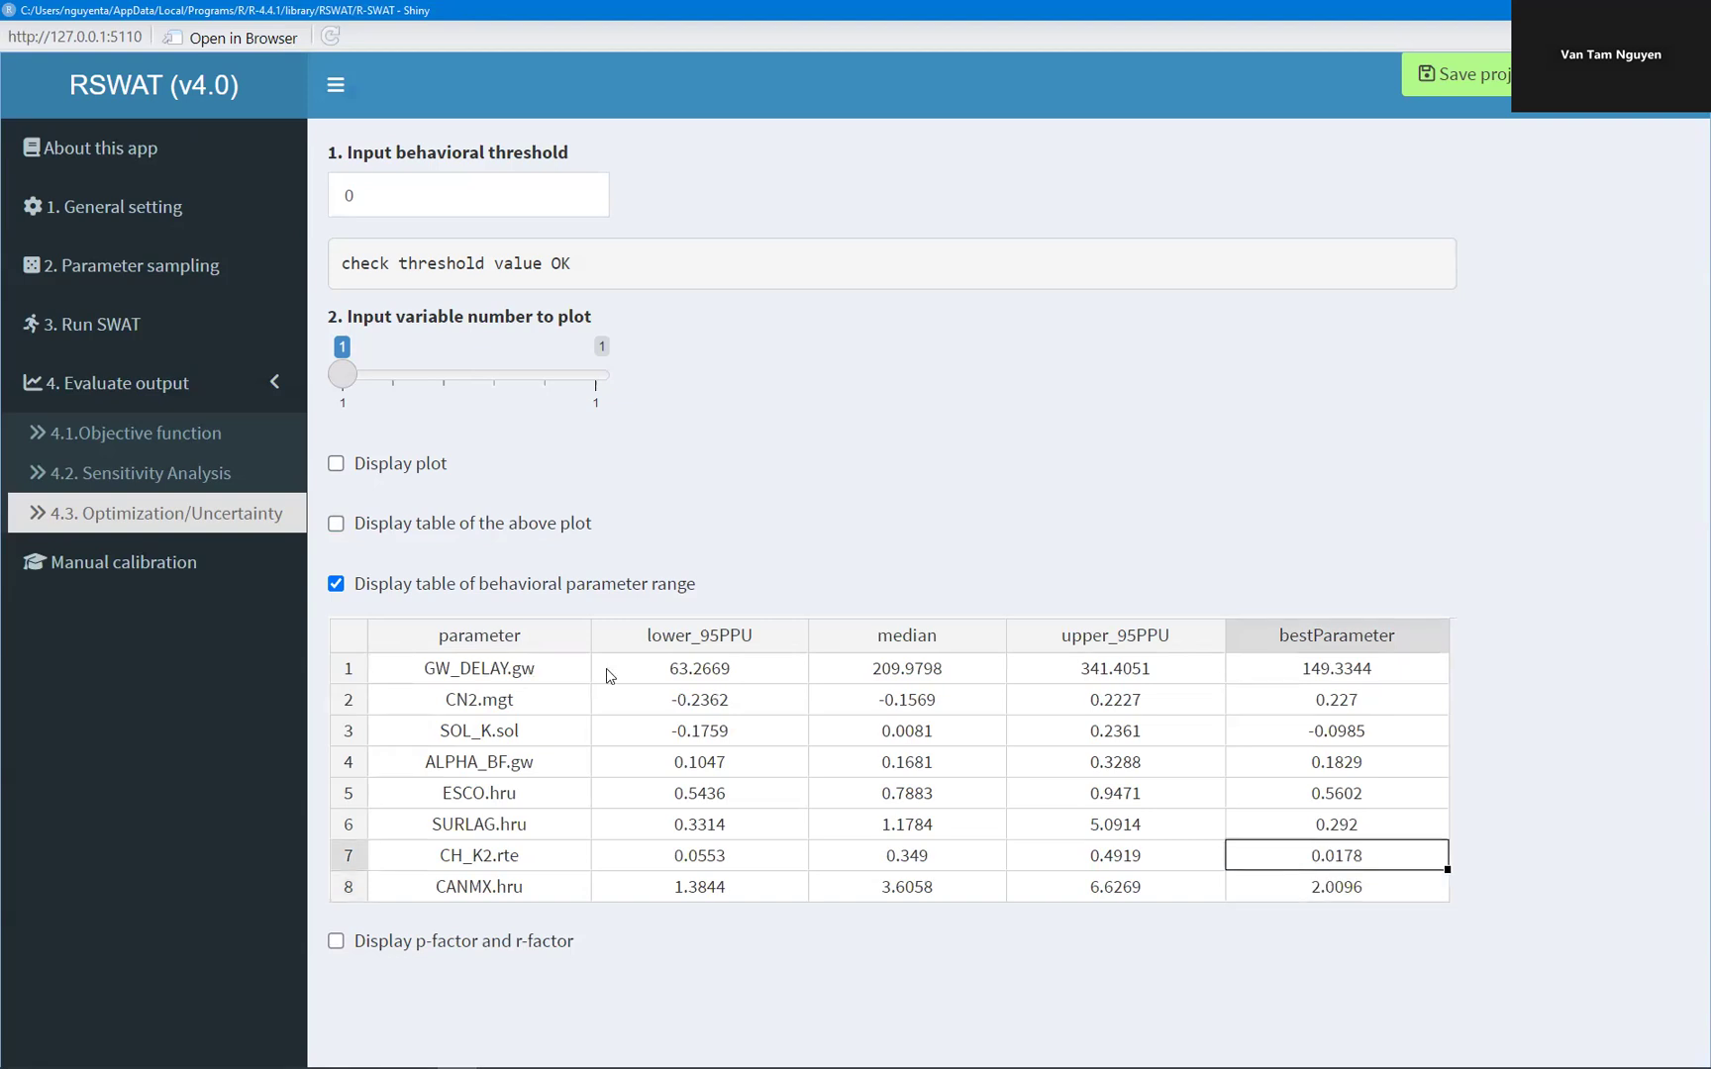
{"action": "left_click", "coordinate": [338, 585]}
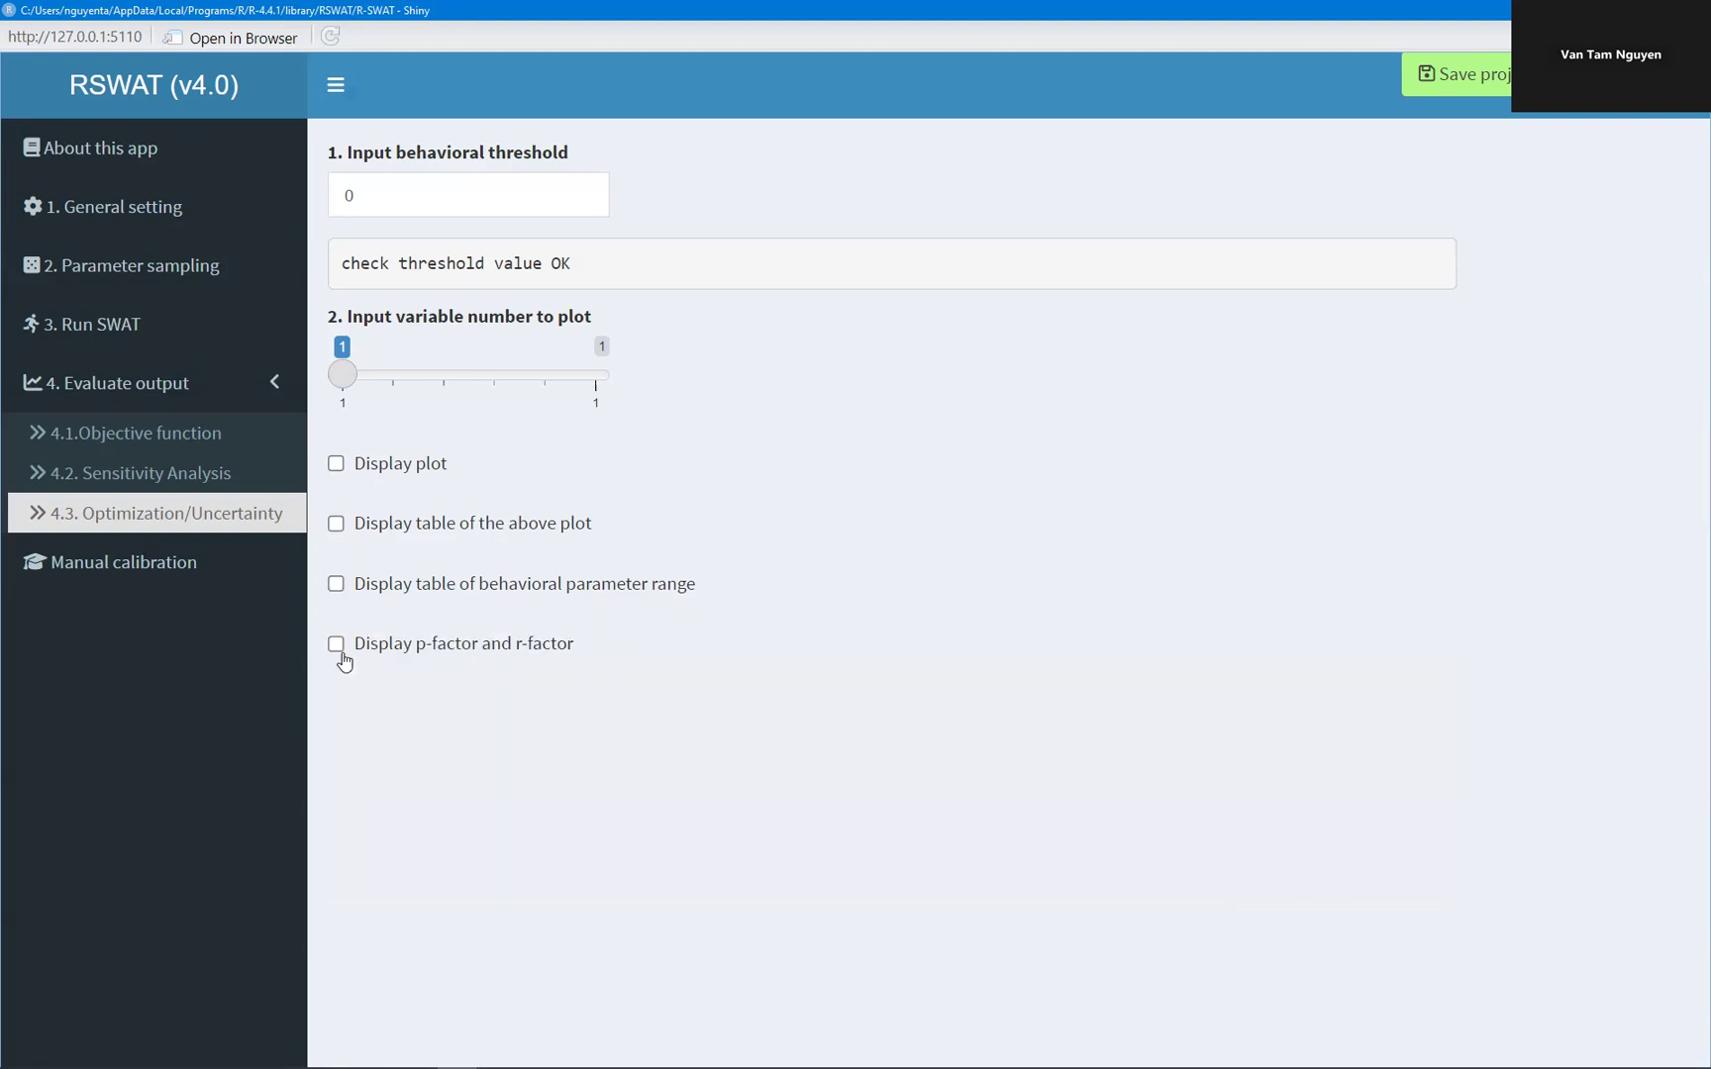
Display p-factor 0.41 (0.5 validation) and r-factor 0.52 (0.51 validation)
{"action": "left_click", "coordinate": [337, 645]}
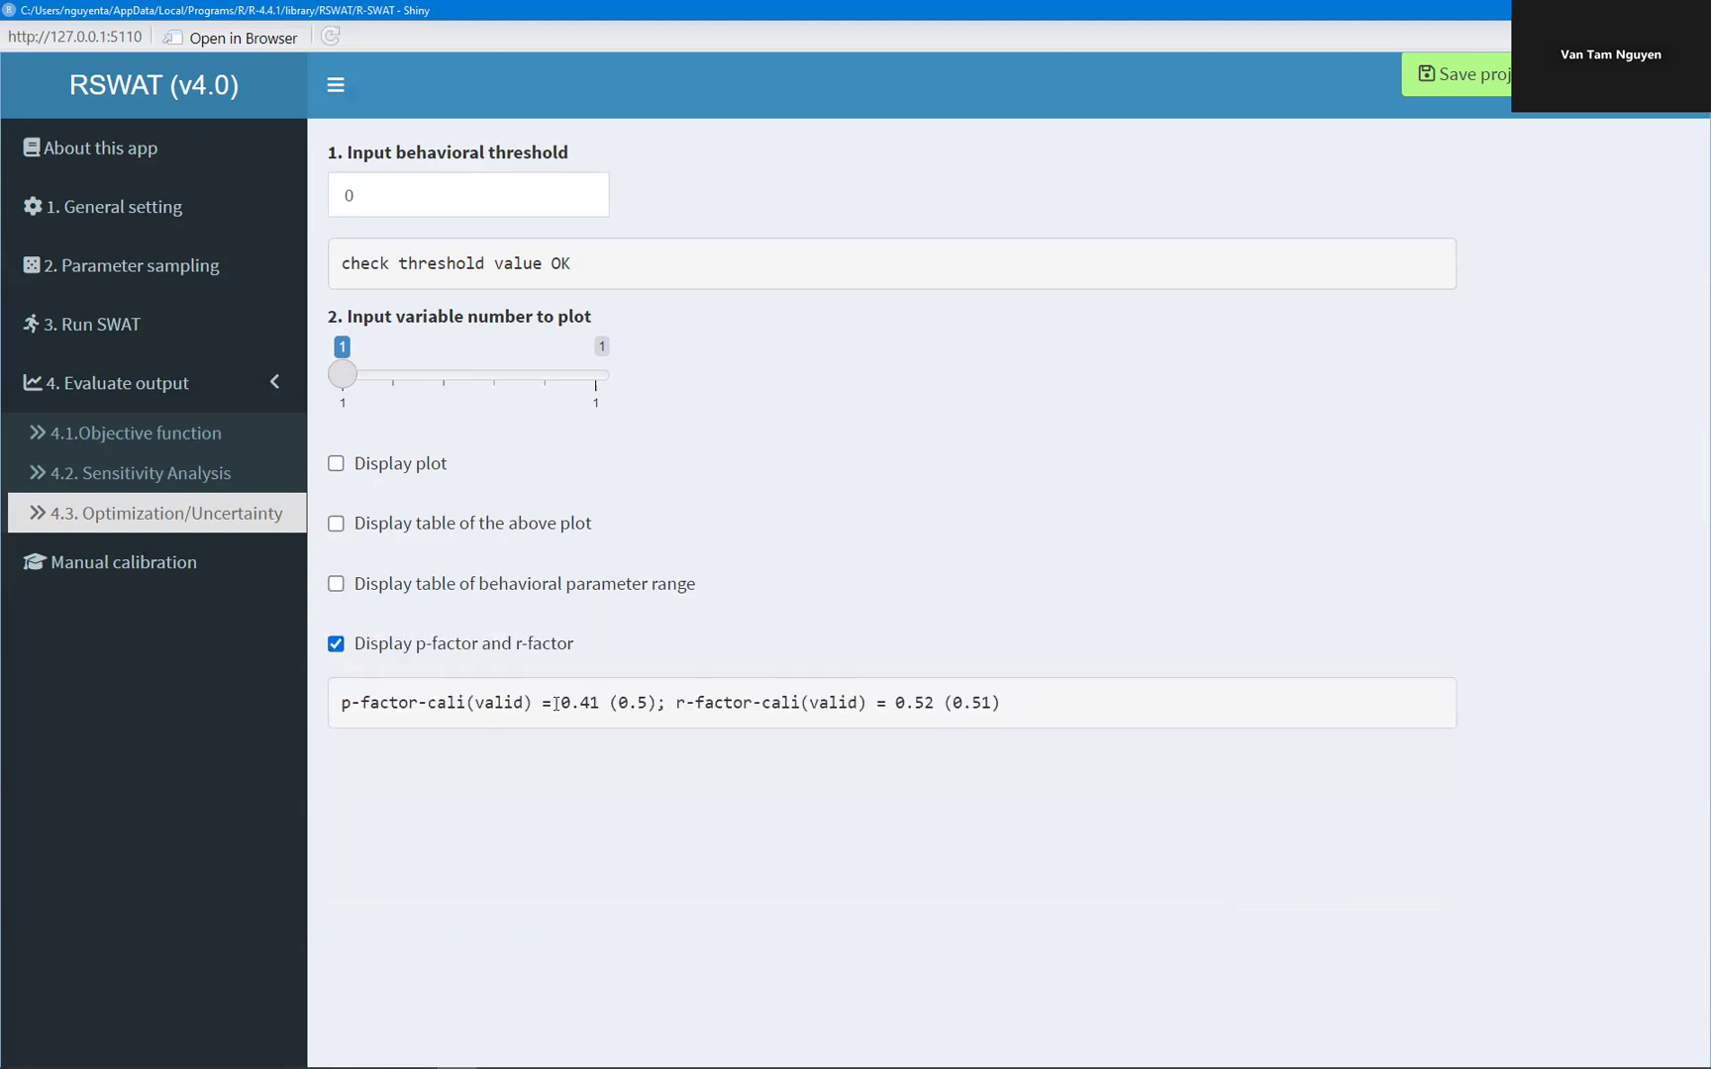
{"action": "left_click_drag", "start_coordinate": [563, 705], "coordinate": [599, 705]}
{"action": "double_click", "coordinate": [483, 701]}
{"action": "left_click_drag", "start_coordinate": [618, 702], "coordinate": [924, 702]}
{"action": "left_click_drag", "start_coordinate": [762, 704], "coordinate": [986, 709]}
{"action": "left_click", "coordinate": [854, 704]}
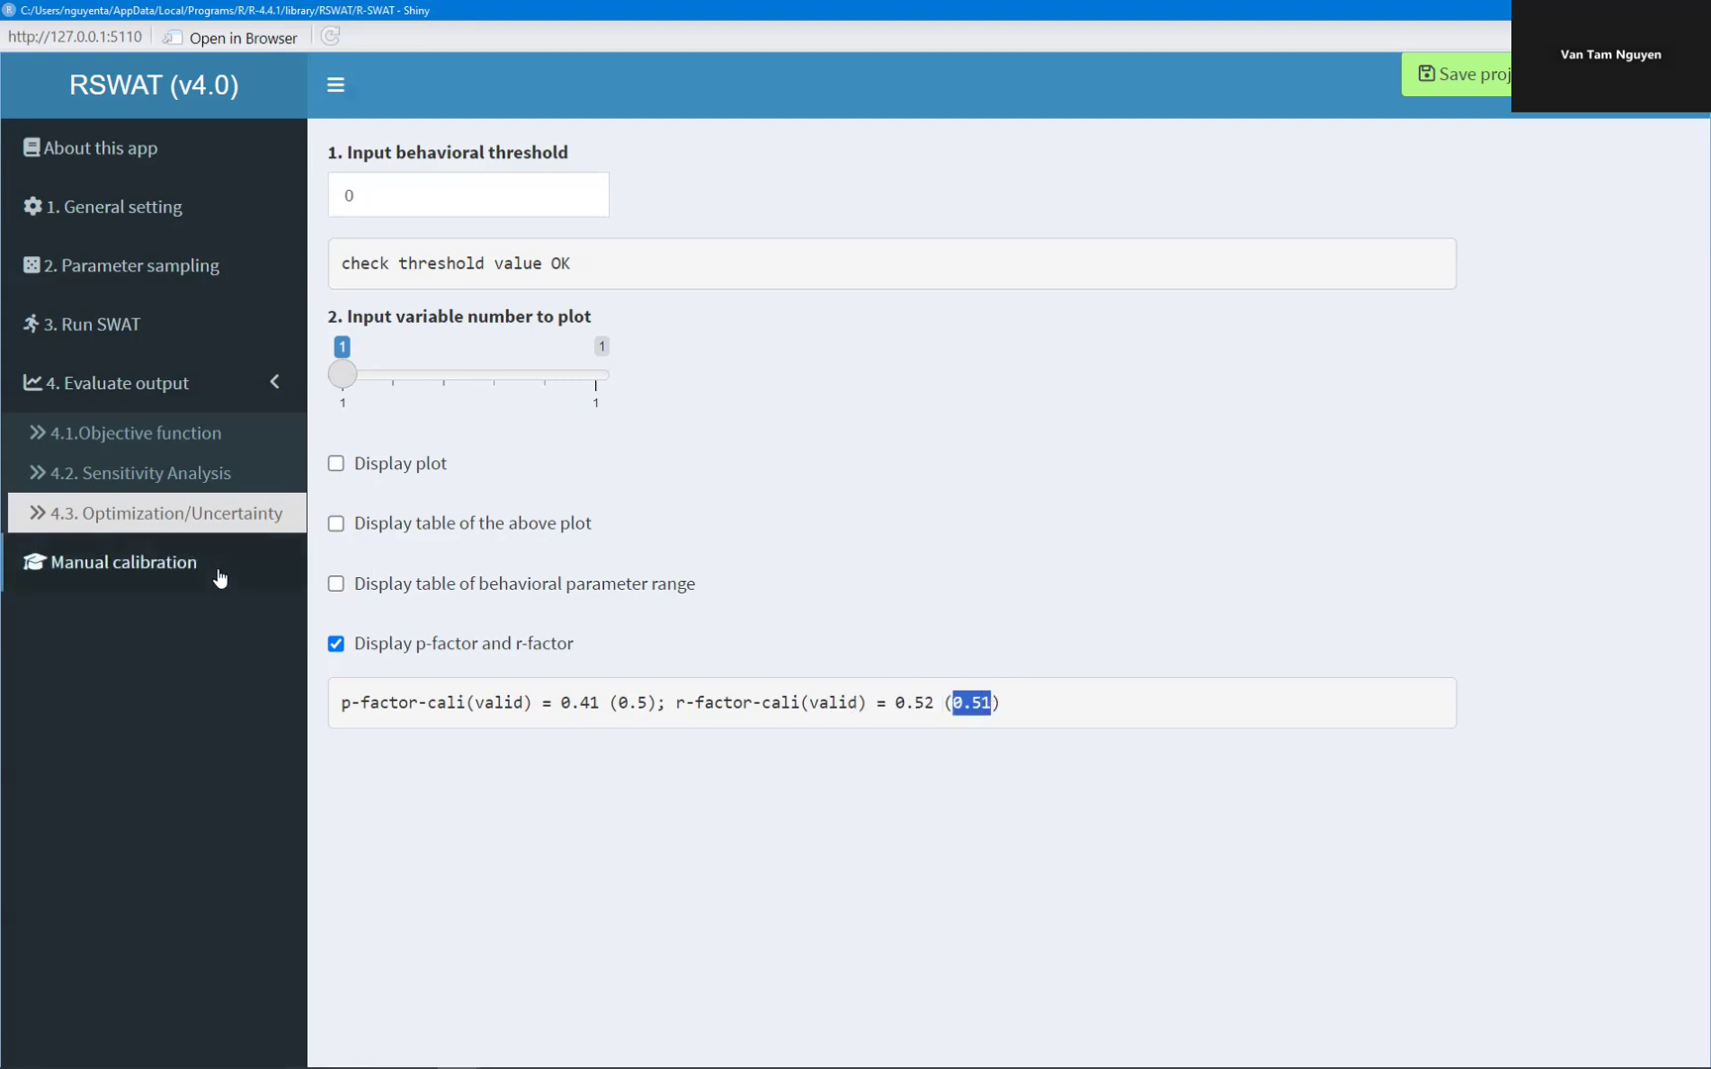
Save the RSWAT project settings as RSWATproject.rds
{"action": "left_click", "coordinate": [1522, 294]}
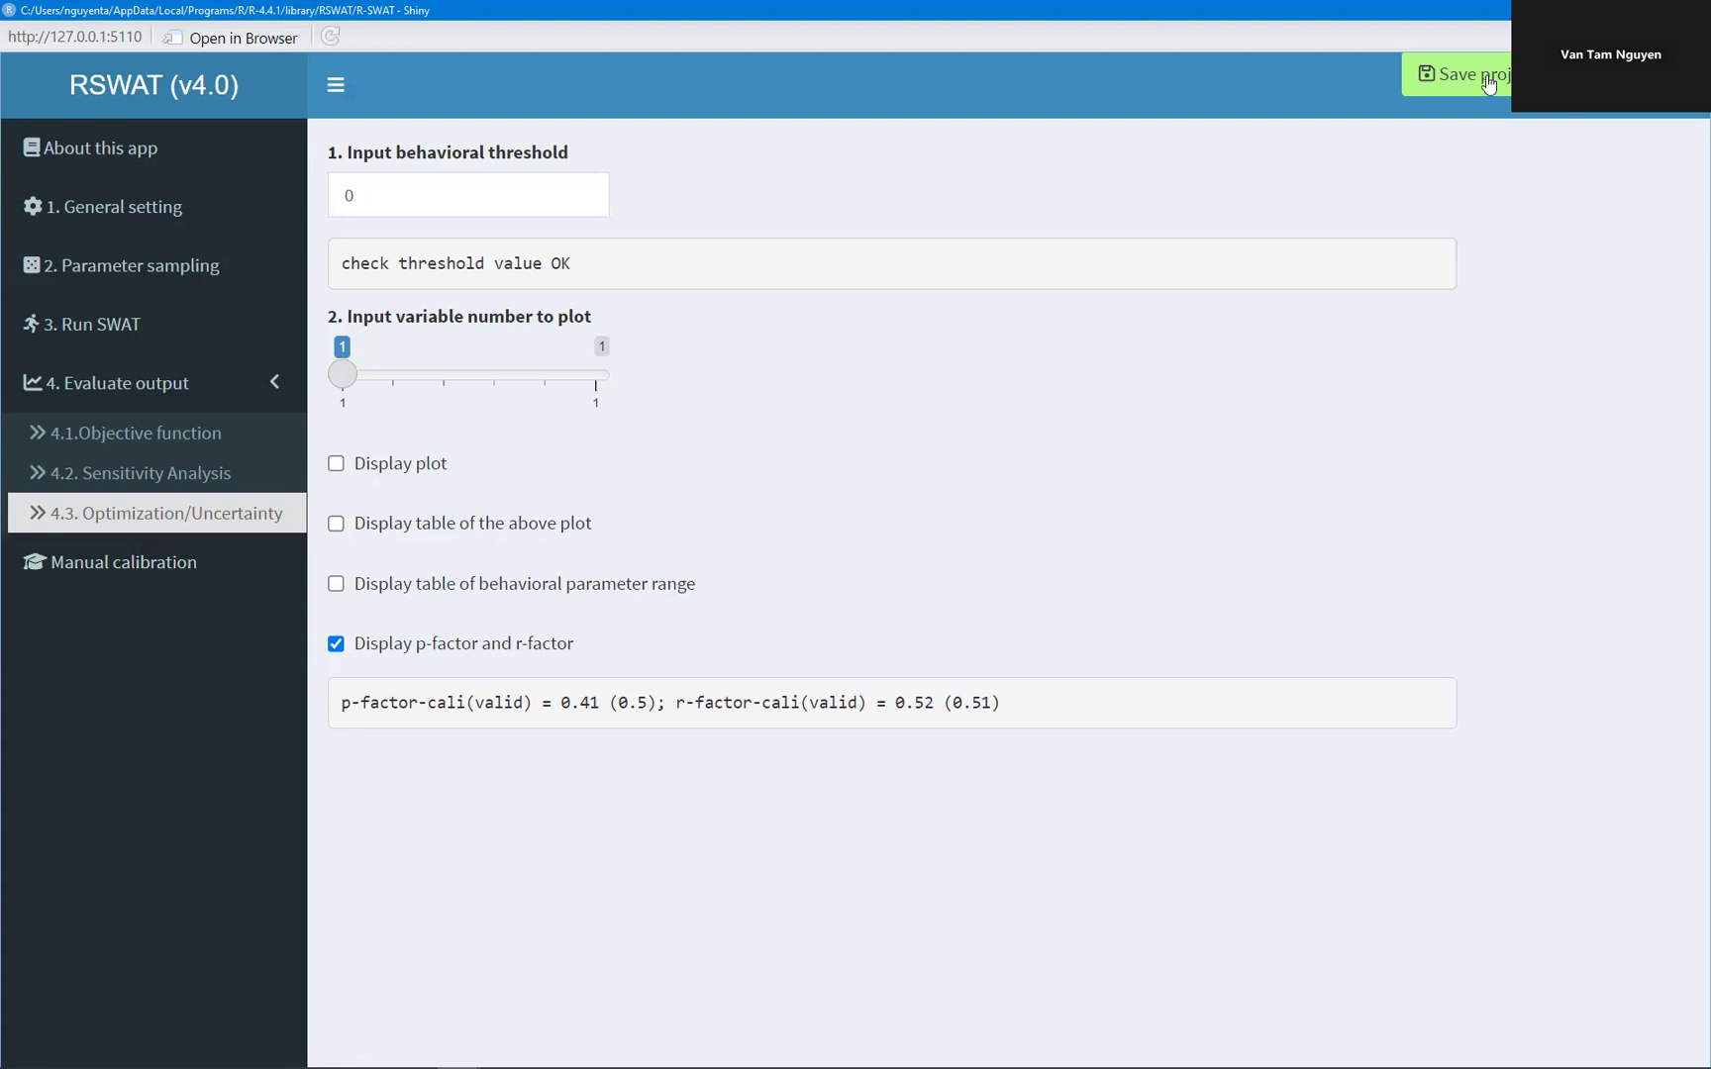
{"action": "left_click", "coordinate": [1488, 84]}
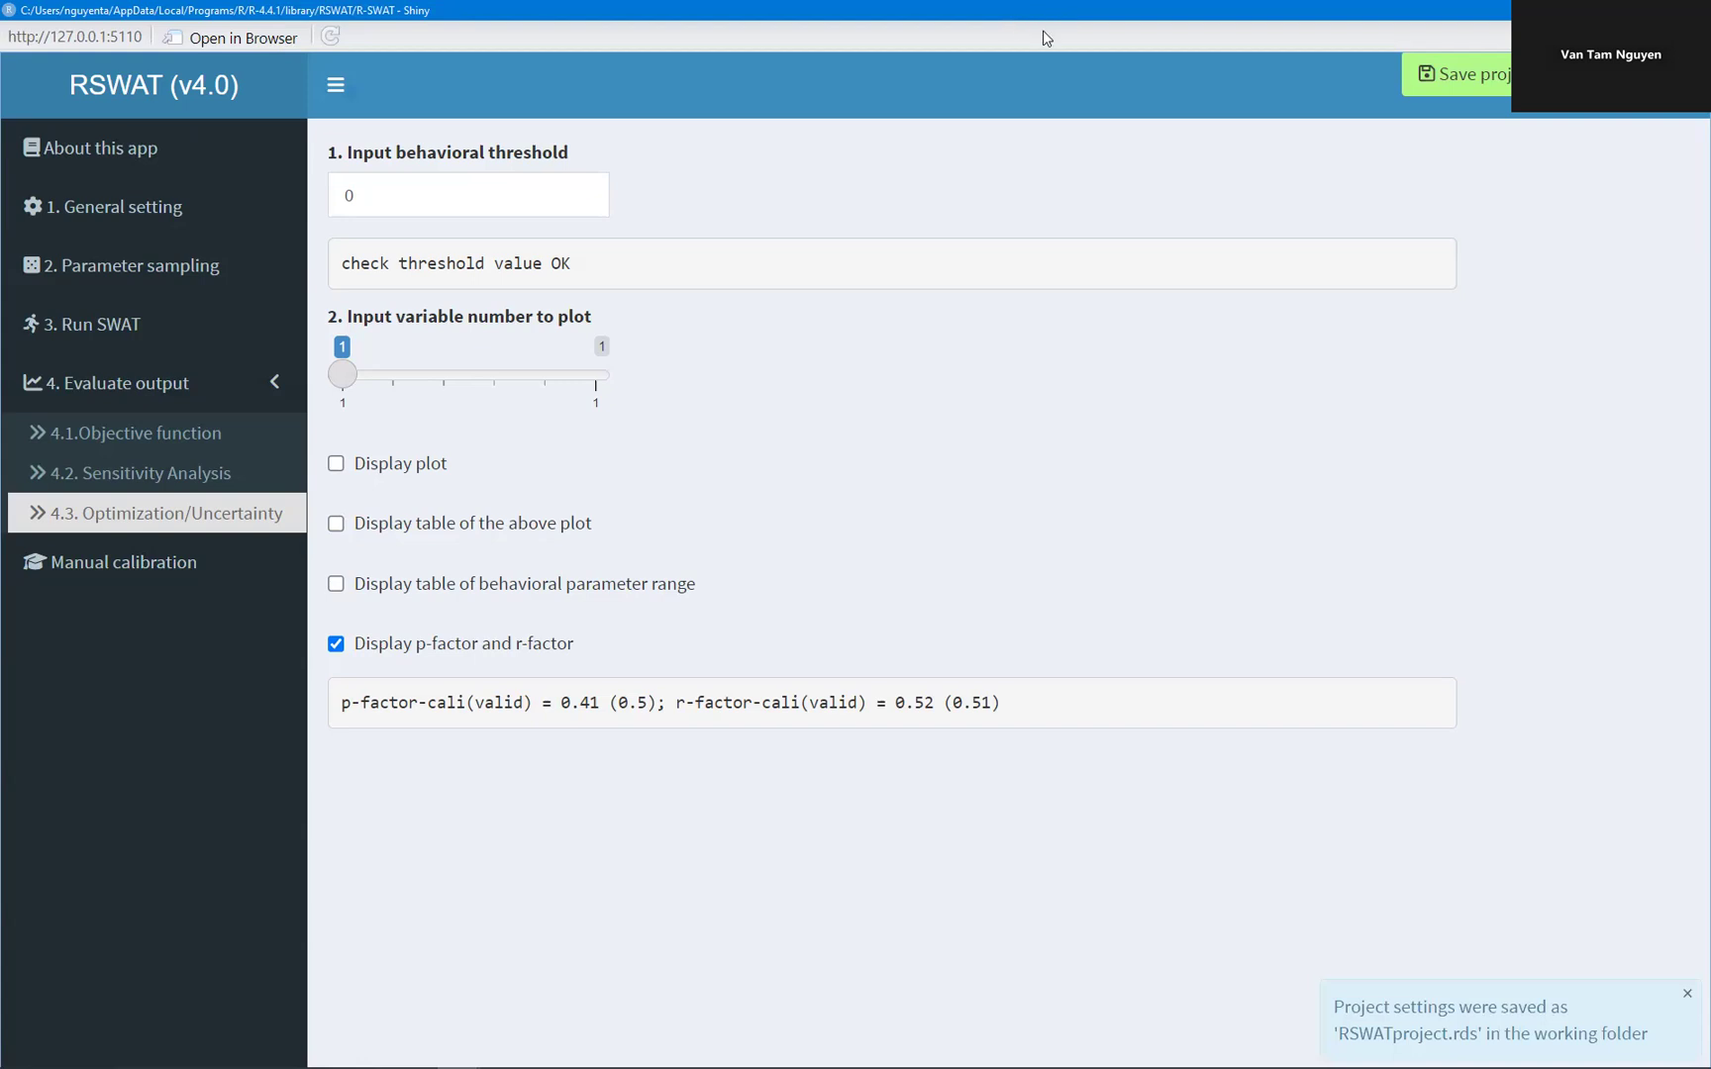
{"action": "key", "text": "super+Down"}
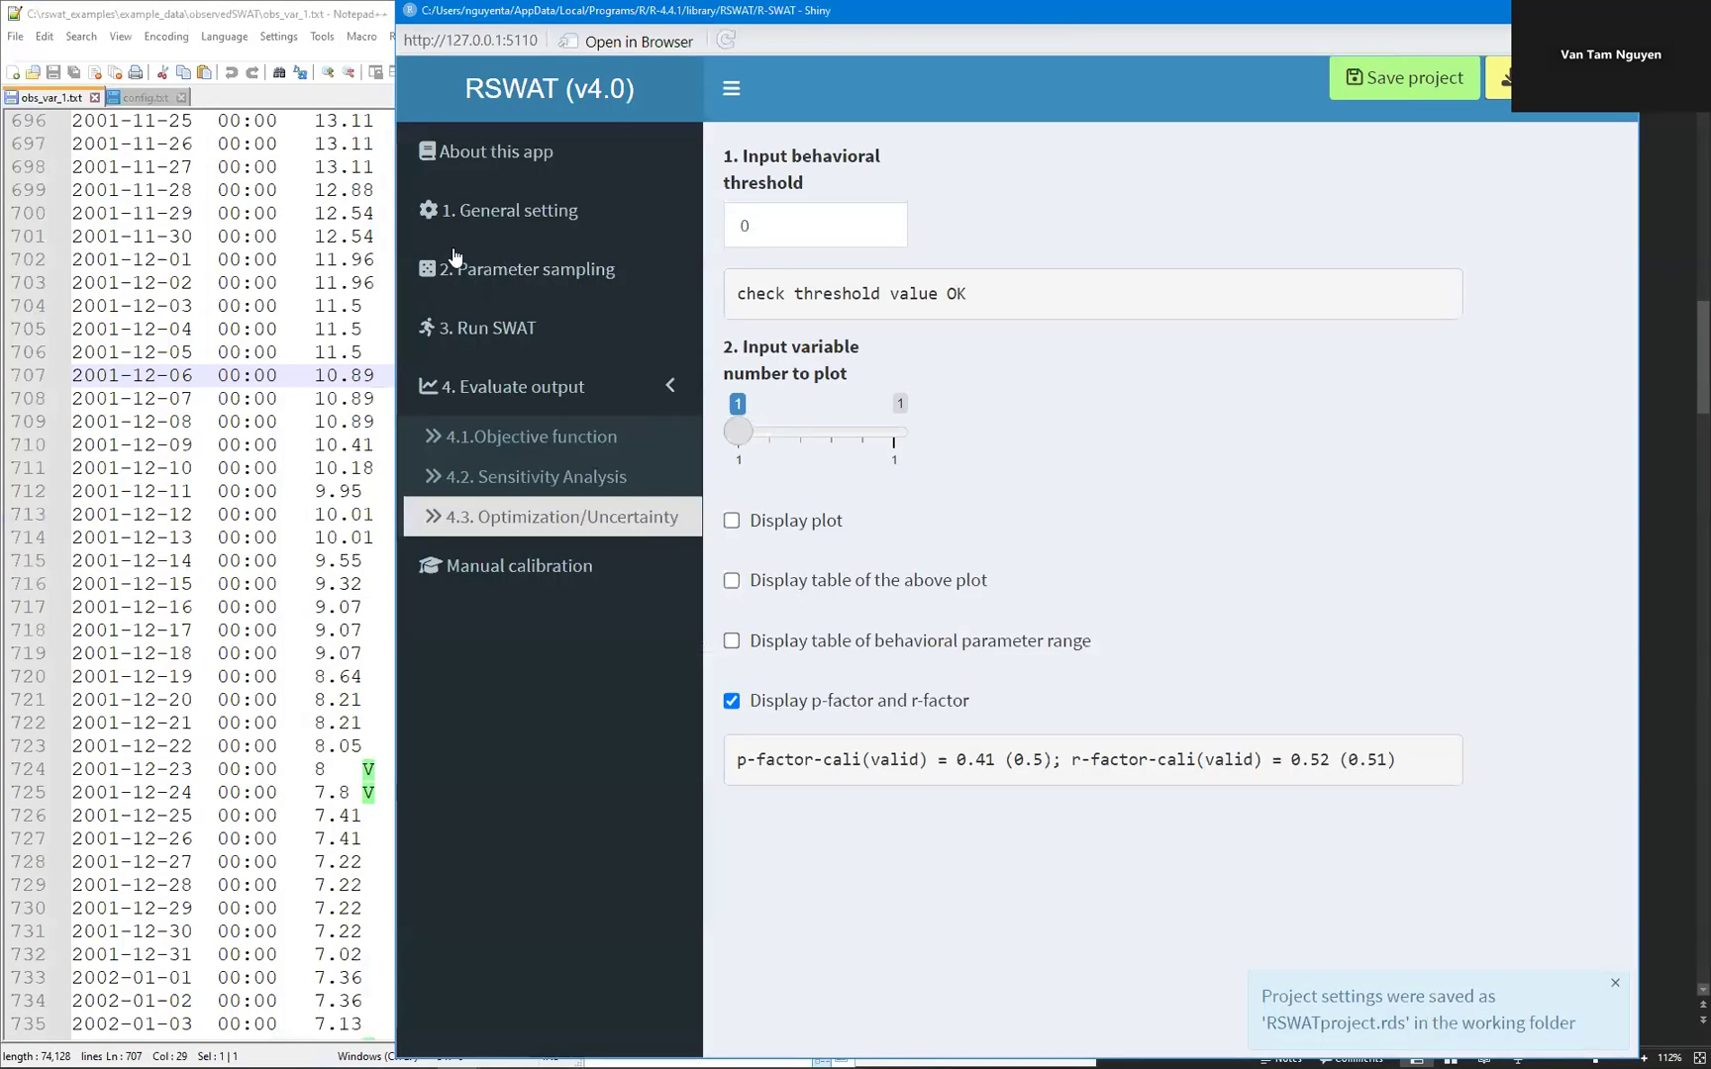
Find RSWATproject.rds in rswat_examples\workingFolder in File Explorer, then close the RSWAT window
{"action": "mouse_move", "coordinate": [450, 1051]}
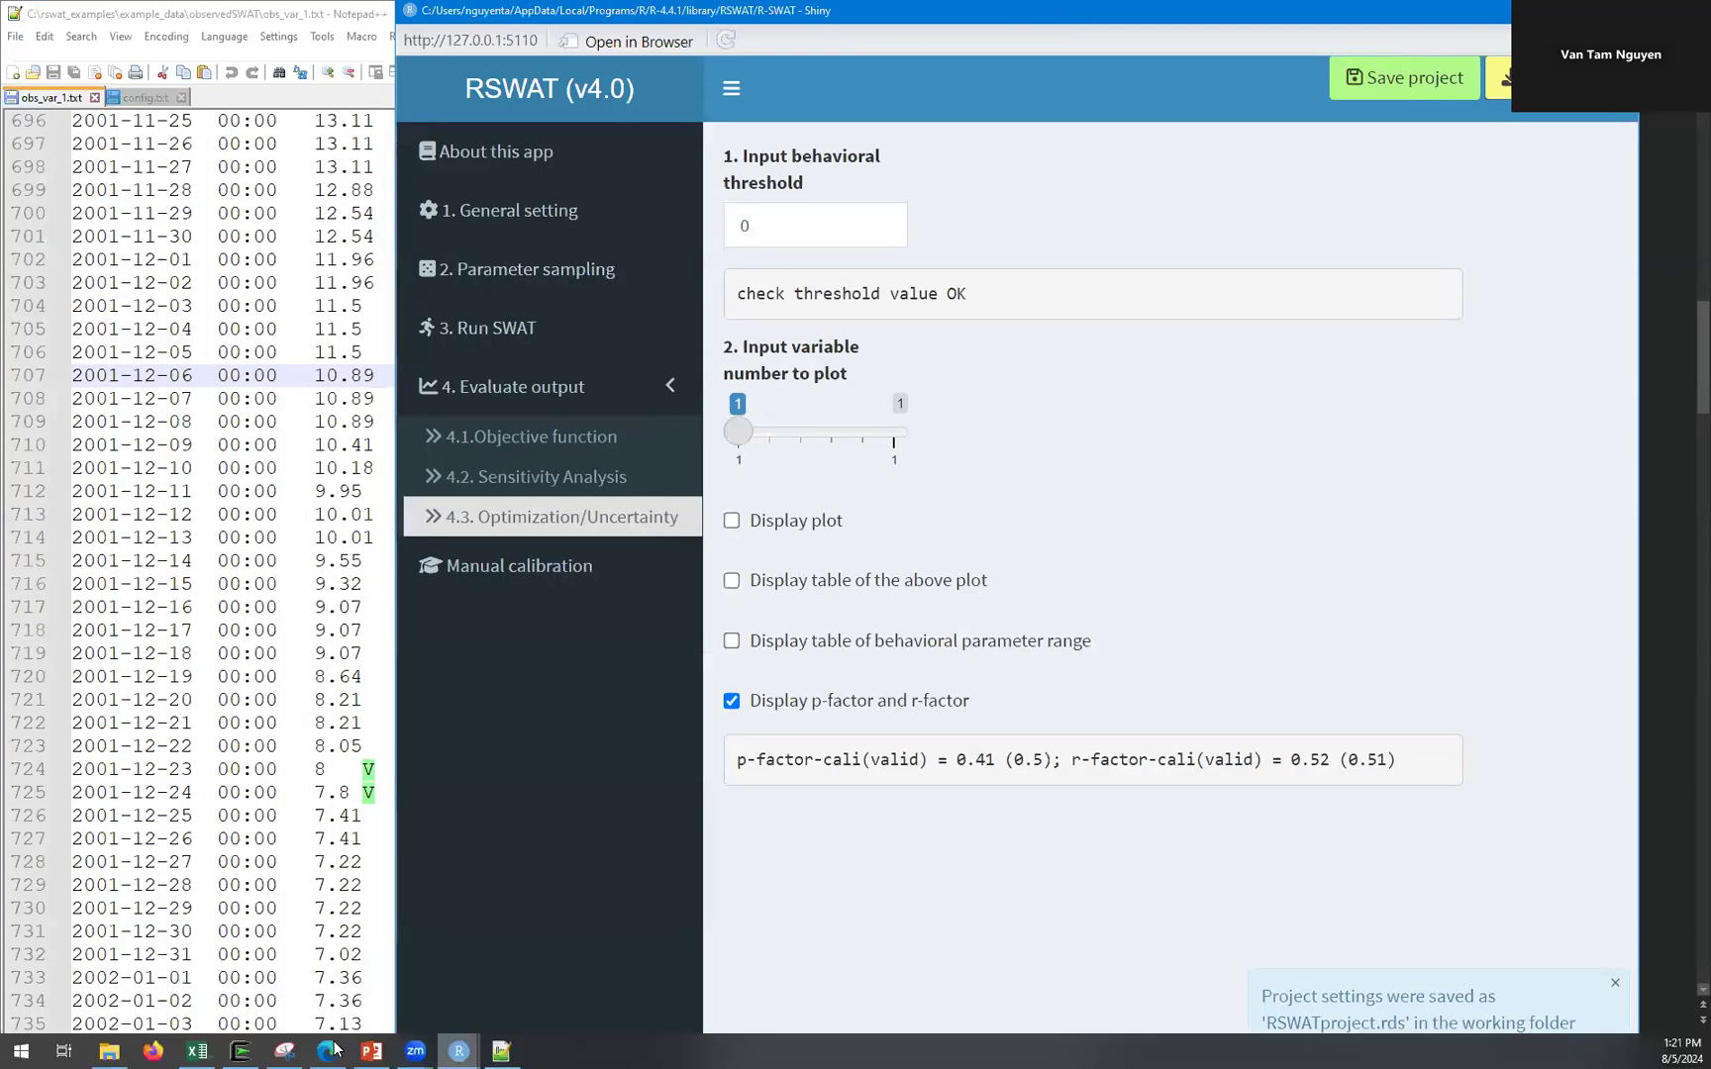
{"action": "left_click", "coordinate": [114, 1050]}
{"action": "key", "text": "alt+Up"}
{"action": "left_click", "coordinate": [308, 146]}
{"action": "double_click", "coordinate": [224, 220]}
{"action": "left_click", "coordinate": [222, 319]}
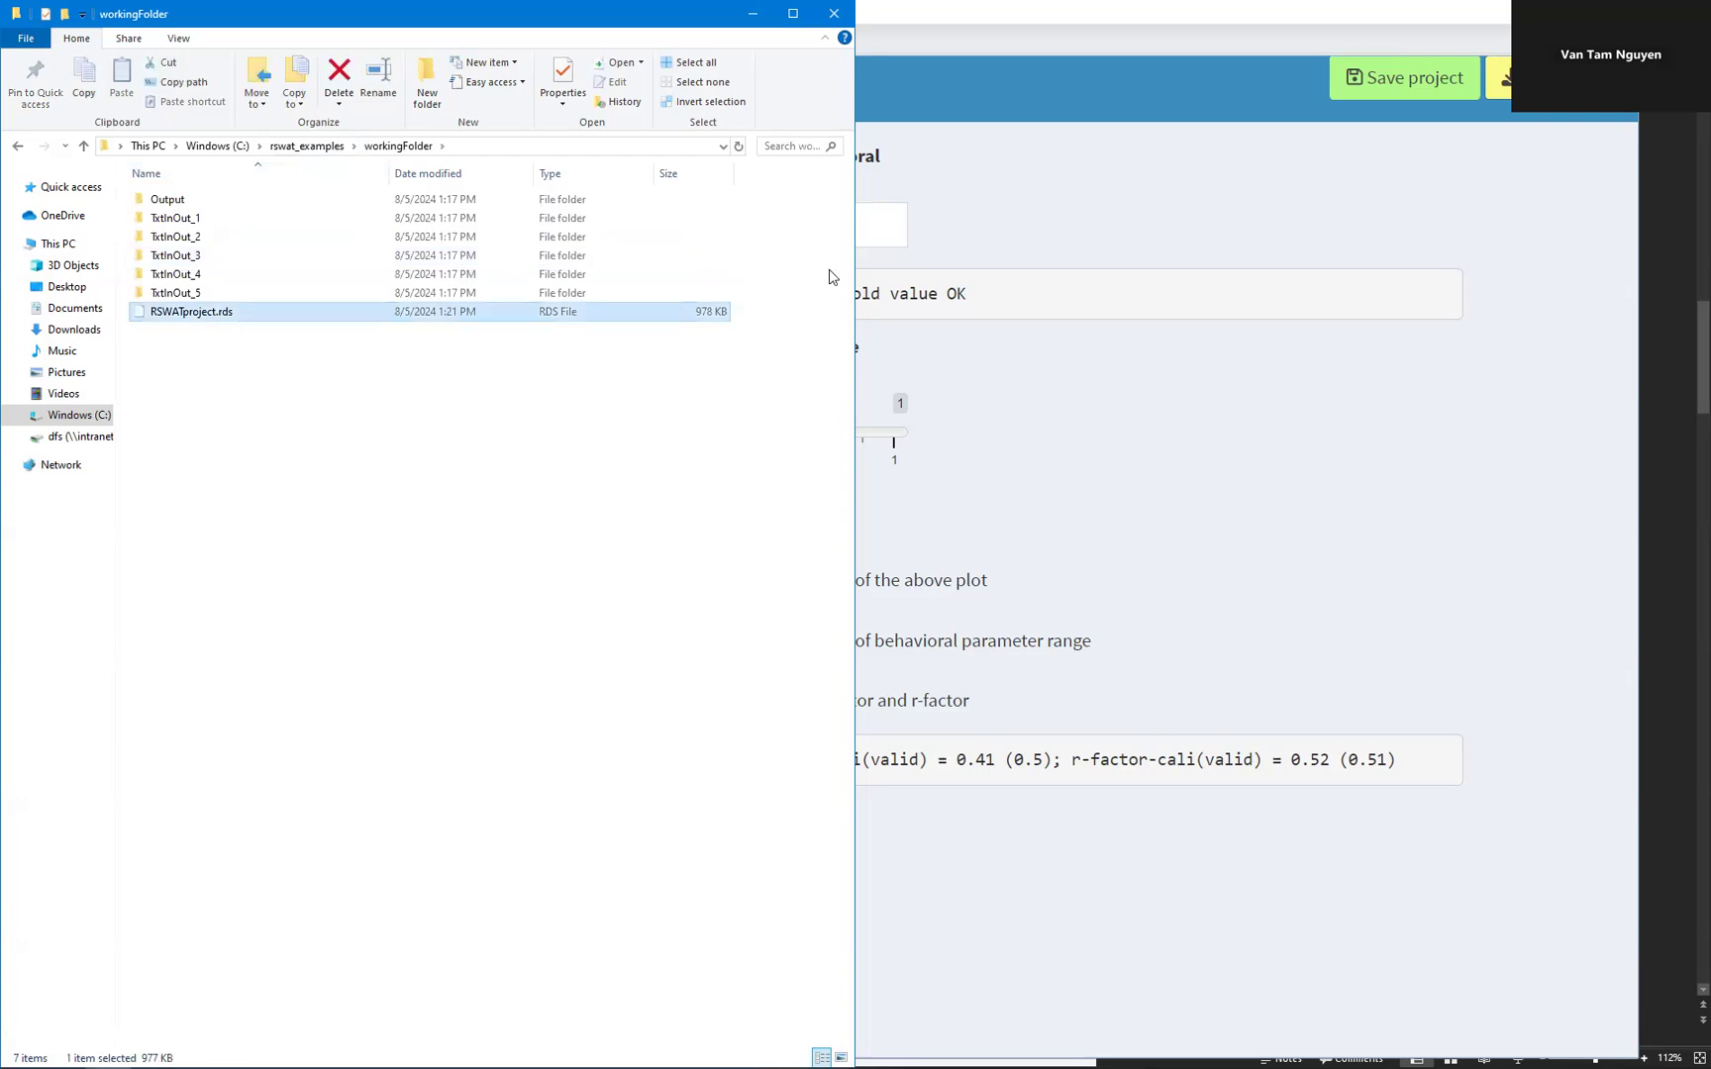
{"action": "left_click", "coordinate": [1172, 218]}
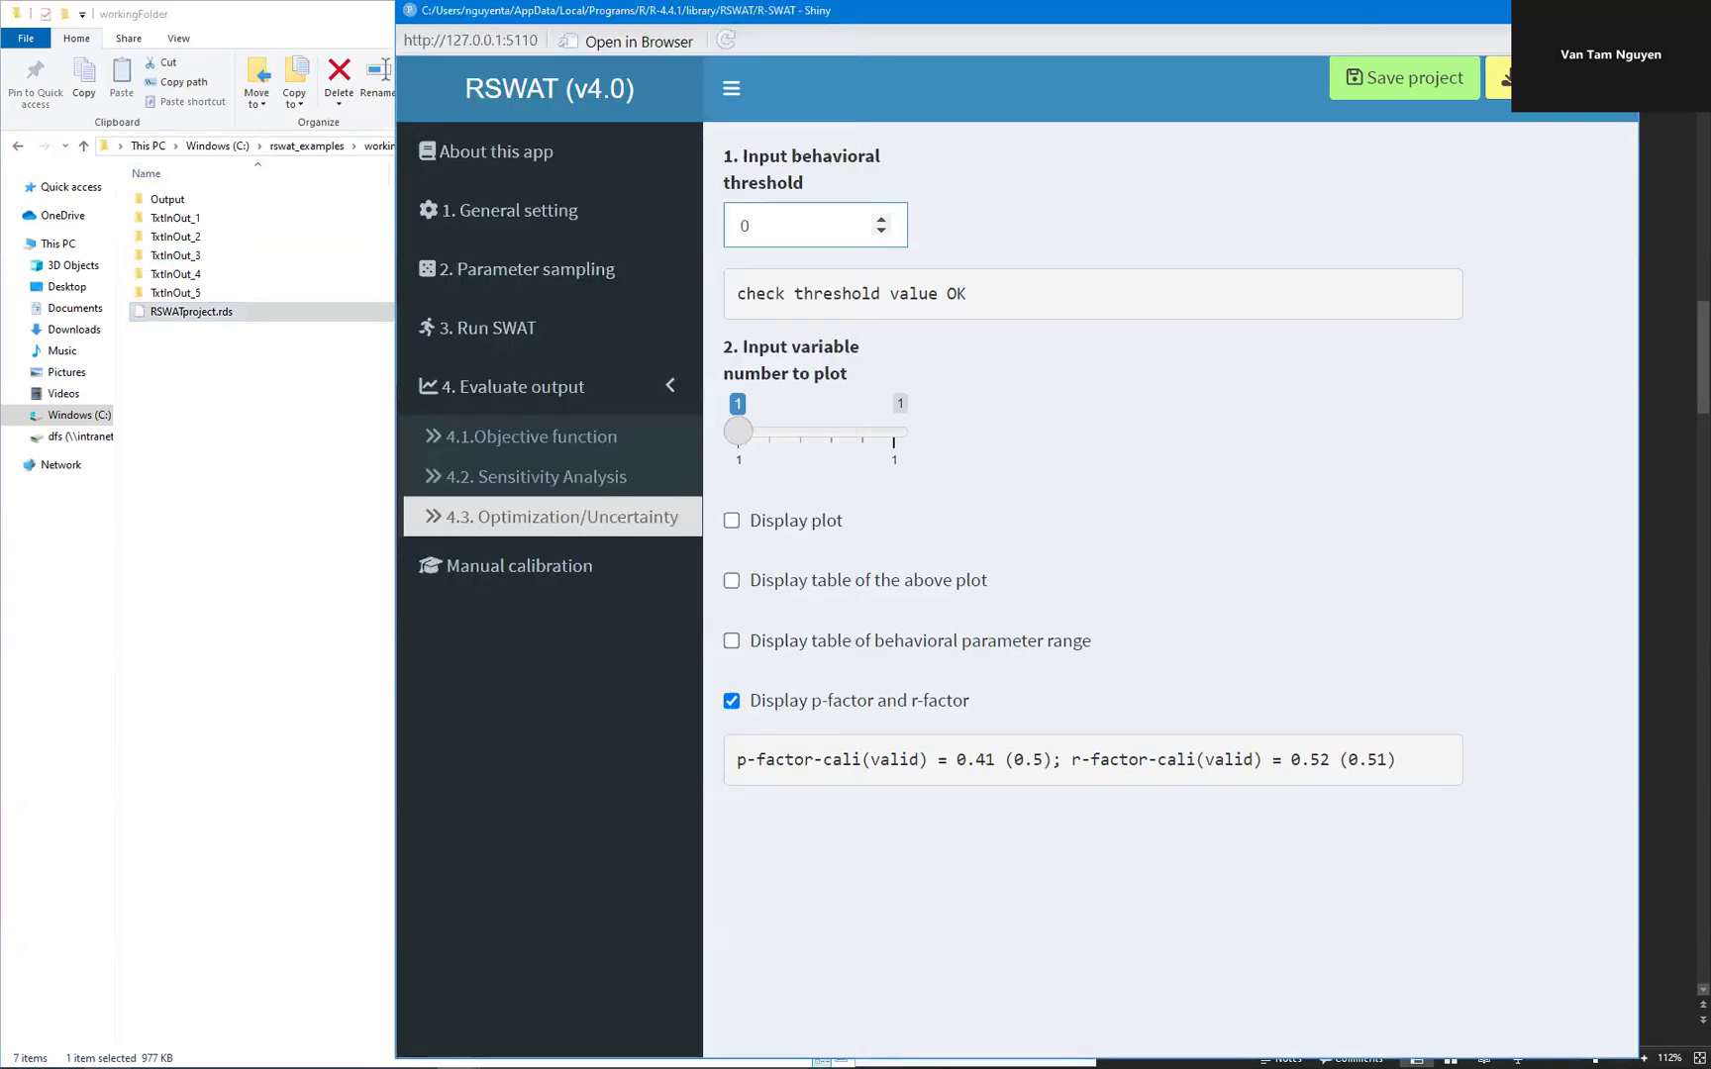
{"action": "key", "text": "alt+F4"}
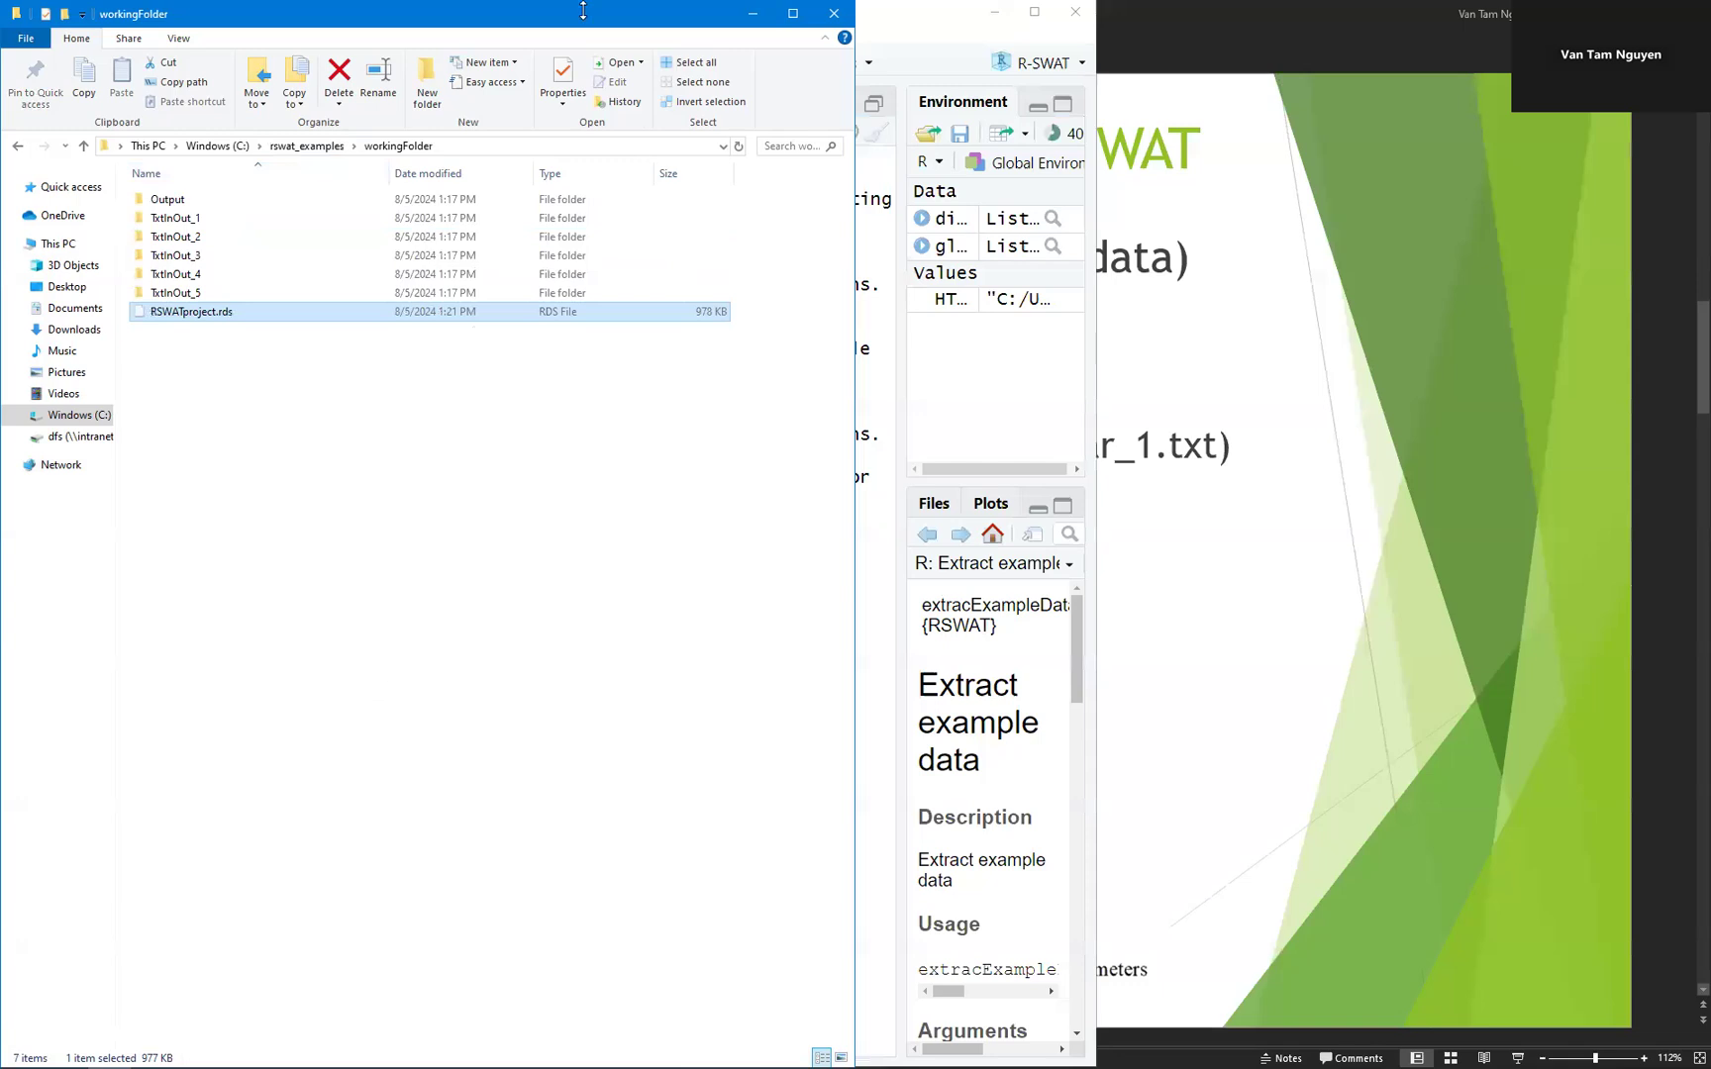
Rerun showRSWAT() in RStudio, maximize the app, and open 4.1 Objective function
{"action": "left_click", "coordinate": [792, 10]}
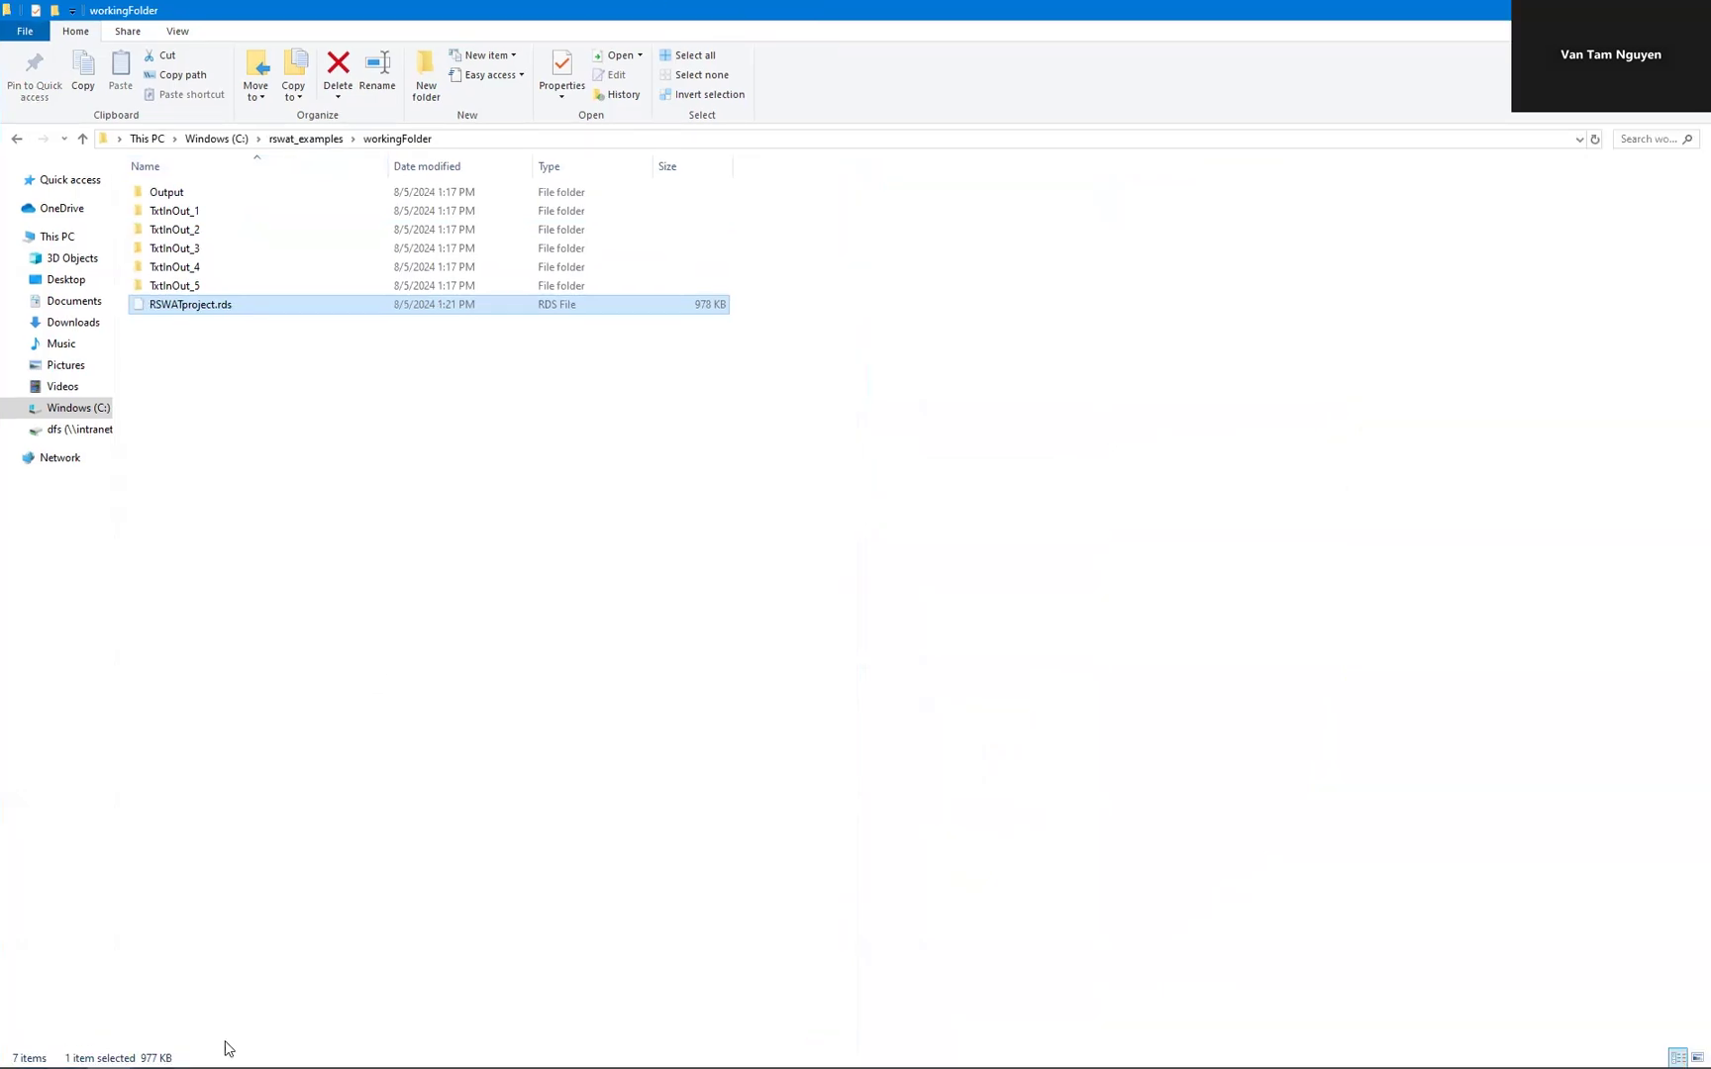
{"action": "left_click", "coordinate": [461, 1050]}
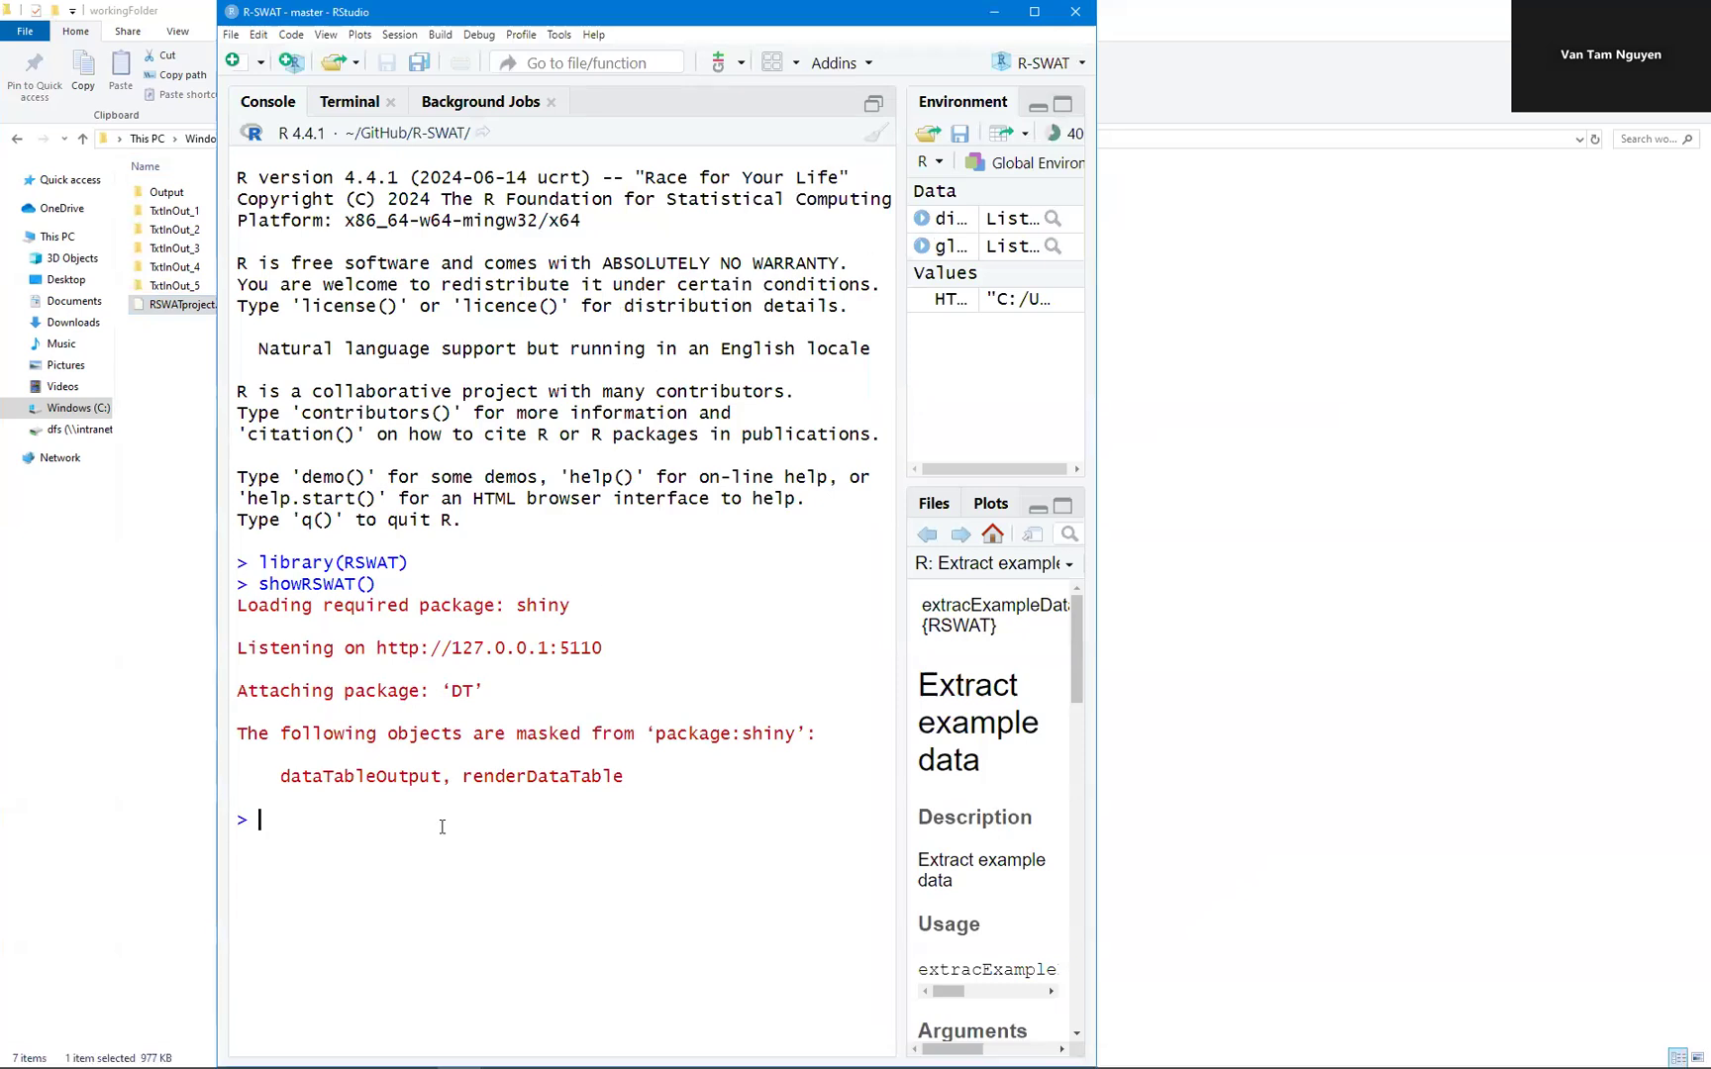
{"action": "key", "text": "Up"}
{"action": "key", "text": "Return"}
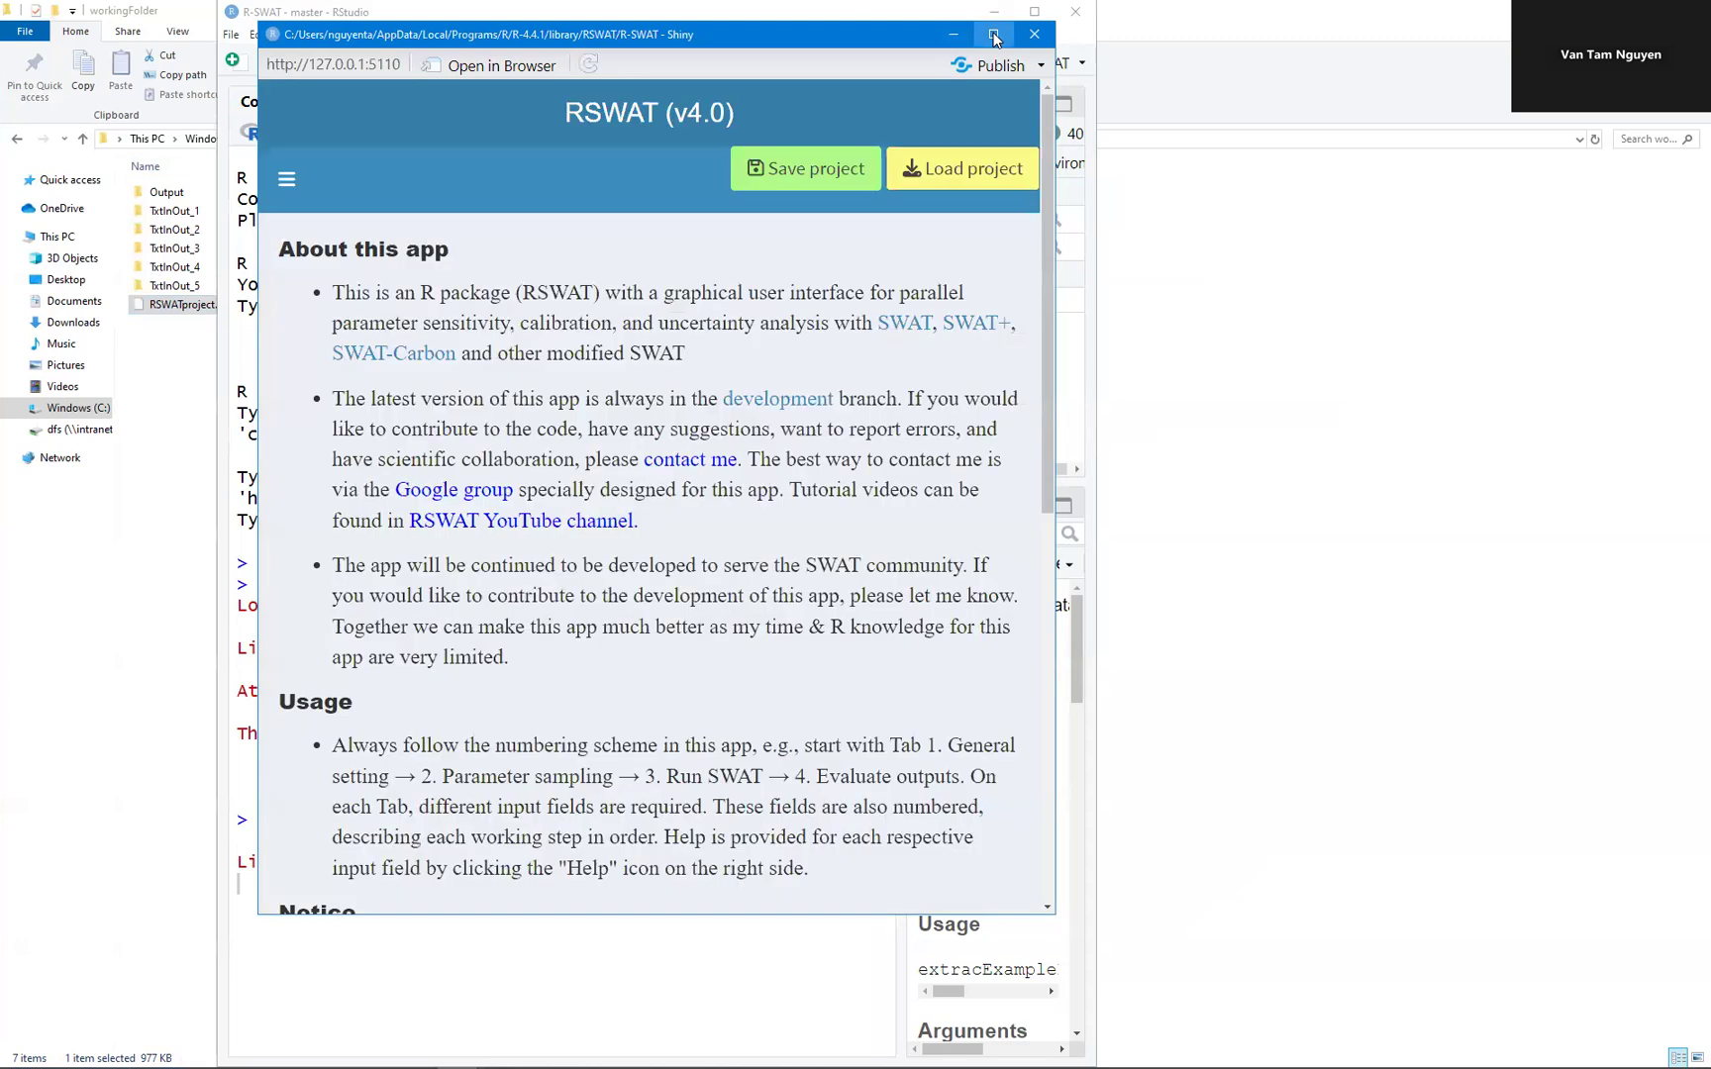
{"action": "left_click", "coordinate": [993, 34]}
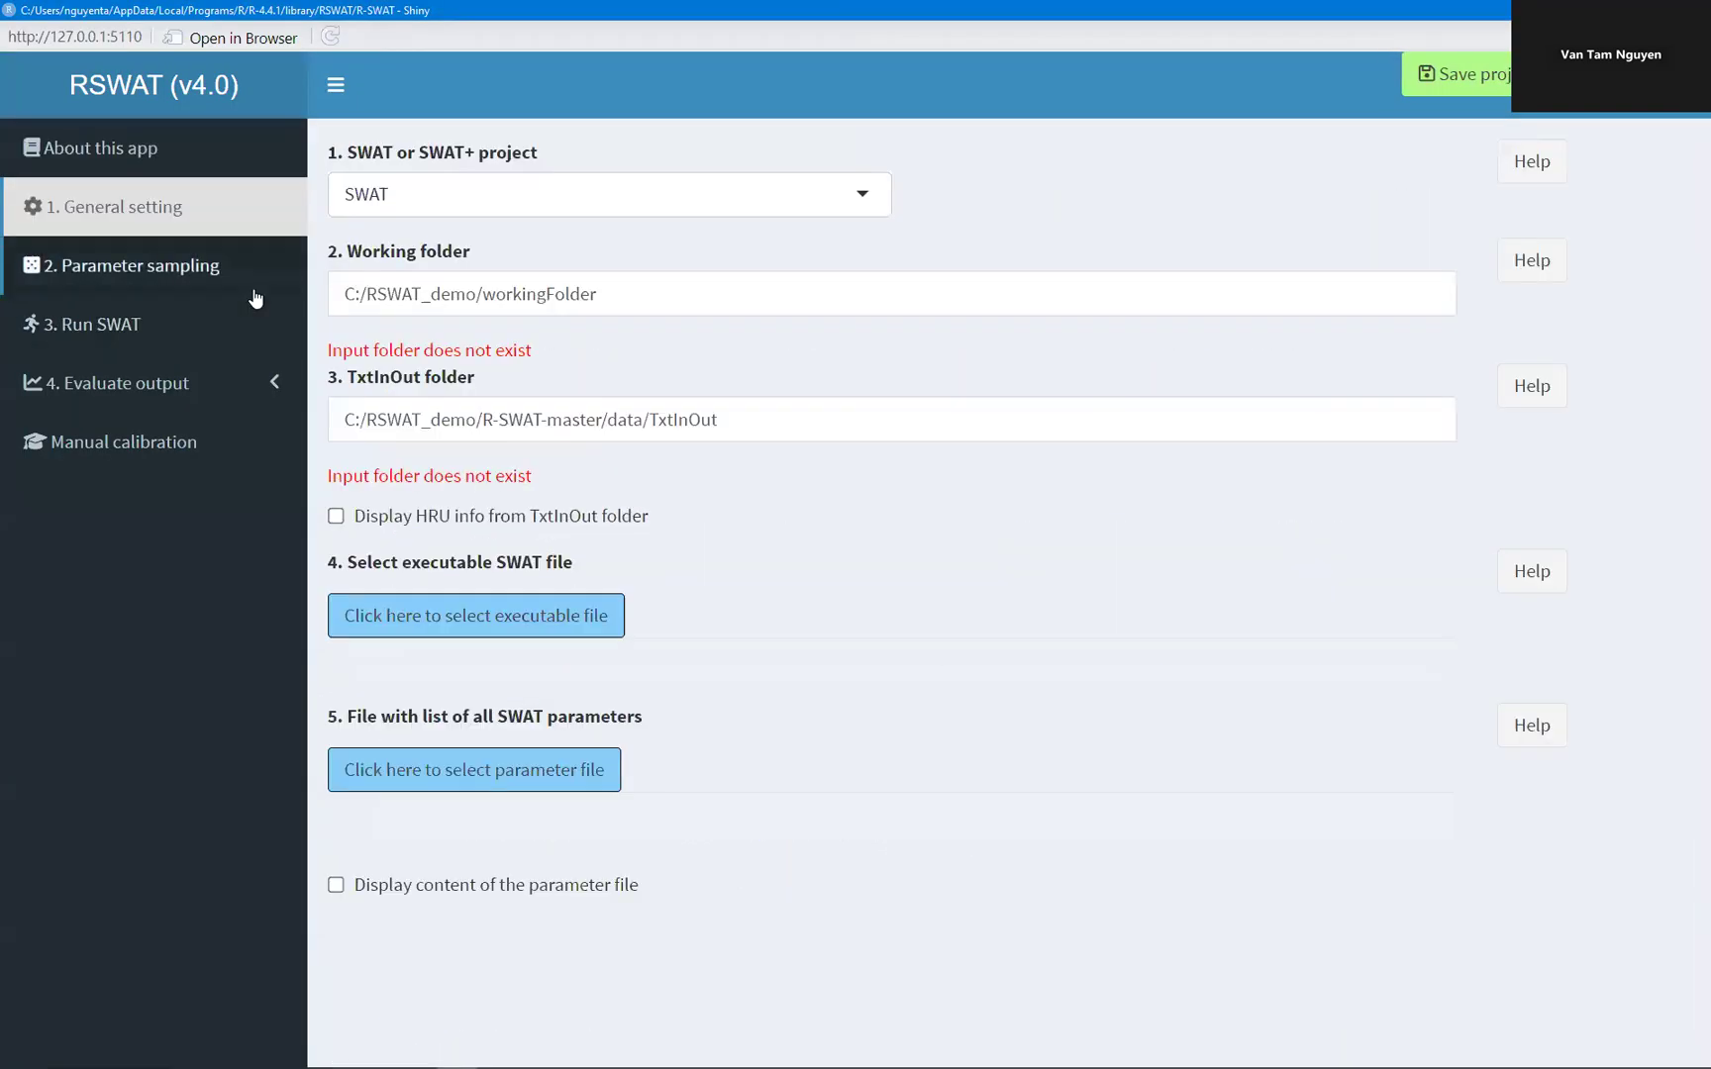
{"action": "left_click", "coordinate": [180, 401]}
{"action": "left_click", "coordinate": [146, 436]}
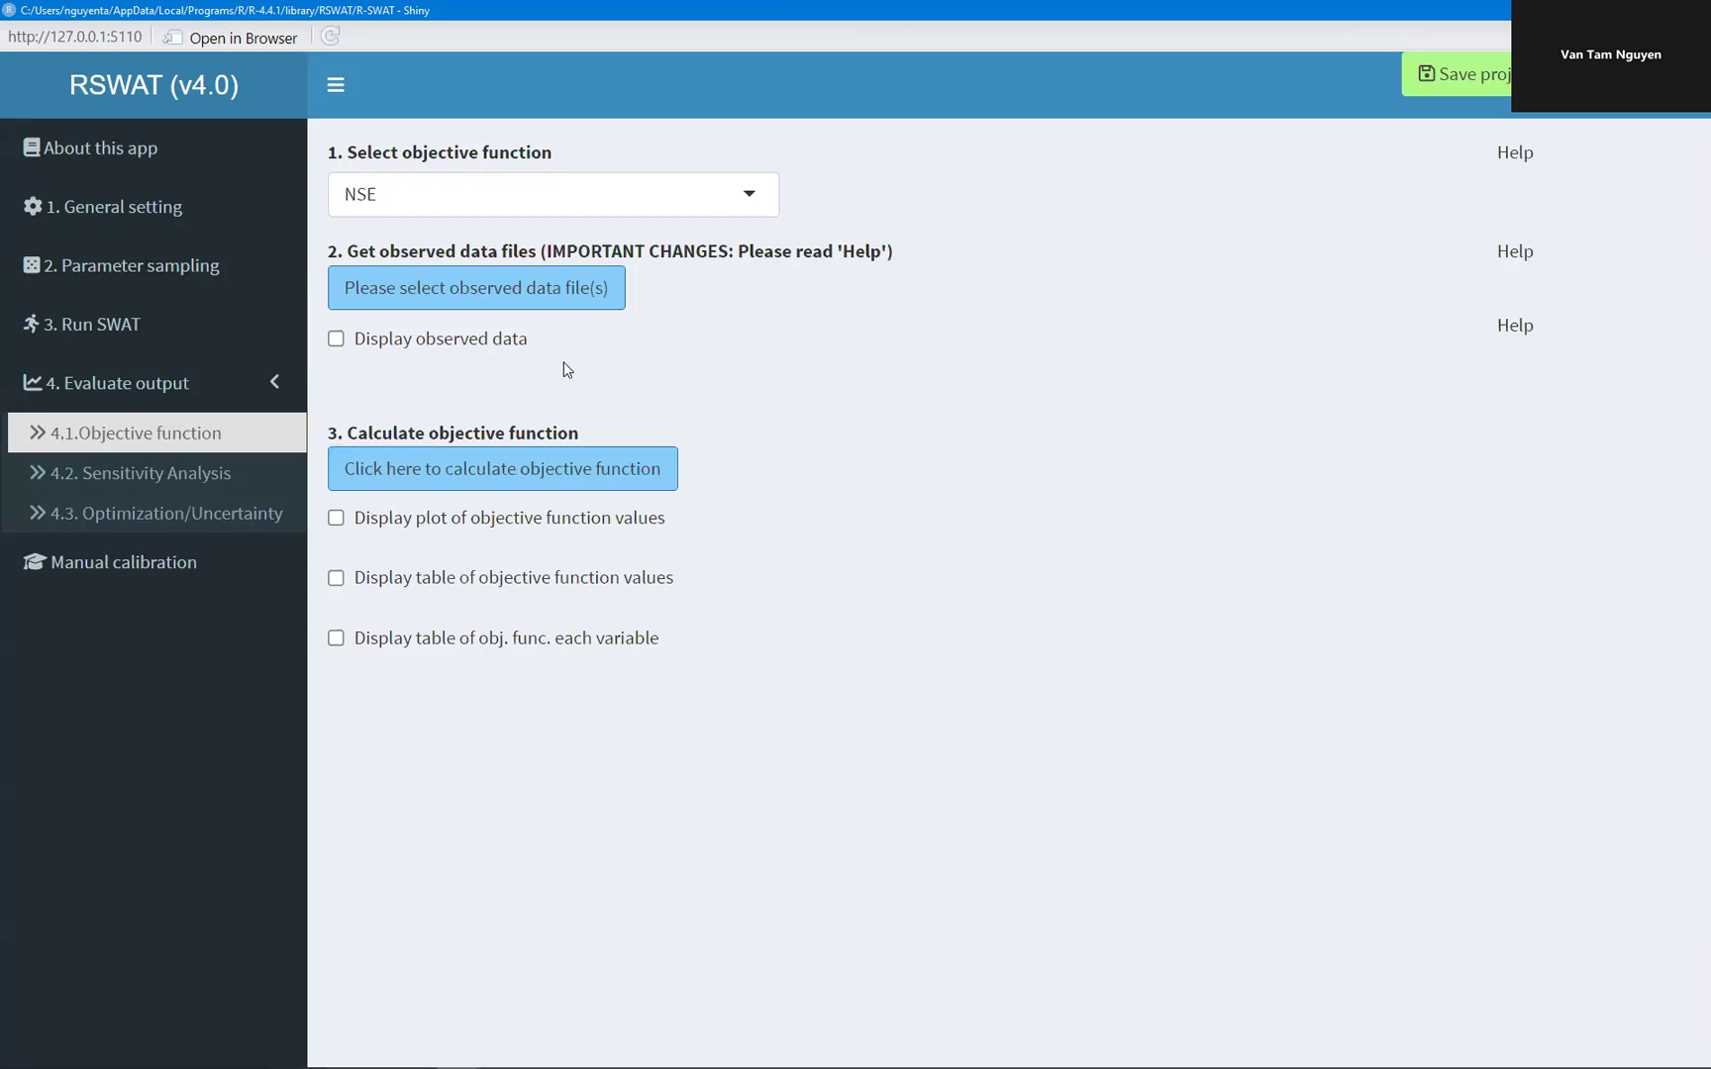
Load RSWATproject.rds from rswat_examples\workingFolder on the General setting page
{"action": "left_click", "coordinate": [146, 213]}
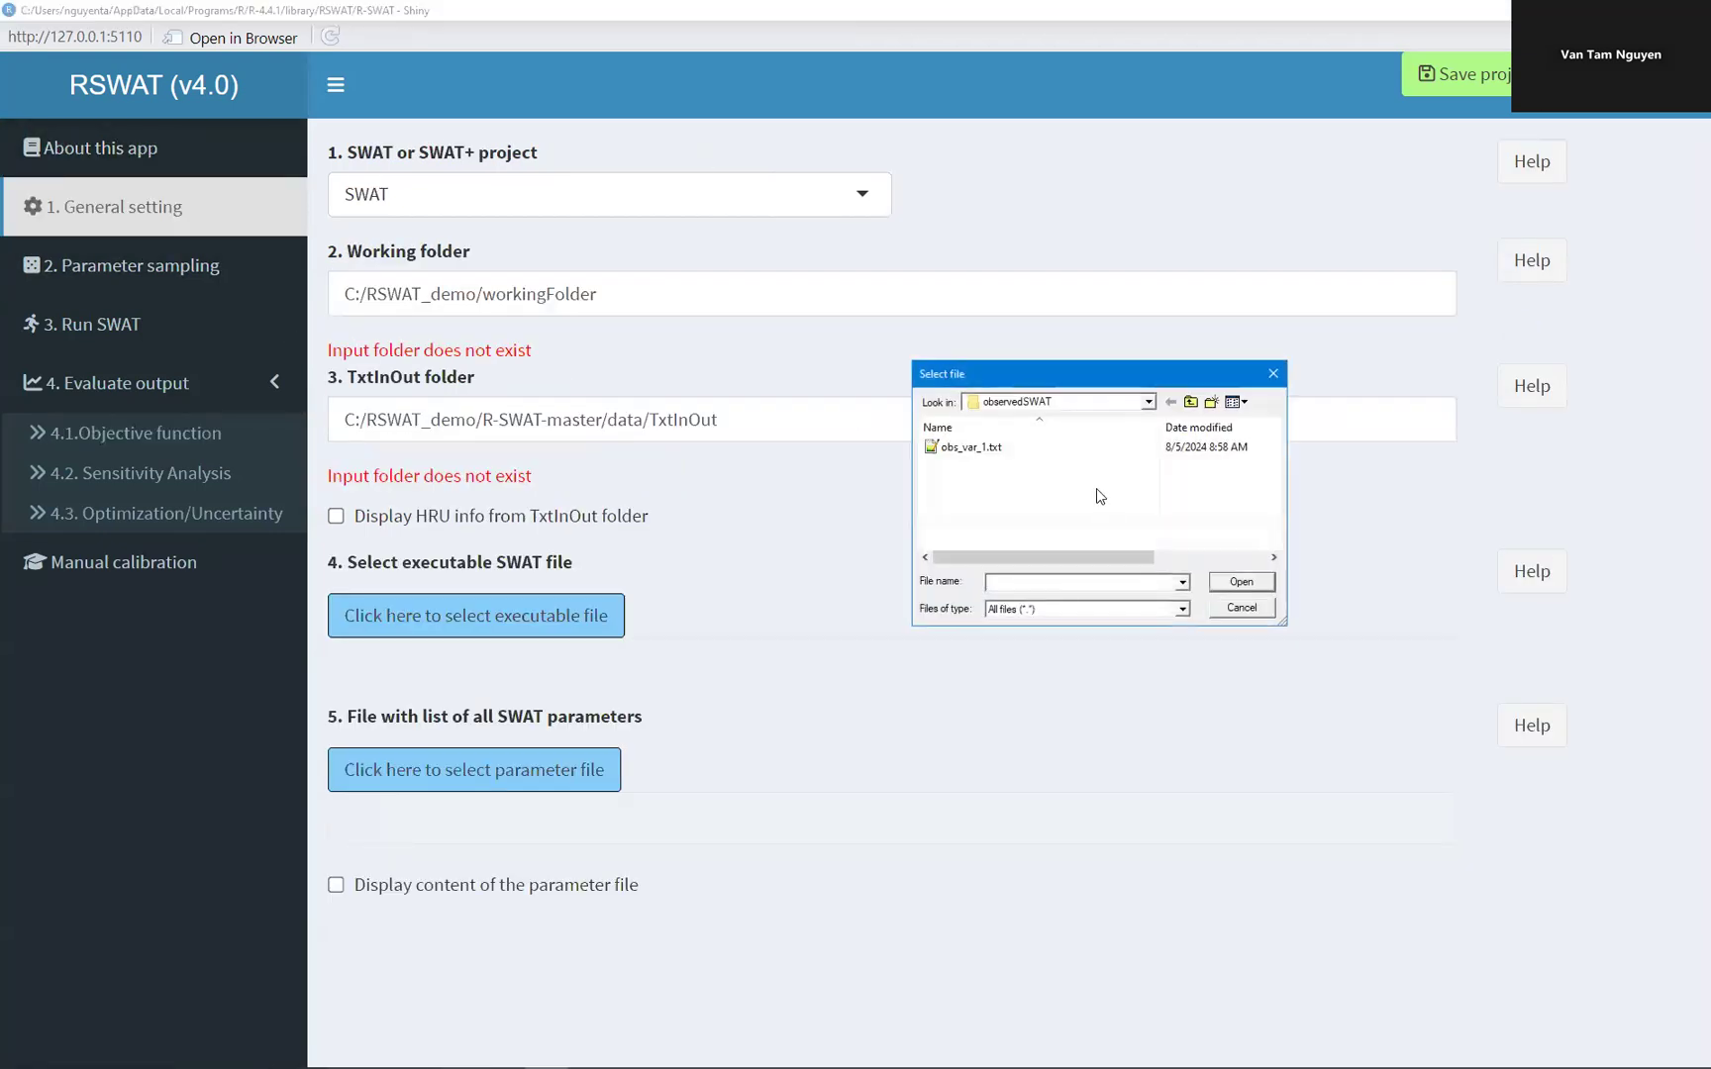
{"action": "left_click", "coordinate": [1141, 401]}
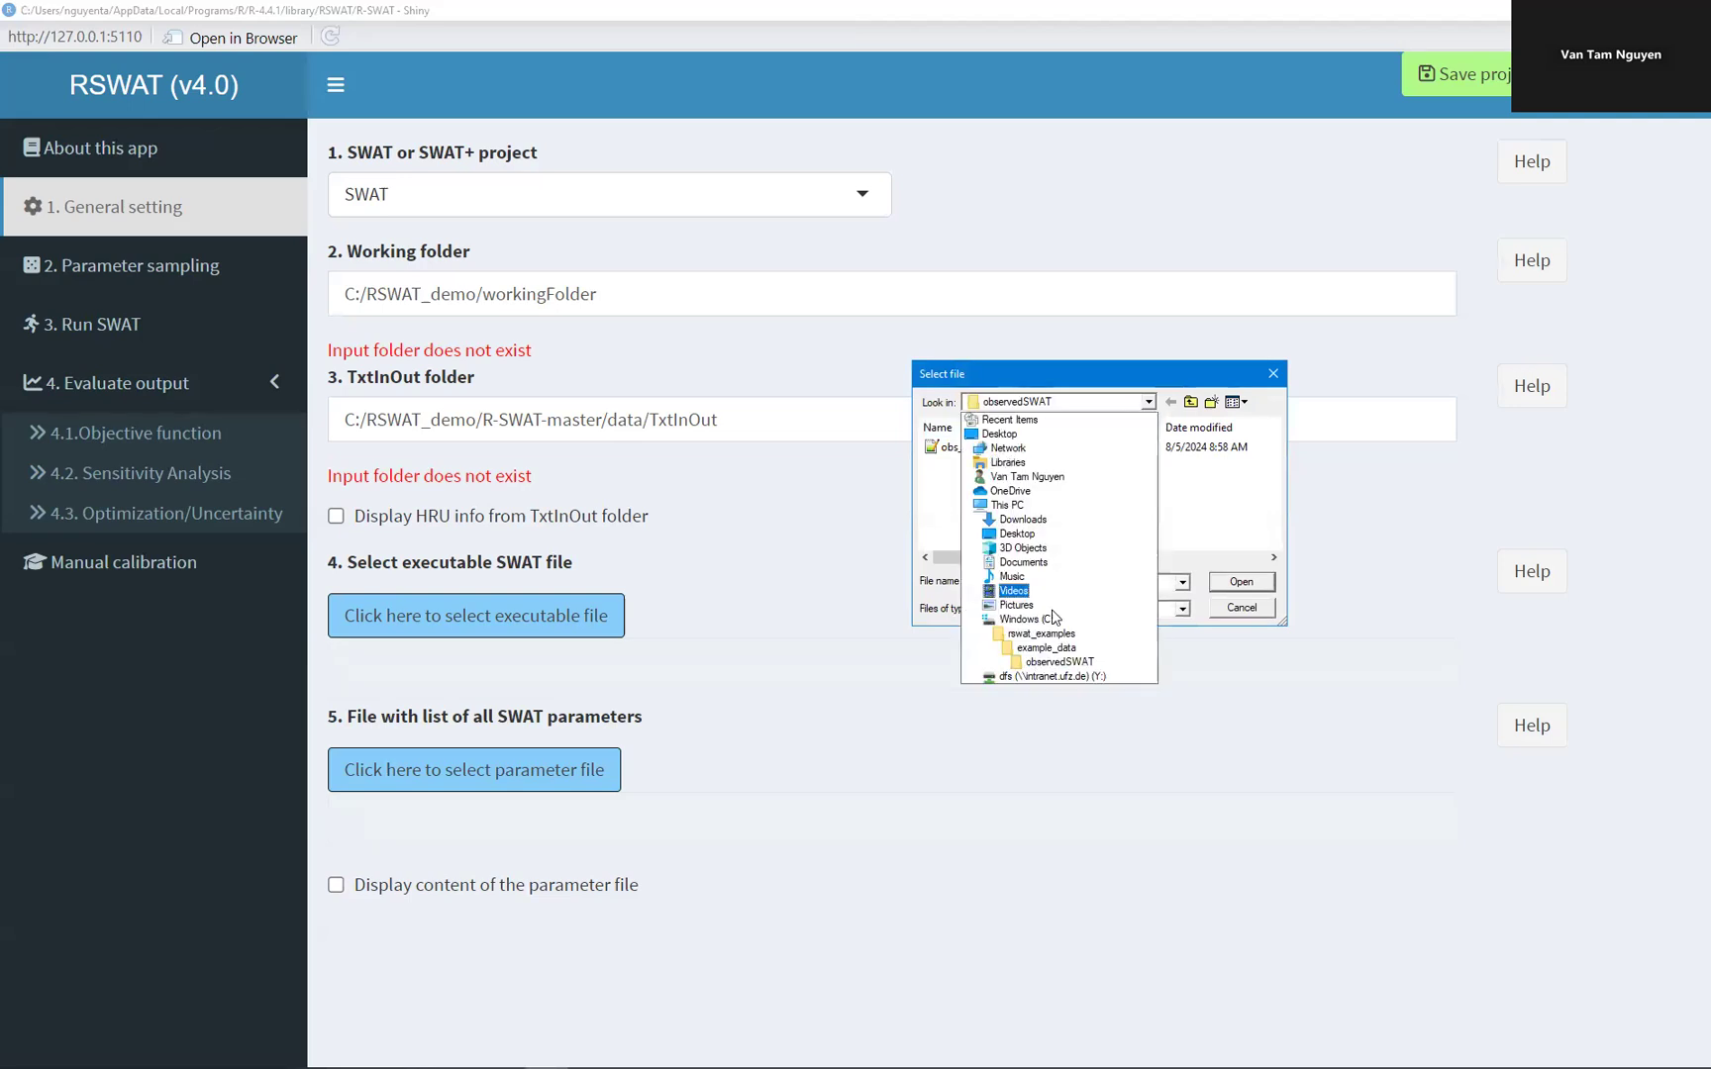
{"action": "left_click", "coordinate": [1051, 648]}
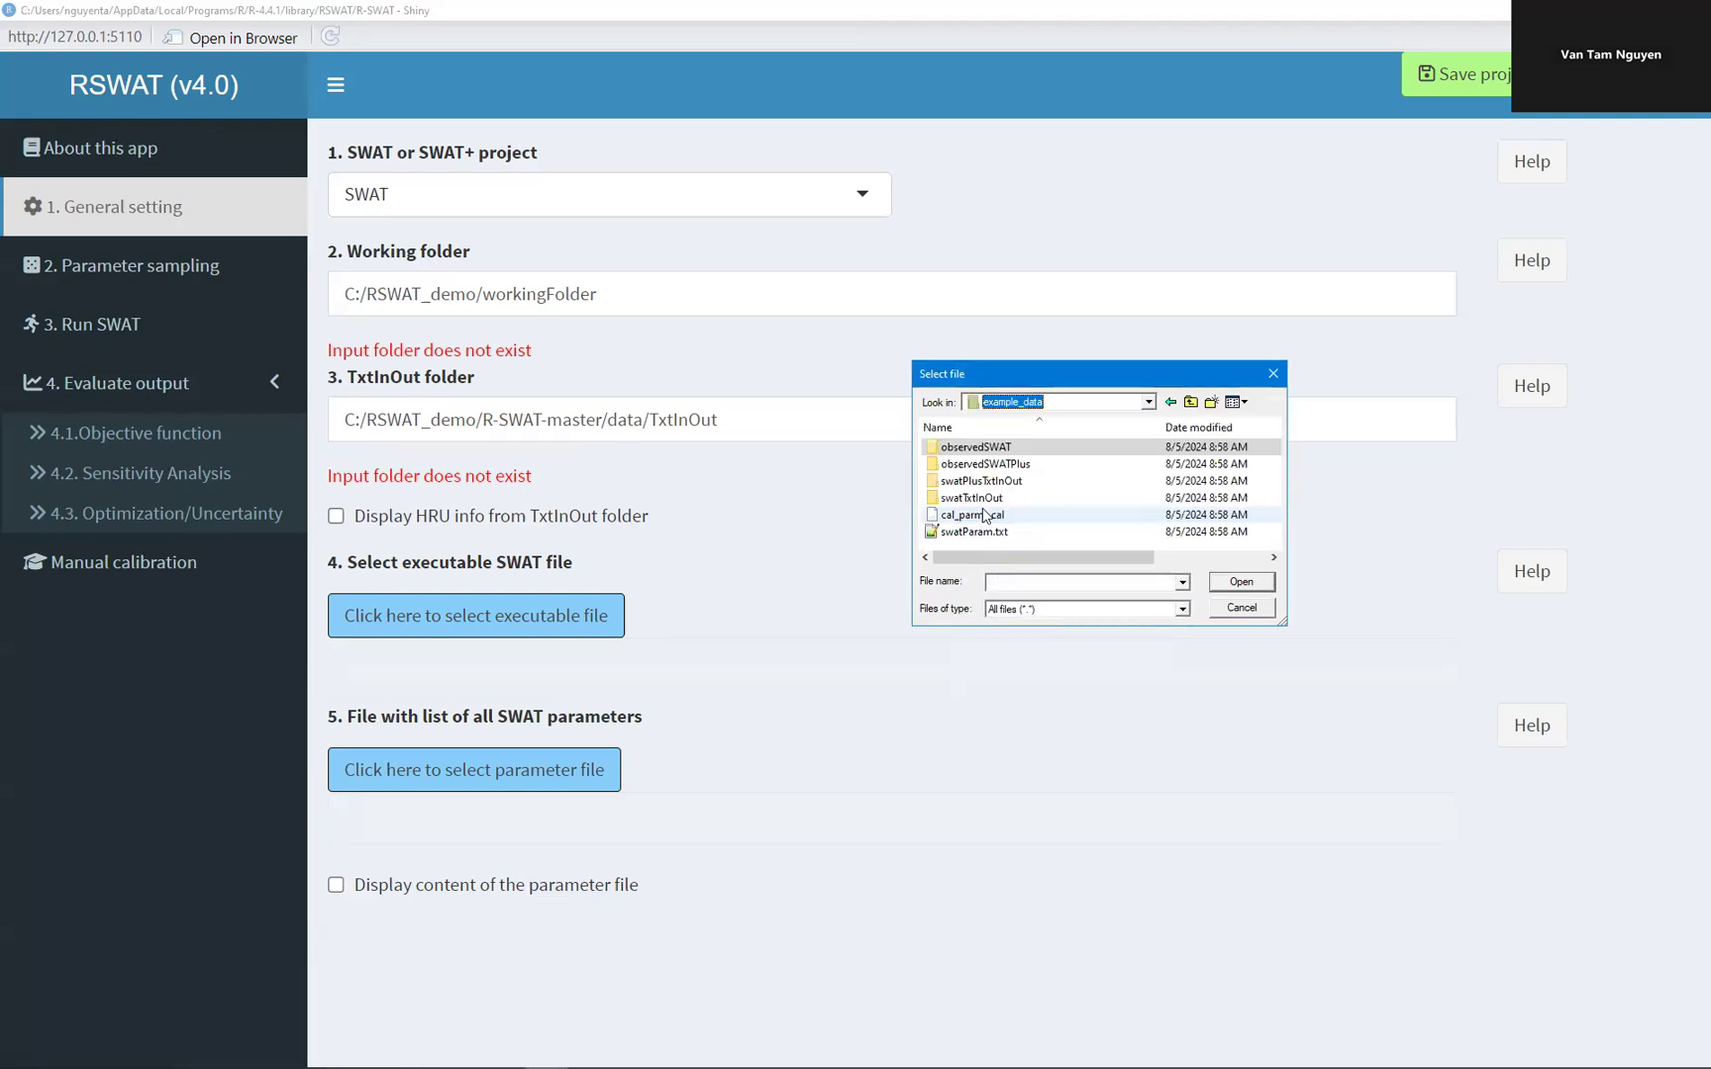
{"action": "left_click", "coordinate": [1145, 401]}
{"action": "left_click", "coordinate": [1025, 616]}
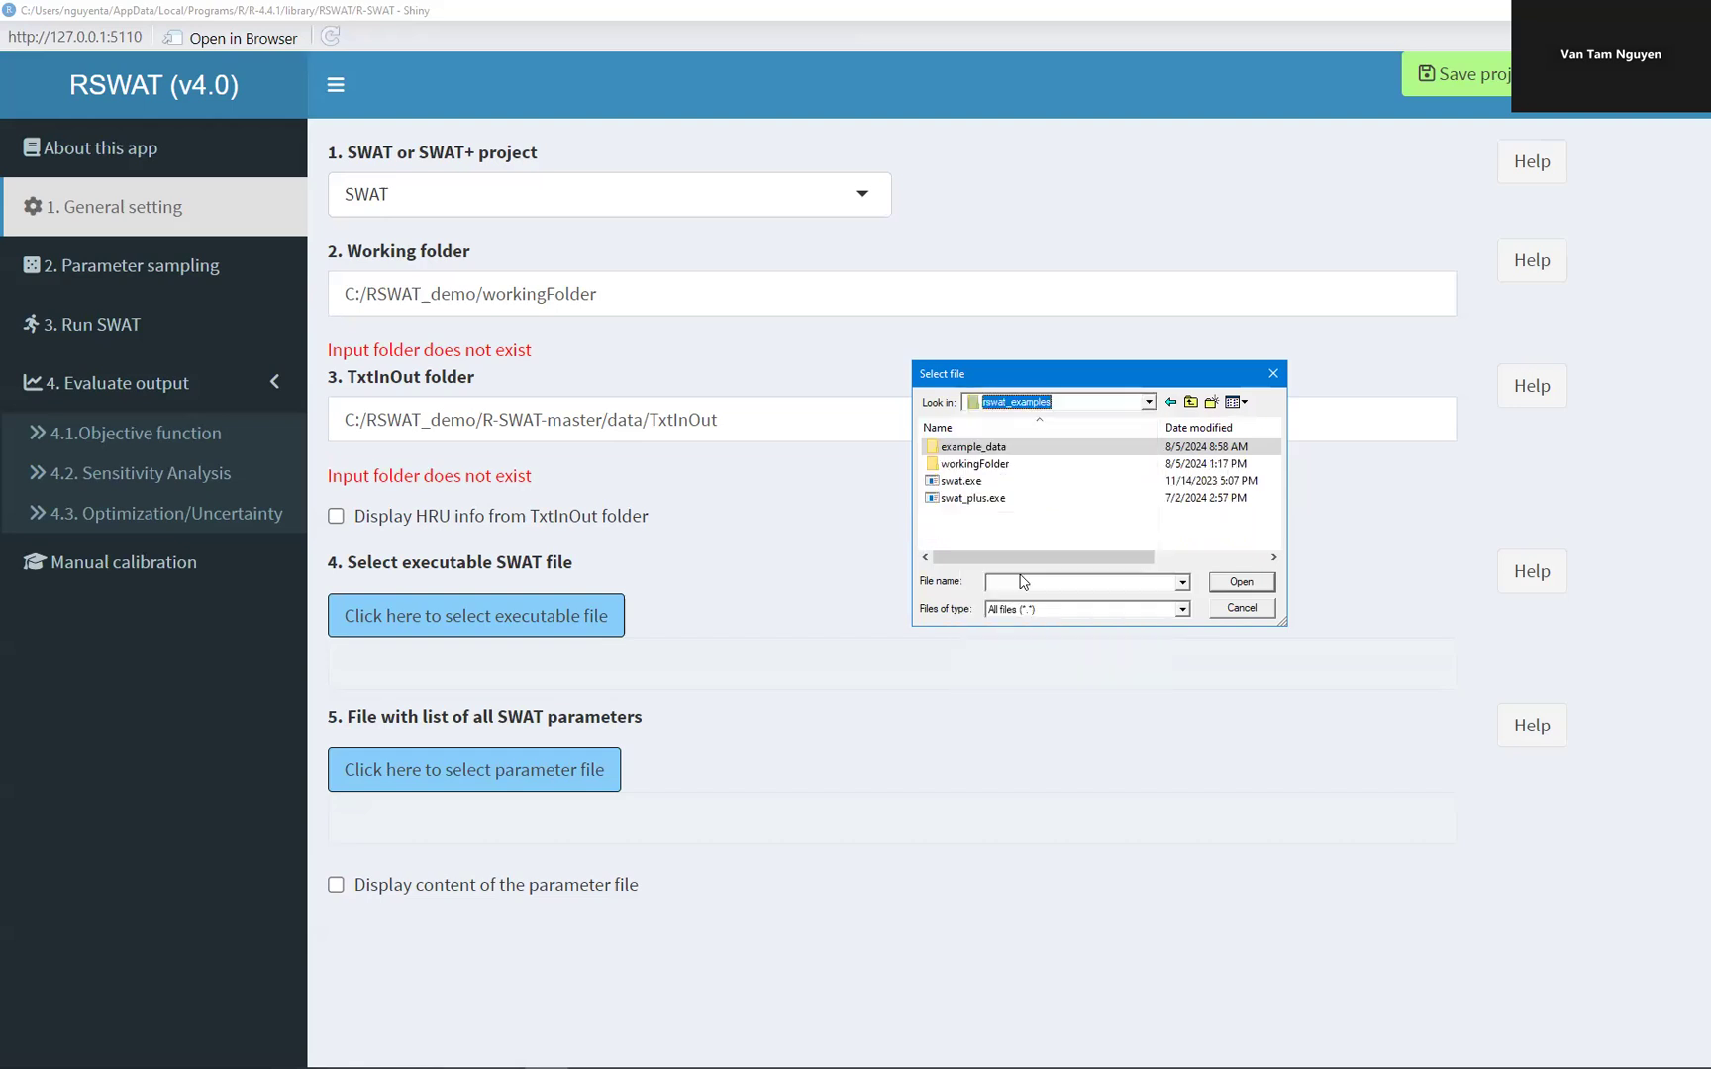
{"action": "double_click", "coordinate": [977, 467]}
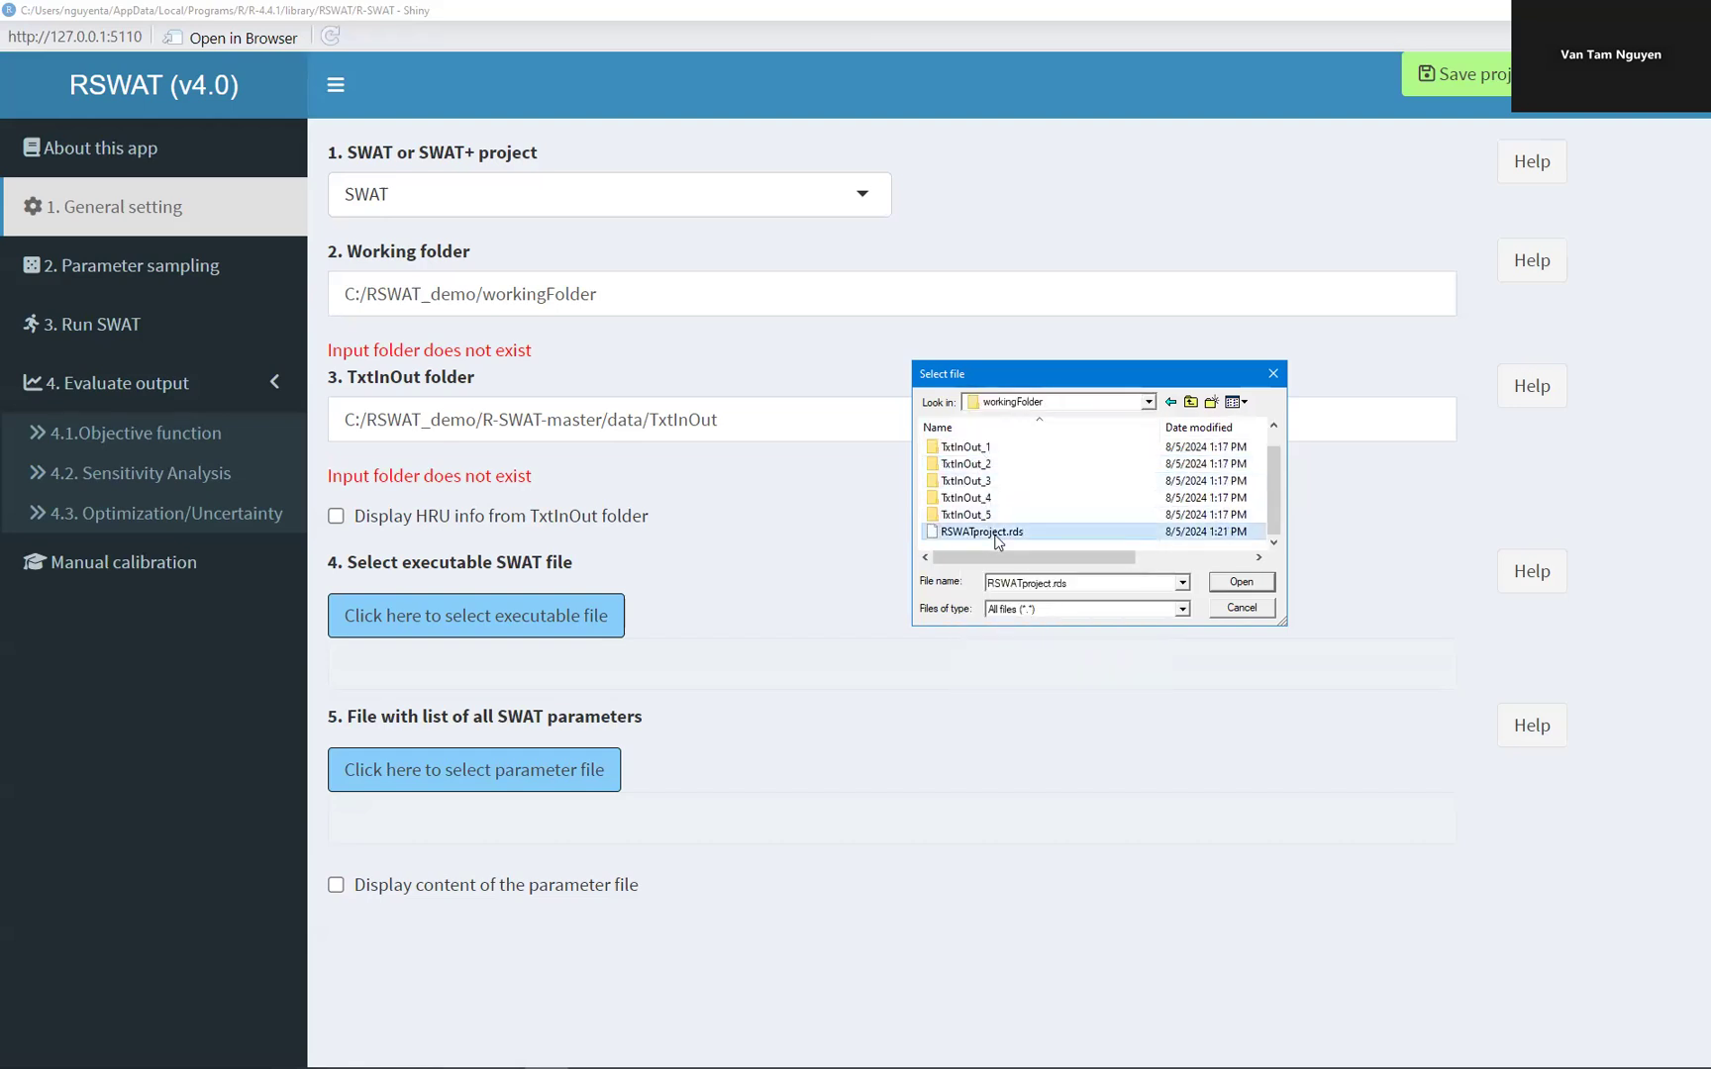
{"action": "double_click", "coordinate": [996, 532]}
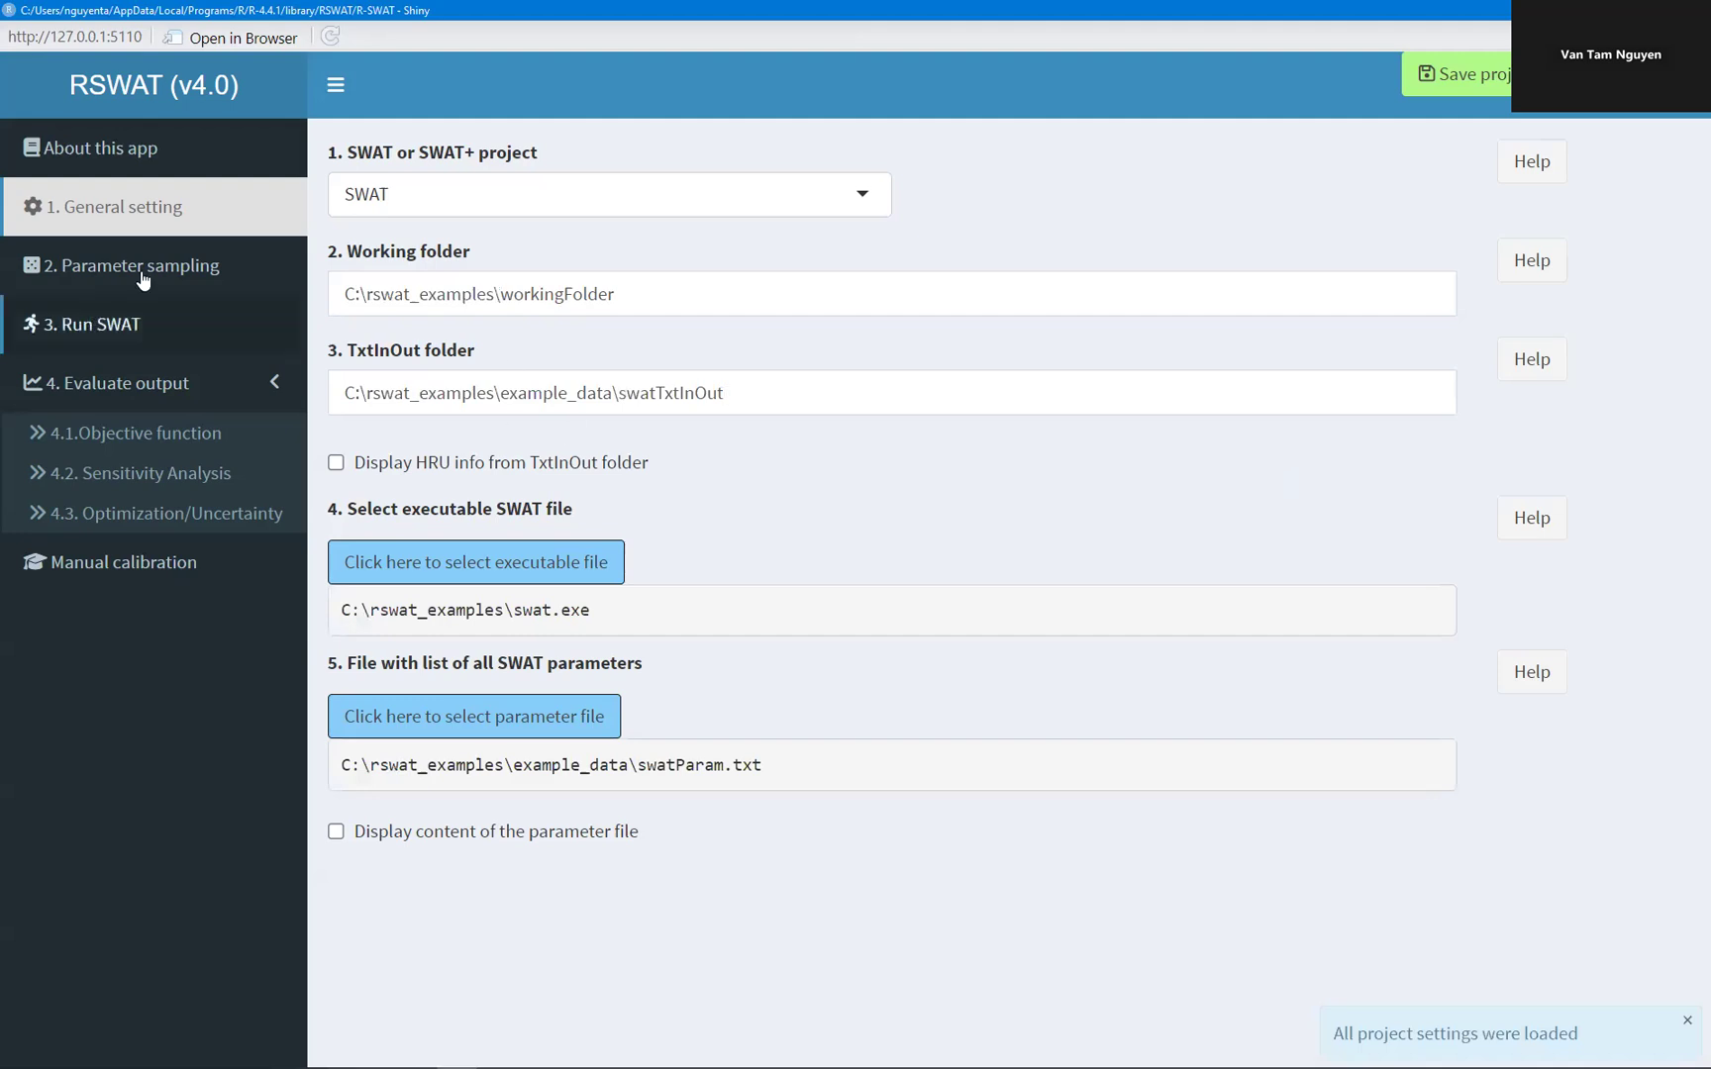
Check the restored Parameter sampling, Run SWAT and Objective function pages and values table
{"action": "left_click", "coordinate": [129, 266]}
{"action": "left_click", "coordinate": [115, 326]}
{"action": "left_click", "coordinate": [166, 429]}
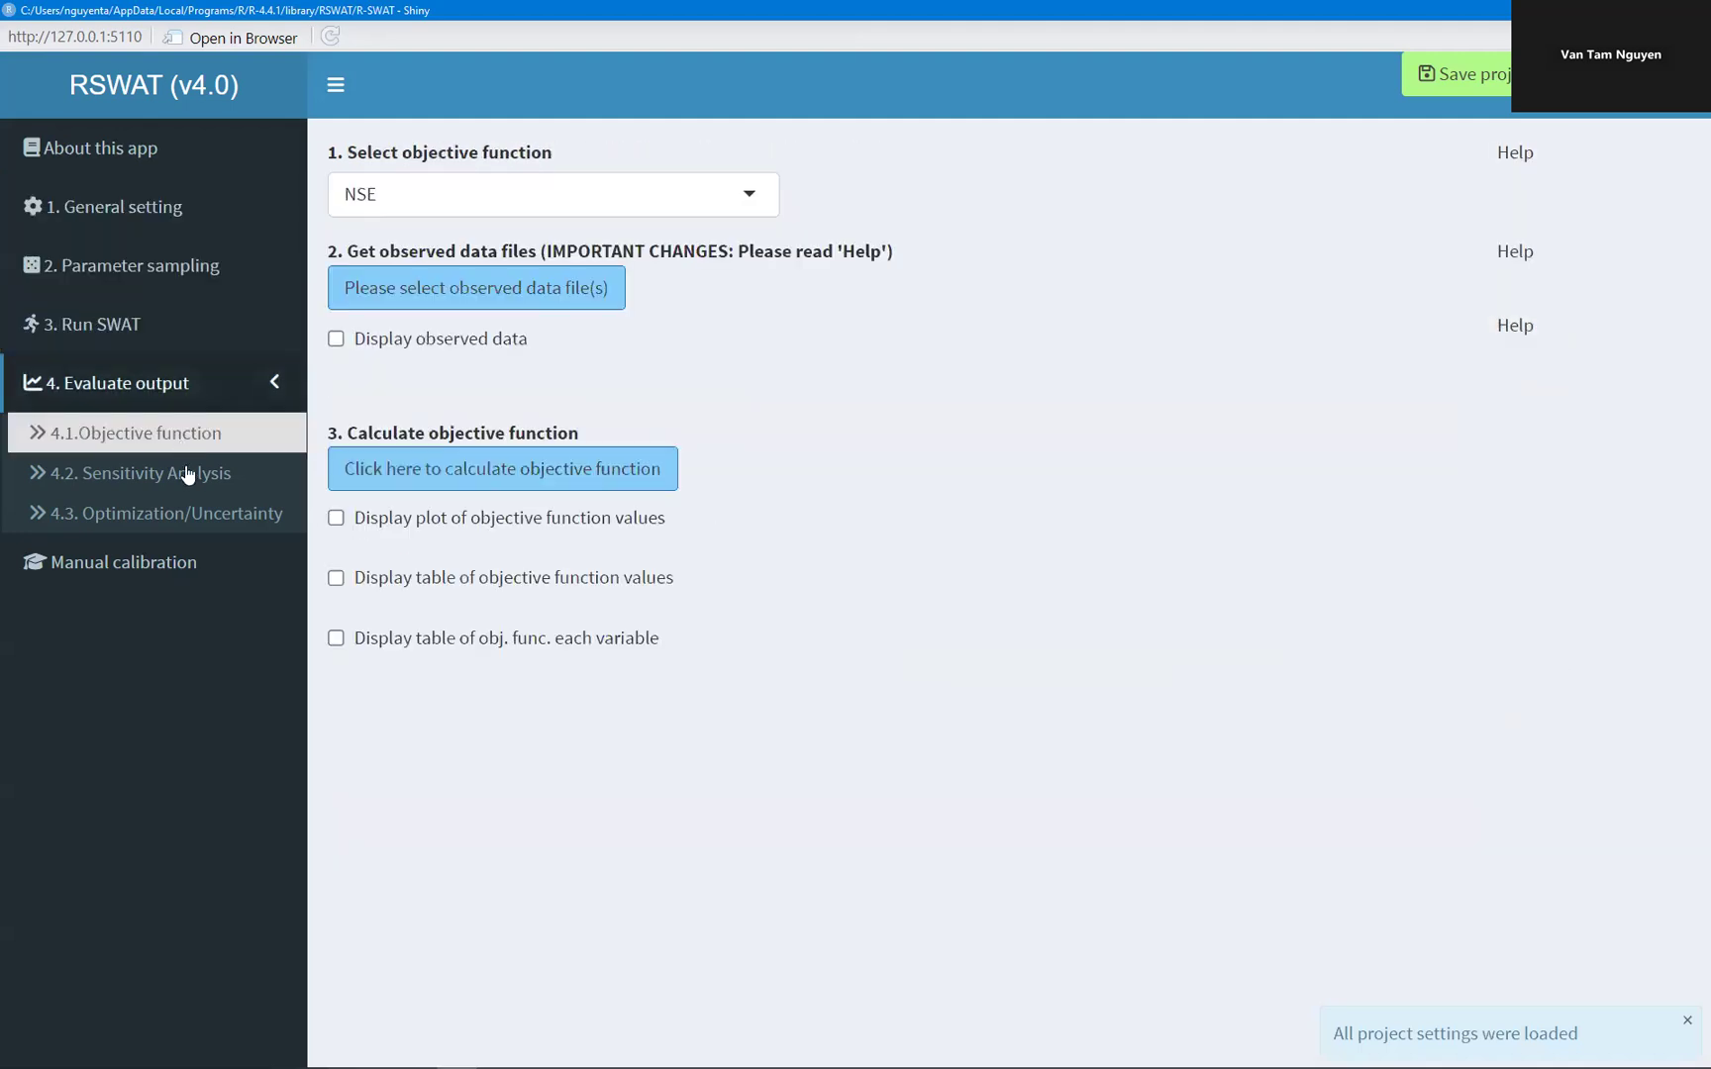
{"action": "left_click", "coordinate": [337, 594]}
{"action": "left_click", "coordinate": [337, 594]}
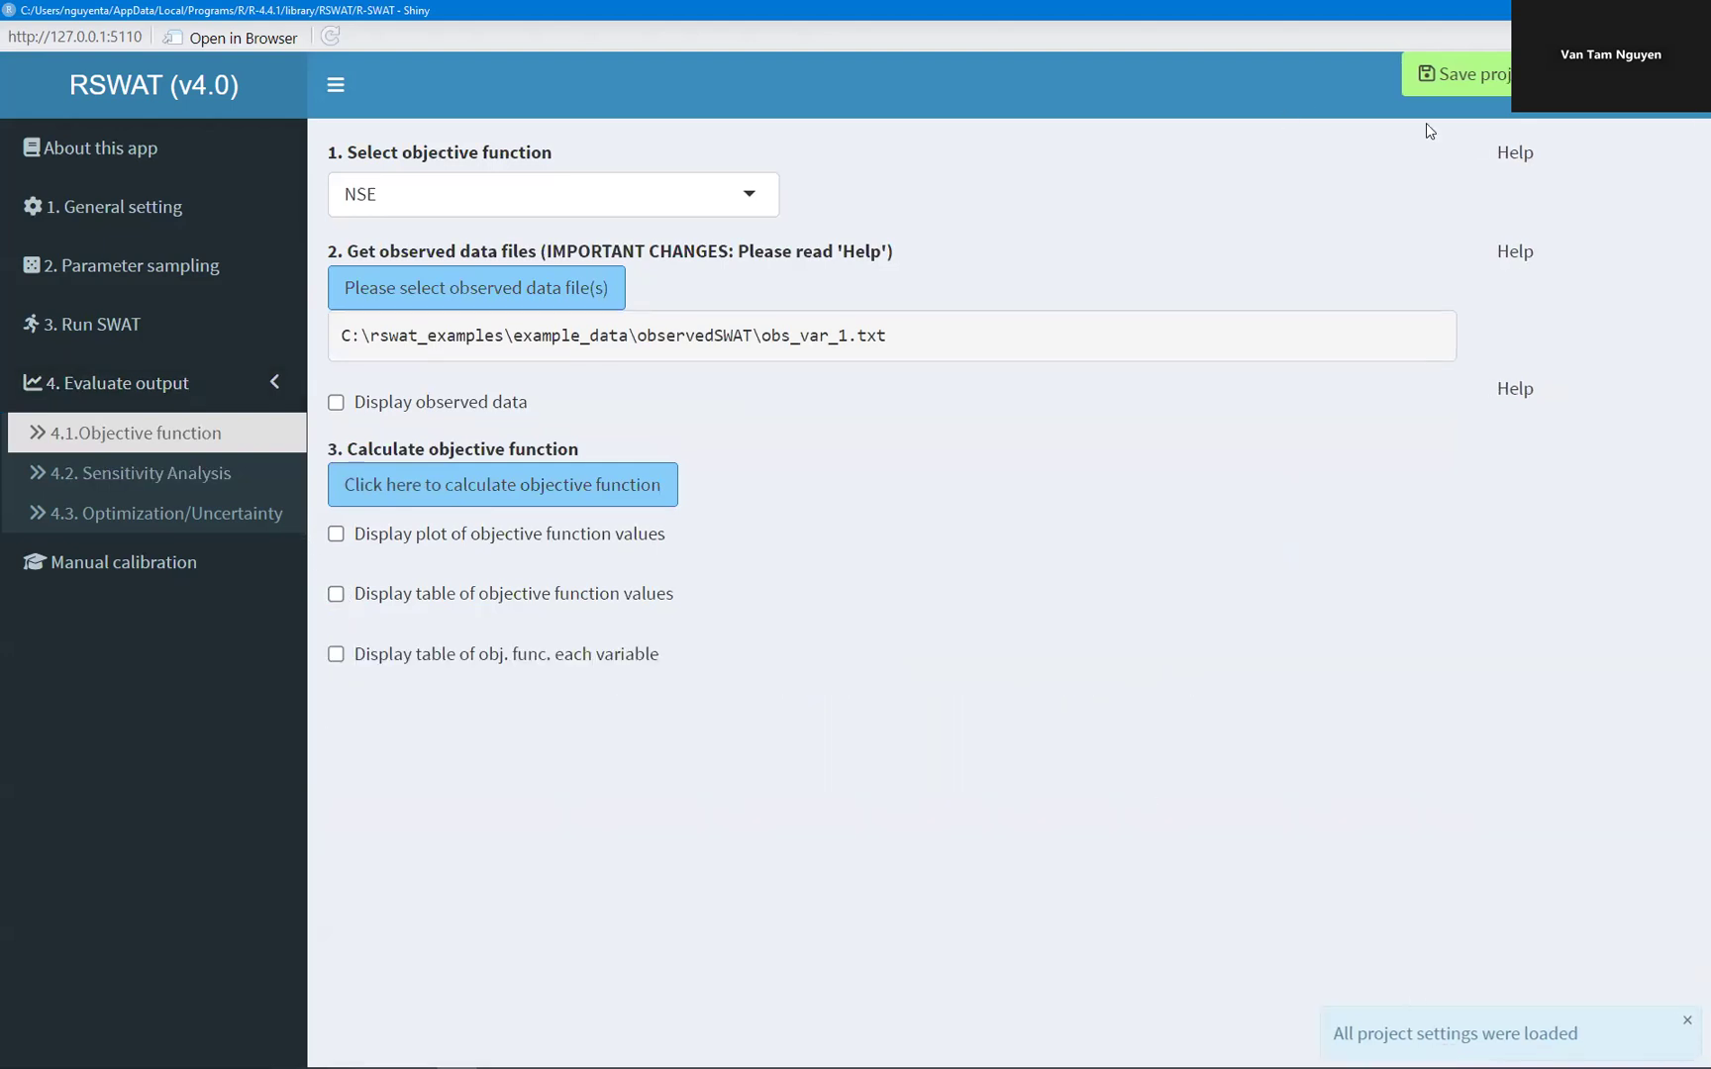